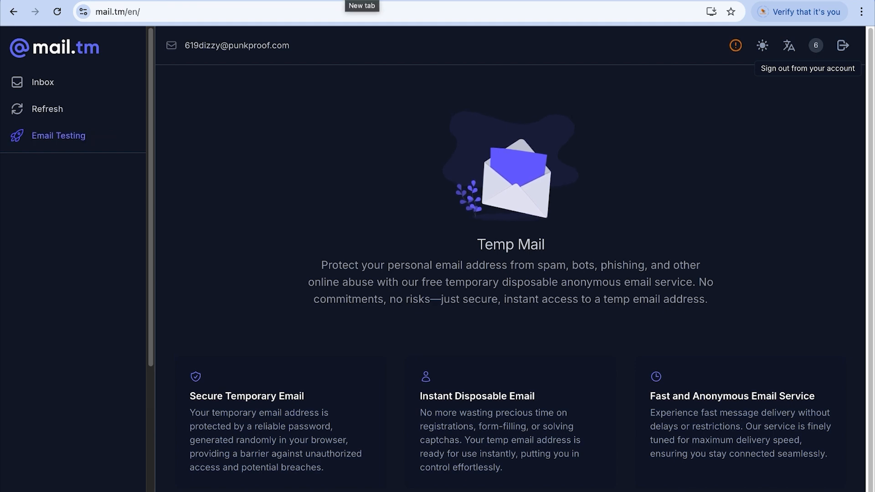
Sign out of the current mail.tm mailbox and copy the new temporary address.
left_click(358, 0)
left_click(255, 0)
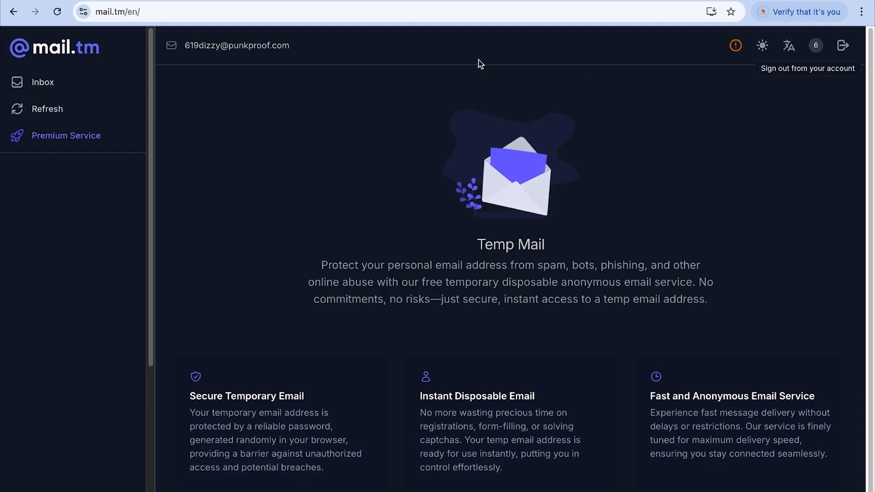
left_click(844, 48)
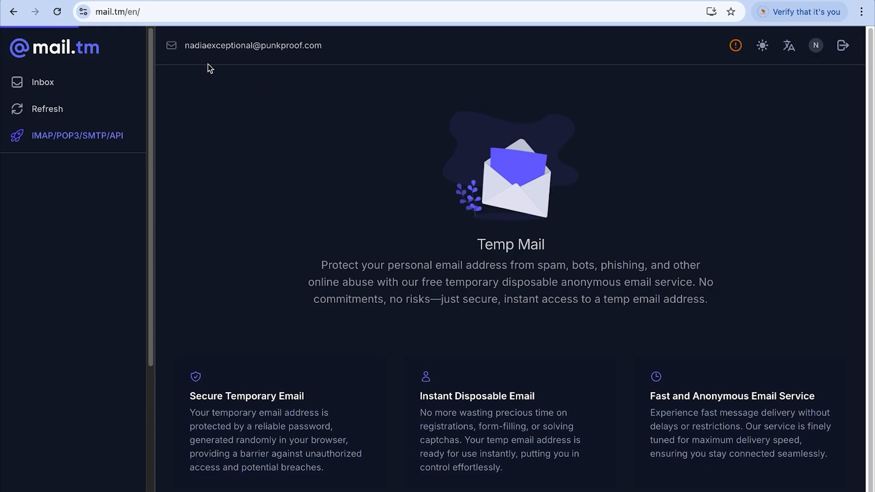
left_click(246, 54)
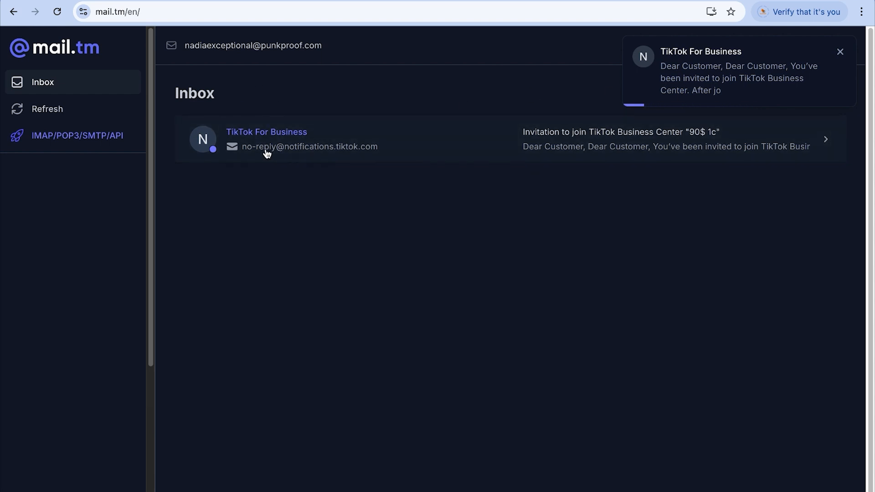
Open the TikTok Business Center invitation email and accept the invitation.
left_click(321, 150)
scroll(358, 190, "down", 3)
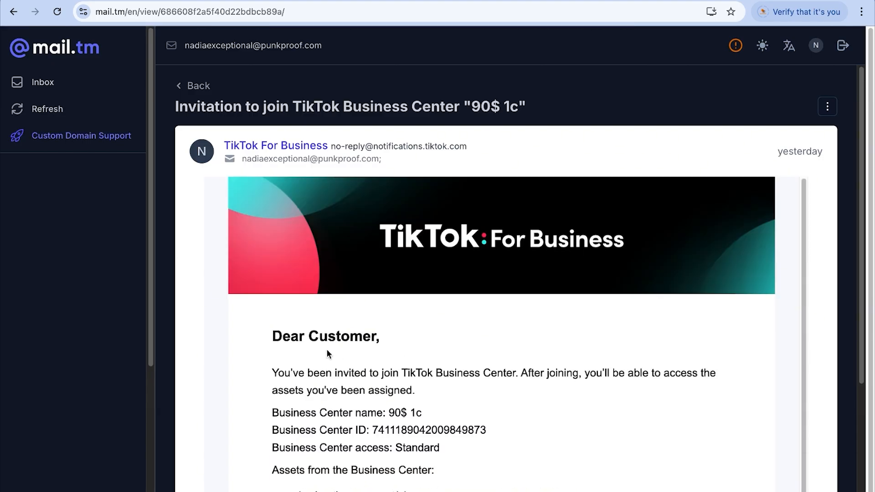
scroll(358, 325, "down", 3)
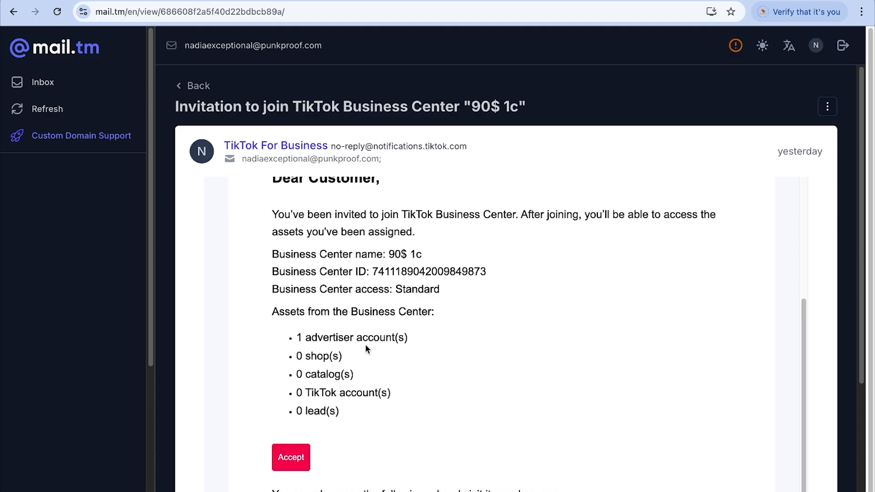
scroll(366, 347, "down", 3)
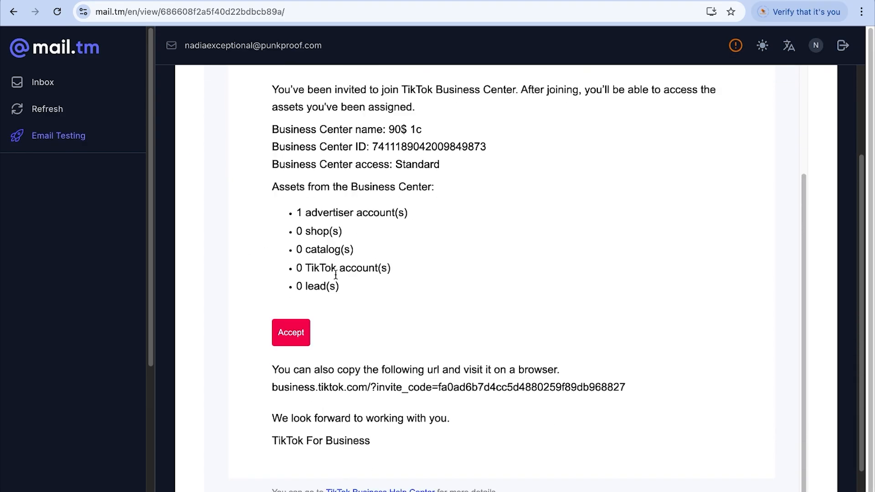
left_click(294, 339)
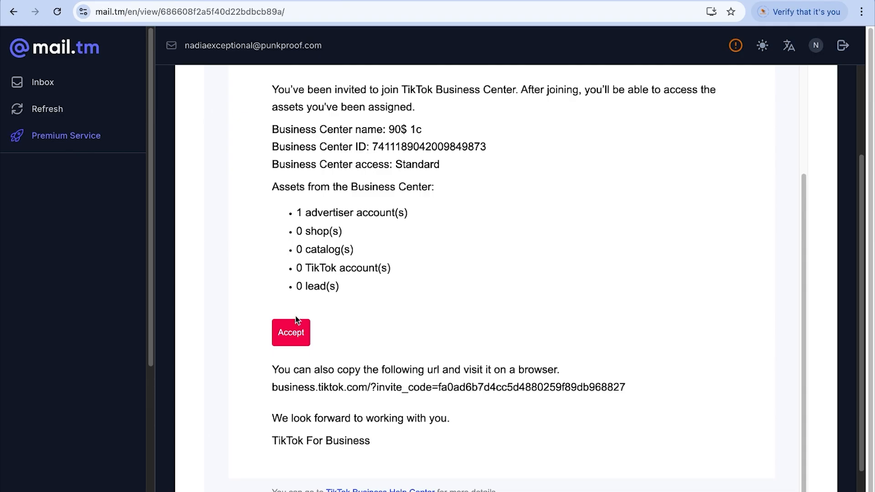
Accept the invitation again, paste into the sign-up Email field, and clear the wrong text.
left_click(294, 338)
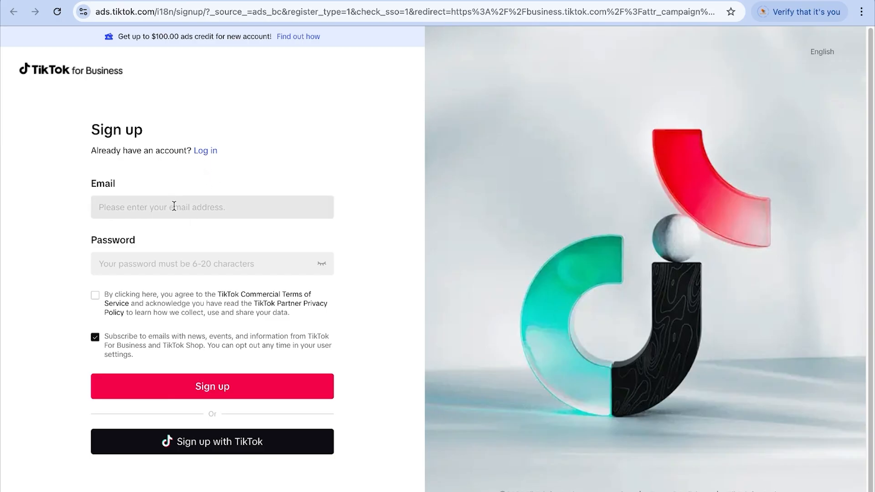
left_click(174, 206)
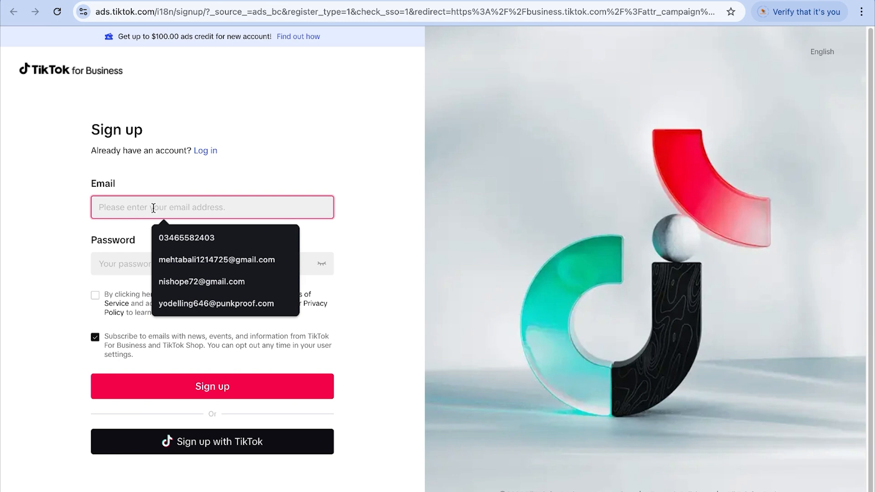
left_click(247, 192)
left_click(218, 200)
key("ctrl+a")
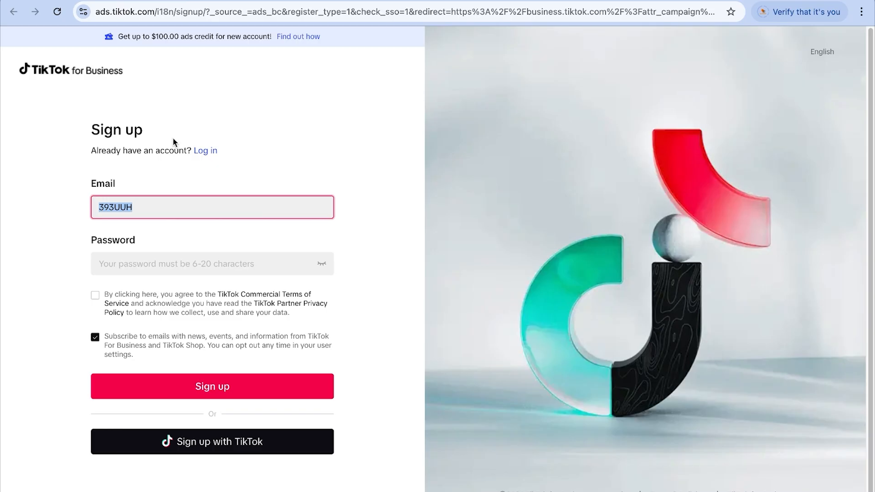
key("BackSpace")
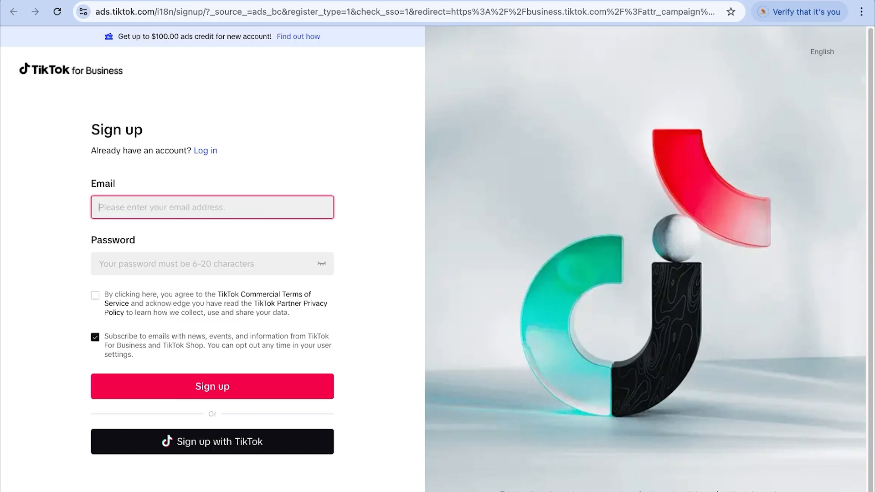
Copy the temporary mail.tm address again and paste it as the sign-up email.
left_click(122, 1)
scroll(350, 131, "up", 6)
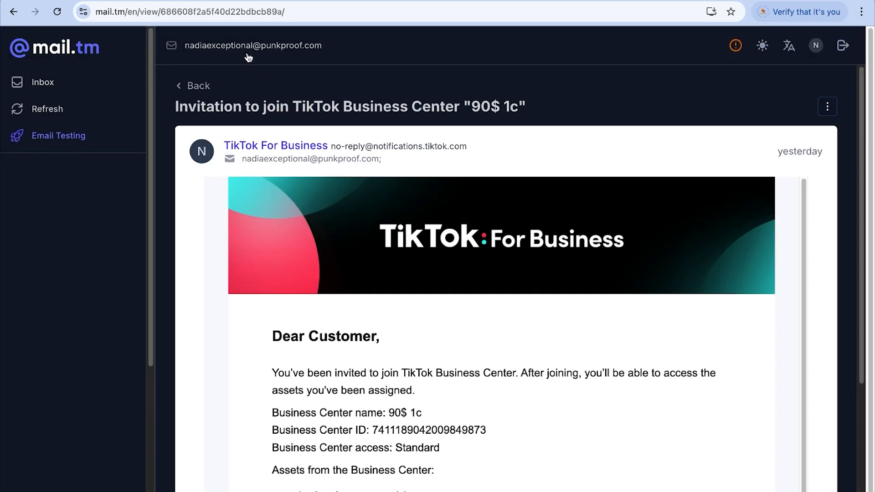
left_click(247, 51)
key("ctrl+c")
left_click(256, 1)
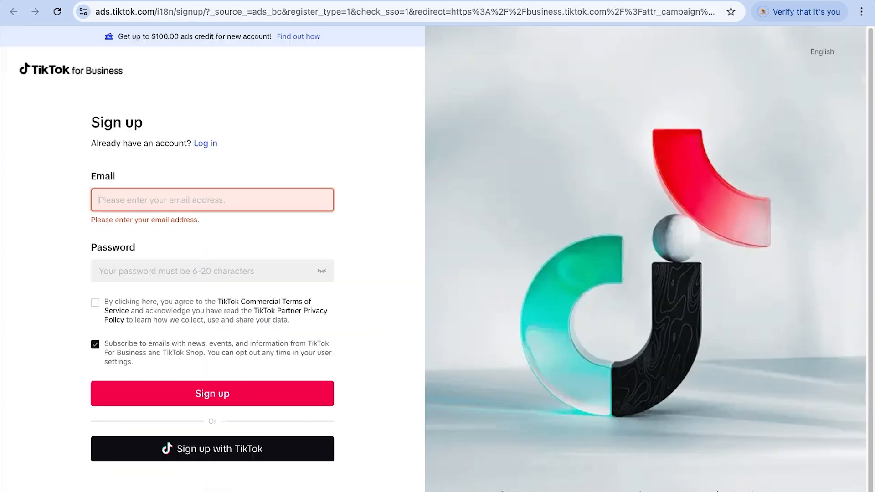
key("ctrl+v")
scroll(283, 160, "down", 1)
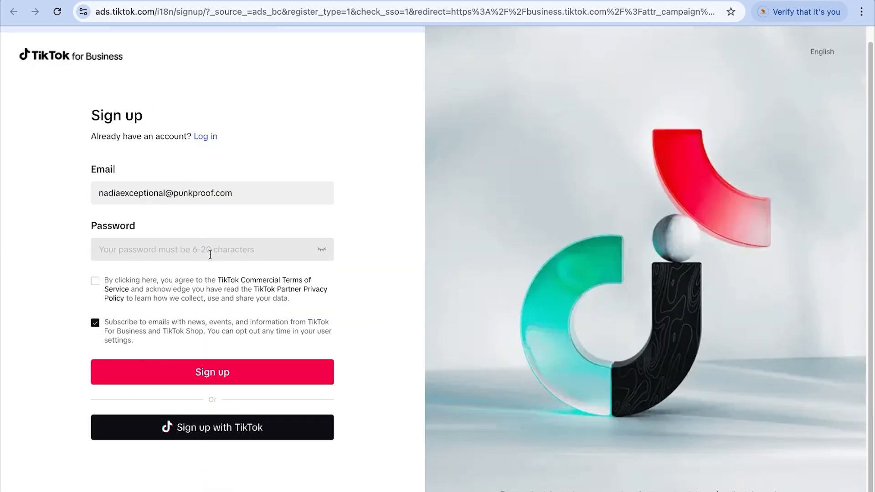
Enter the account password, showing it as plain text to correct it.
left_click(209, 253)
type("T")
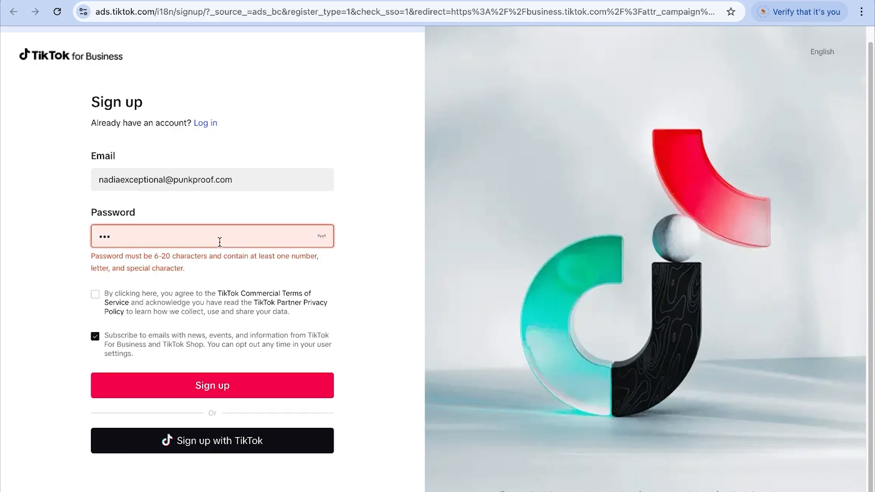
left_click(322, 237)
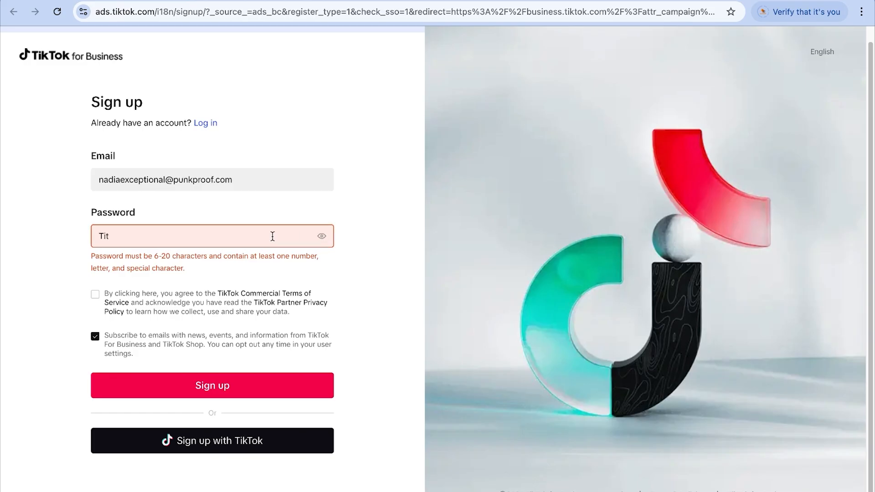
left_click(231, 236)
key("BackSpace")
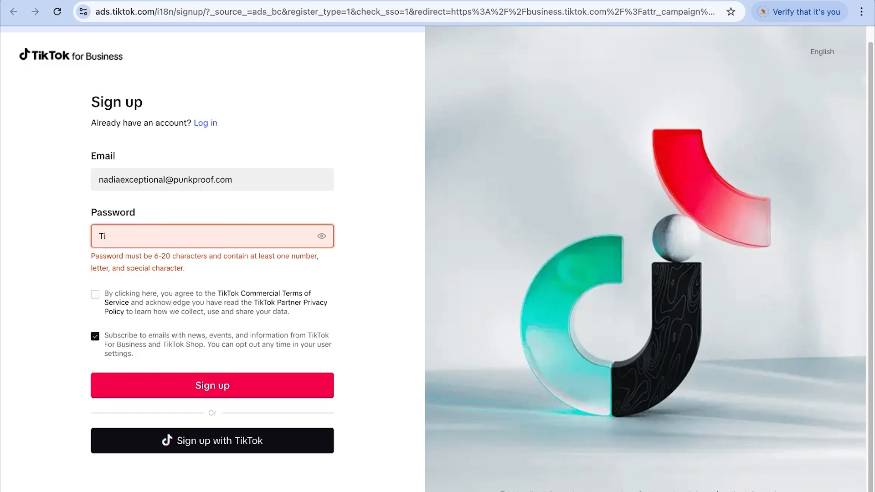
Agree to the Commercial Terms, opt out of marketing emails, and submit the sign-up.
left_click(125, 337)
left_click(130, 283)
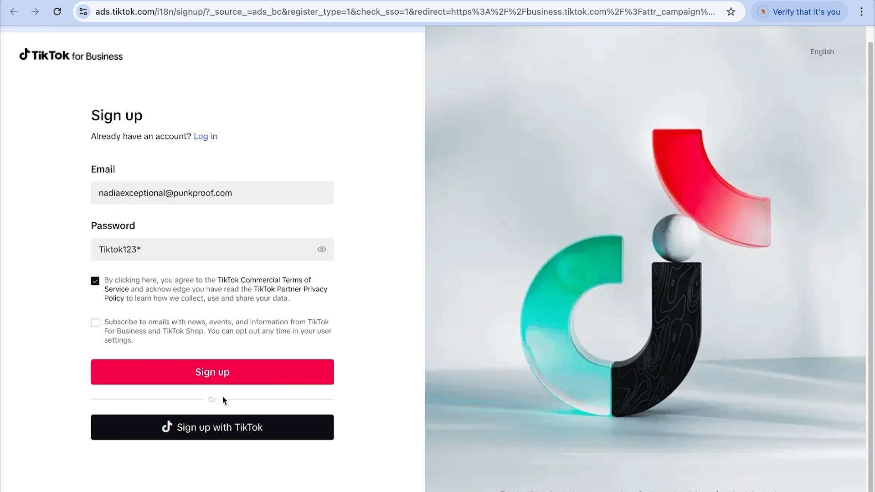
left_click(254, 371)
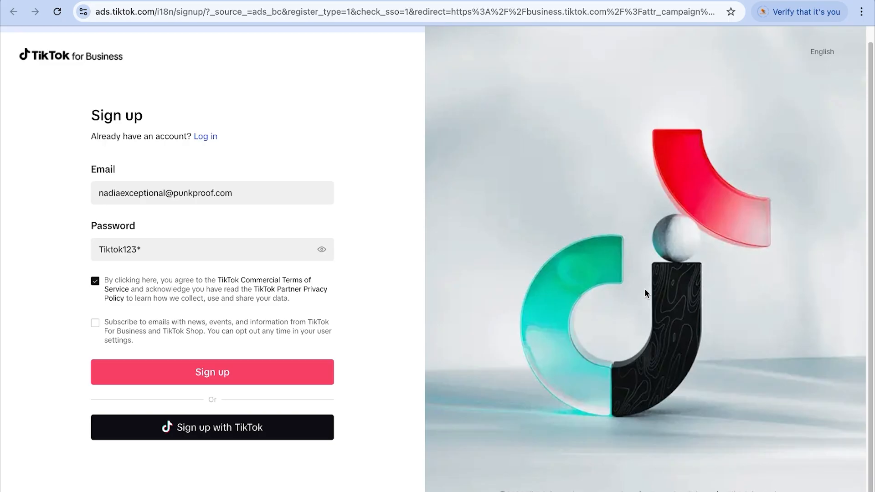
left_click(263, 381)
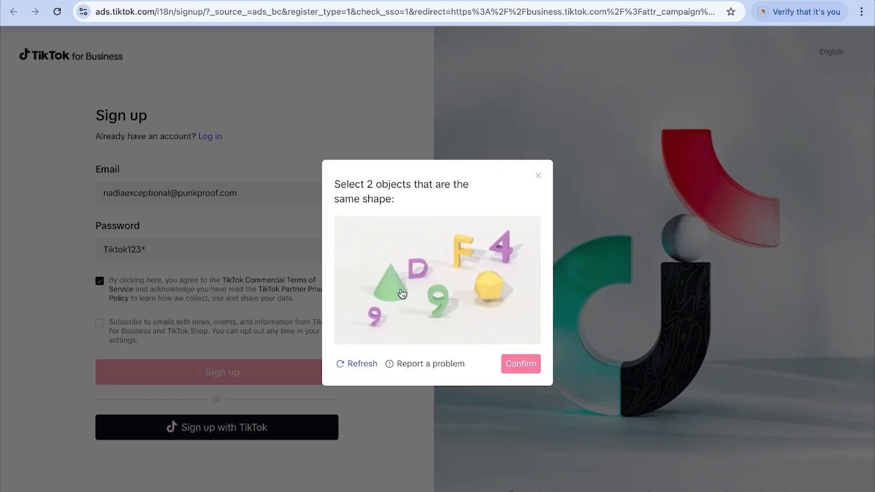
Match the purple and green 9s and confirm, then match the two purple Ts and confirm.
left_click(382, 314)
left_click(439, 296)
left_click(529, 365)
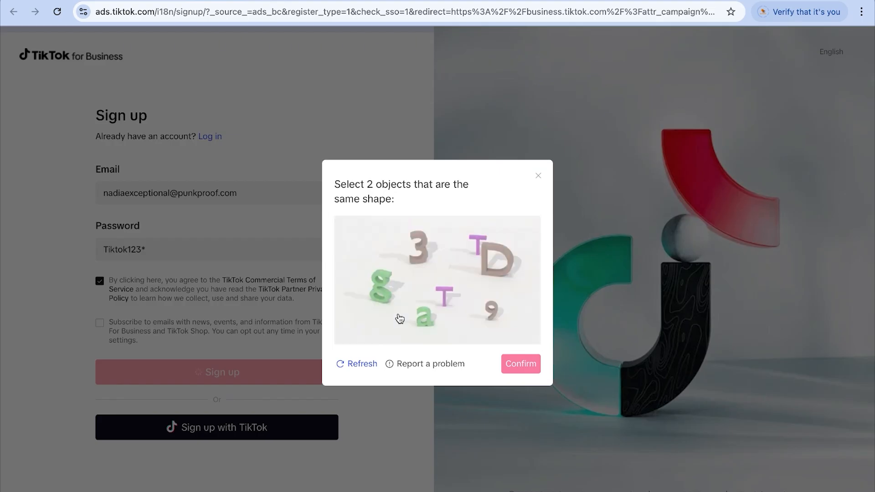
left_click(444, 298)
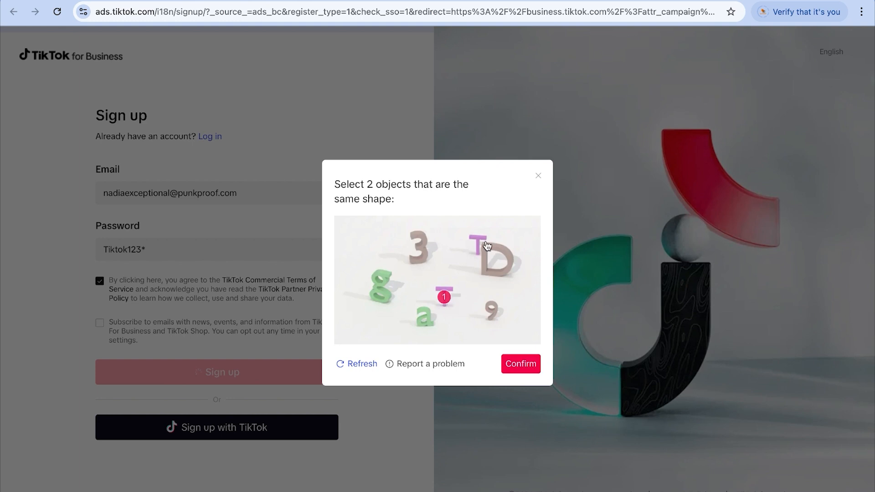
left_click(477, 237)
left_click(505, 358)
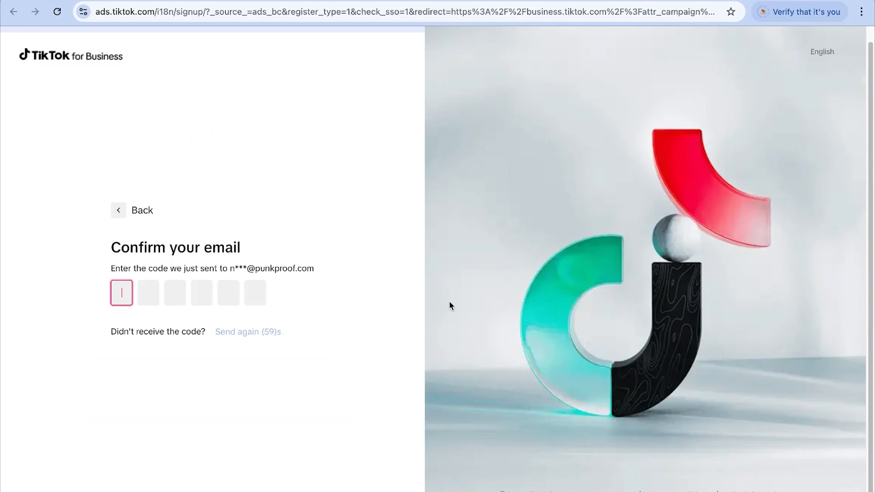
In the mail.tm tab, refresh the inbox and open the TikTok verification email.
left_click(124, 1)
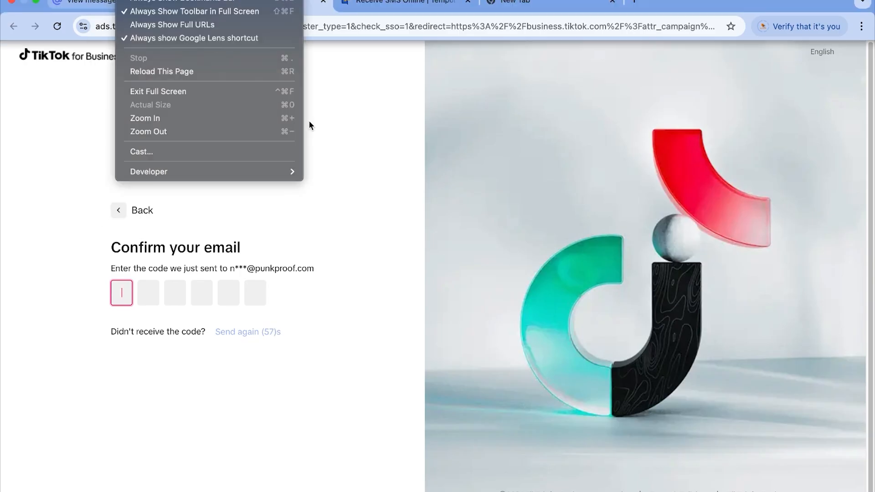
left_click(385, 182)
left_click(105, 6)
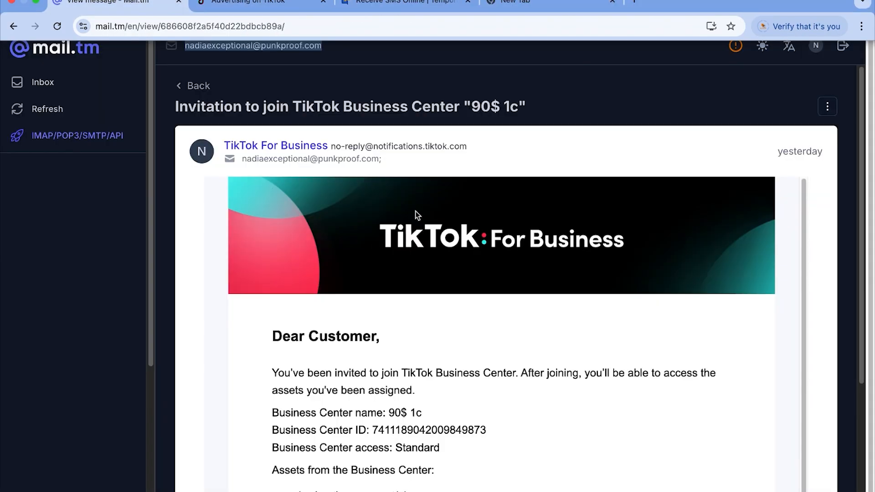
left_click(191, 86)
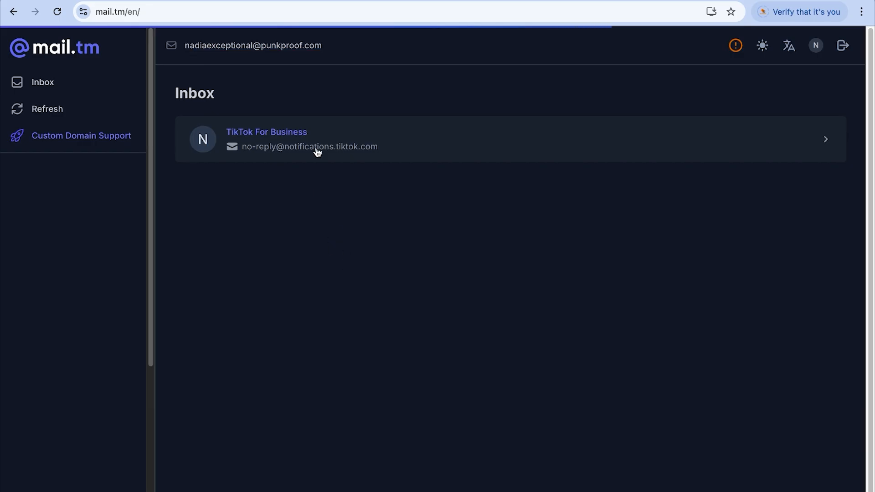
left_click(57, 87)
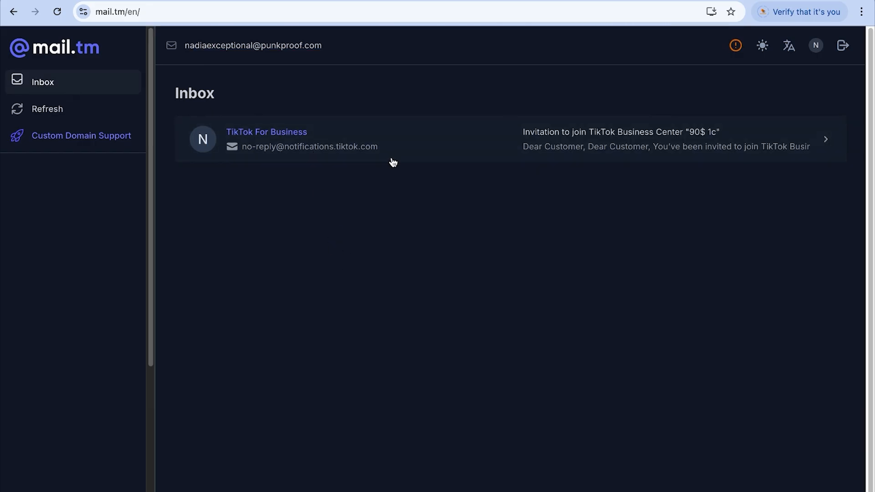
left_click(453, 147)
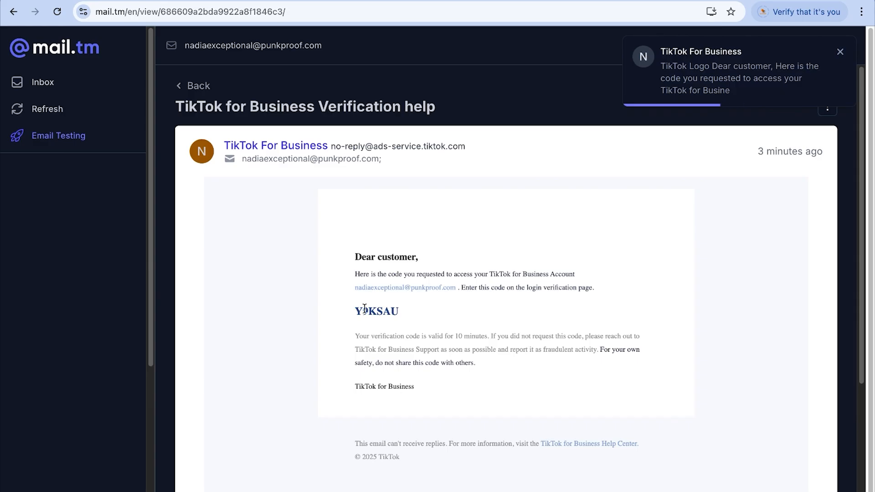
Copy the verification code and paste it into TikTok's email confirmation boxes.
double_click(366, 309)
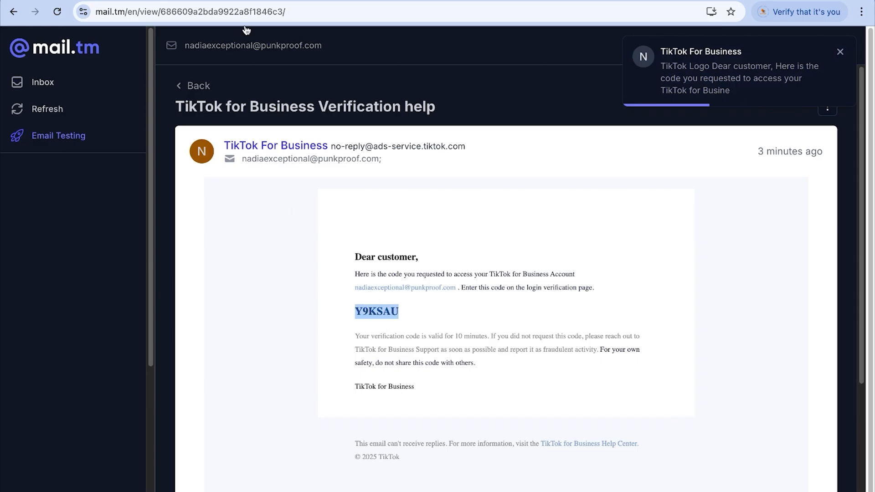
left_click(233, 1)
type("Y")
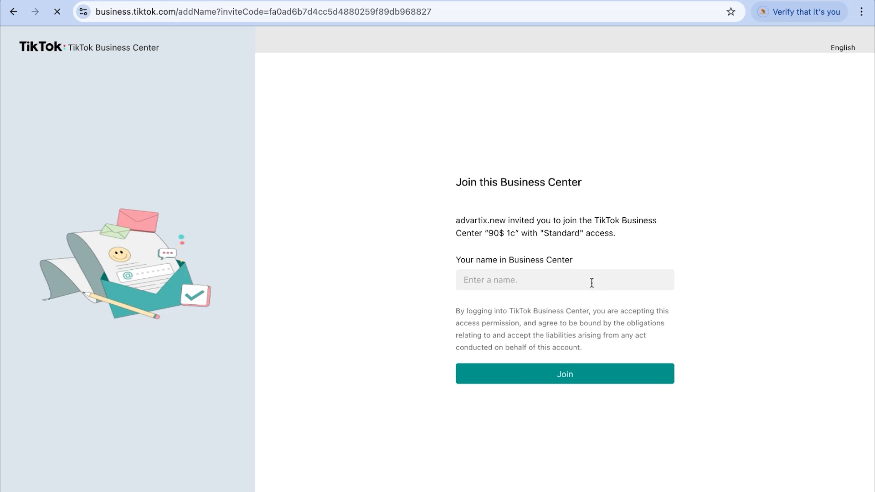
Join the 90$ 1c Business Center with the name 'tiktok course'.
left_click(591, 282)
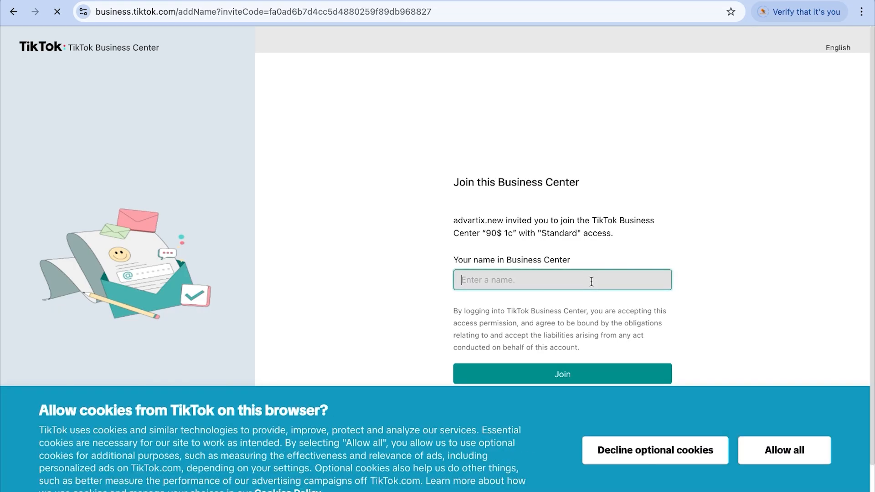
type("tiktok course")
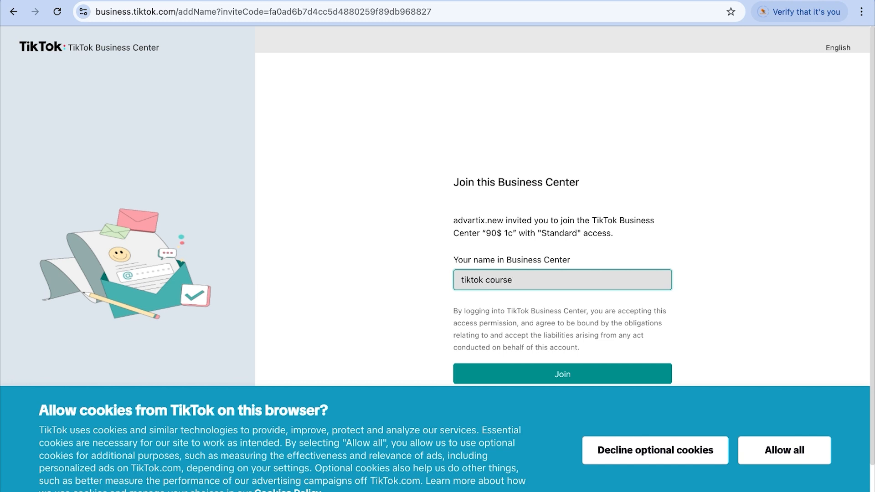
left_click(653, 371)
Dismiss the announcement, cookie notice and welcome tour, then go to the Accounts page.
scroll(718, 256, "down", 2)
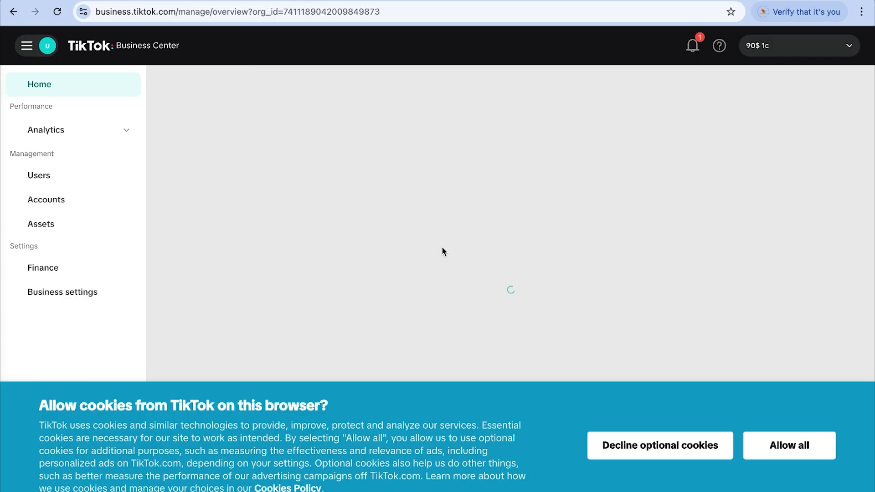
left_click(172, 139)
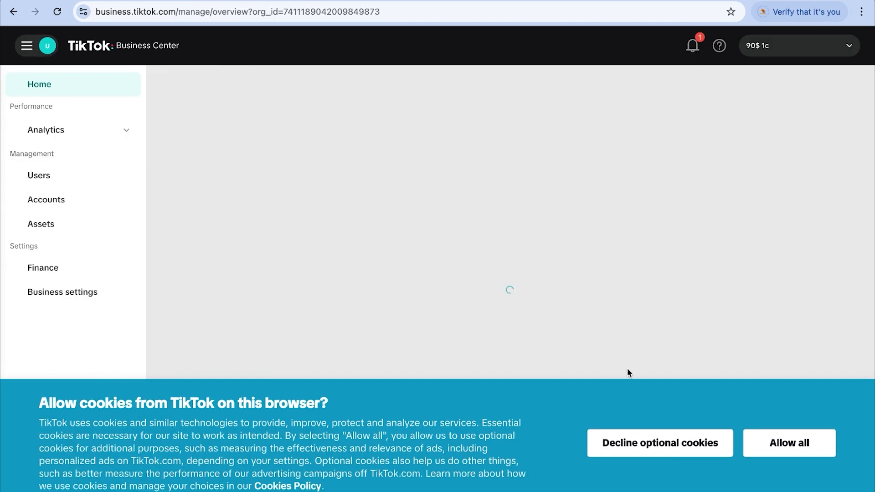
left_click(652, 442)
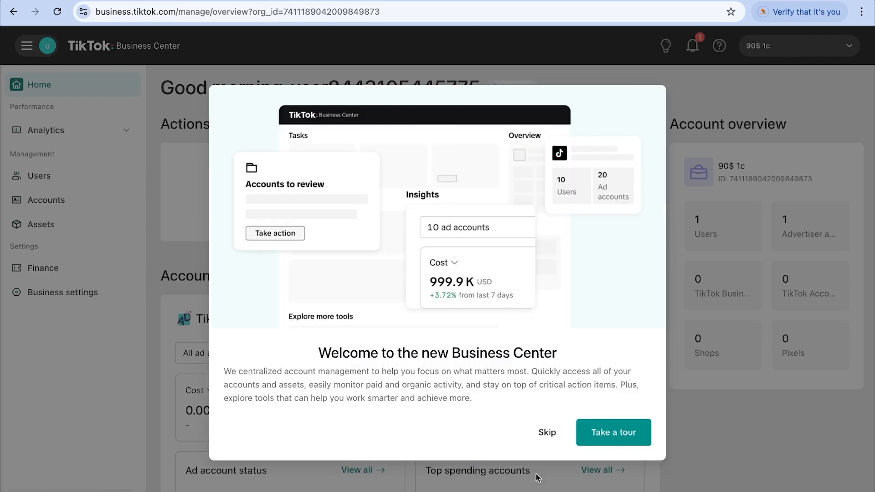
left_click(547, 432)
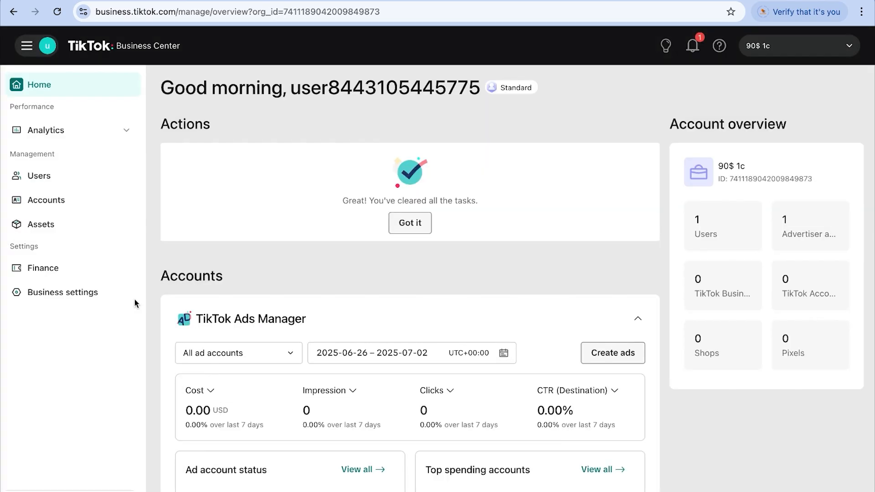
left_click(98, 273)
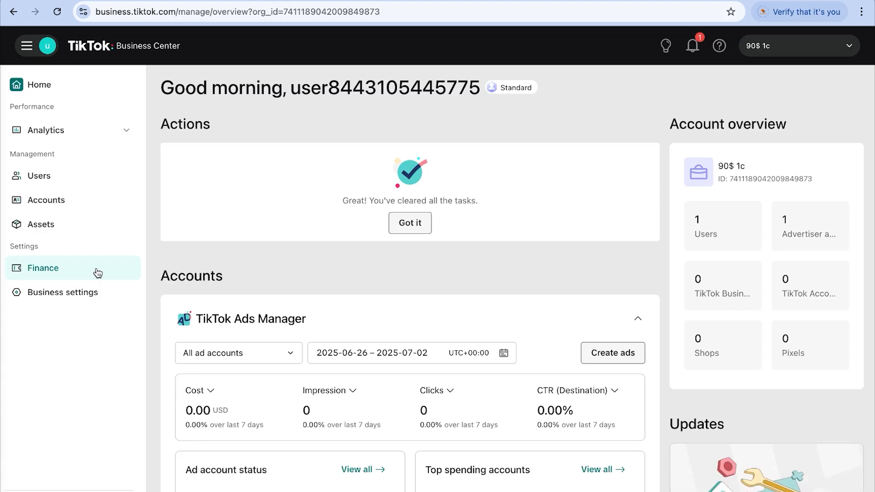
left_click(38, 206)
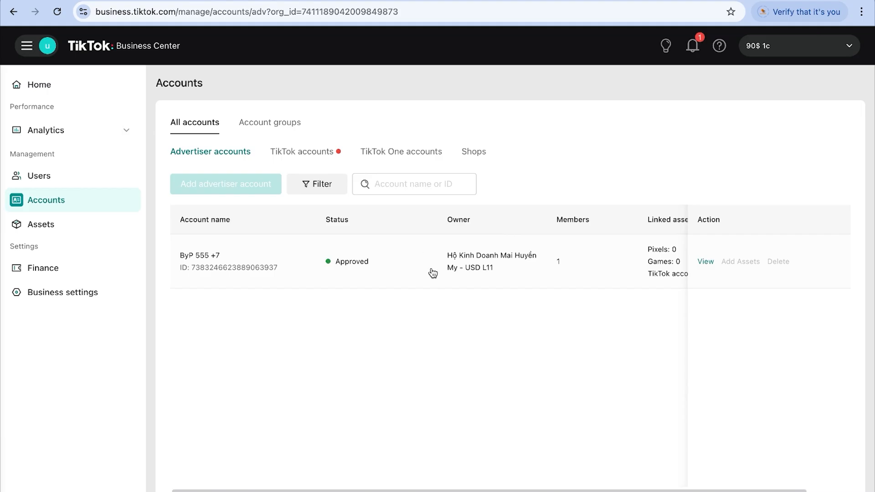
Open the ByP 555 +7 account's details and launch it in Ads Manager.
left_click(710, 265)
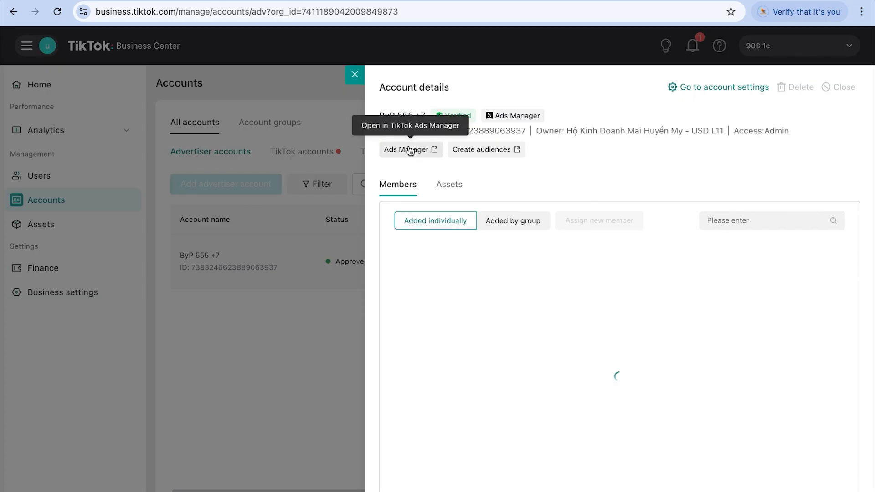
left_click(407, 151)
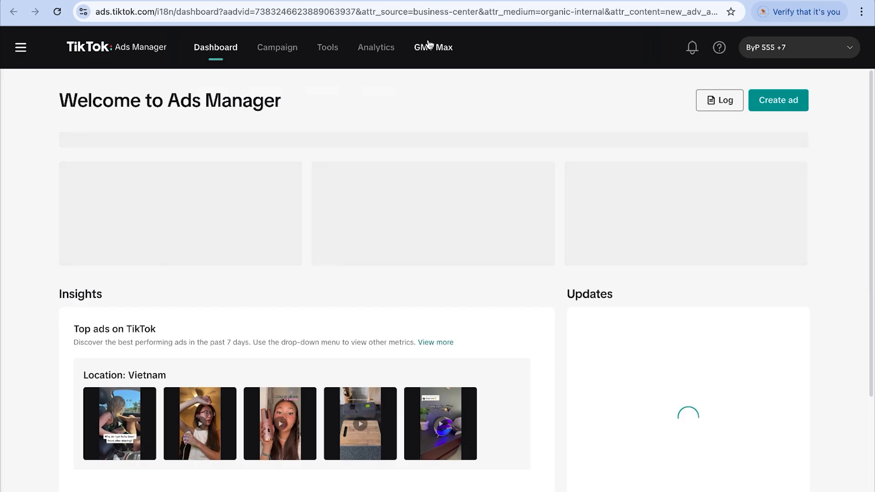
Accept the Anti-Discrimination Ad Policy and go to the Campaign page.
scroll(382, 169, "down", 3)
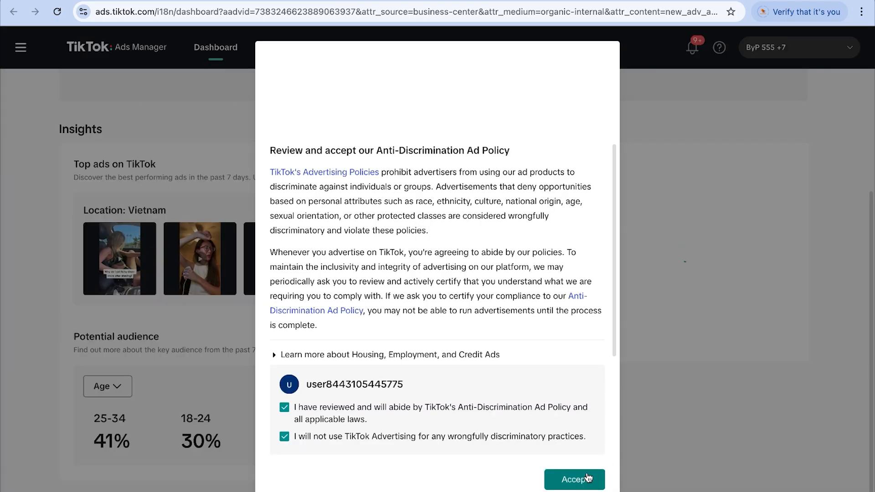
left_click(590, 476)
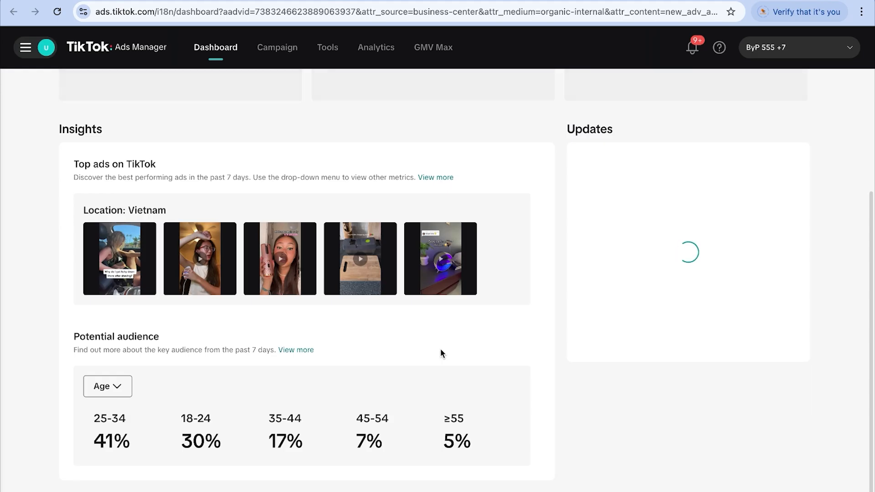
mouse_move(261, 238)
left_click(297, 45)
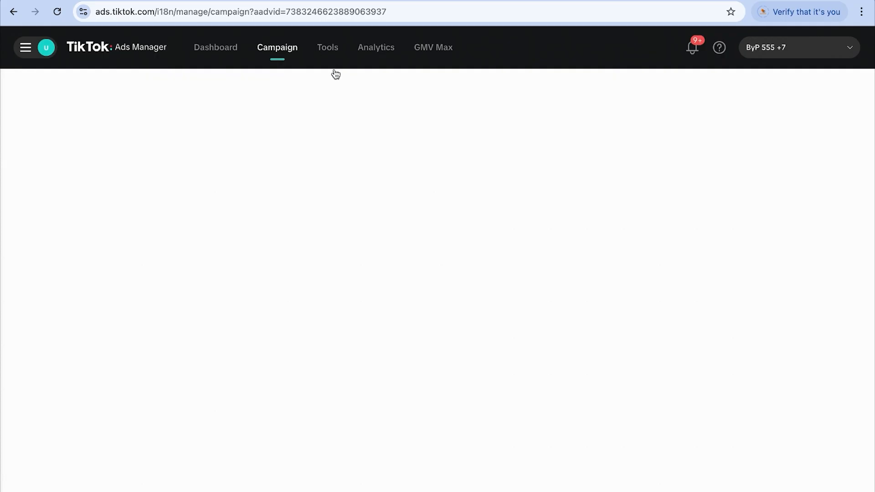
Return to the Dashboard and open catalog management from the Tools menu.
left_click(224, 48)
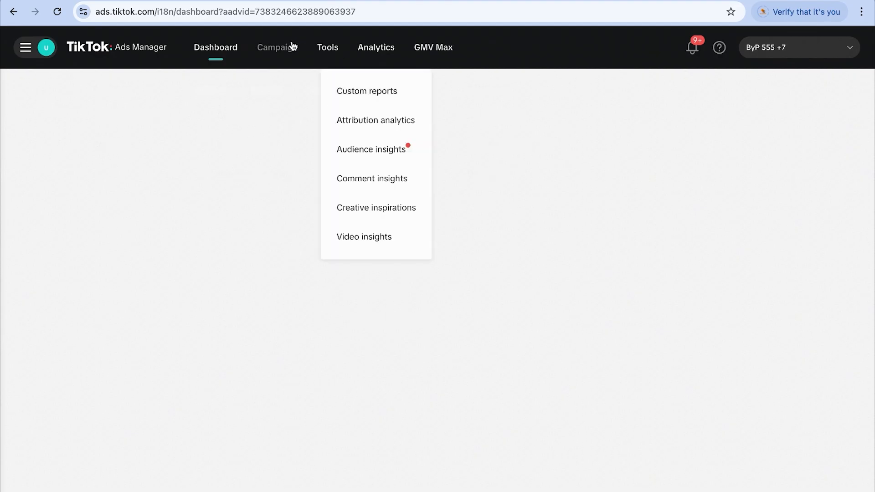
mouse_move(336, 52)
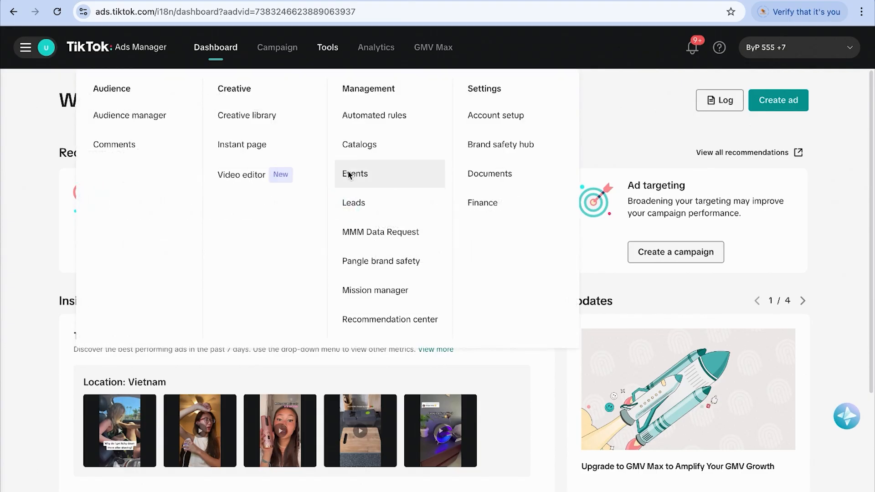
left_click(350, 175)
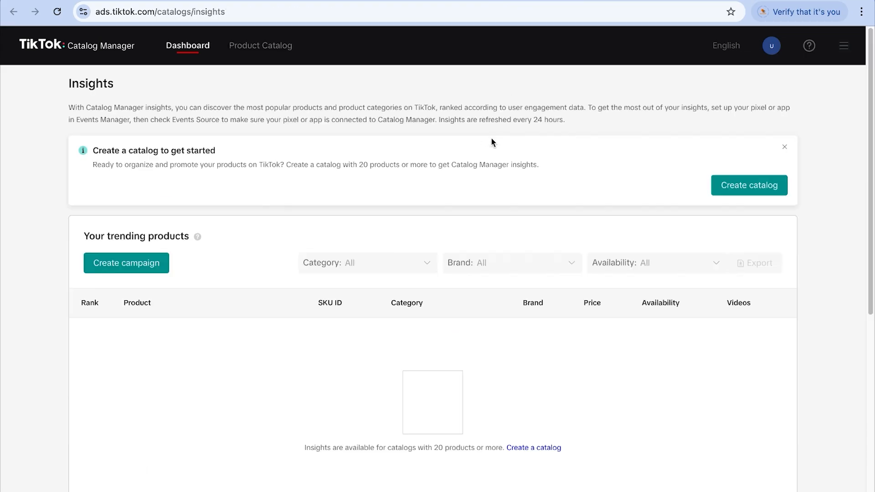
Cancel the Create campaign account prompt, then start a new product catalog with Create catalog.
scroll(486, 137, "down", 2)
scroll(476, 144, "down", 1)
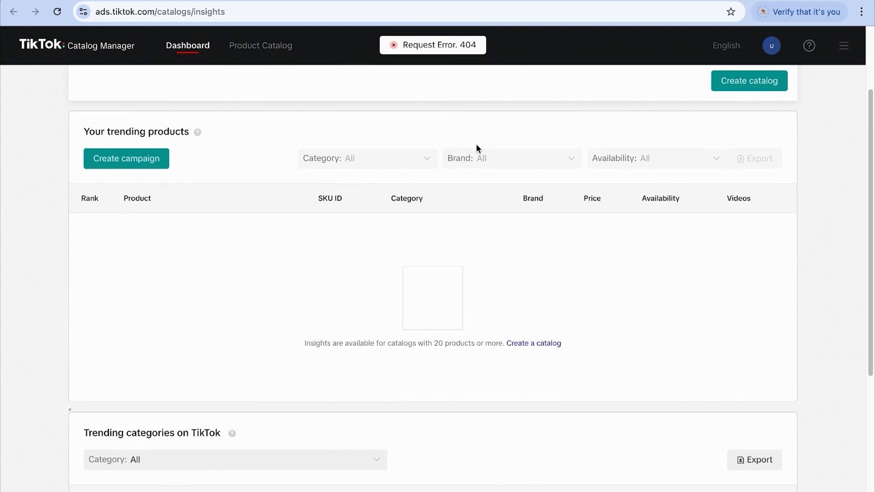
scroll(476, 144, "down", 1)
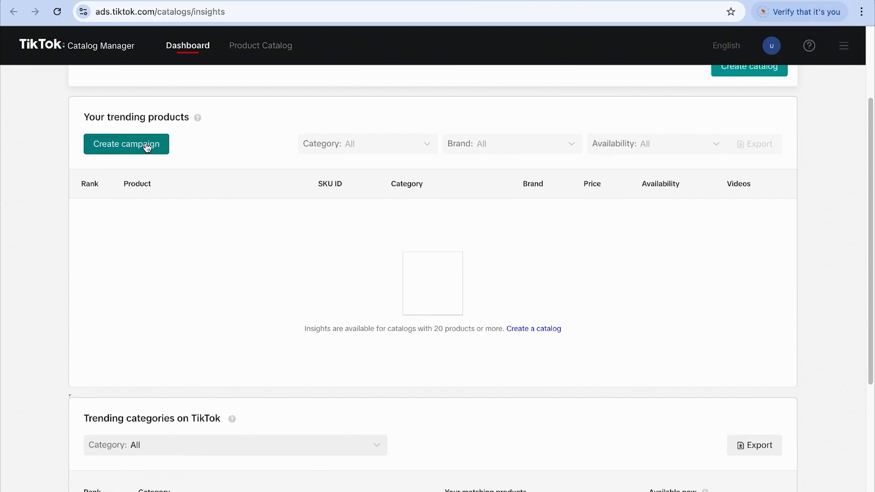
left_click(119, 146)
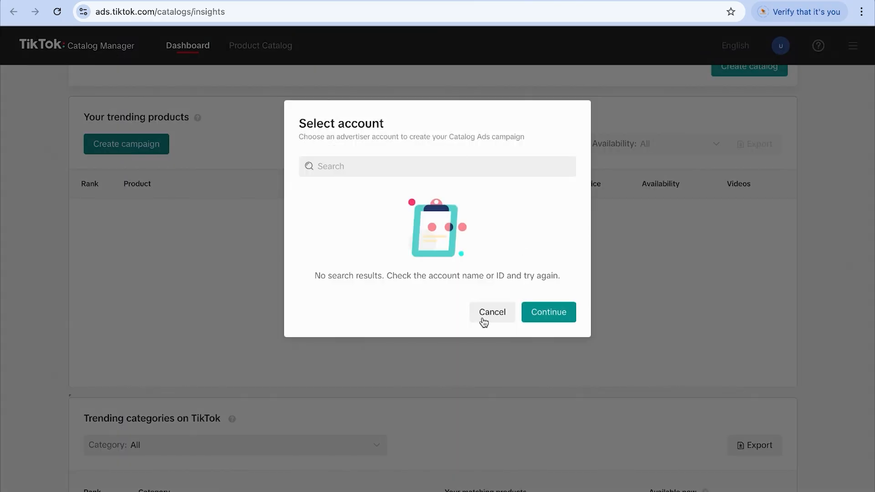
left_click(473, 302)
scroll(182, 220, "up", 3)
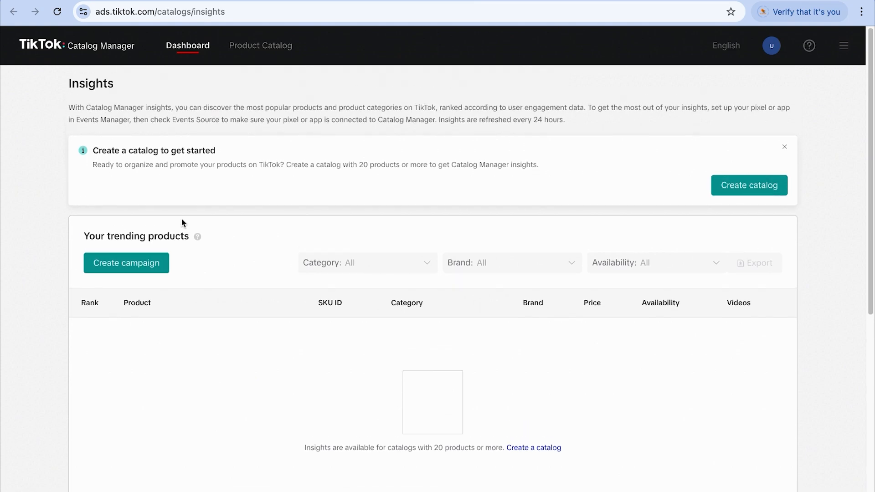
left_click(759, 185)
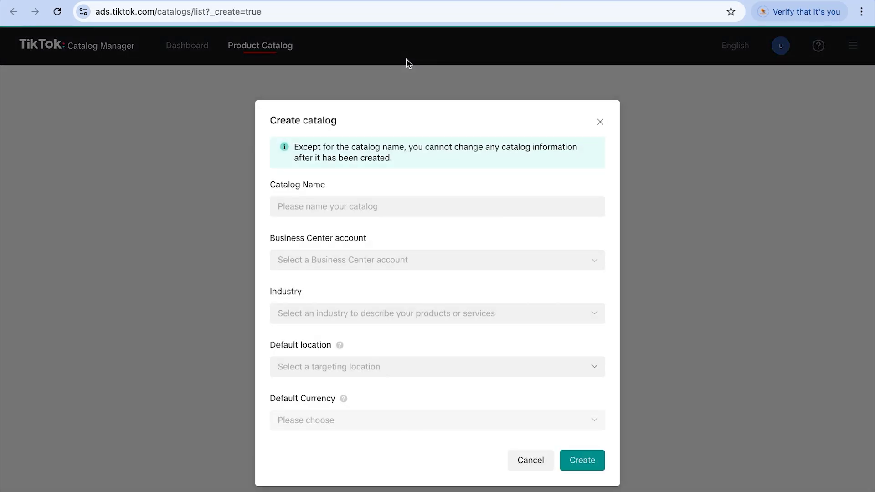
Enter 'tiktoko course store proiducts' as Catalog Name and check the Business Center account list.
left_click(348, 205)
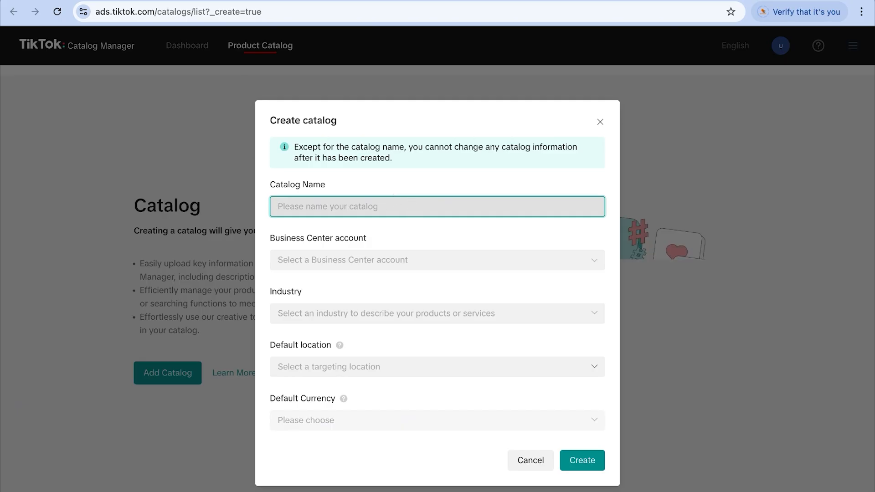
type("tiktoko course store proid")
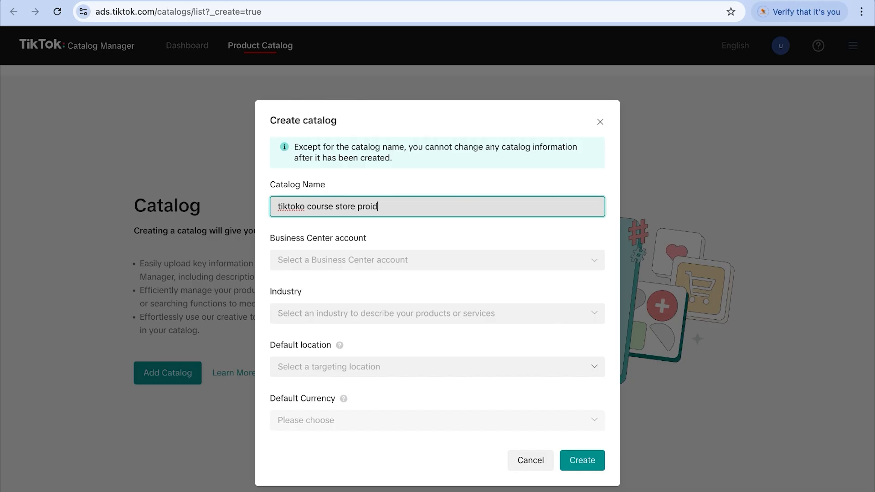
type("ucts")
left_click(422, 257)
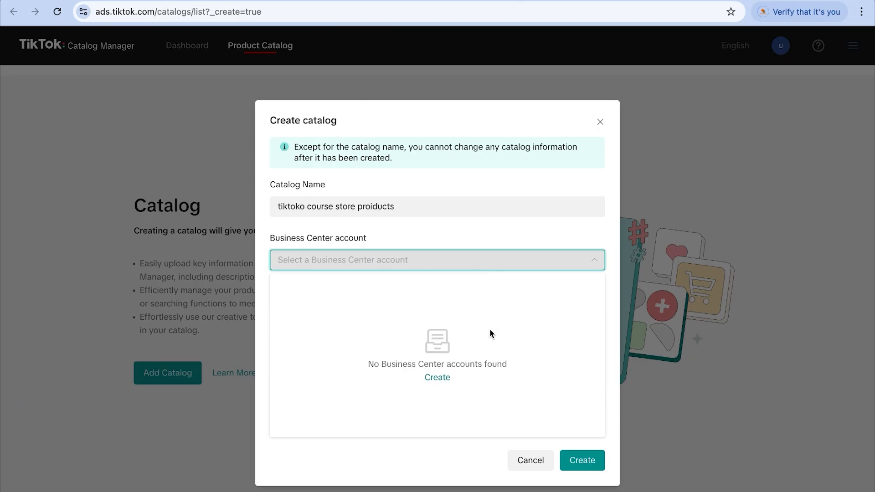
Start a new Business Center account with the Asia/Karachi time zone and try creating it.
left_click(438, 379)
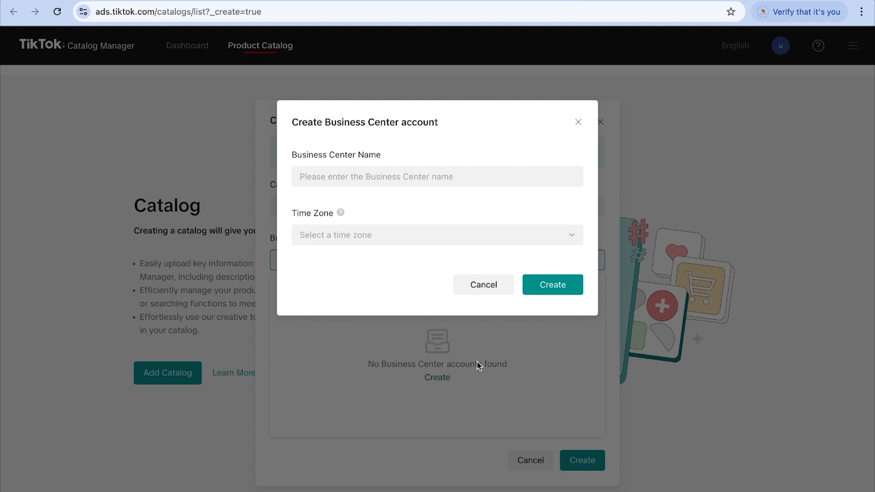
left_click(416, 177)
type("Bs")
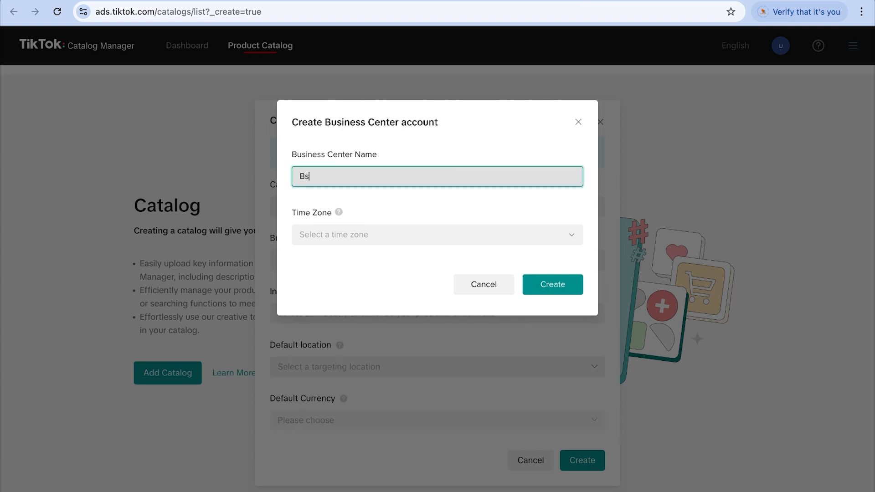
left_click(416, 234)
type("pak")
key("BackSpace")
key("BackSpace")
key("BackSpace")
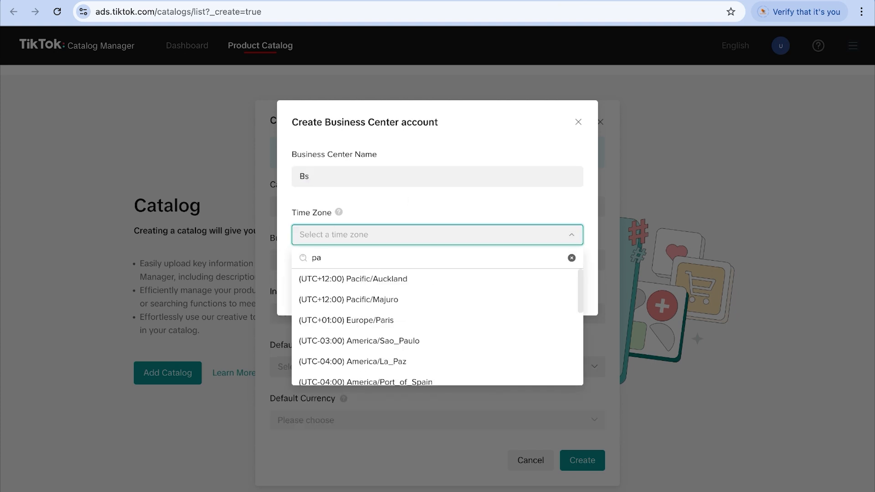
type("kar")
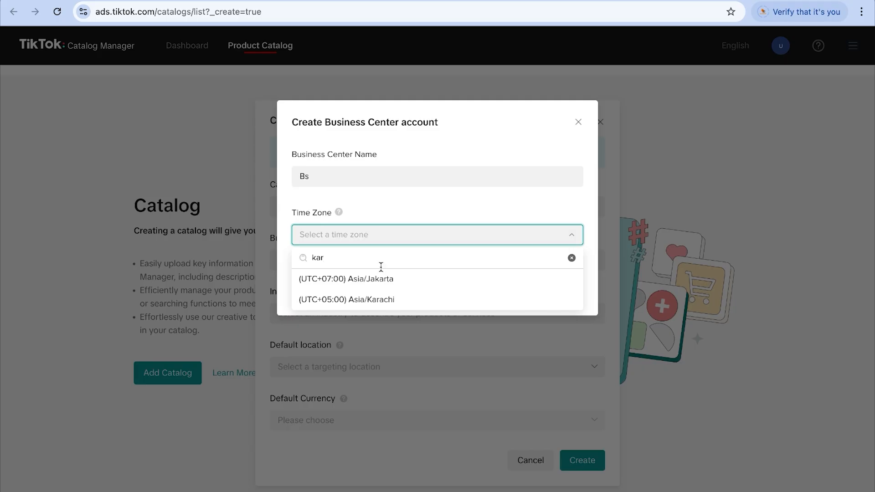
left_click(387, 301)
left_click(556, 289)
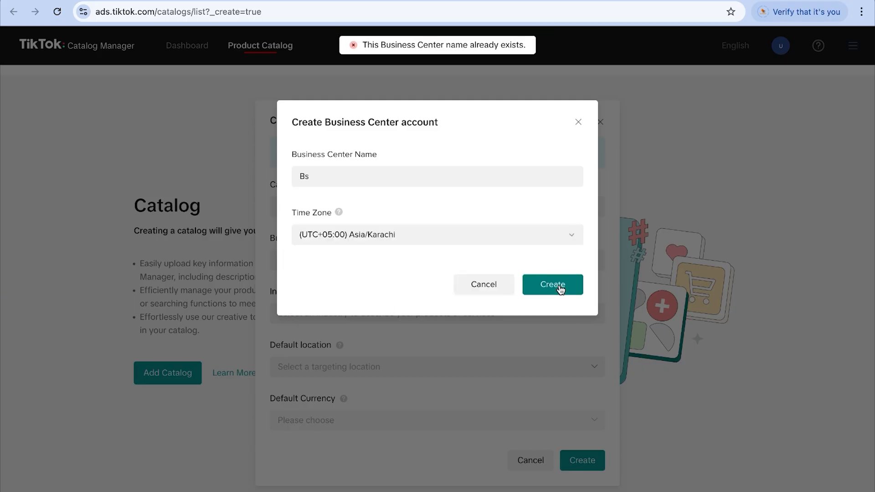
Correct the Business Center name to 'Bskoch be' and create the account.
left_click(399, 181)
type("jk")
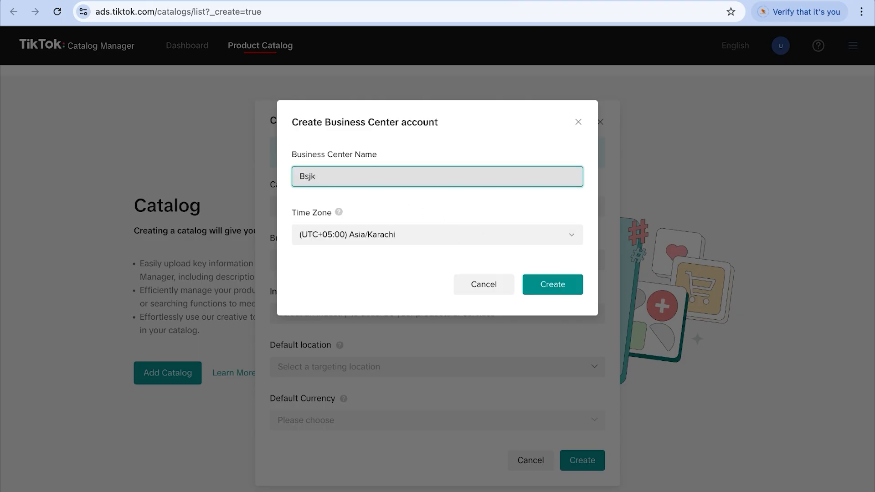
key("BackSpace")
key("BackSpace")
type("koch be")
left_click(569, 282)
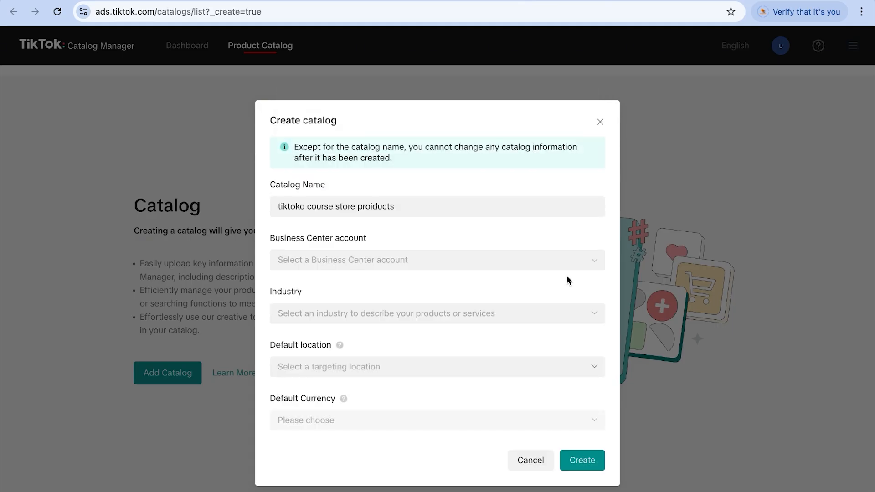
Choose the Bskoch be Business Center, E-commerce industry and Pakistan as the default location.
left_click(444, 258)
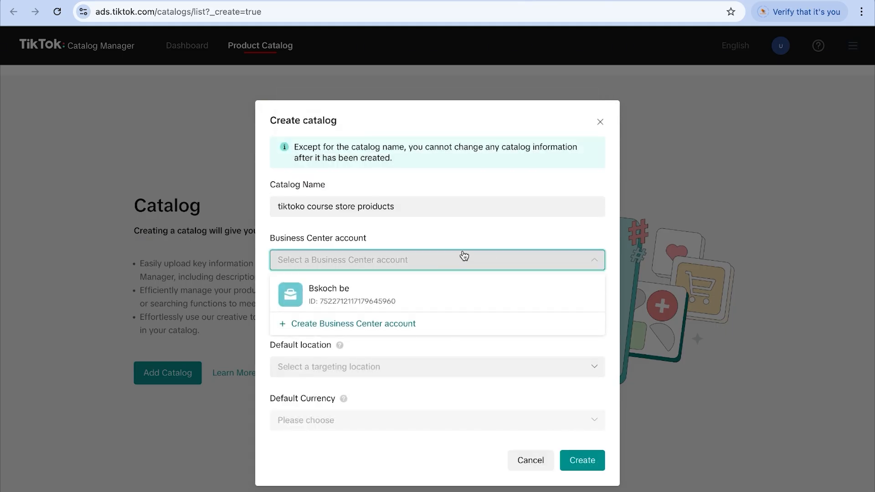
left_click(433, 298)
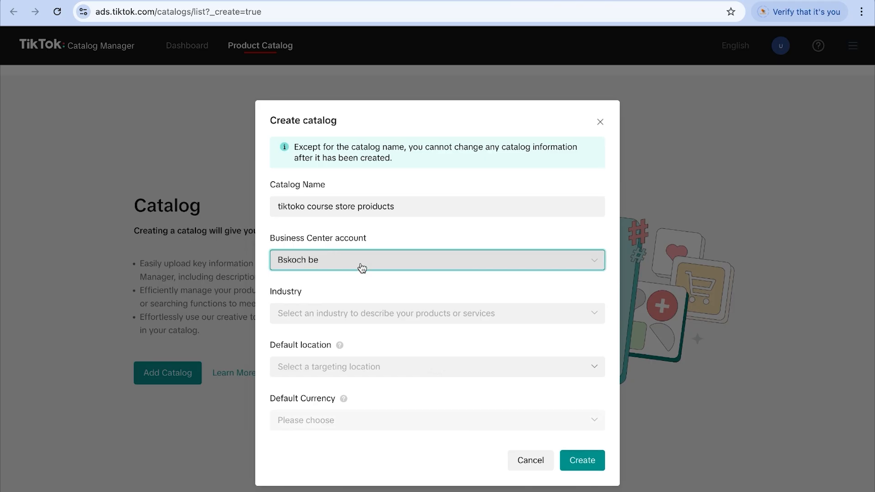
left_click(474, 311)
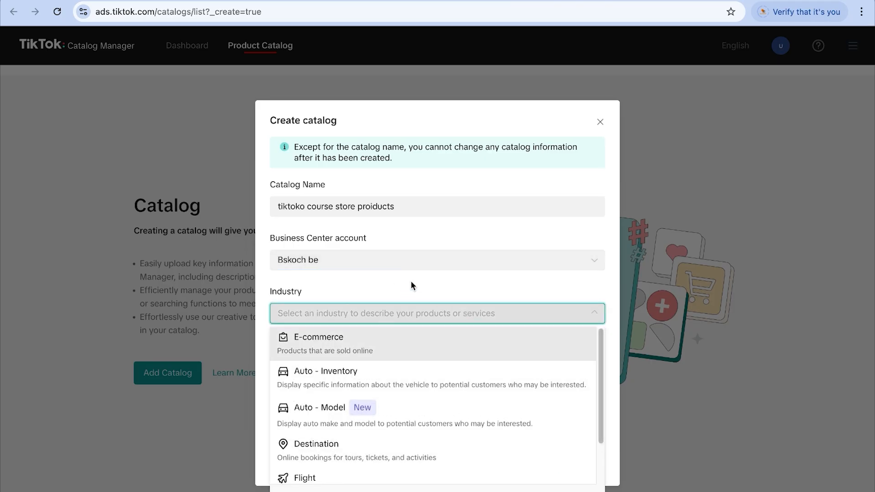
left_click(377, 354)
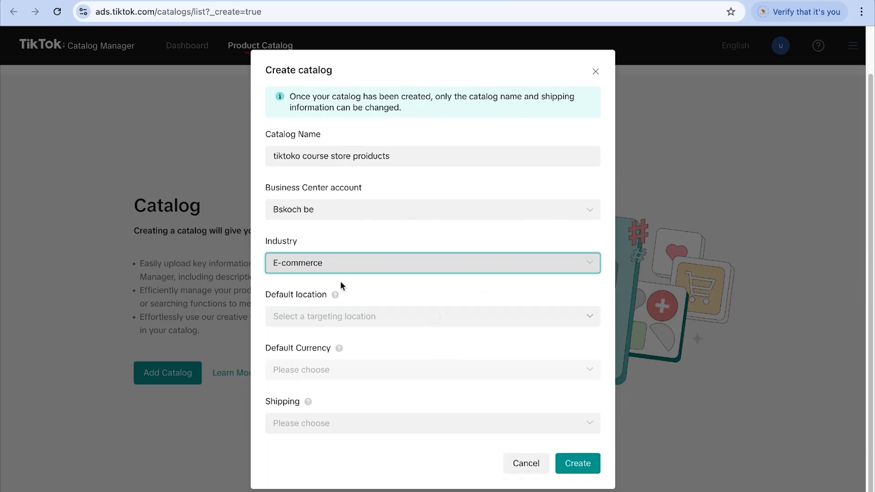
left_click(390, 318)
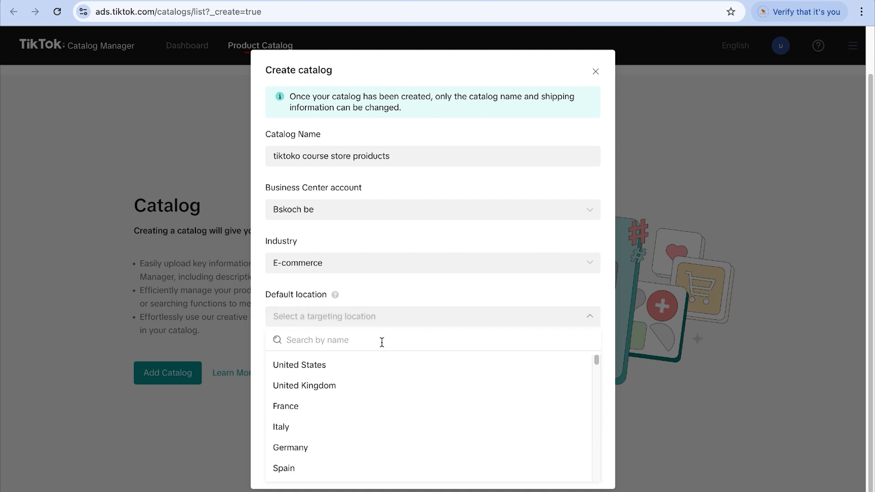
scroll(373, 396, "down", 20)
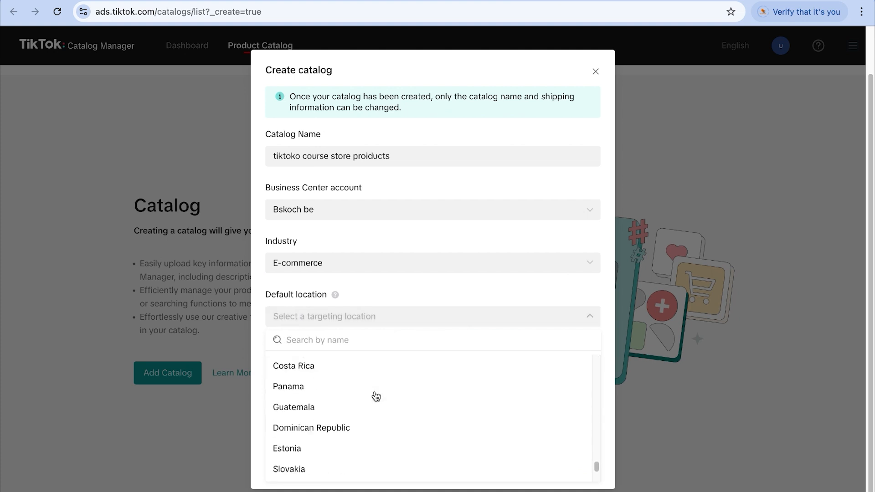
scroll(375, 395, "up", 20)
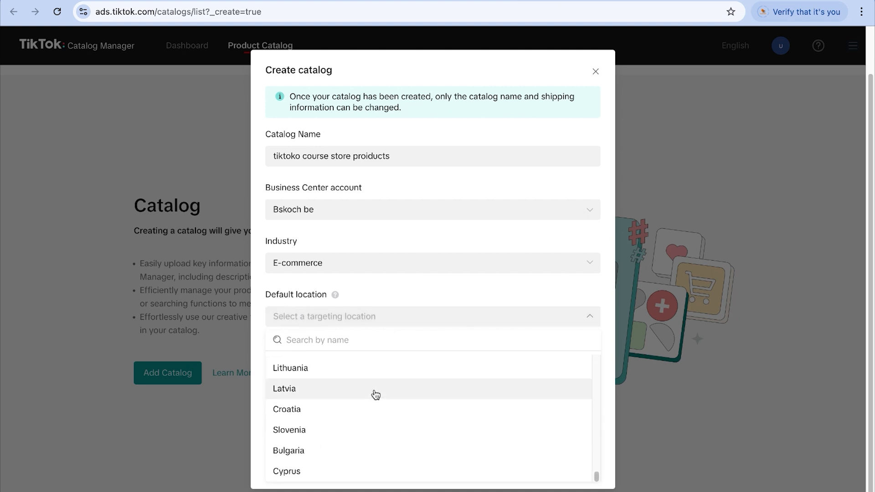
scroll(373, 390, "up", 3)
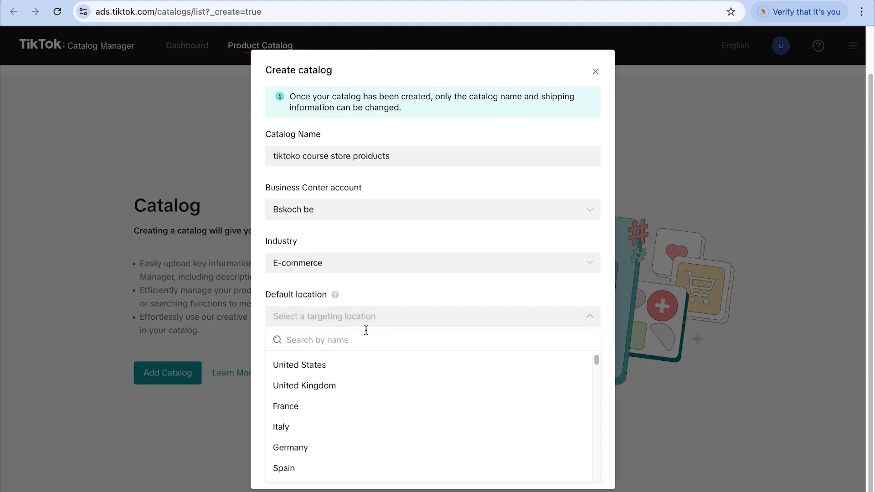
type("pakis")
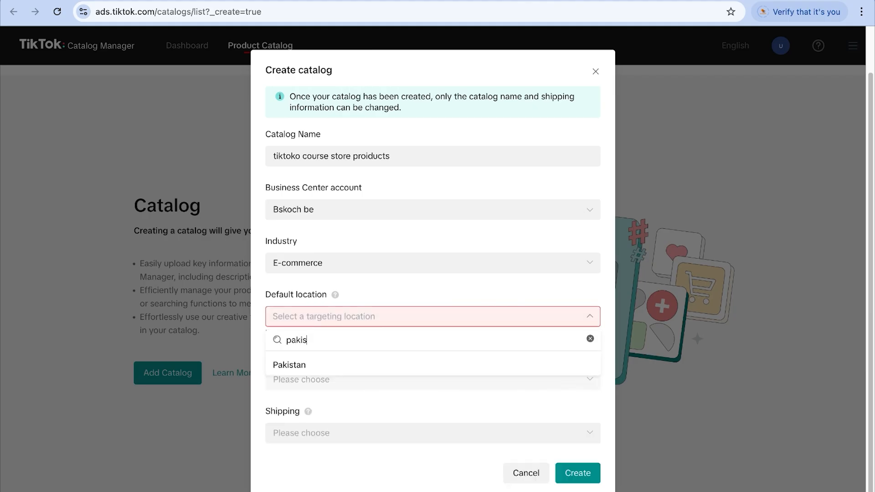
left_click(328, 371)
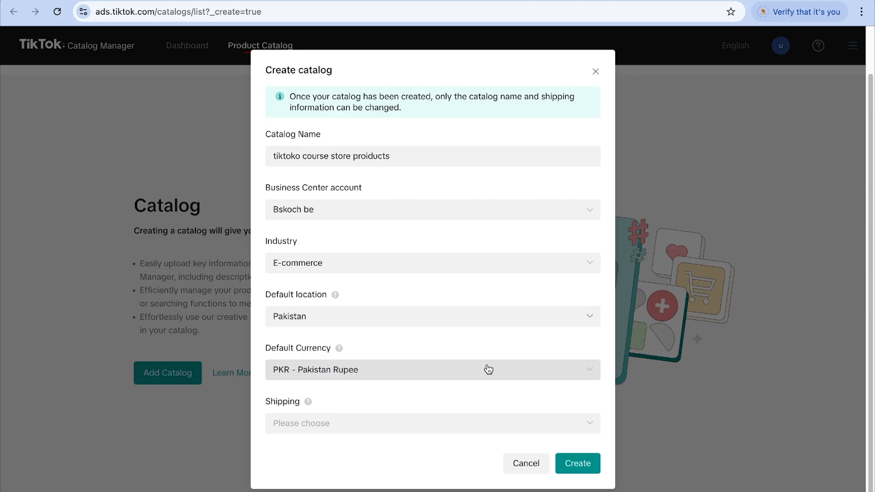
Set currency to PKR - Pakistan Rupee with Free shipping, then create the catalog.
left_click(384, 377)
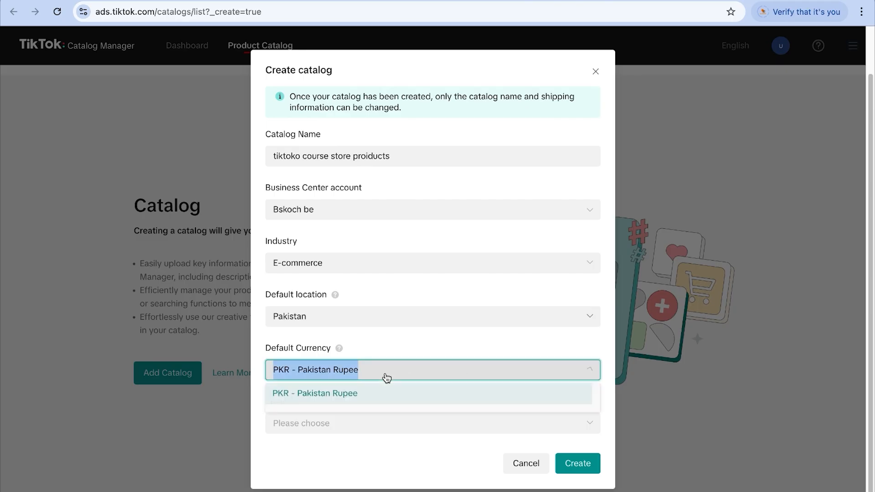
left_click(426, 363)
left_click(403, 423)
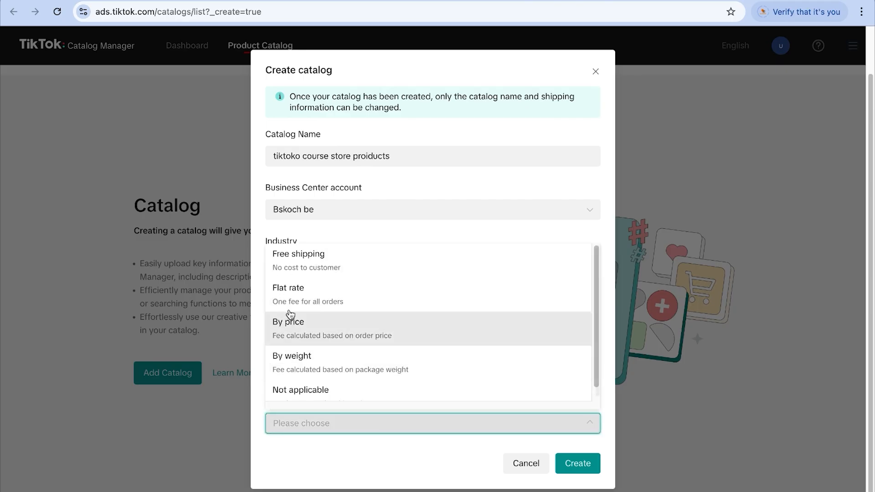
left_click(316, 268)
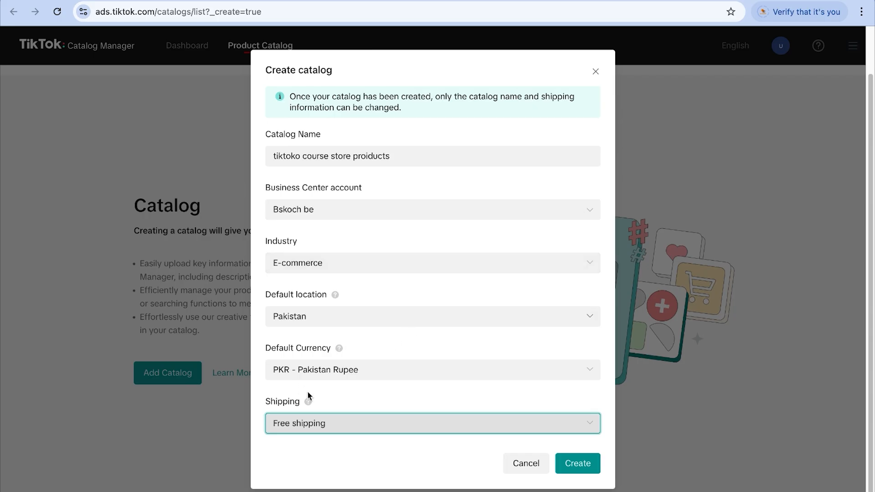
left_click(492, 407)
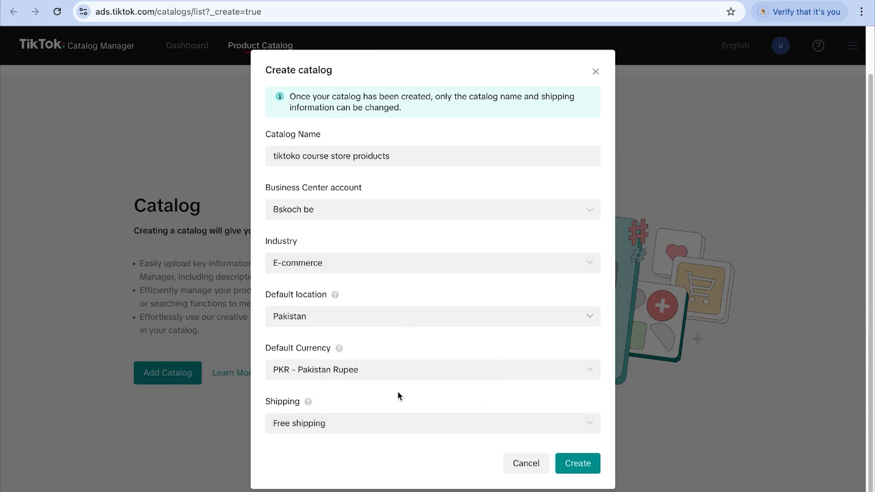
left_click(592, 472)
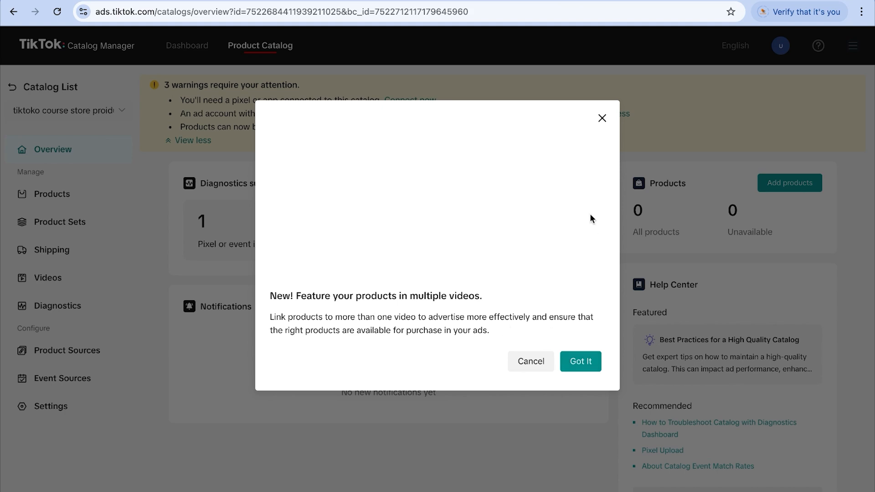
Dismiss the new-feature announcement and open the catalog's pixel or event issue.
left_click(603, 118)
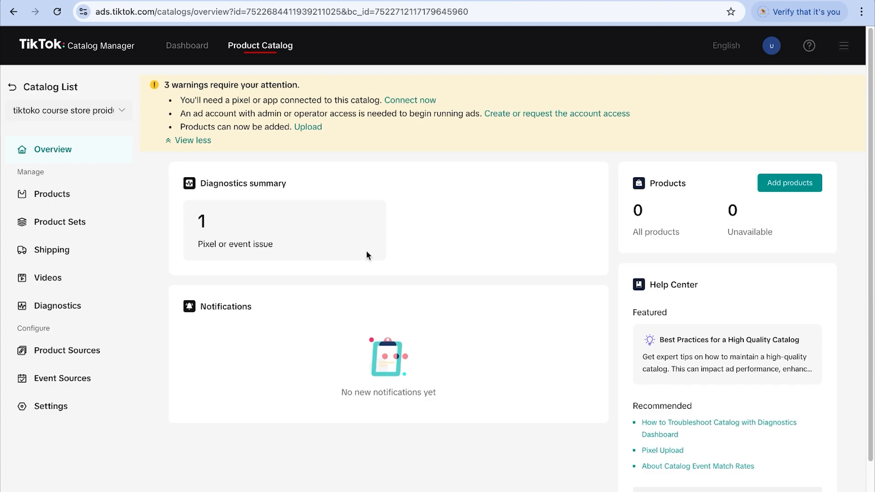
mouse_move(231, 254)
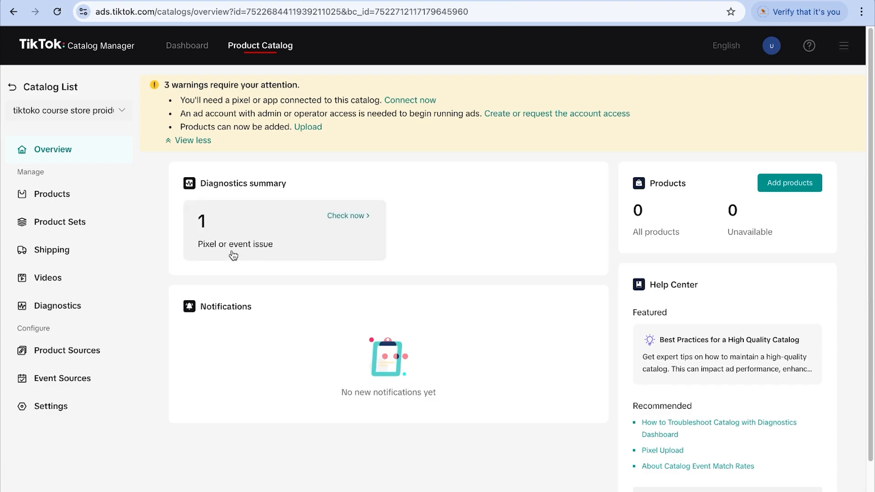
left_click(277, 235)
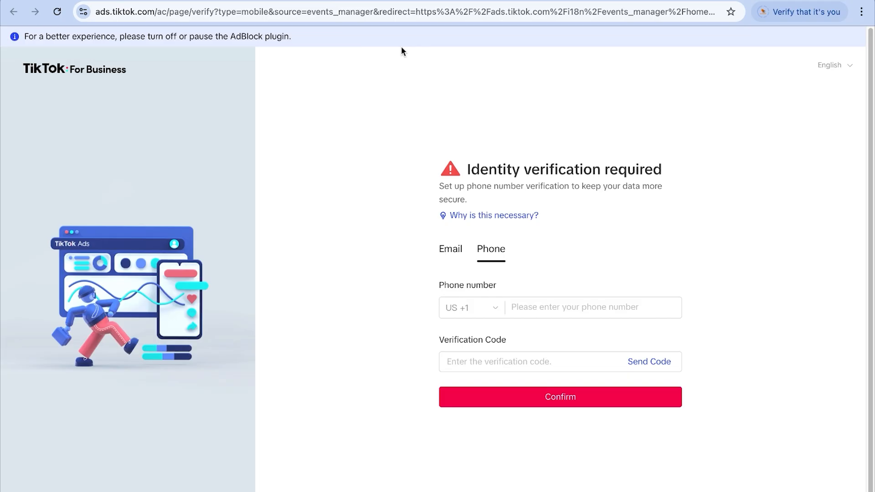
Switch identity verification to email and start entering the verification address.
left_click(453, 248)
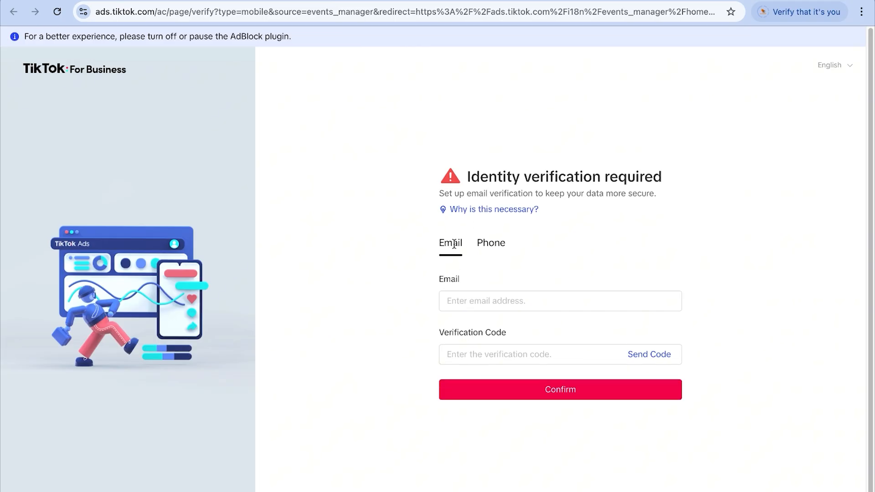
left_click(472, 299)
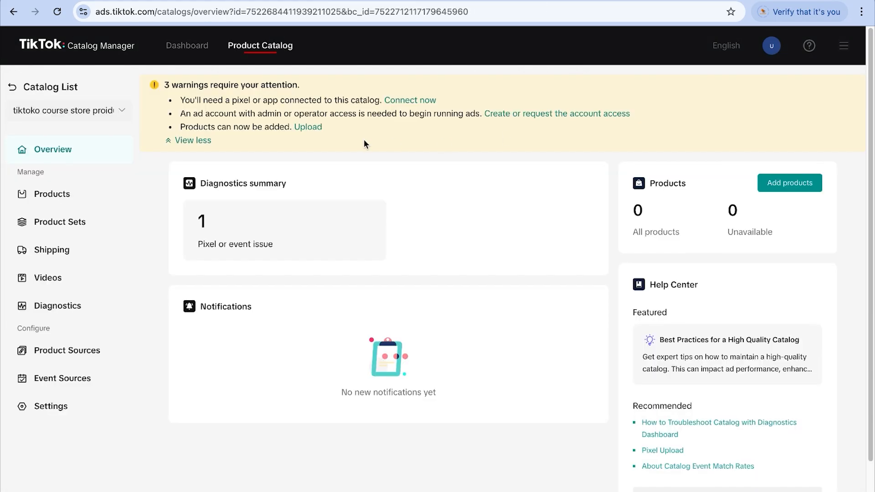
scroll(366, 140, "down", 2)
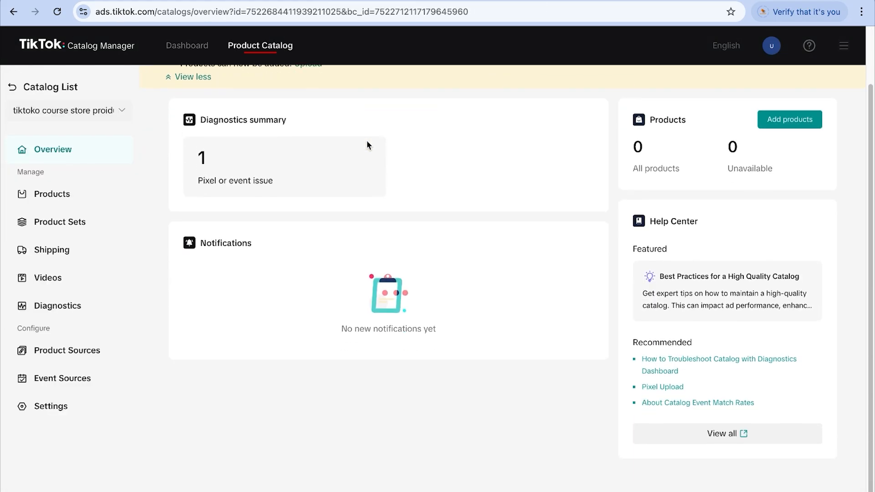
scroll(367, 145, "up", 2)
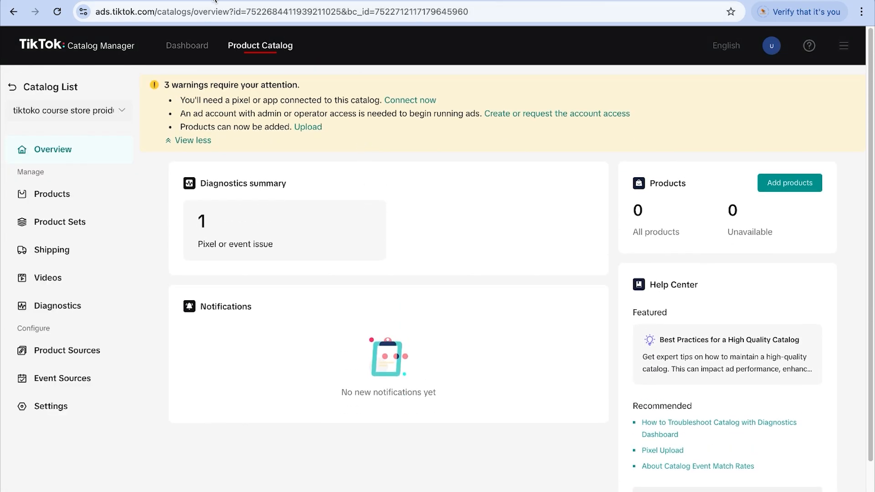
From the Products page, choose Add Products and continue with Manually Add.
left_click(66, 204)
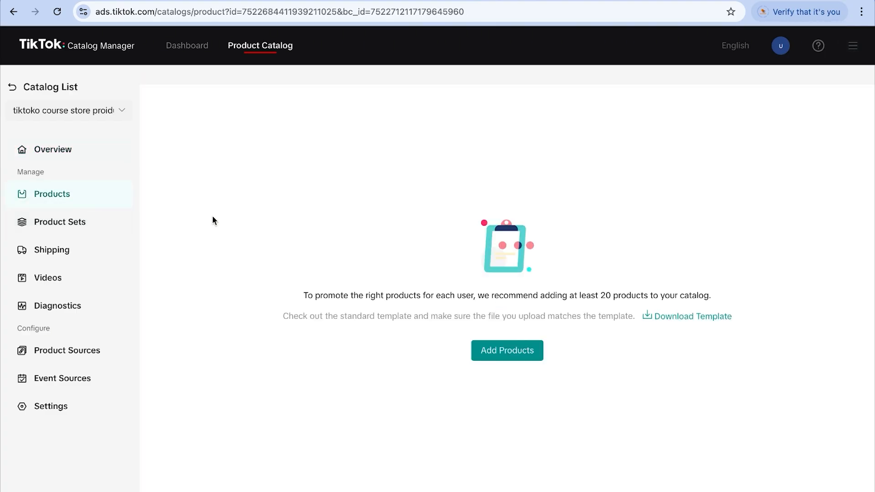
left_click(501, 355)
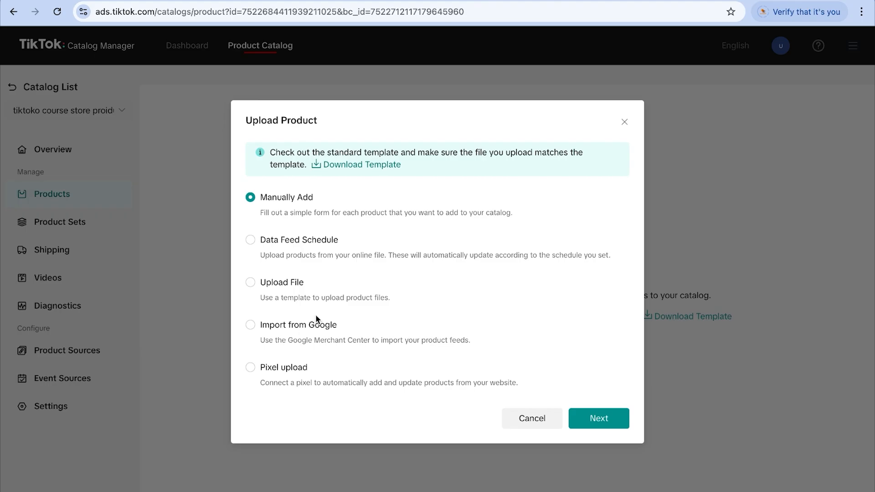
double_click(338, 342)
left_click(337, 343)
triple_click(342, 344)
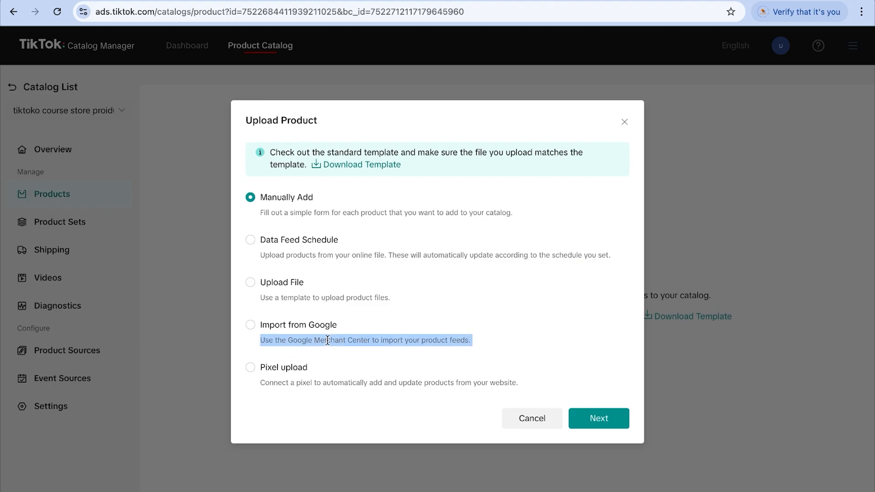
left_click(332, 294)
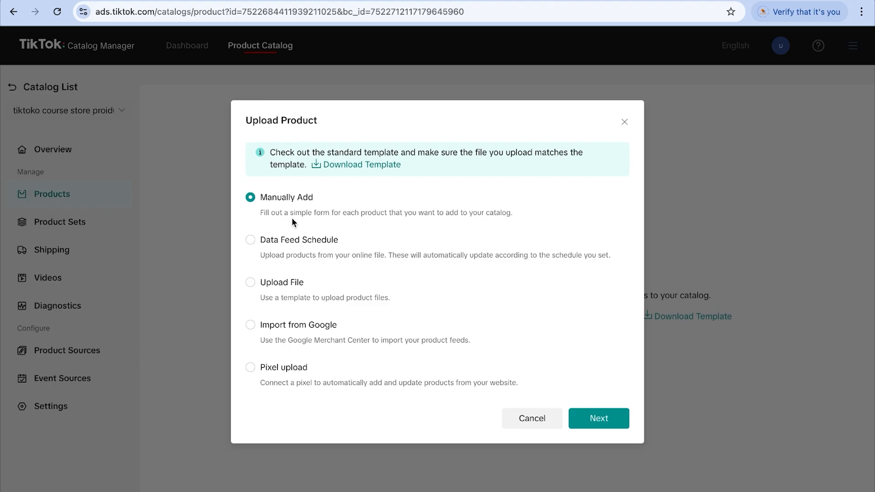
left_click(605, 412)
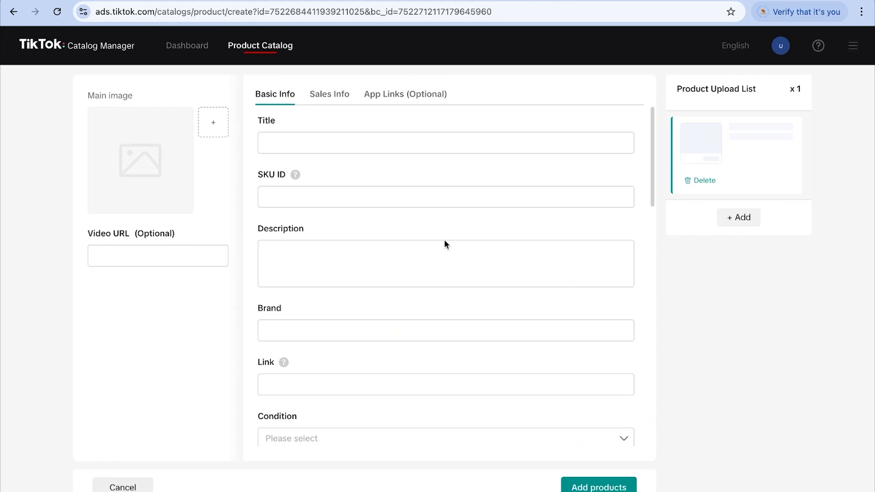
Enter the product title 'course' and SKU ID 234214.
left_click(446, 139)
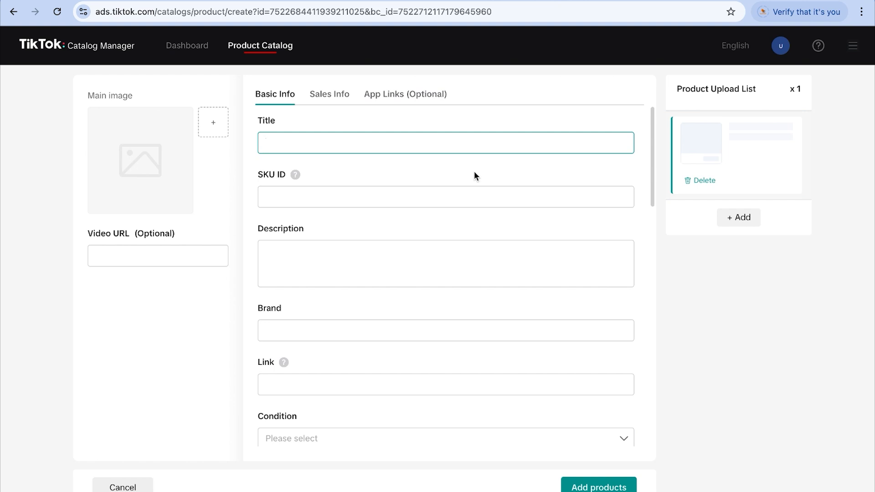
type("course")
left_click(462, 199)
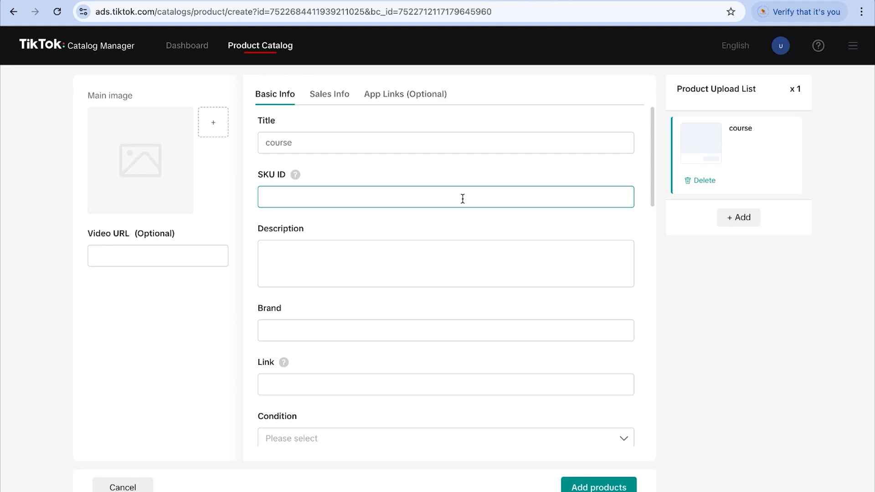
type("234214")
Describe the product as a detailed TikTok ads course, crediting its author by name.
left_click(434, 270)
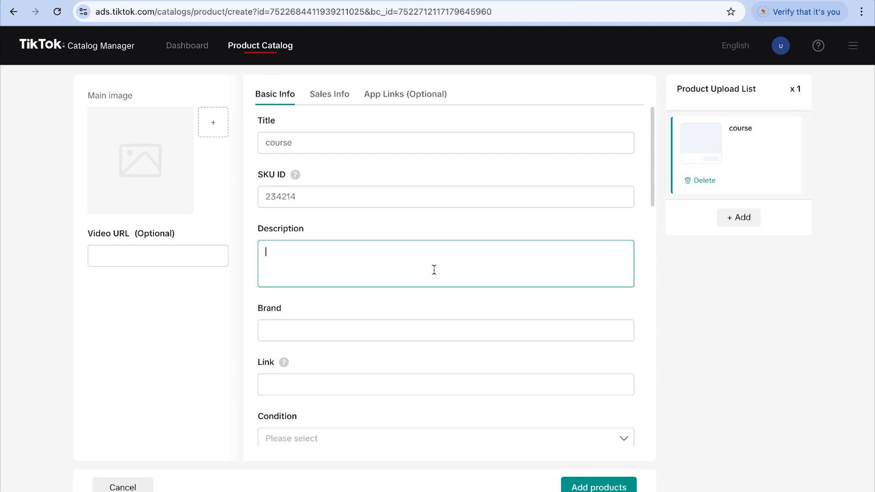
type("deataik")
key("BackSpace")
type("led tiktok ")
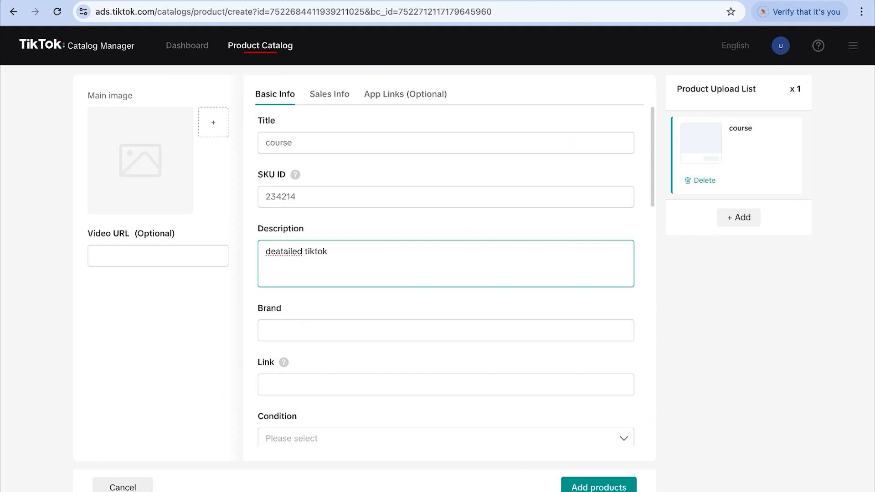
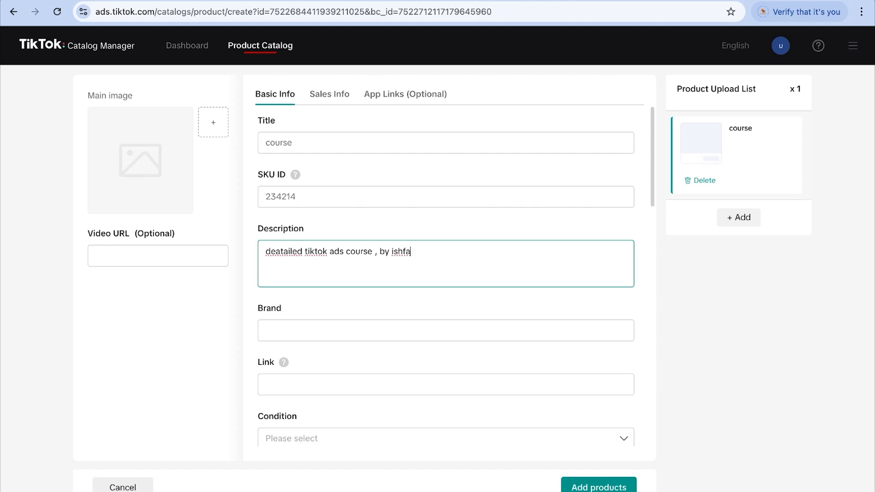
Set the product brand to advartix.com.
left_click(393, 326)
scroll(471, 276, "down", 3)
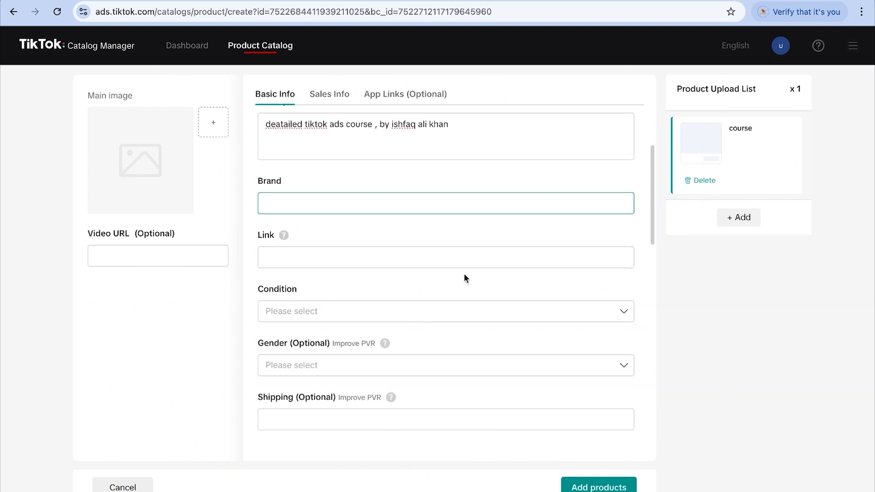
type("advertix.com")
left_click(286, 206)
left_click(319, 261)
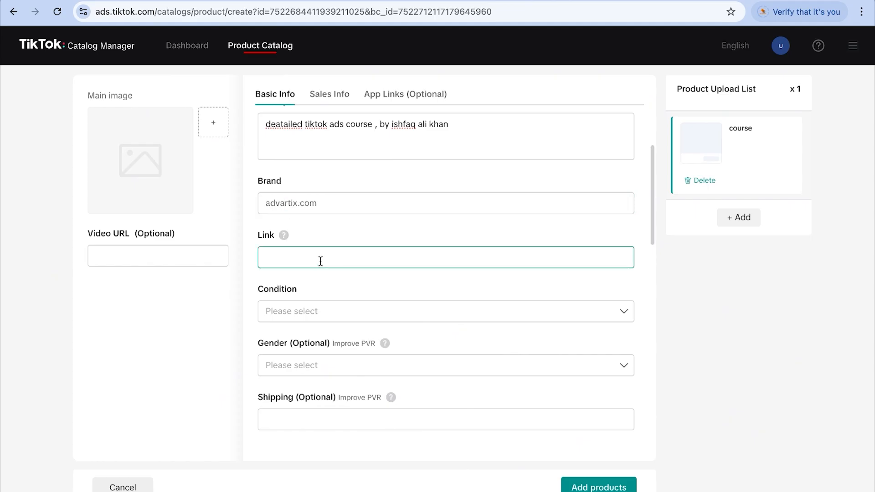
type("advarti")
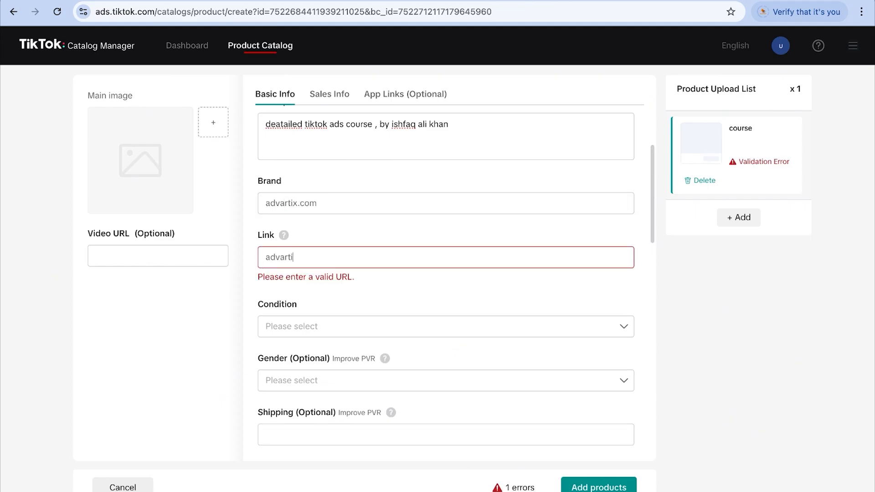
type("x.com")
left_click(266, 263)
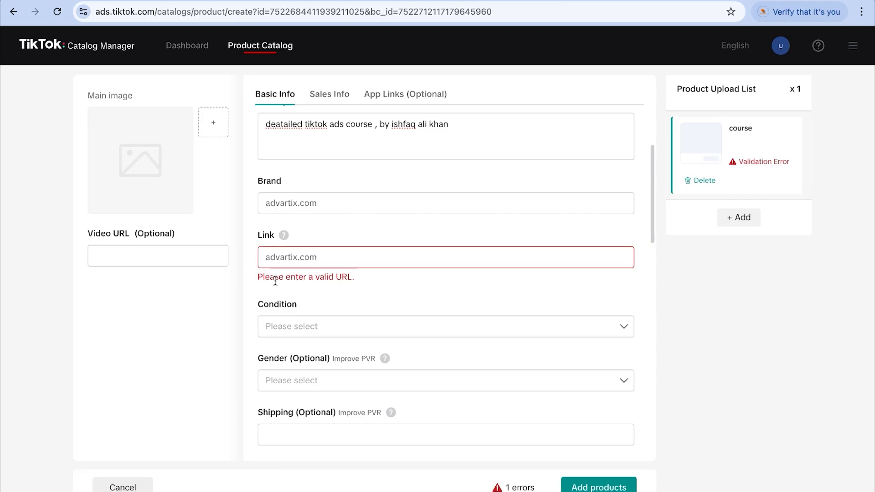
type("https")
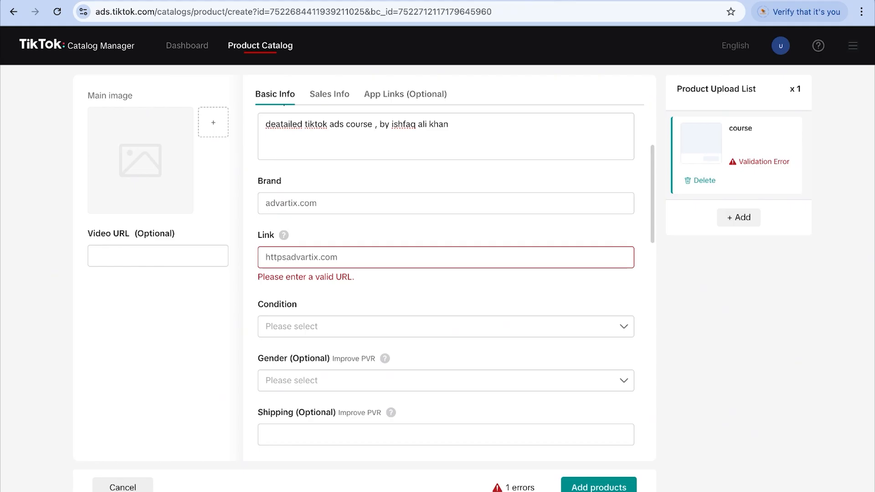
type(".")
key("BackSpace")
type("://")
key("BackSpace")
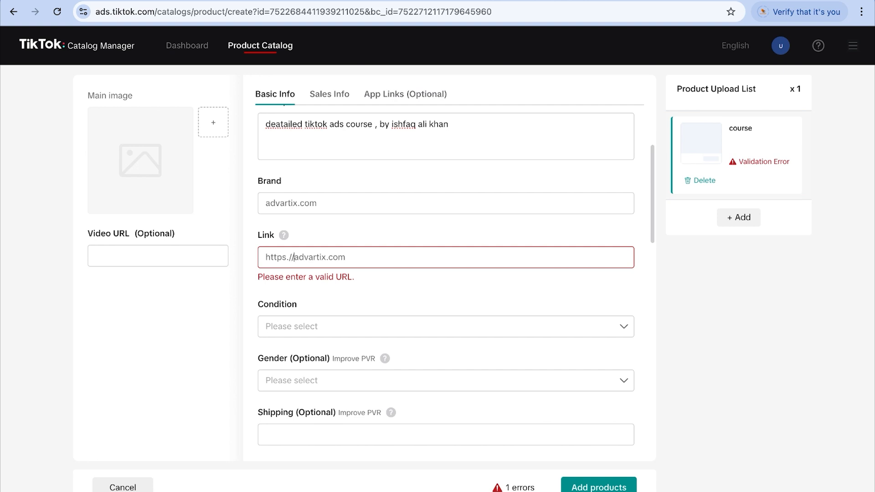
double_click(323, 12)
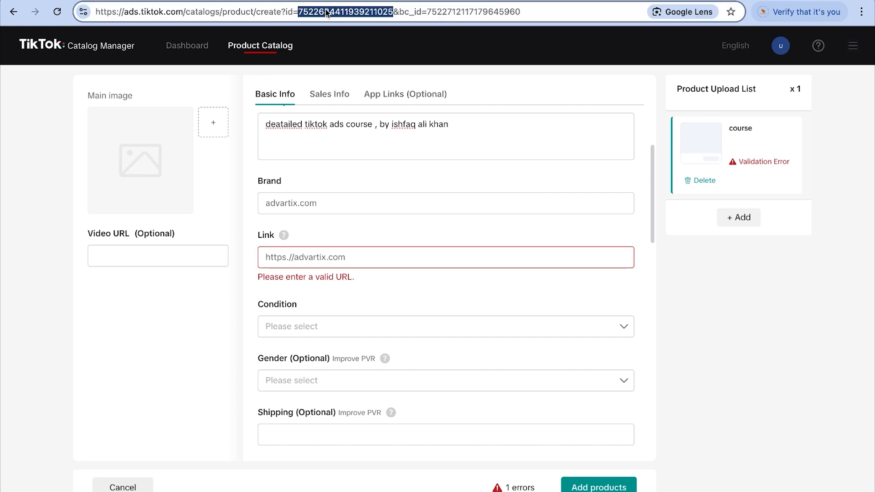
left_click(292, 259)
key("BackSpace")
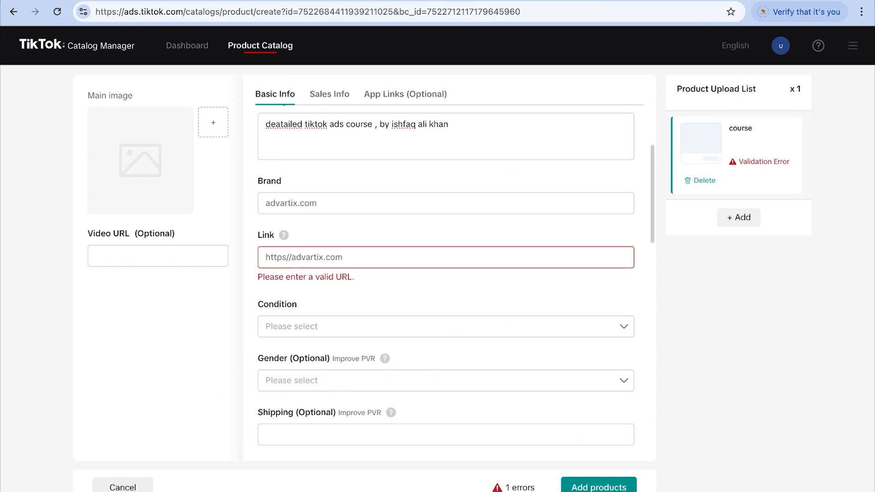
type(":")
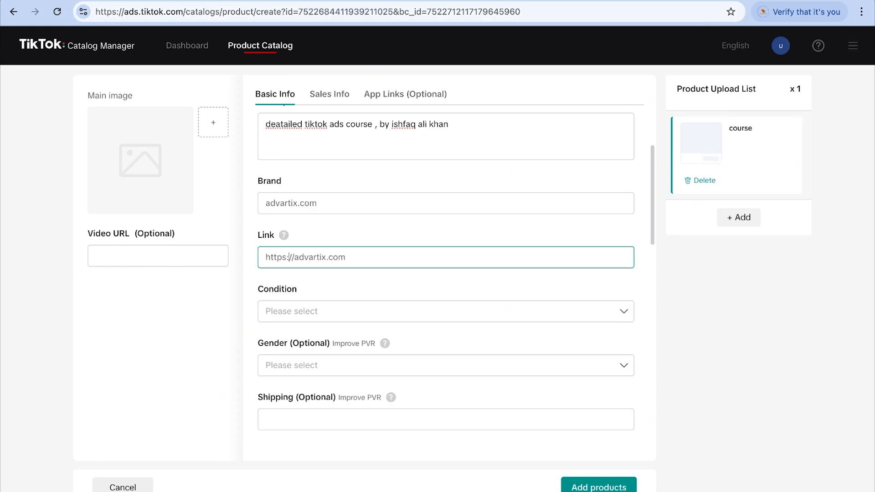
left_click(392, 284)
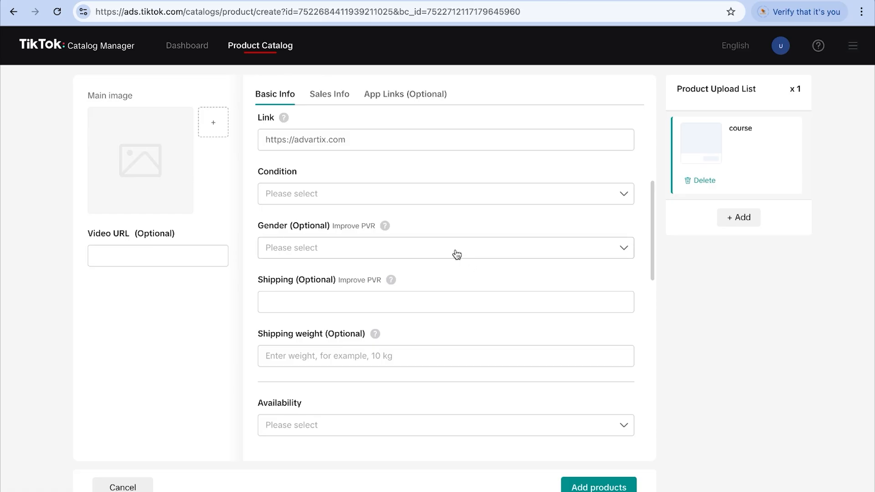
Set the product's condition to New and availability to In Stock.
left_click(527, 200)
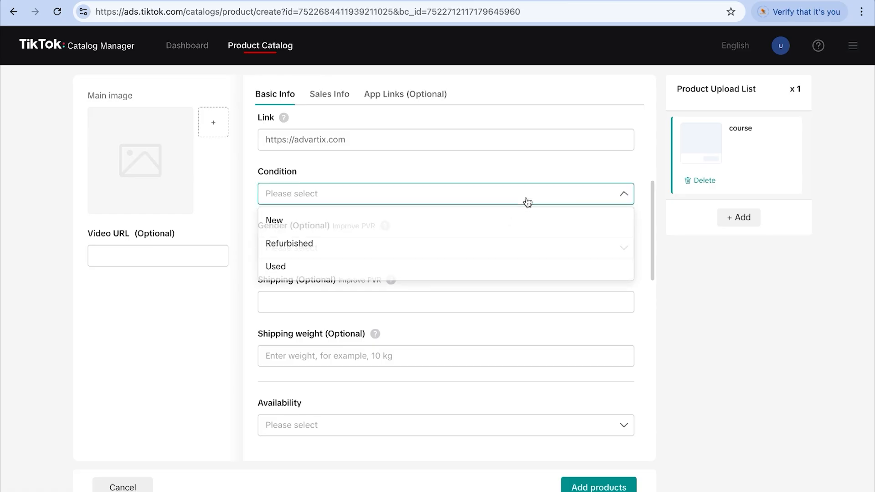
left_click(393, 223)
left_click(481, 251)
left_click(507, 222)
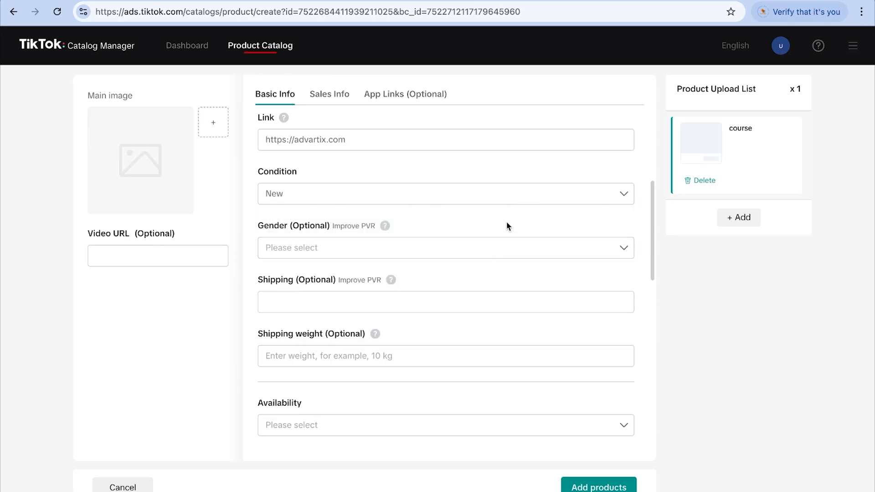
scroll(433, 255, "down", 5)
scroll(383, 274, "up", 3)
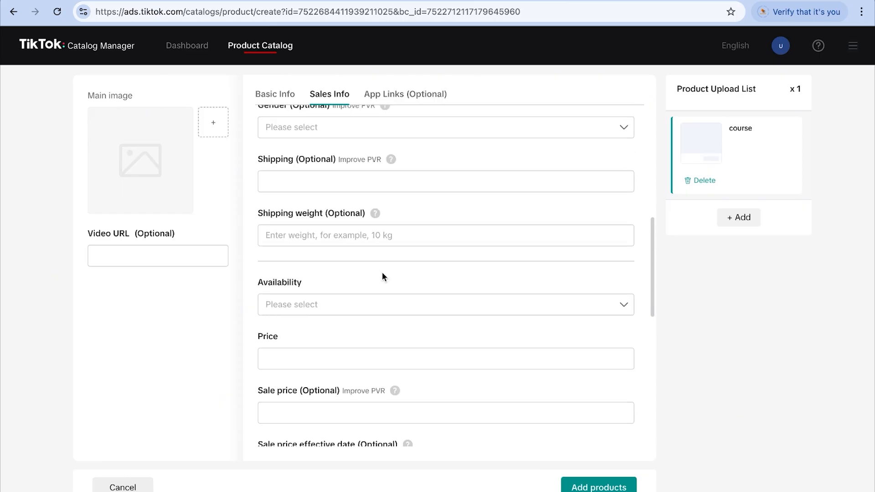
scroll(373, 210, "down", 1)
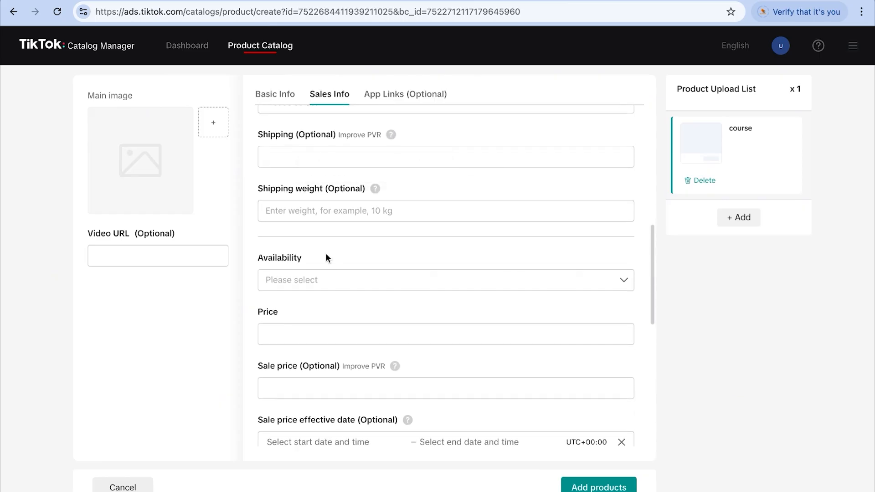
left_click(335, 279)
left_click(323, 302)
Set the product price to 60000 and move down the form toward App Links.
scroll(375, 266, "down", 2)
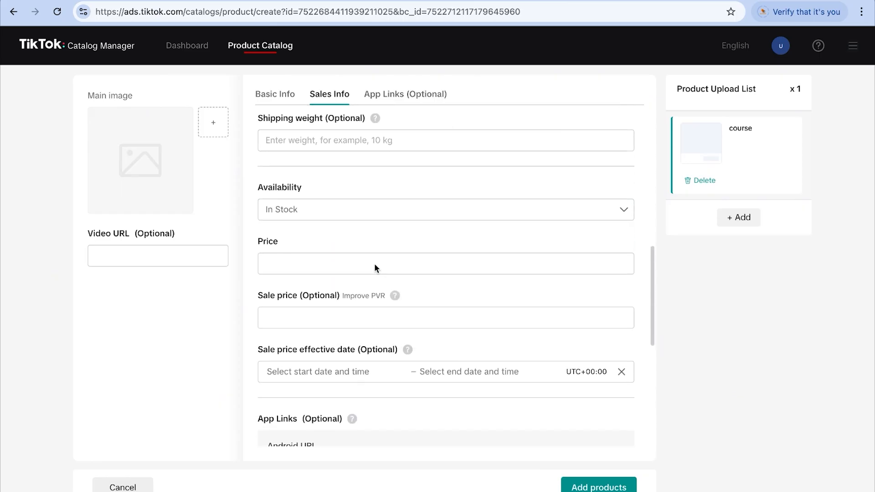
left_click(373, 264)
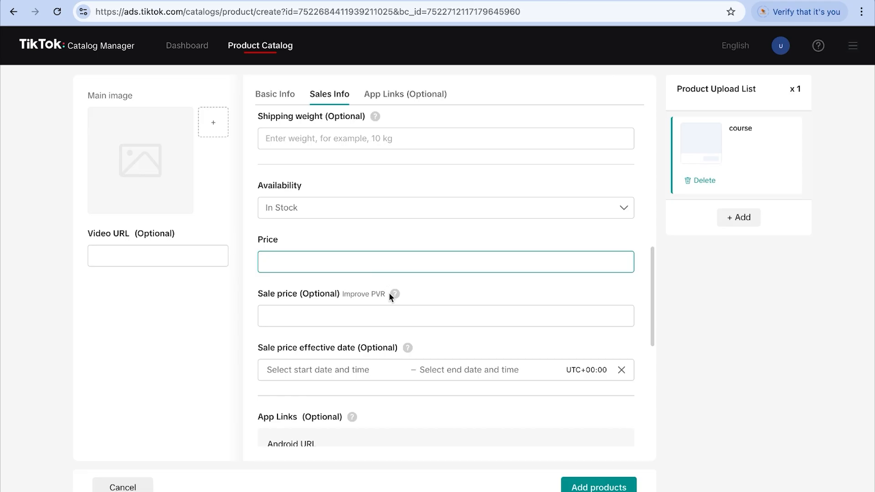
type("60000")
left_click(527, 285)
scroll(527, 283, "down", 4)
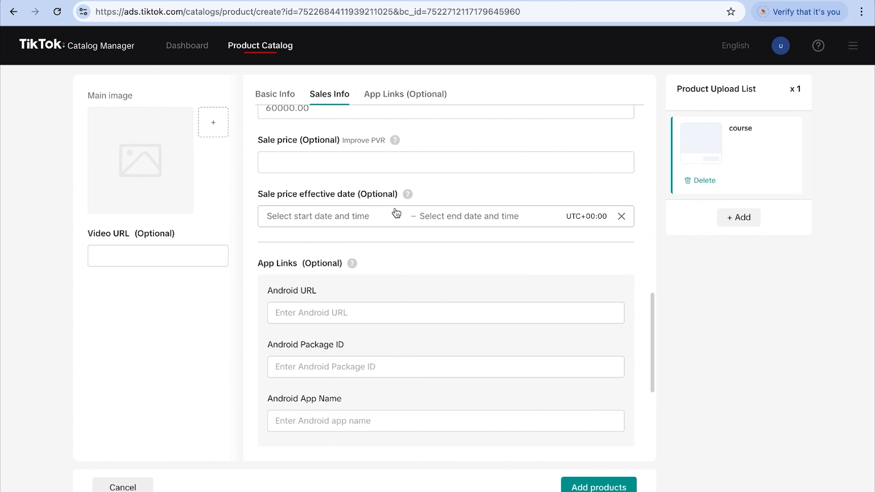
scroll(396, 212, "down", 1)
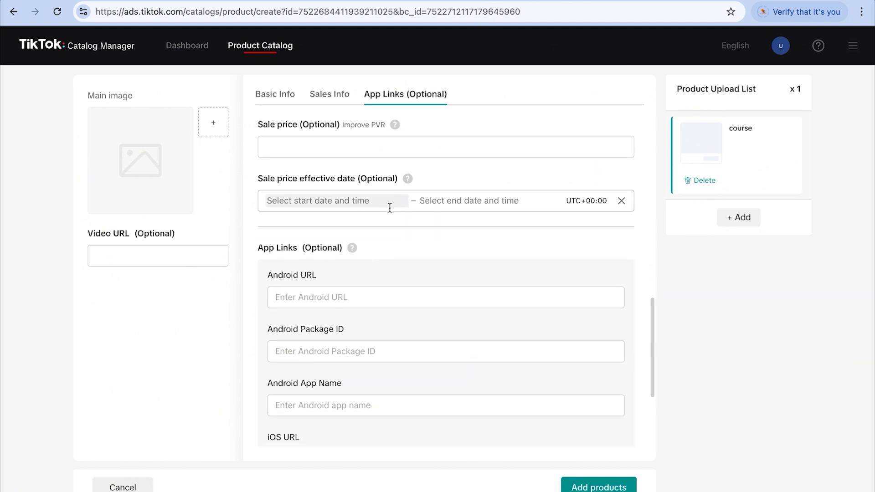
scroll(390, 208, "down", 5)
scroll(351, 195, "down", 1)
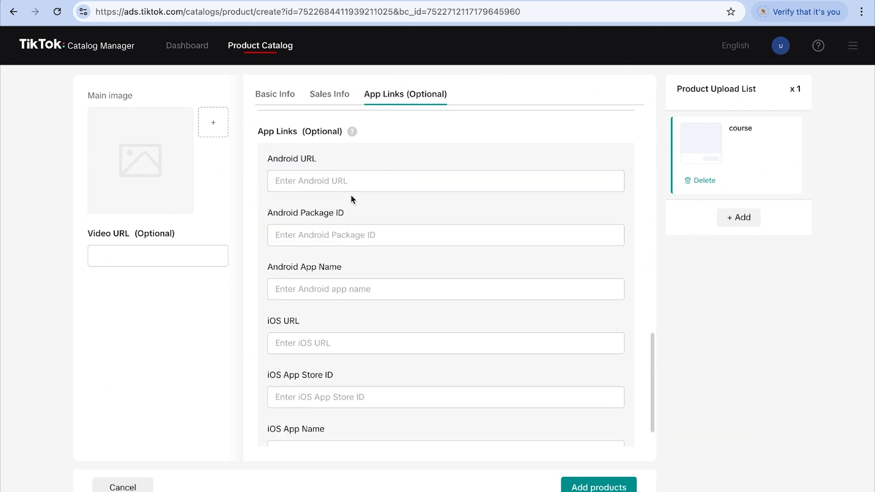
scroll(351, 199, "down", 3)
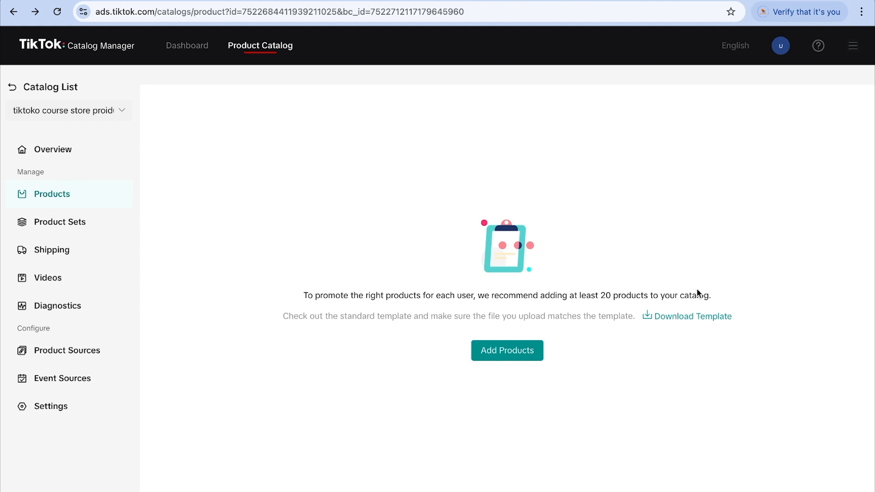
View the catalog's Product Sets page, then its Shipping page.
left_click(50, 221)
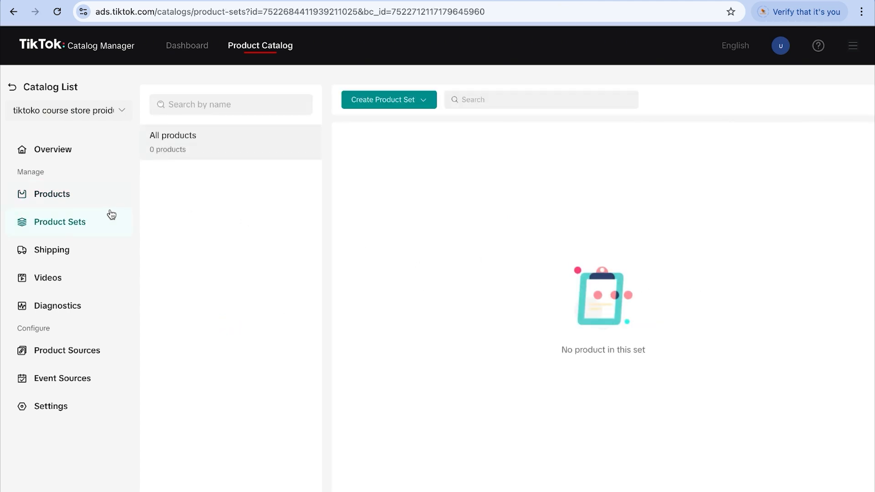
left_click(76, 253)
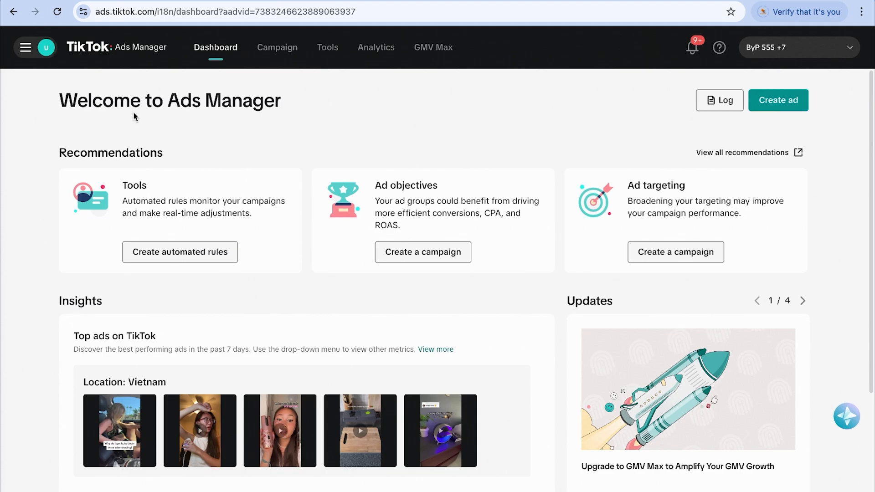
Go to the Campaign list and start creating a new campaign.
left_click(284, 54)
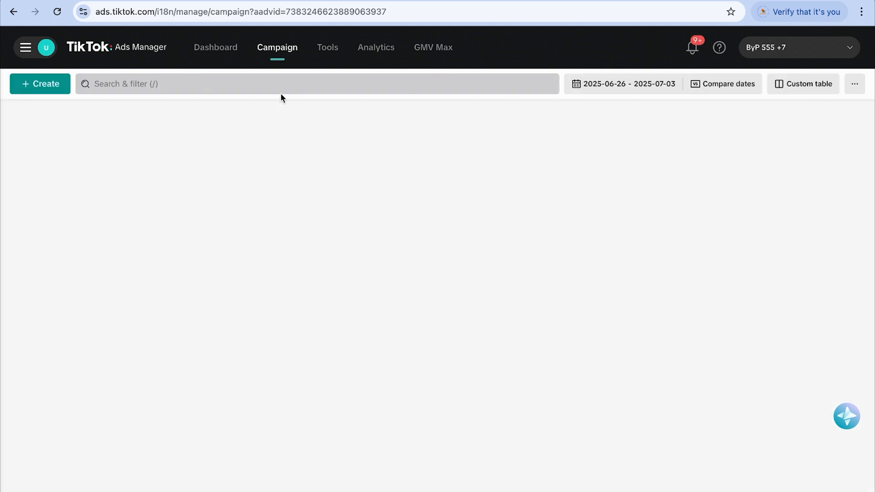
left_click(56, 86)
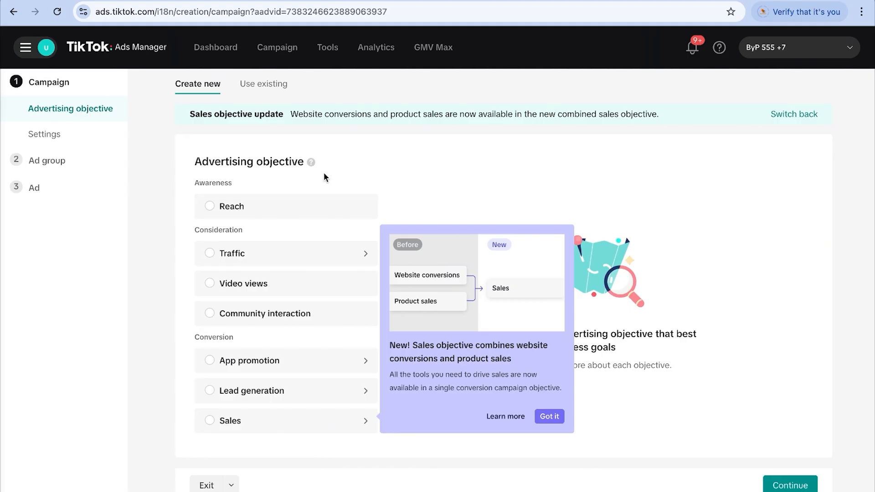
Choose the Sales objective as a manual website sales campaign.
left_click(546, 416)
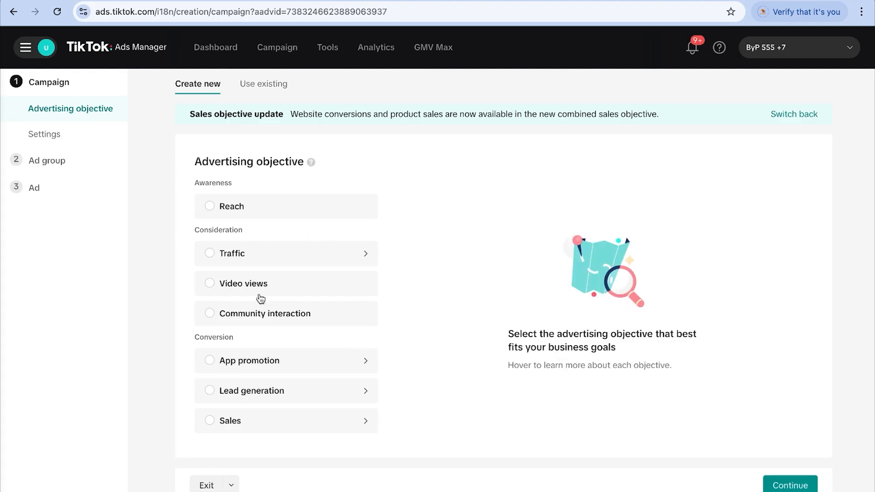
left_click(244, 426)
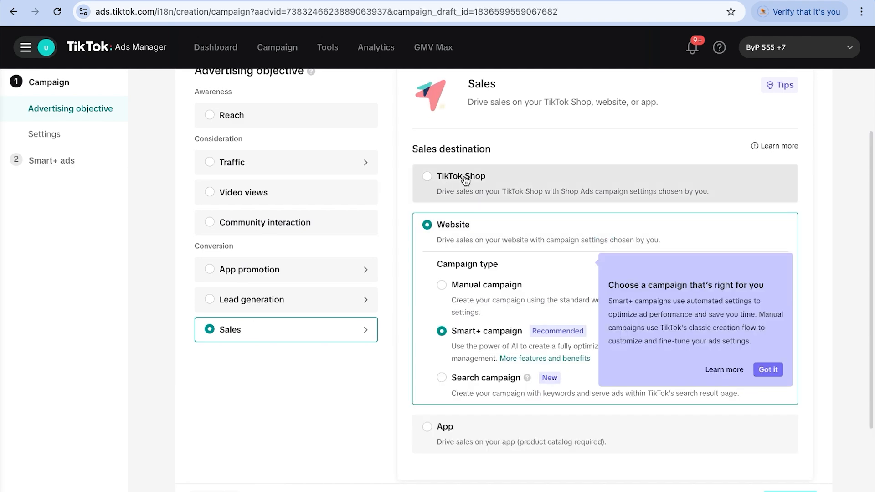
scroll(466, 181, "down", 3)
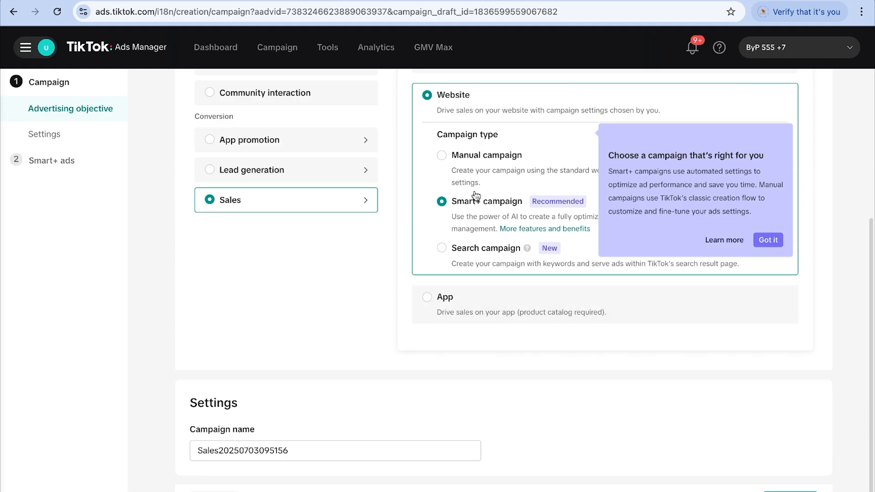
left_click(487, 164)
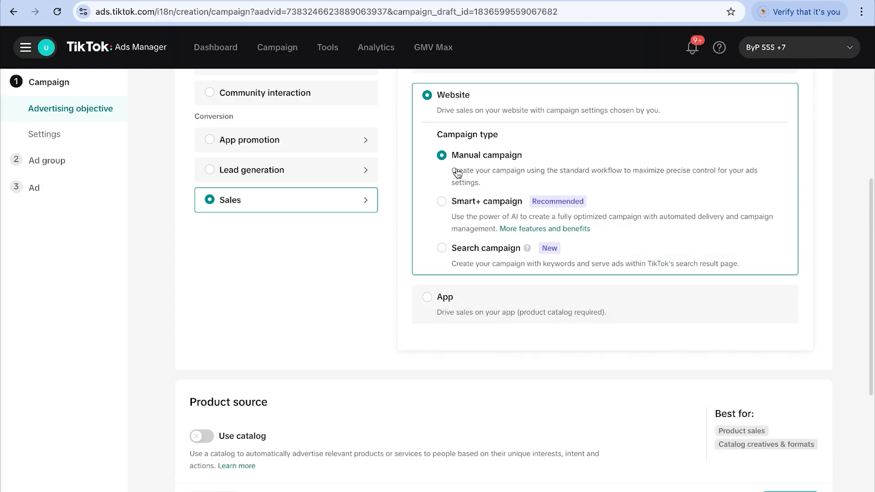
Replace the default campaign name with 'tetstiong'.
scroll(511, 163, "down", 1)
scroll(465, 223, "down", 5)
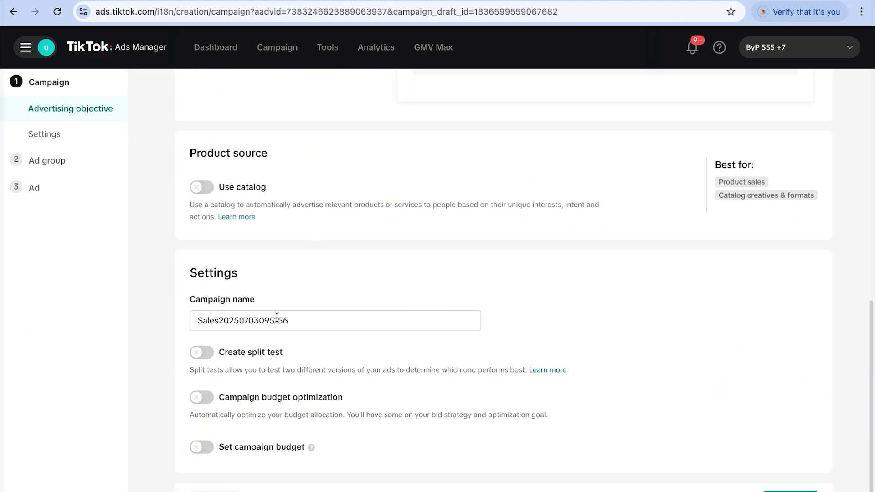
double_click(294, 318)
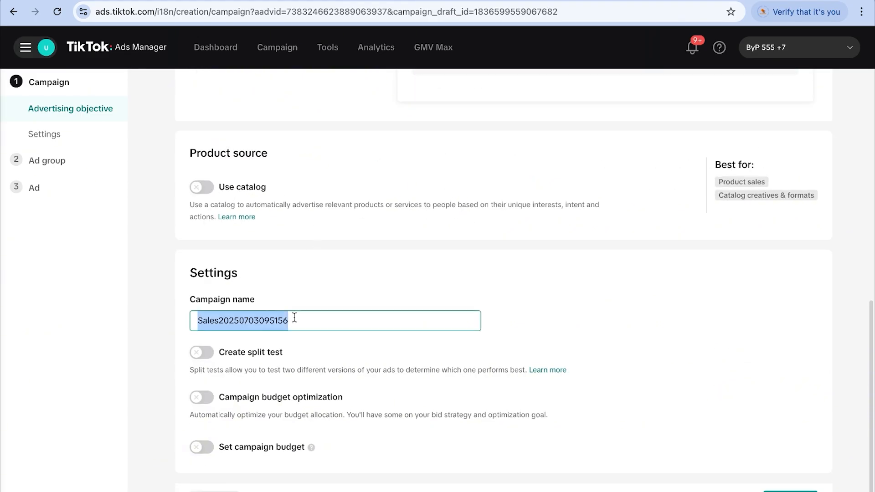
type("tetstio")
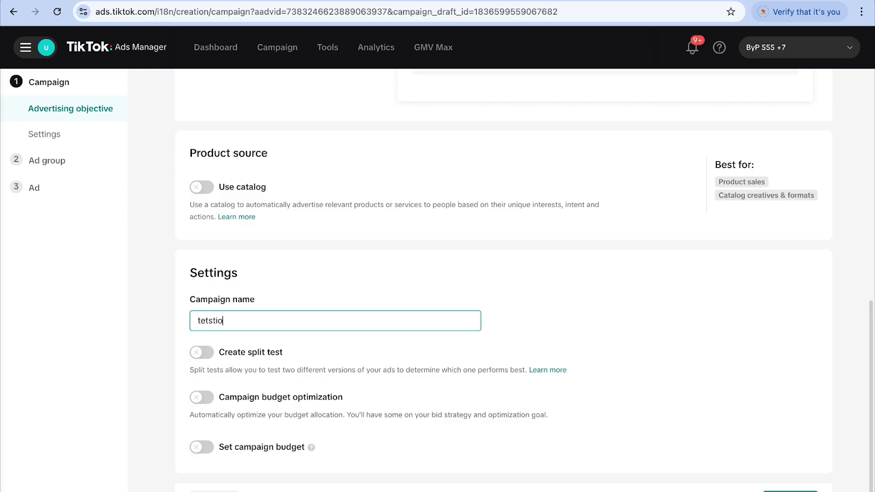
type("ng")
Finish editing the campaign name field.
left_click(554, 238)
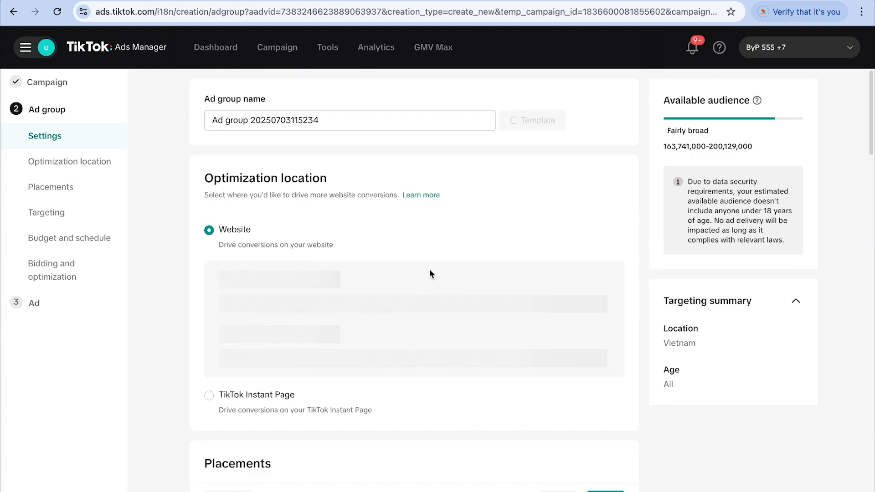
Set the ad group's optimization location to TikTok Instant Page.
scroll(439, 269, "down", 1)
scroll(442, 272, "down", 1)
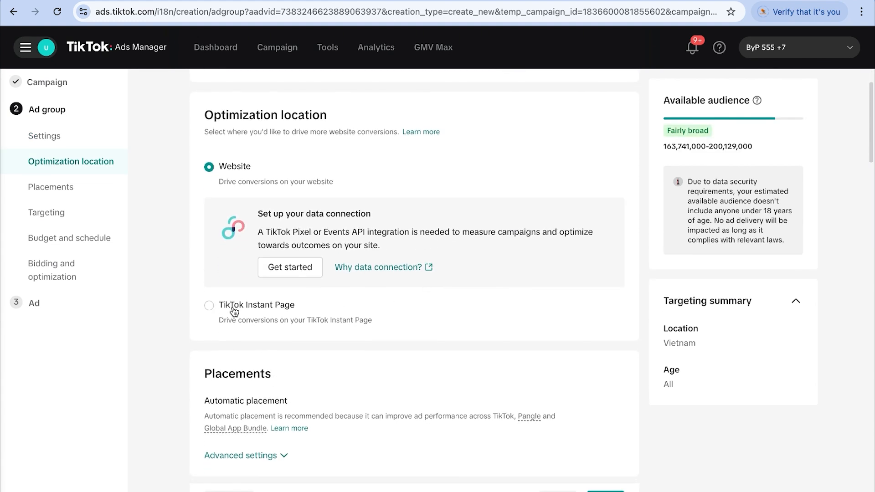
left_click(262, 305)
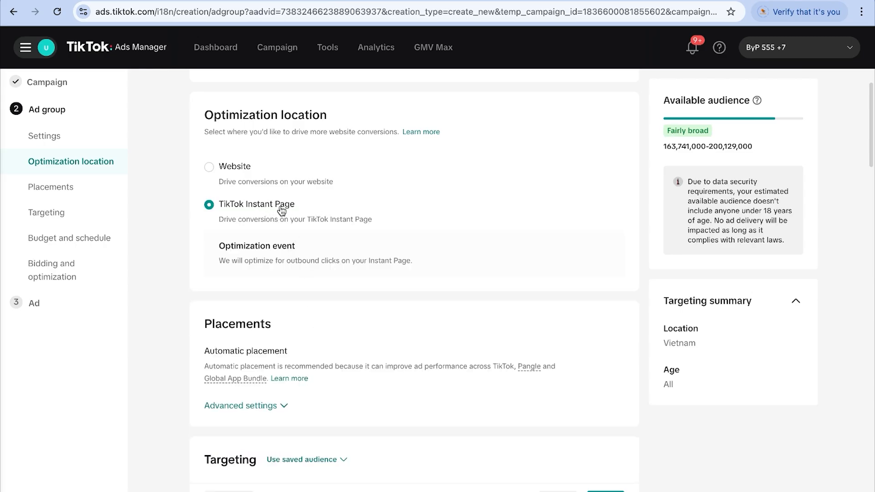
Replace Vietnam with Pakistan as the ad group's target location.
scroll(512, 166, "down", 2)
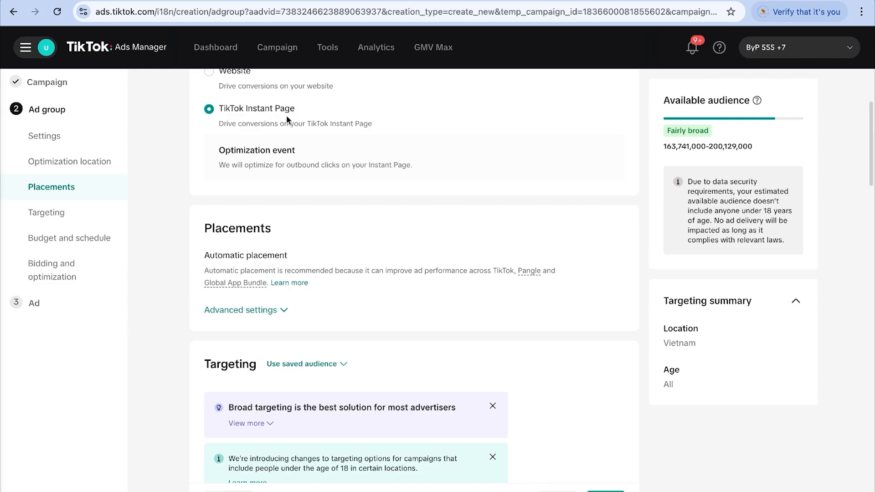
scroll(414, 153, "down", 2)
scroll(415, 159, "down", 6)
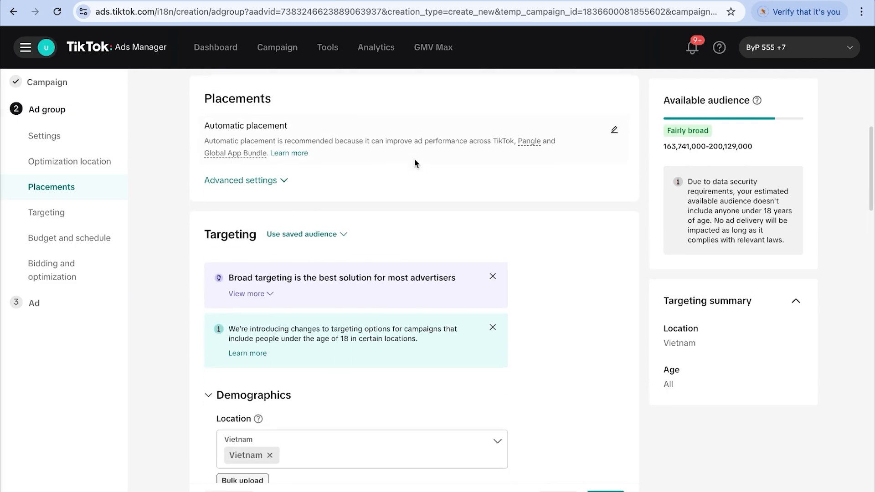
left_click(270, 145)
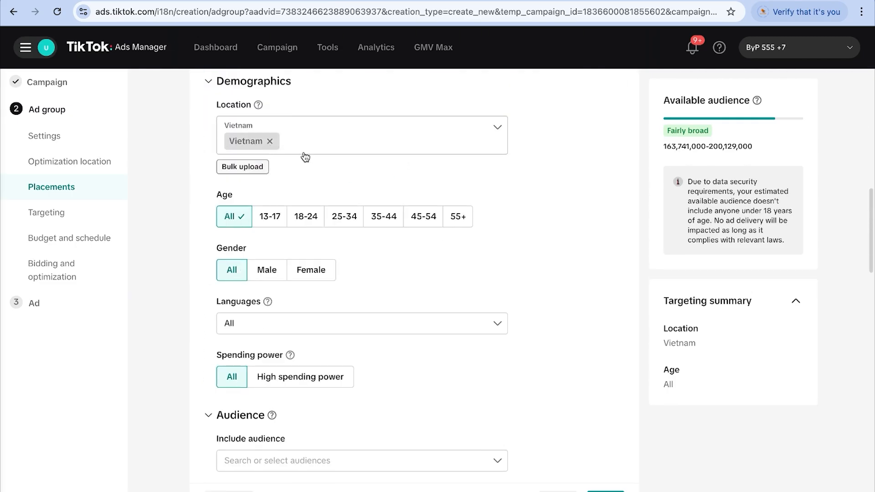
left_click(357, 133)
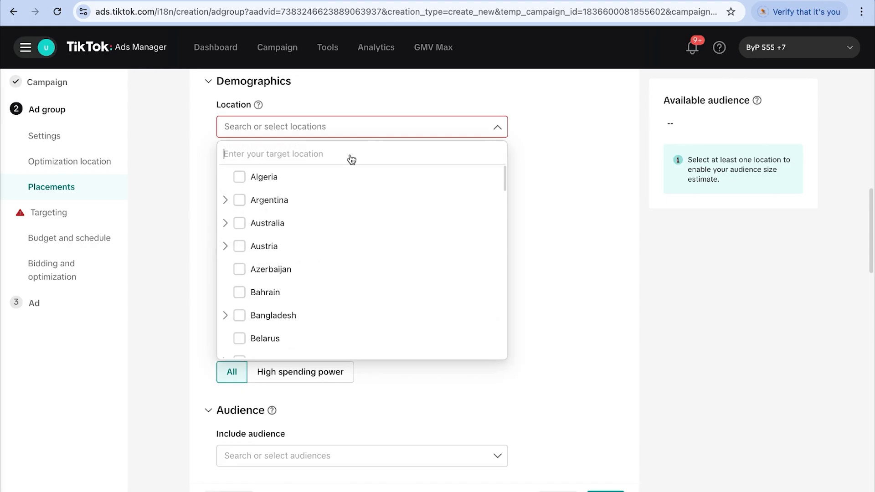
type("pakis")
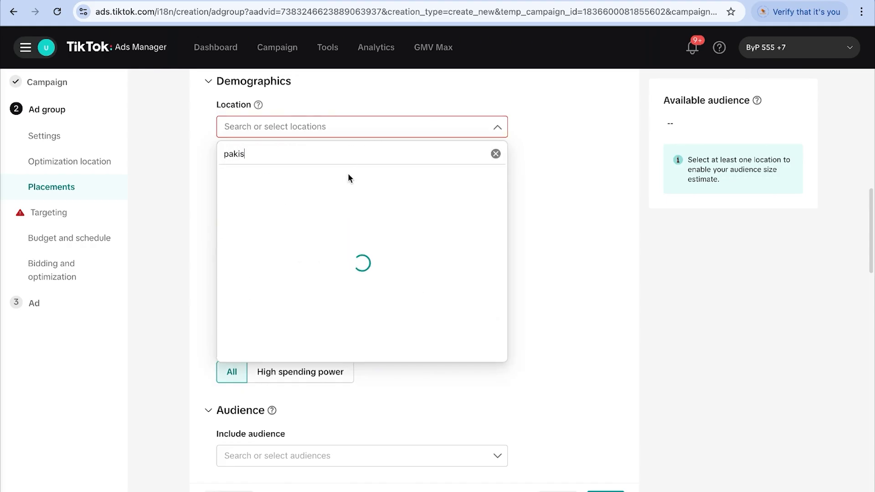
left_click(233, 199)
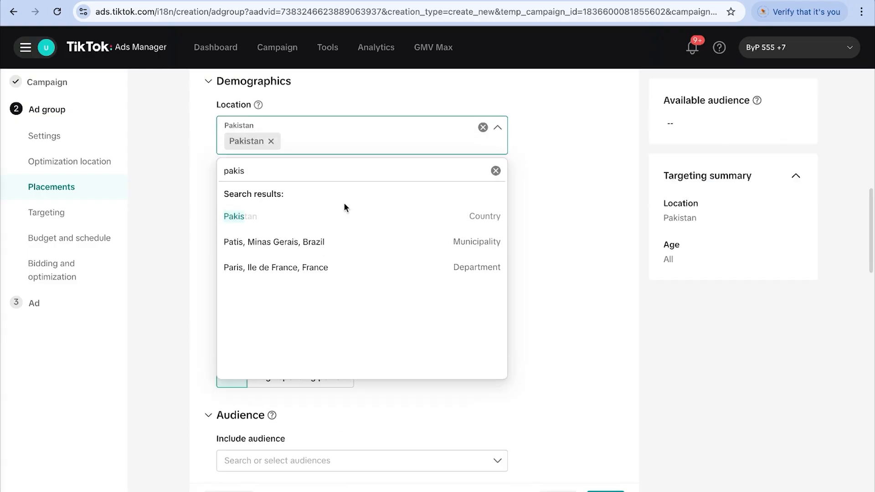
left_click(572, 203)
scroll(582, 180, "down", 2)
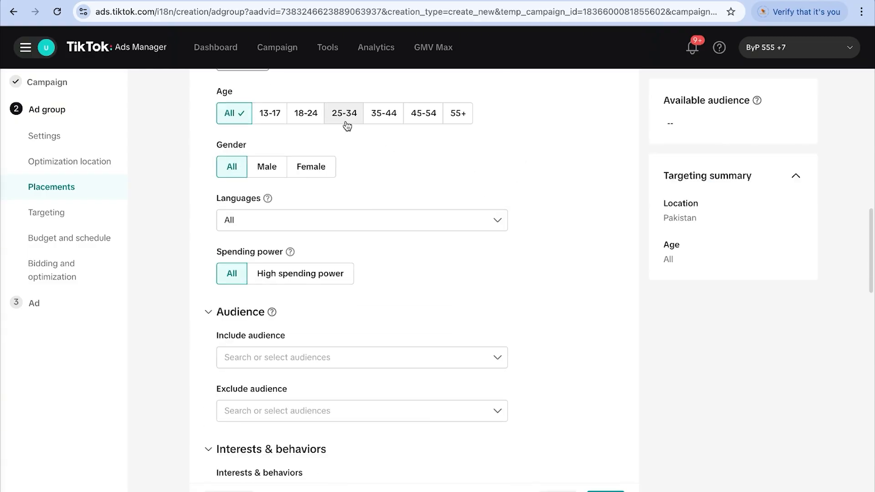
scroll(524, 189, "down", 2)
scroll(437, 189, "down", 10)
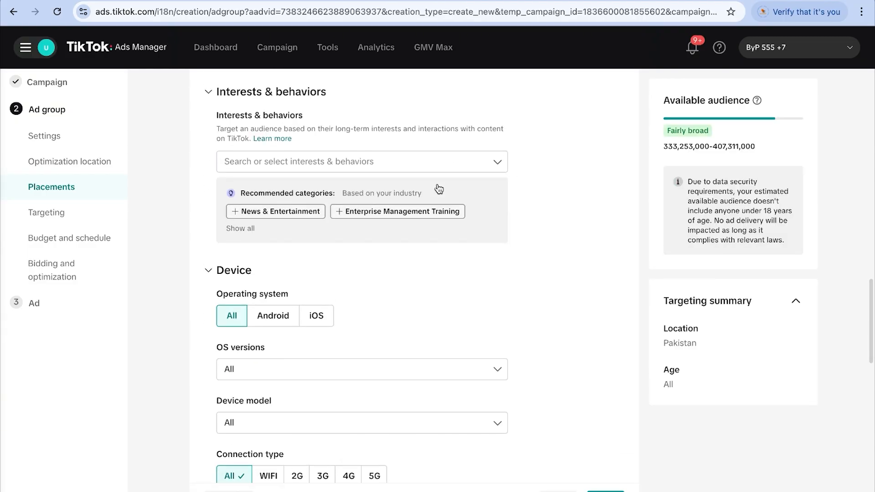
scroll(364, 205, "down", 3)
scroll(132, 256, "down", 8)
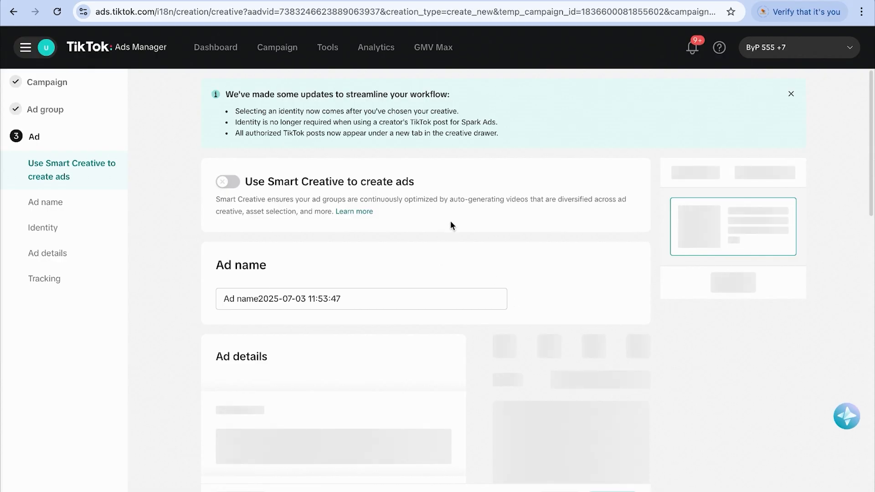
Scroll down through the Ad step's Ad name, Ad details and Destination sections.
scroll(451, 224, "down", 3)
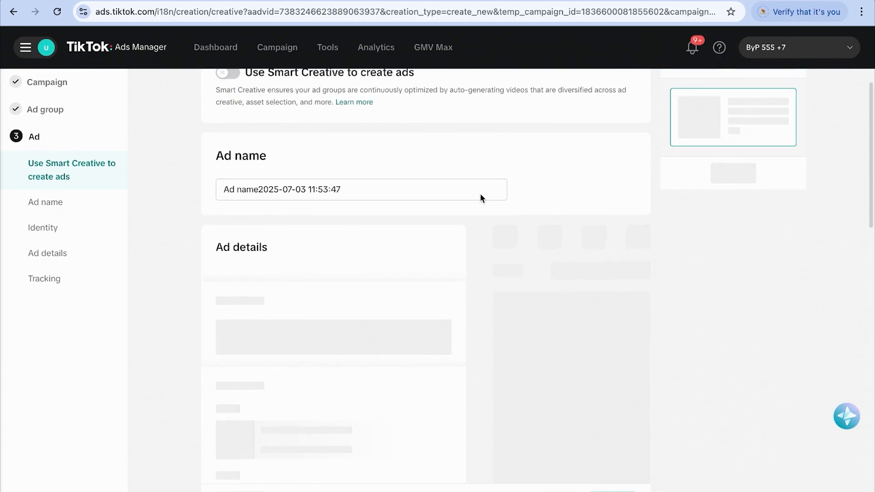
scroll(480, 193, "down", 2)
scroll(479, 193, "down", 2)
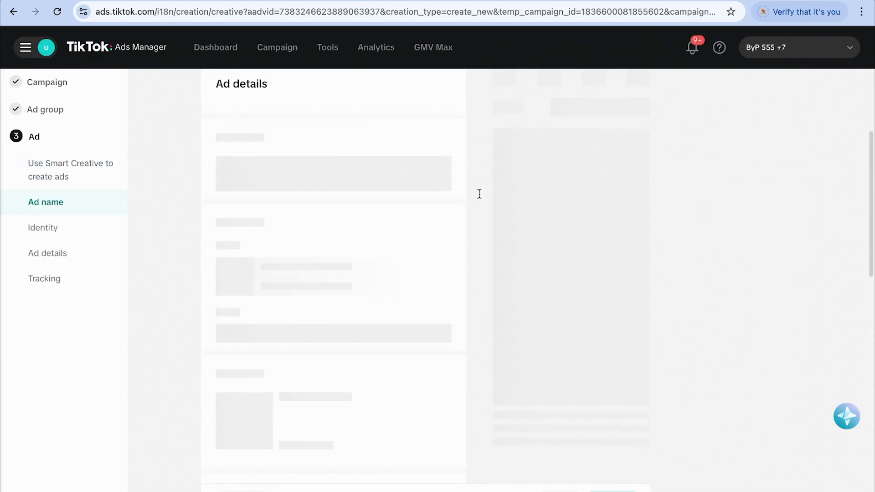
scroll(480, 194, "down", 1)
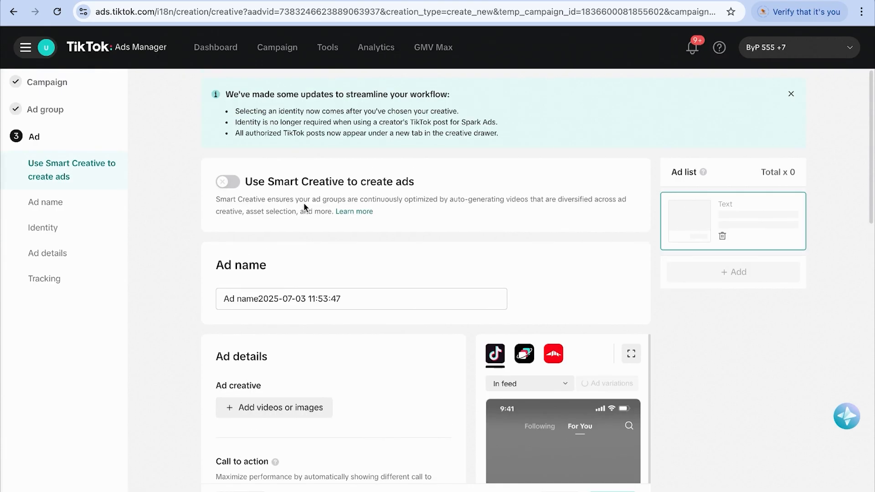
scroll(306, 207, "down", 7)
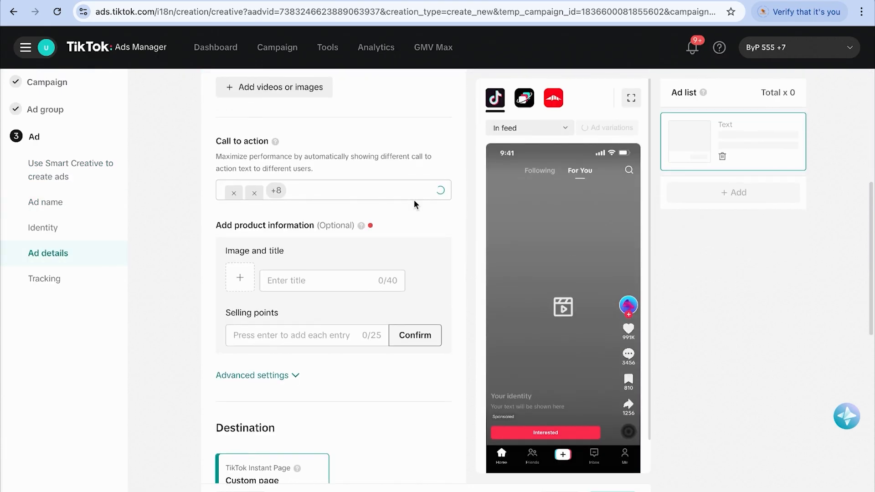
scroll(413, 203, "down", 1)
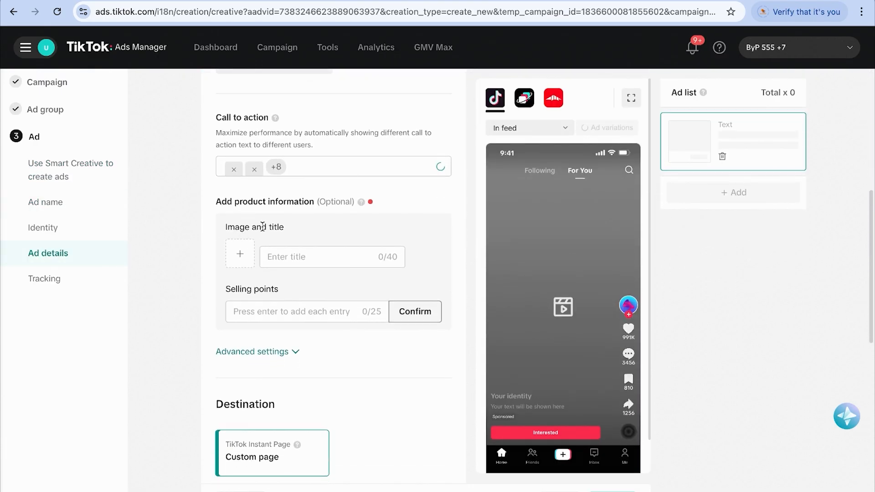
scroll(319, 235, "down", 1)
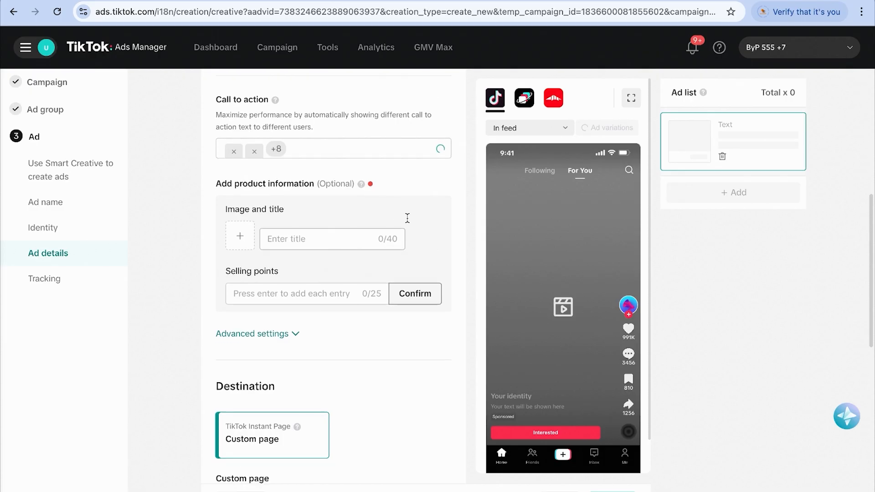
scroll(408, 218, "down", 2)
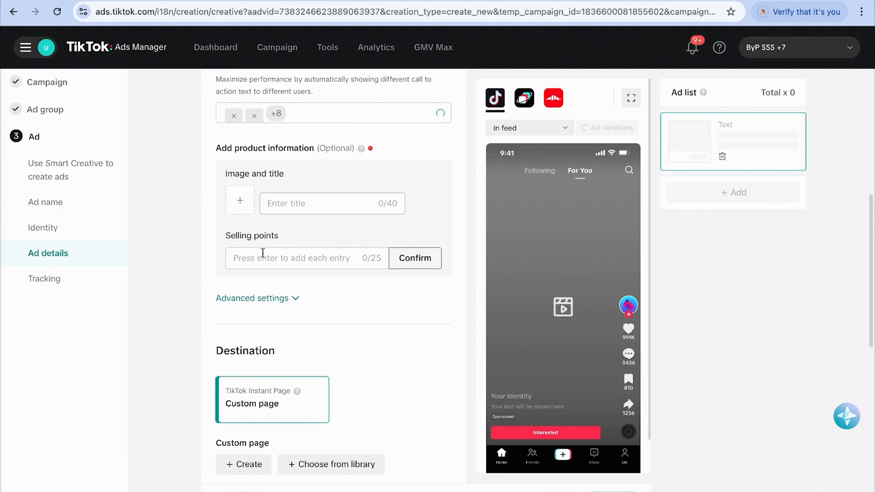
scroll(368, 256, "down", 8)
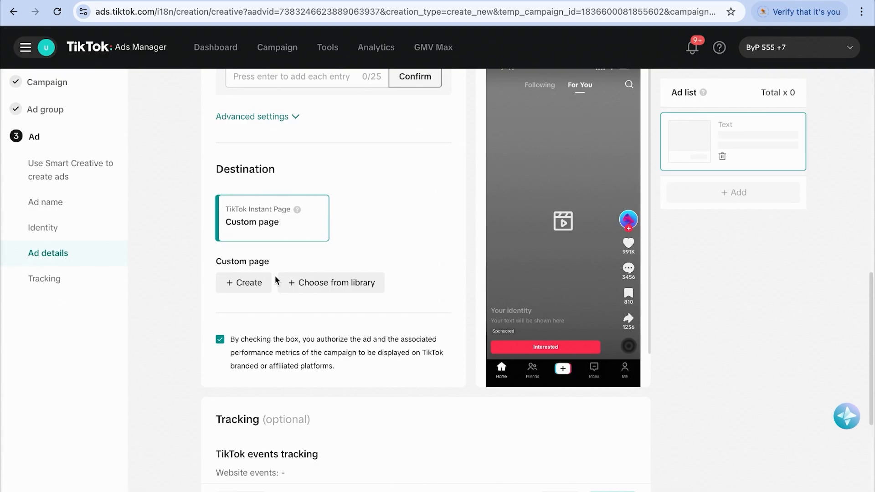
left_click(337, 289)
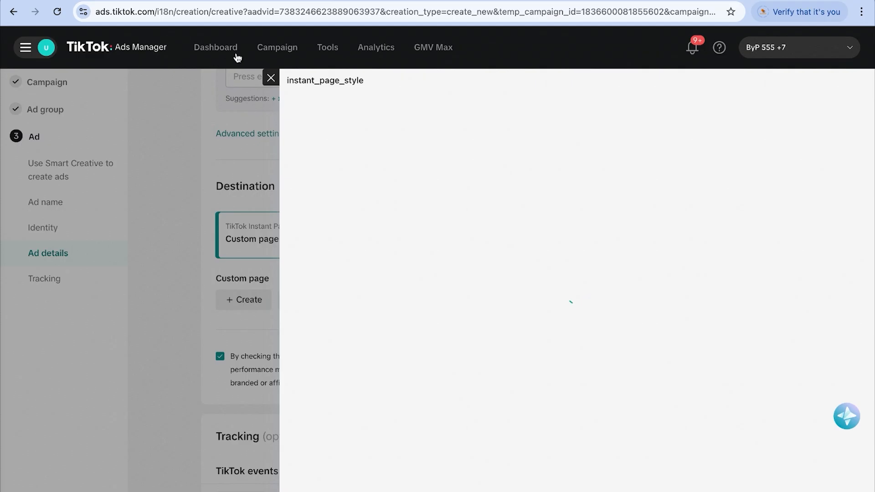
left_click(270, 77)
scroll(422, 308, "up", 3)
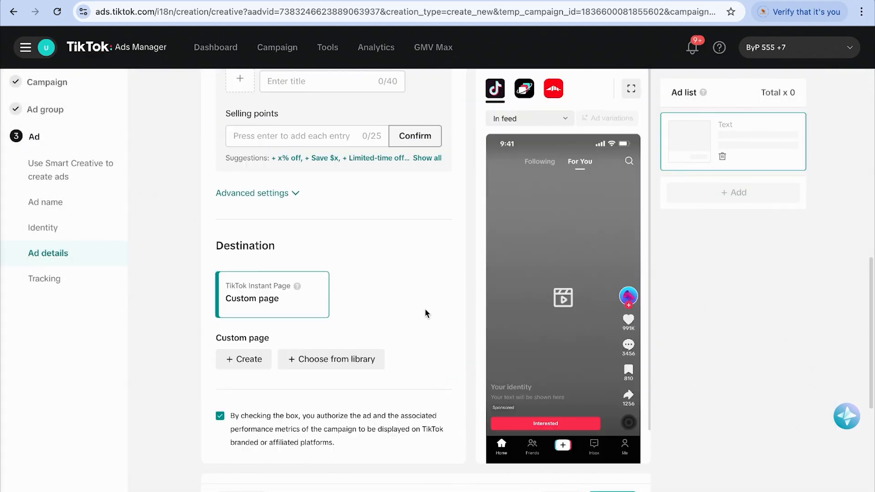
scroll(459, 297, "down", 1)
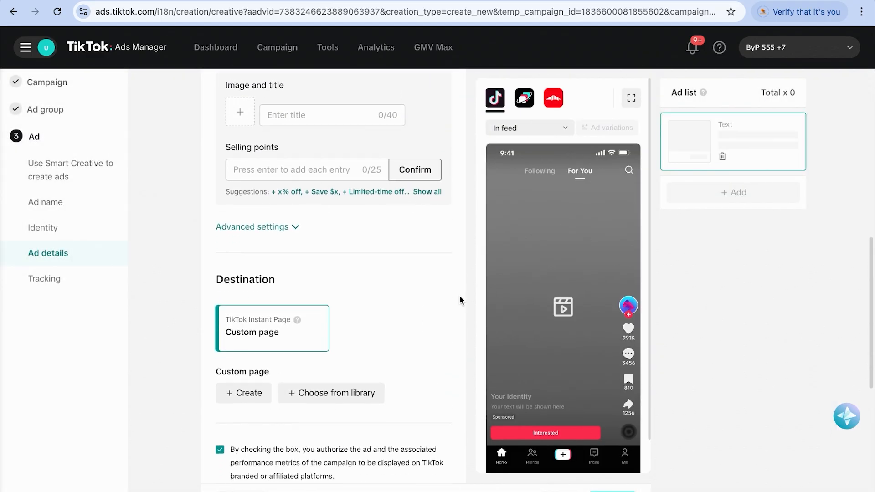
scroll(451, 299, "up", 3)
scroll(440, 303, "down", 8)
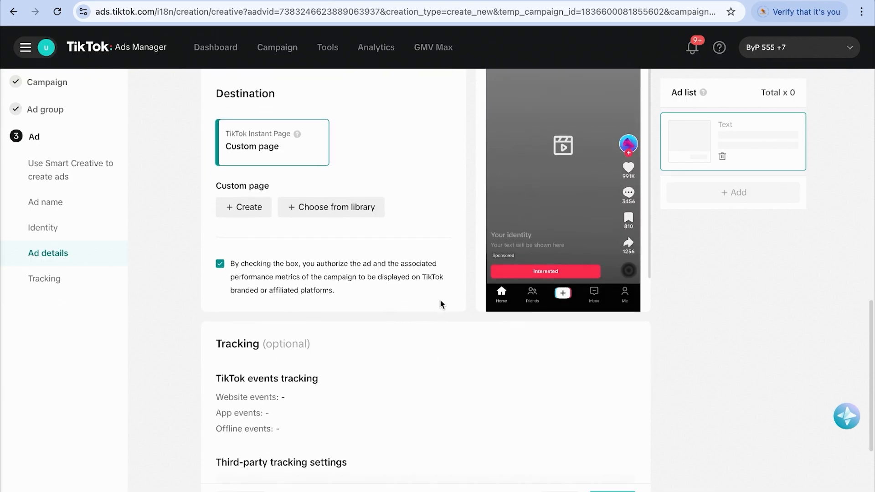
scroll(441, 304, "up", 4)
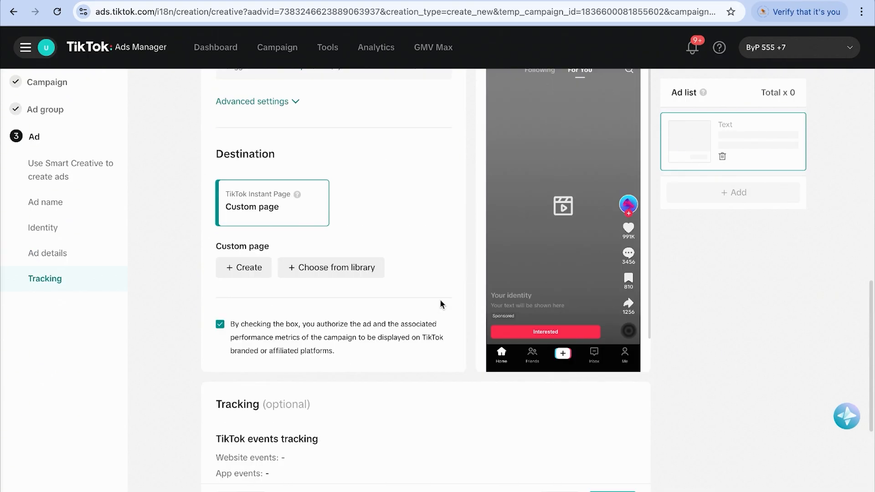
left_click(363, 268)
left_click(276, 79)
scroll(386, 225, "up", 3)
scroll(385, 229, "up", 1)
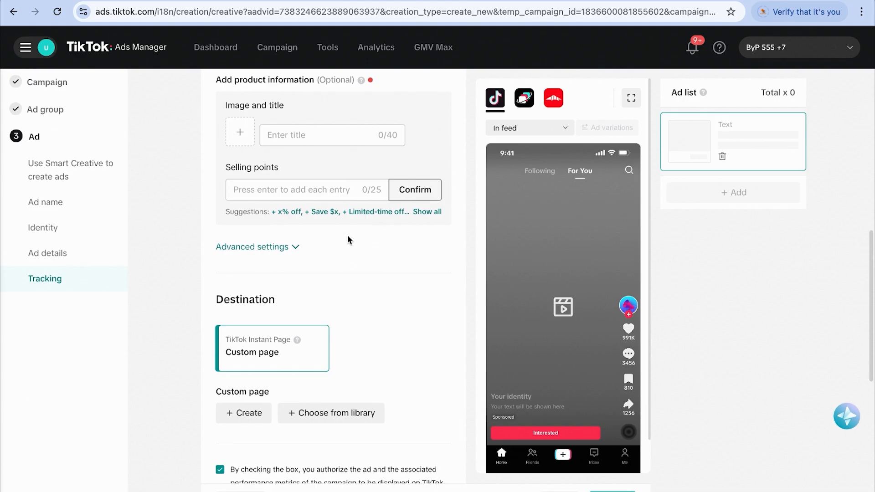
Enter product title 'Ihfius' and selling point 'jskhfis', then dismiss the tailored ad variations tip.
left_click(321, 136)
type("Ihfius")
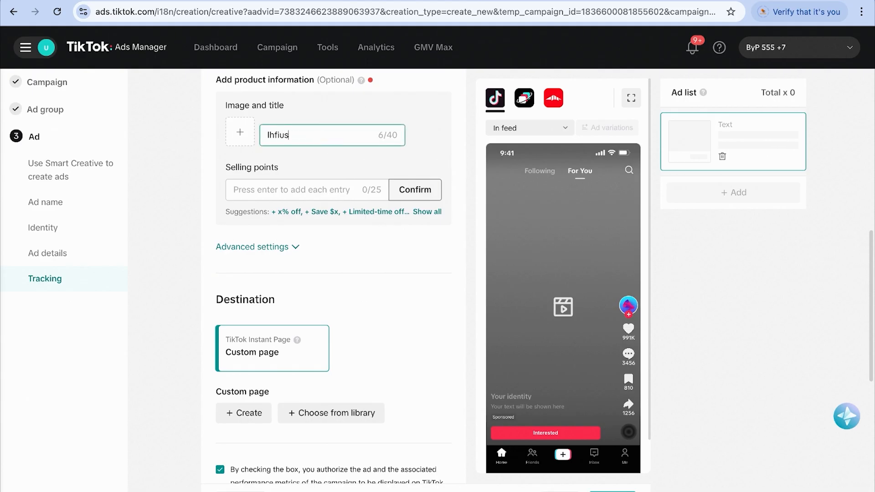
left_click(272, 192)
type("jskhfis")
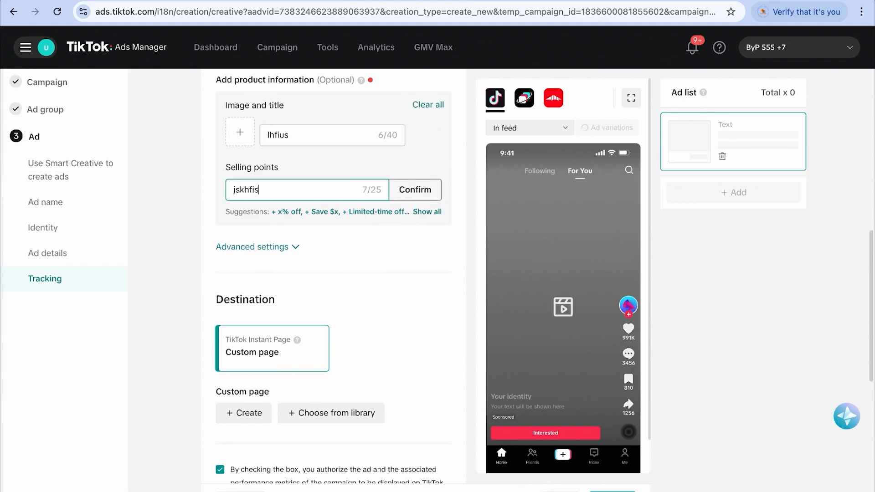
left_click(299, 166)
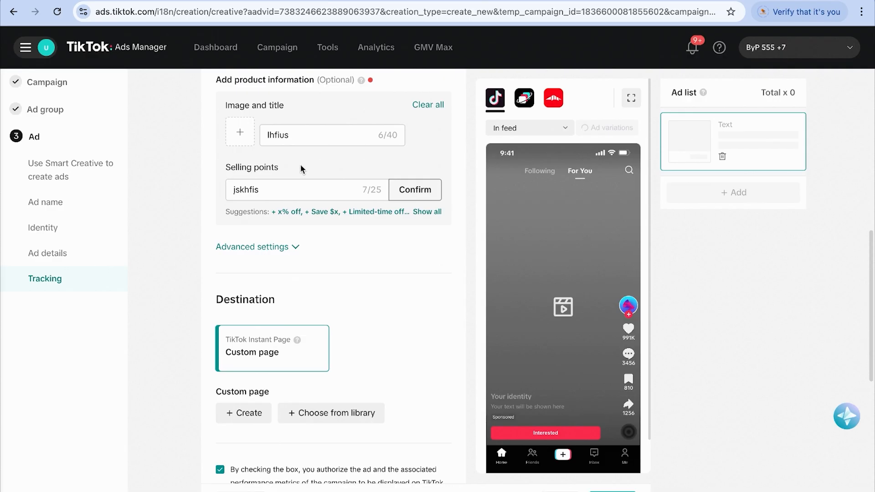
scroll(292, 168, "up", 1)
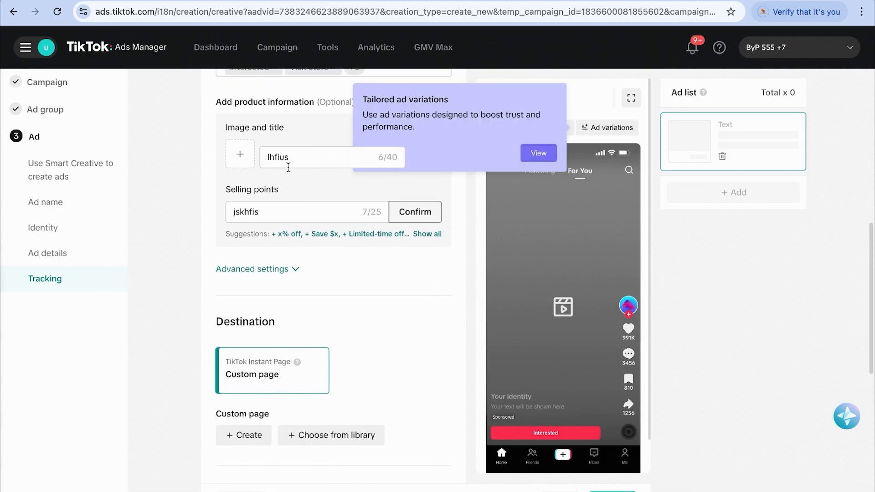
left_click(537, 153)
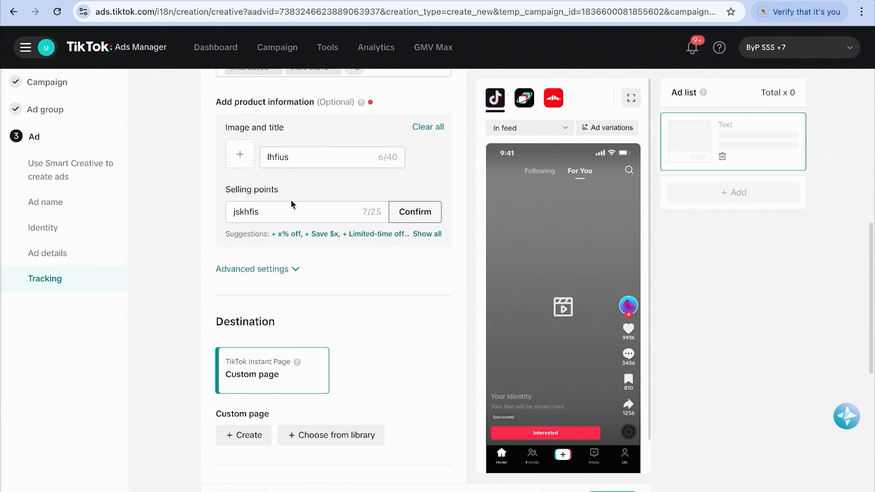
scroll(306, 214, "down", 3)
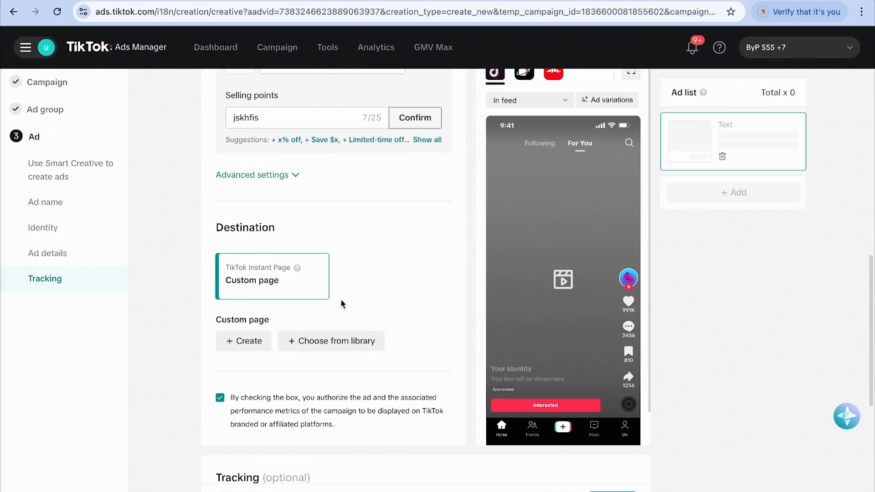
Try picking a custom page from the library, close the empty library, and scroll back up.
left_click(330, 342)
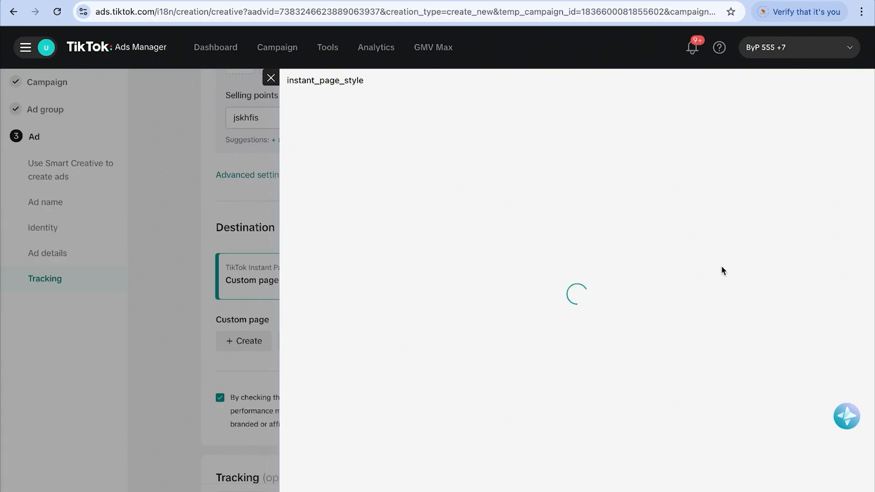
left_click(272, 77)
scroll(473, 247, "down", 7)
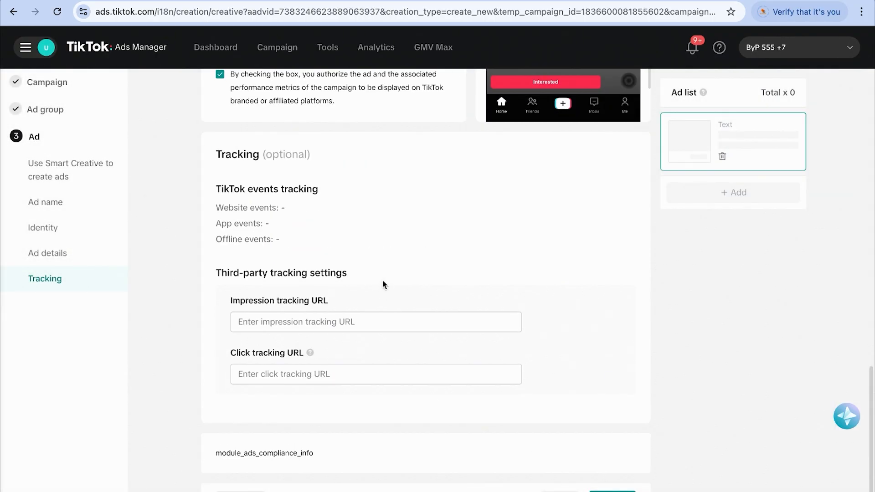
scroll(383, 277, "up", 5)
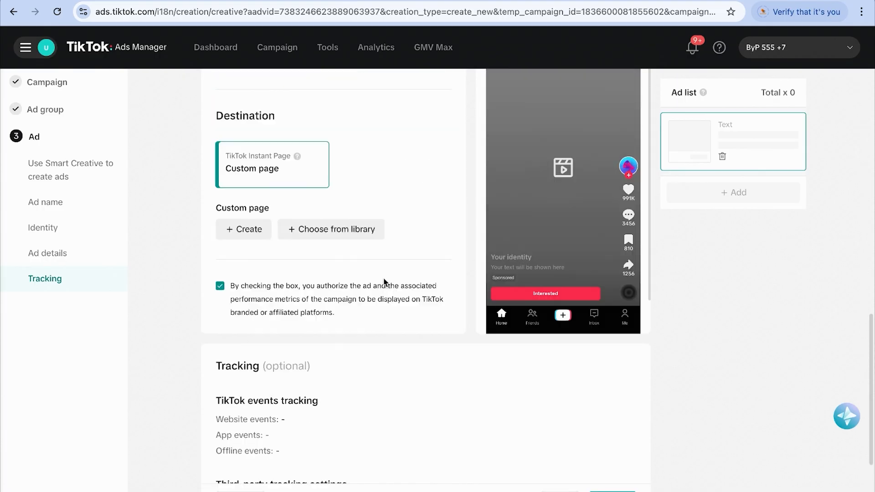
scroll(398, 277, "up", 4)
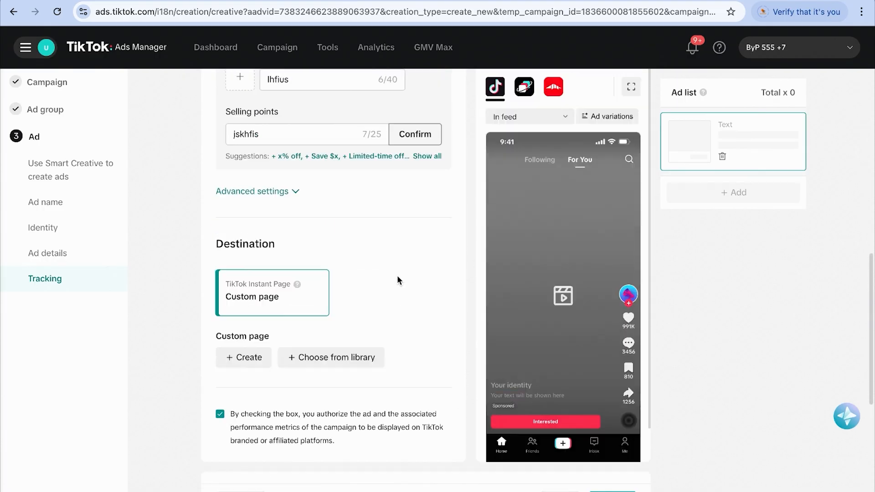
scroll(397, 275, "up", 9)
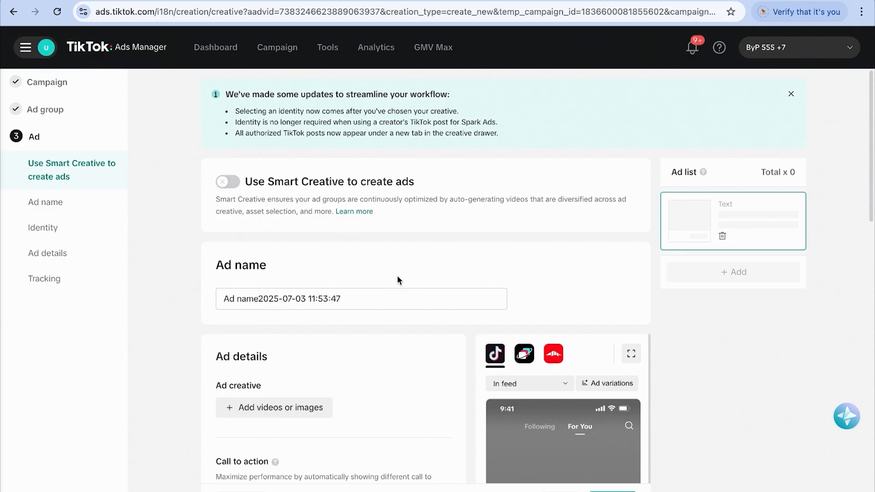
scroll(397, 276, "down", 3)
Leave the unfinished ad for the Dashboard and confirm exiting the draft.
left_click(239, 57)
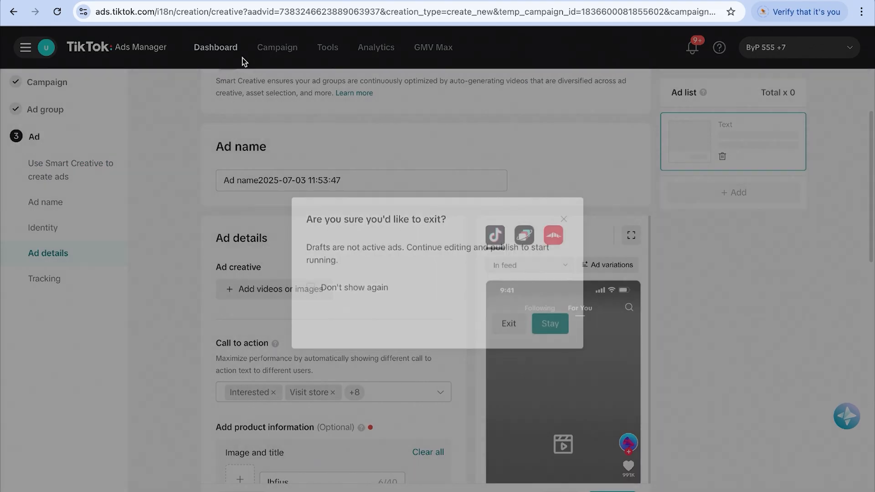
left_click(515, 324)
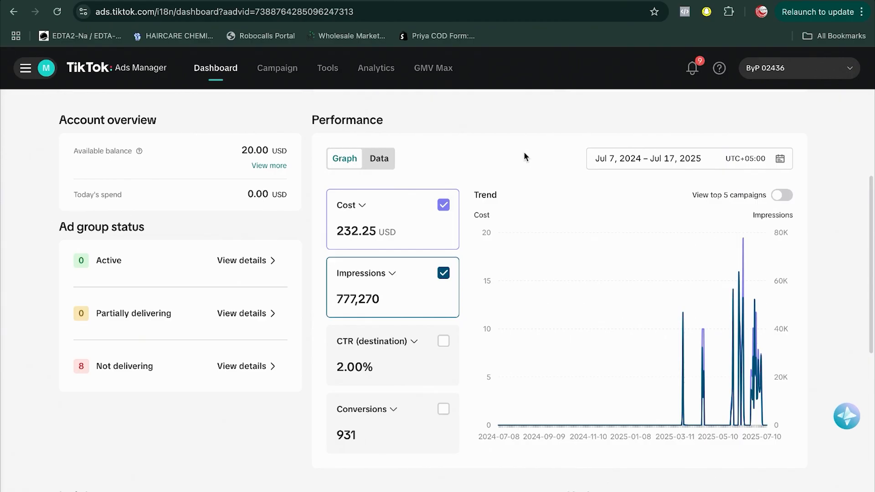
Switch to Turbo VPN and browse its server locations while connected to Saudi Arabia.
key("ctrl+Left")
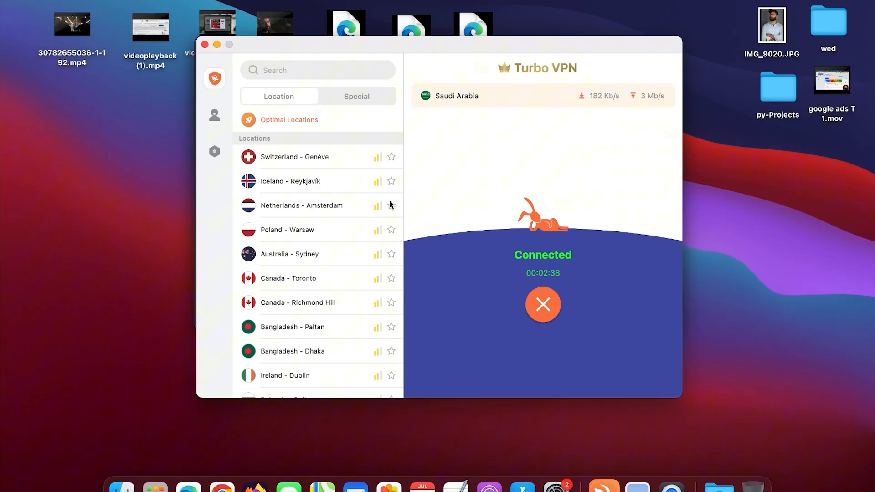
scroll(260, 269, "down", 10)
scroll(319, 205, "up", 2)
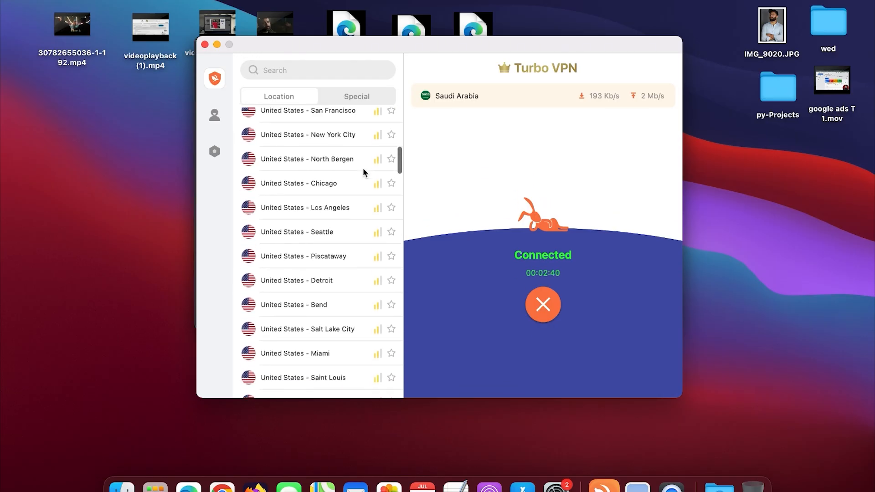
scroll(356, 168, "up", 2)
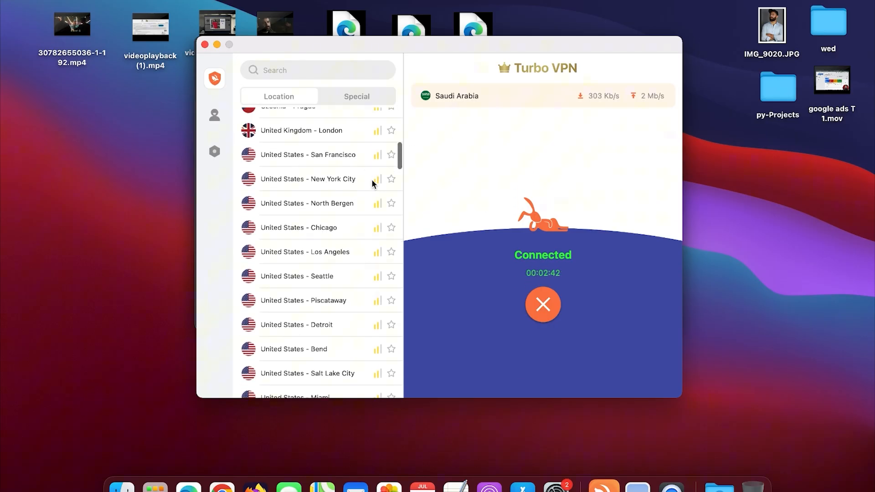
scroll(372, 183, "up", 6)
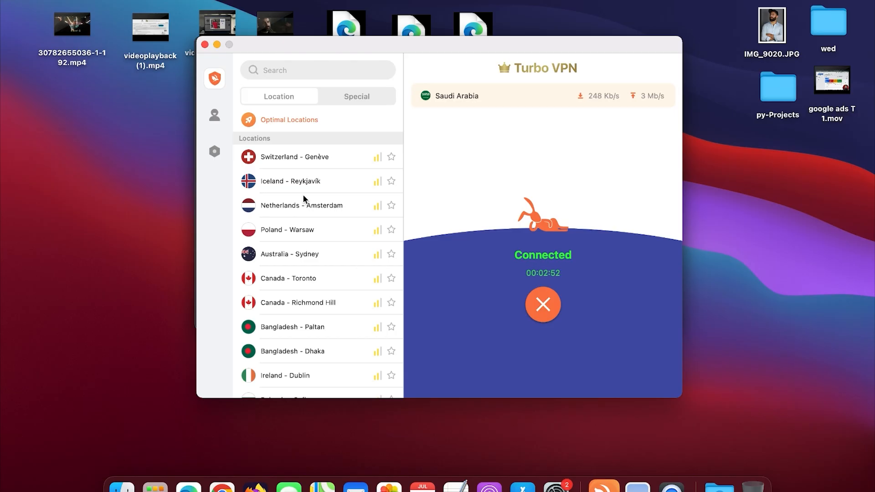
scroll(304, 198, "down", 7)
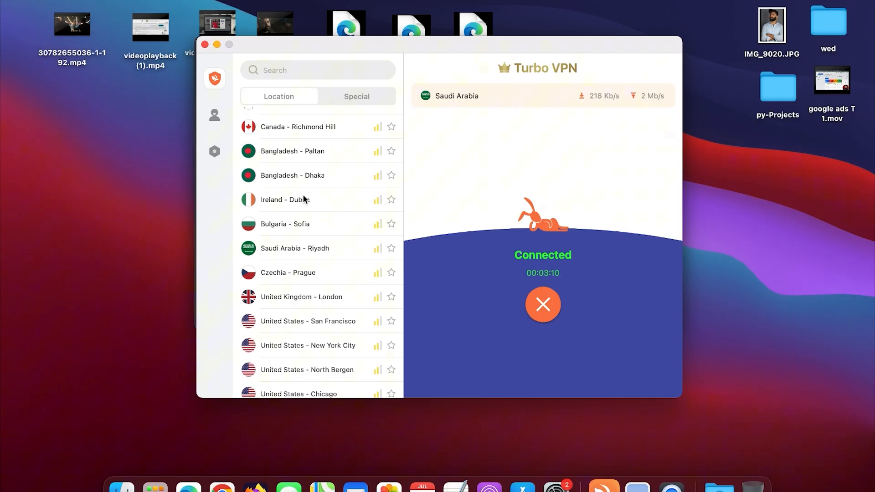
scroll(297, 255, "down", 2)
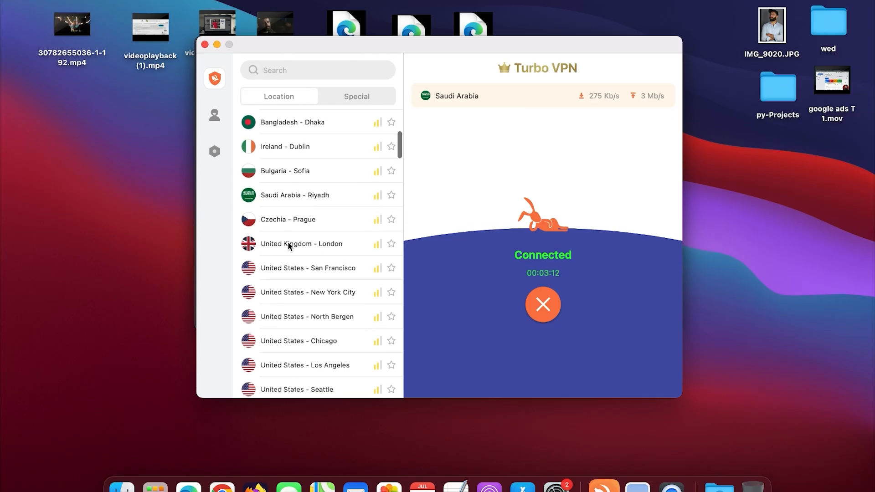
Connect the VPN to United States - San Francisco, then check the ad account list in Ads Manager.
left_click(295, 269)
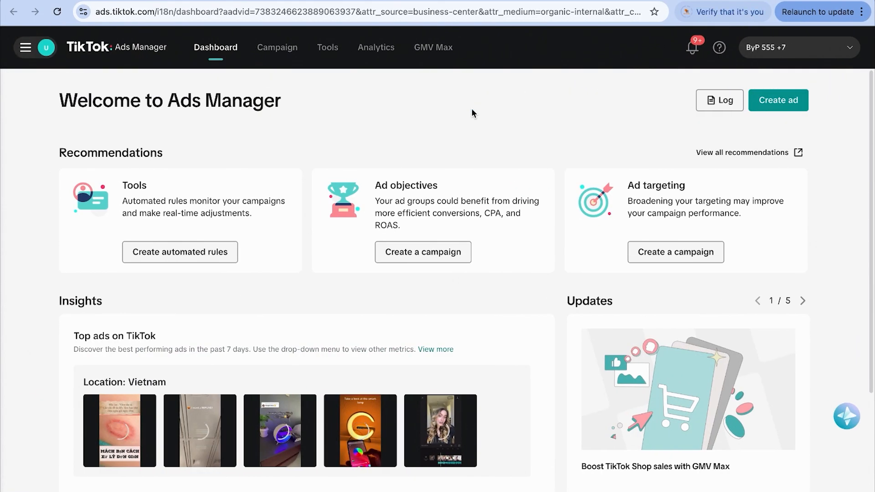
scroll(472, 112, "down", 4)
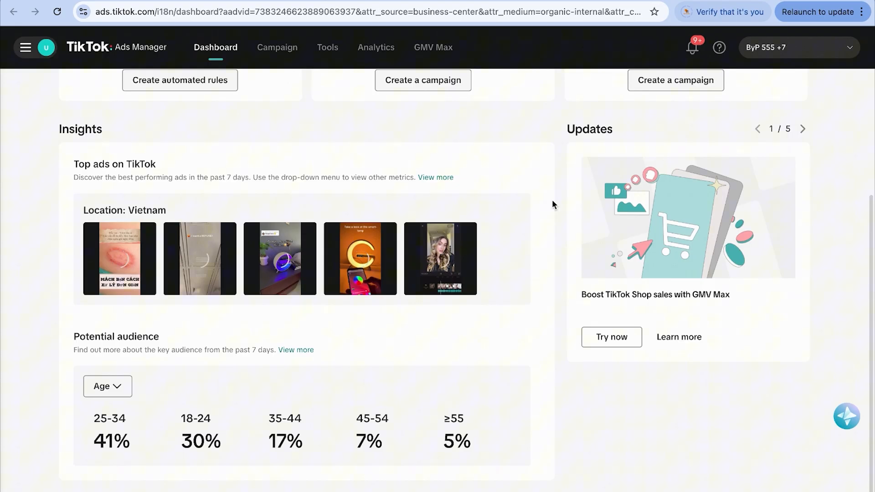
left_click(782, 54)
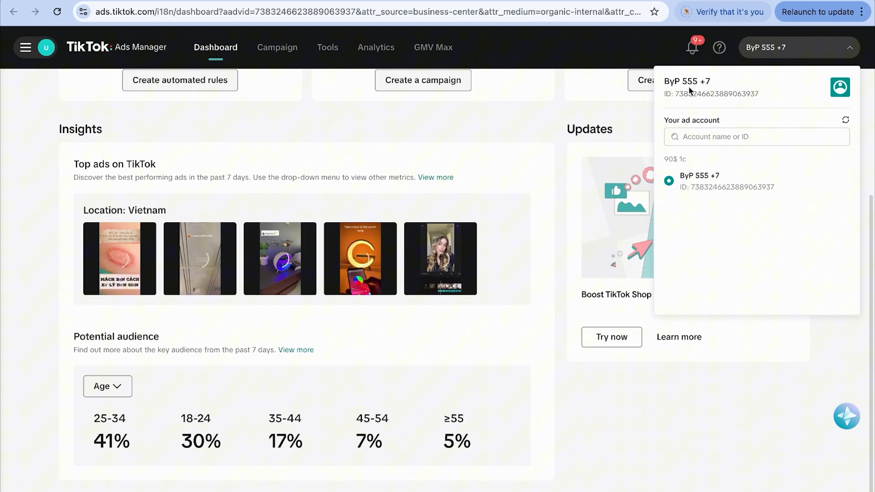
left_click(531, 95)
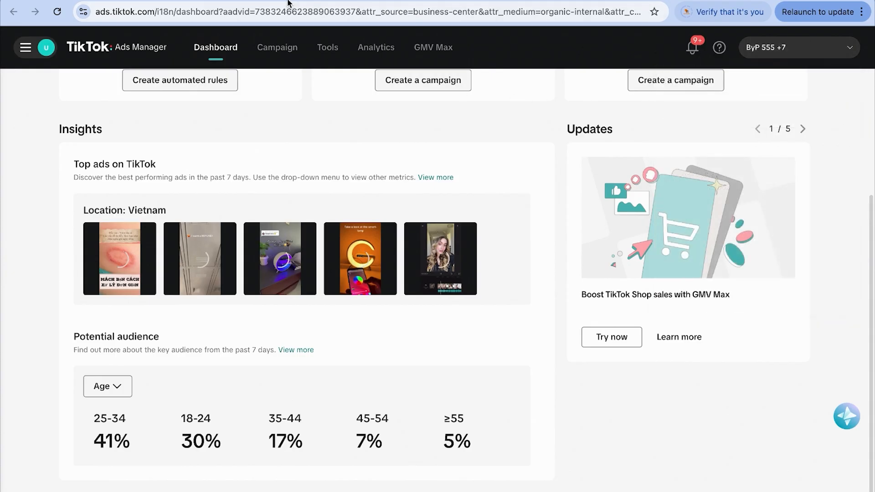
Look over the business center list, then return to the Ads Manager dashboard tab.
scroll(426, 165, "up", 1)
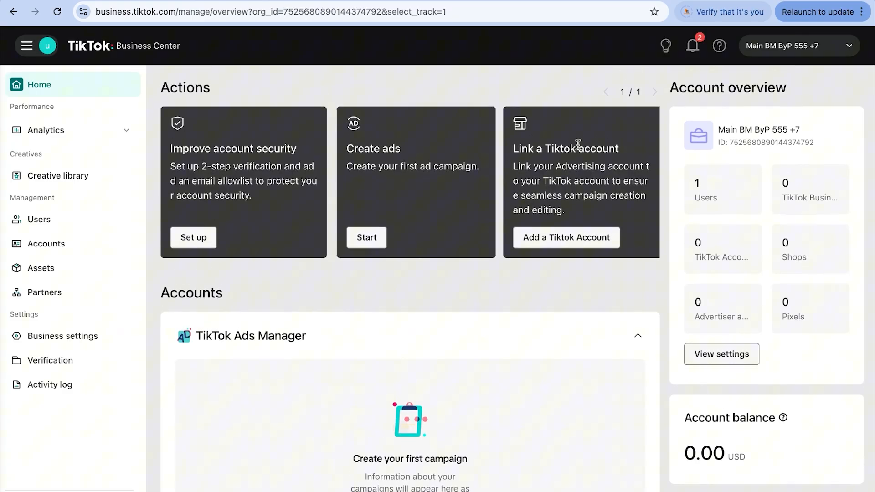
scroll(472, 236, "down", 2)
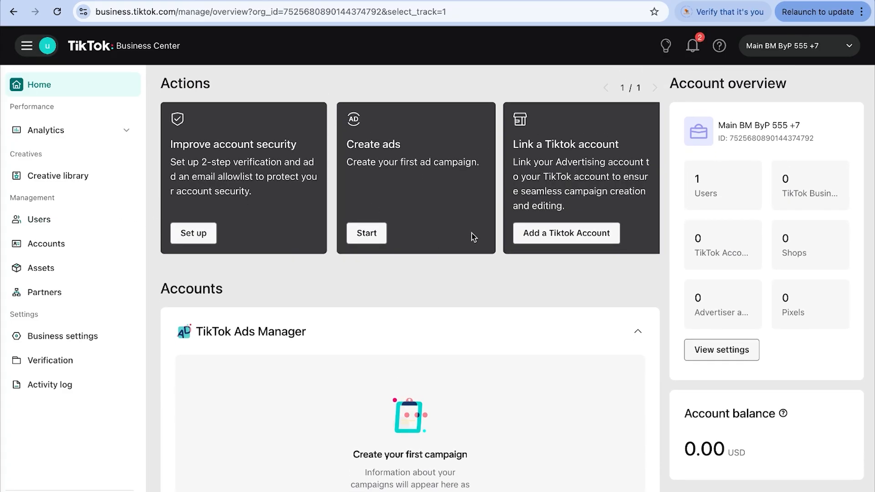
left_click(776, 46)
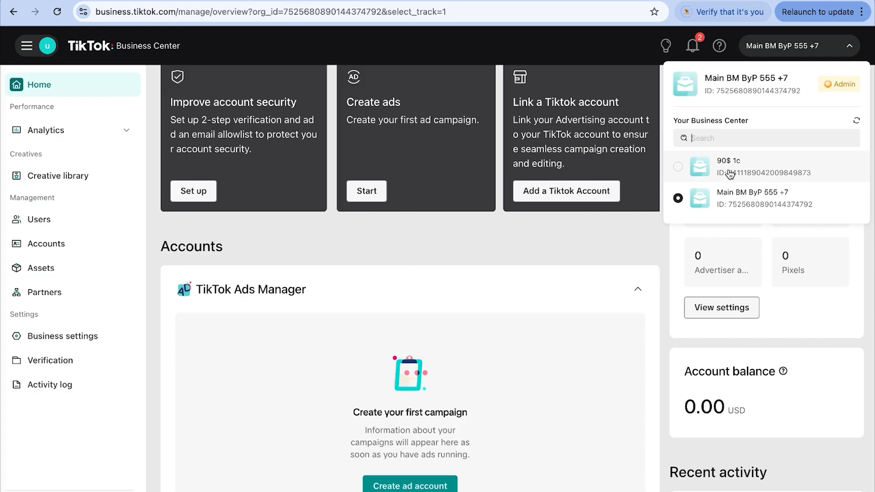
left_click(784, 49)
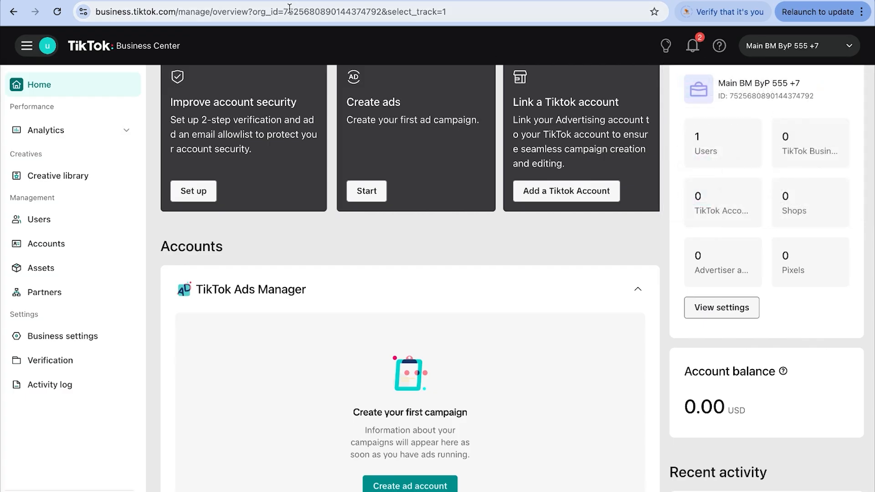
left_click(388, 1)
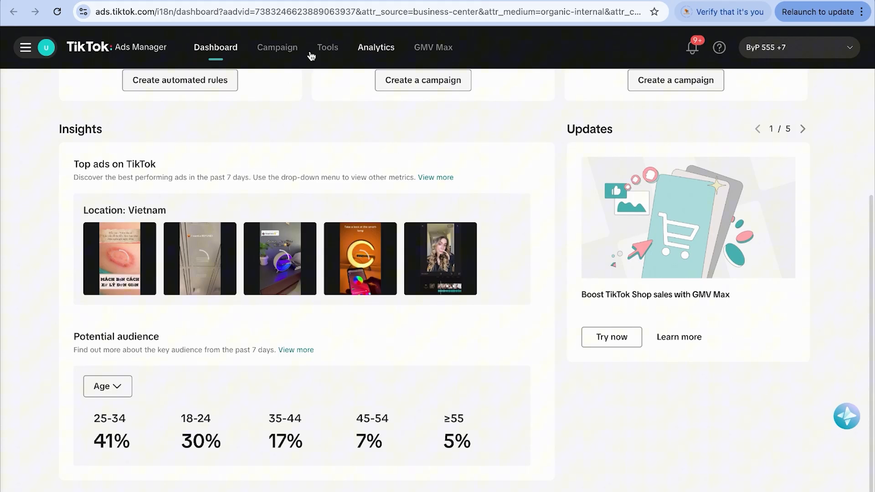
Open Events Manager from Tools > Management > Events.
mouse_move(376, 47)
mouse_move(338, 48)
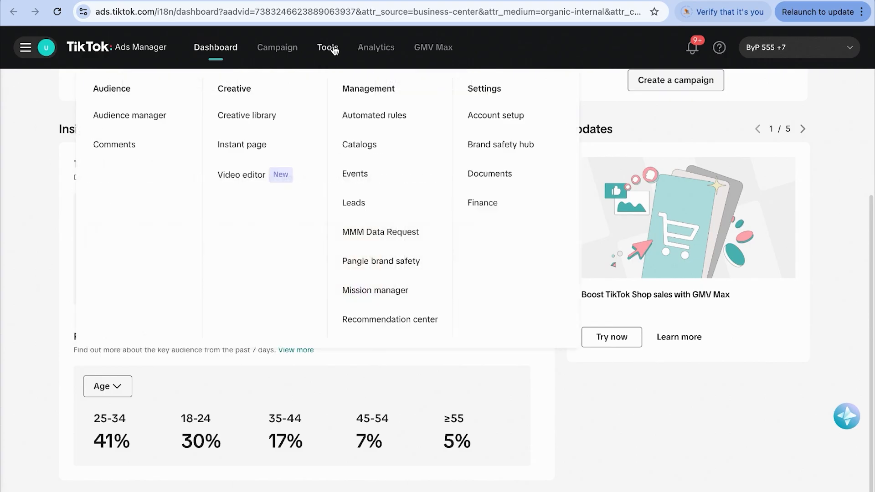
left_click(364, 170)
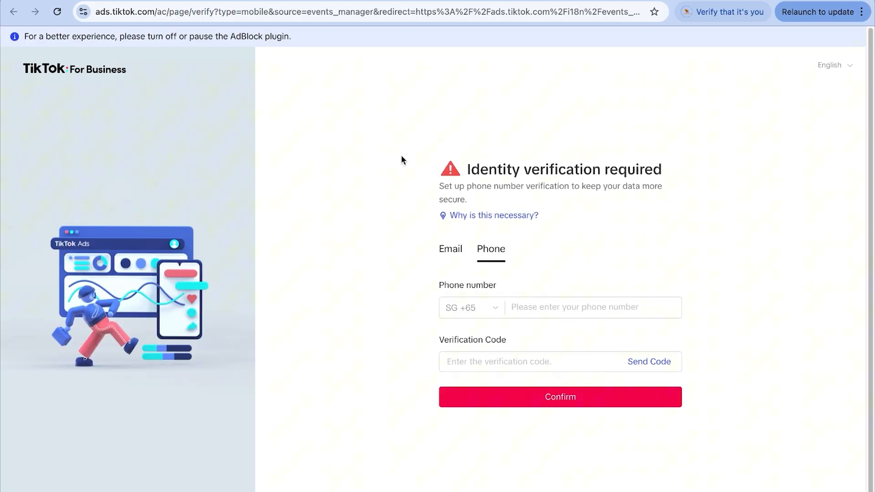
Switch to email verification and paste the temporary mail.tm address into the Email field.
left_click(450, 248)
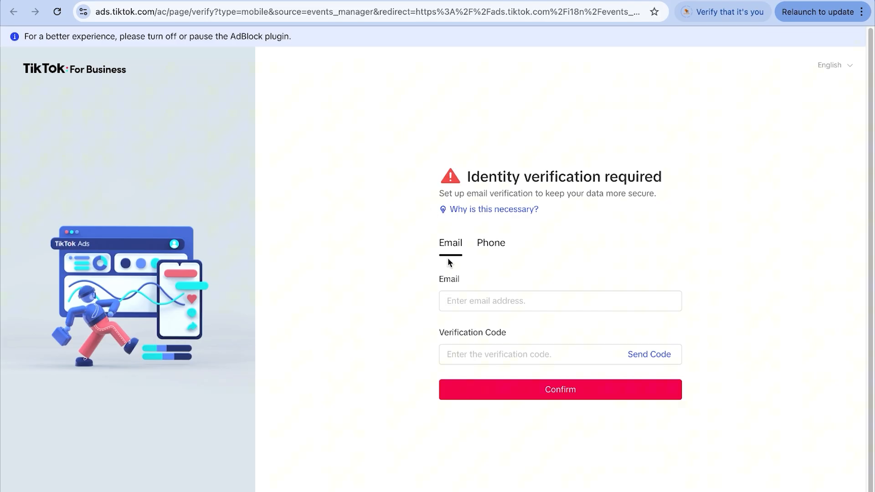
left_click(520, 299)
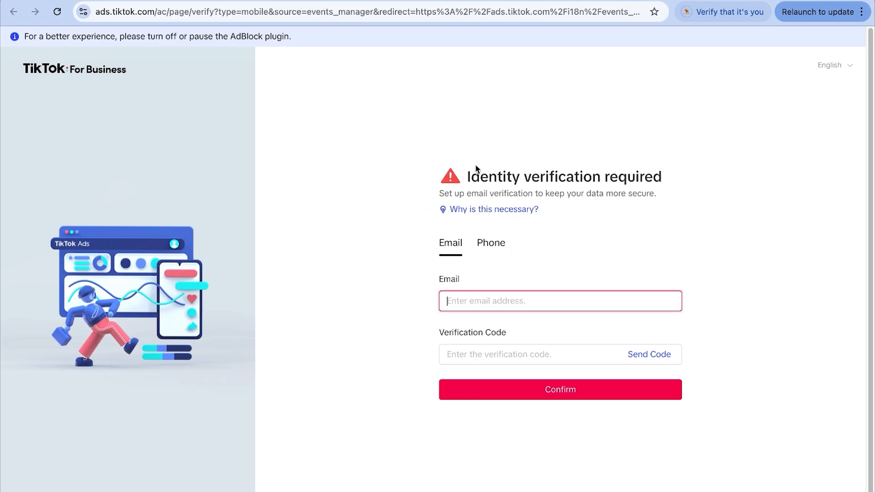
left_click(119, 0)
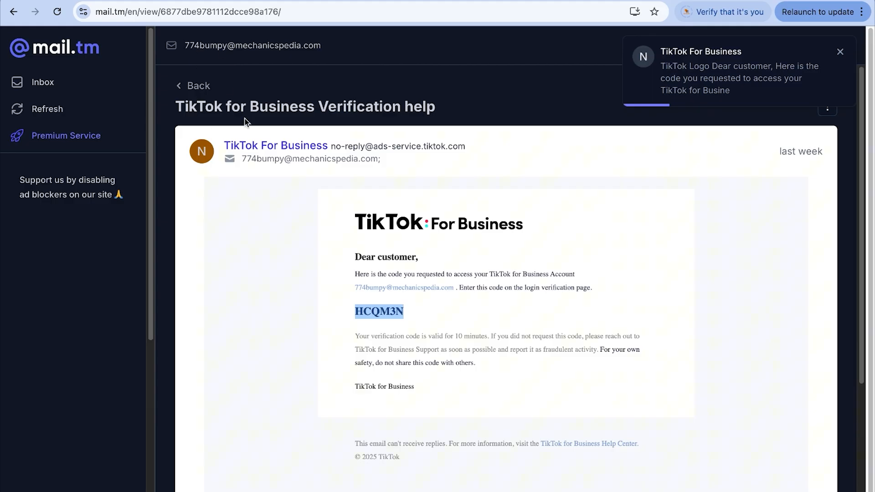
left_click(210, 47)
key("super+c")
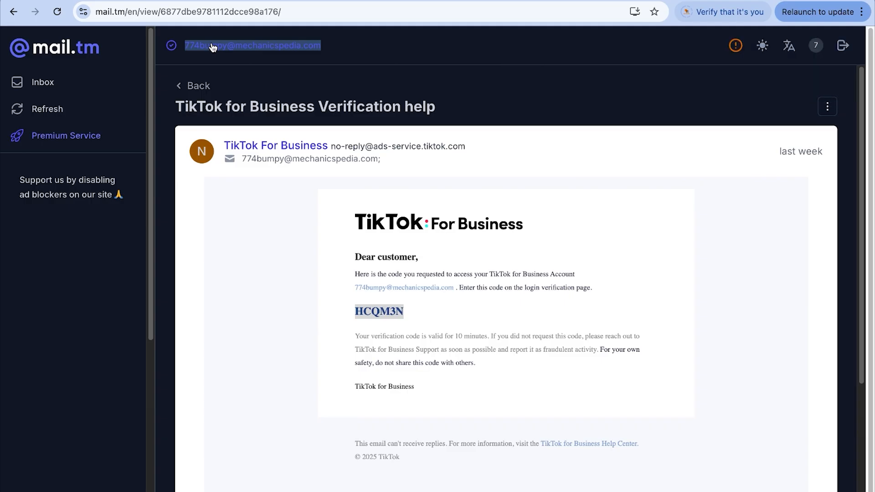
left_click(489, 0)
left_click(501, 296)
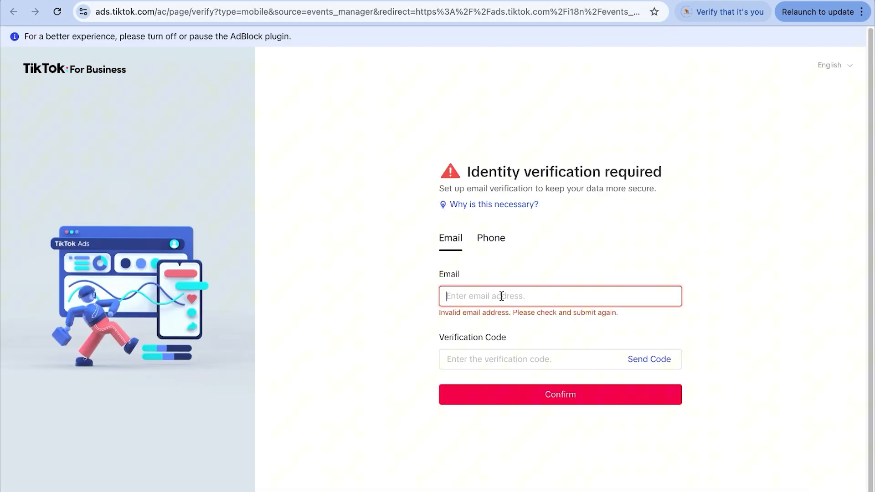
key("super+v")
Send the code, copy it from the newest mail.tm email, paste it and confirm.
left_click(662, 362)
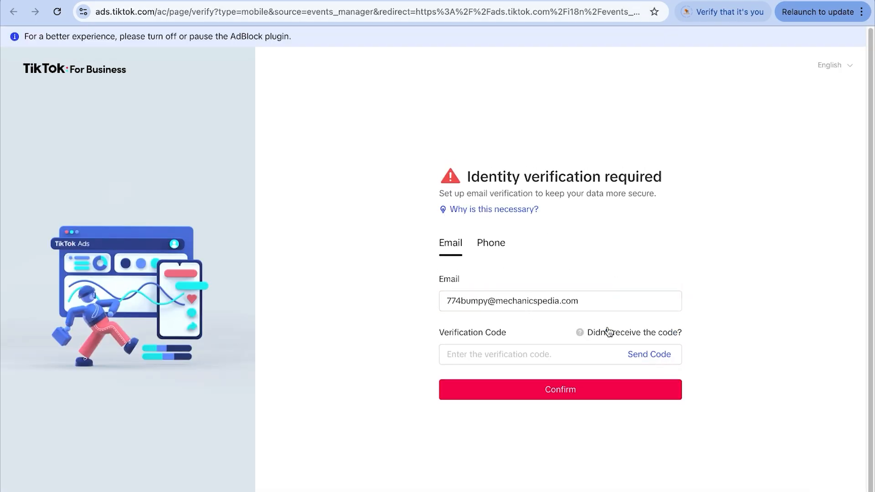
left_click(153, 0)
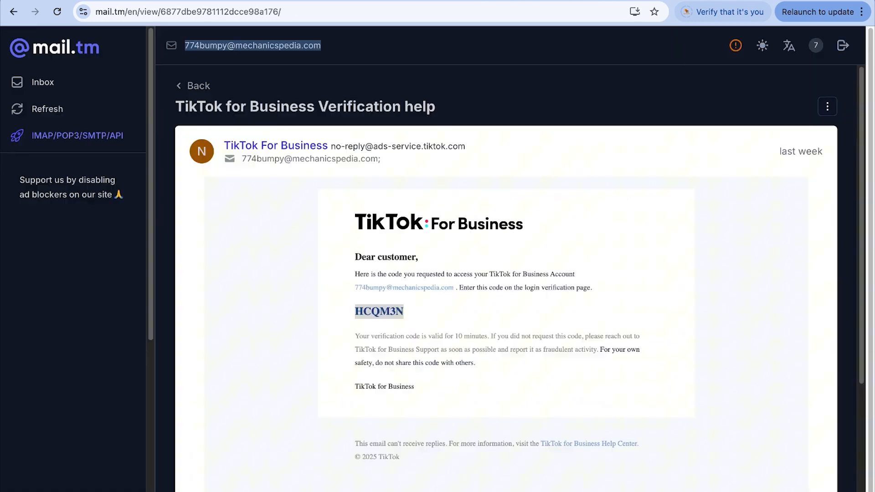
left_click(68, 91)
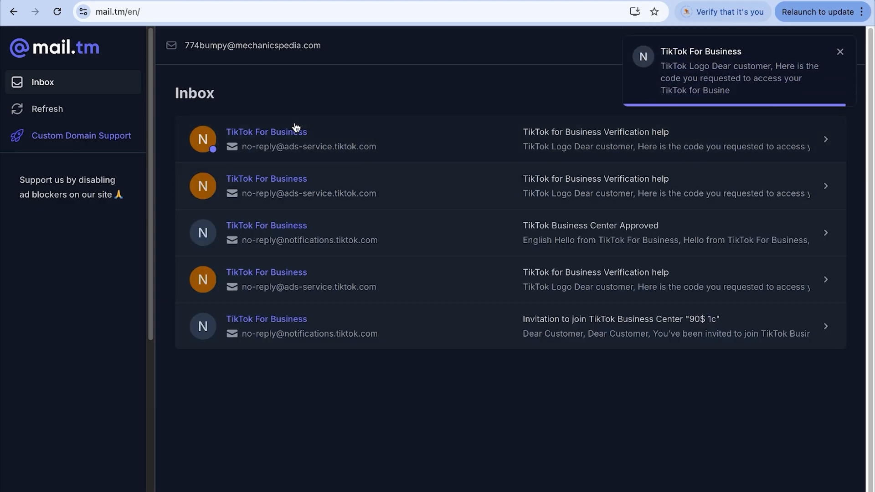
left_click(284, 145)
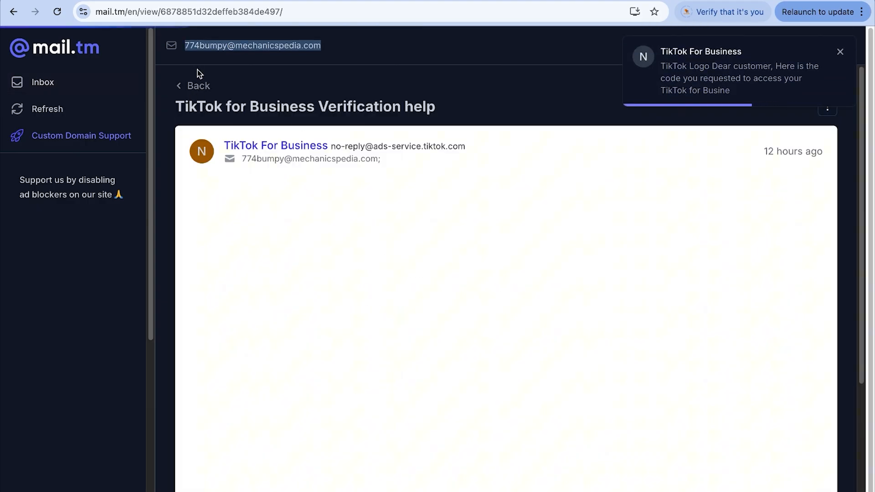
left_click(195, 86)
left_click(269, 133)
double_click(387, 313)
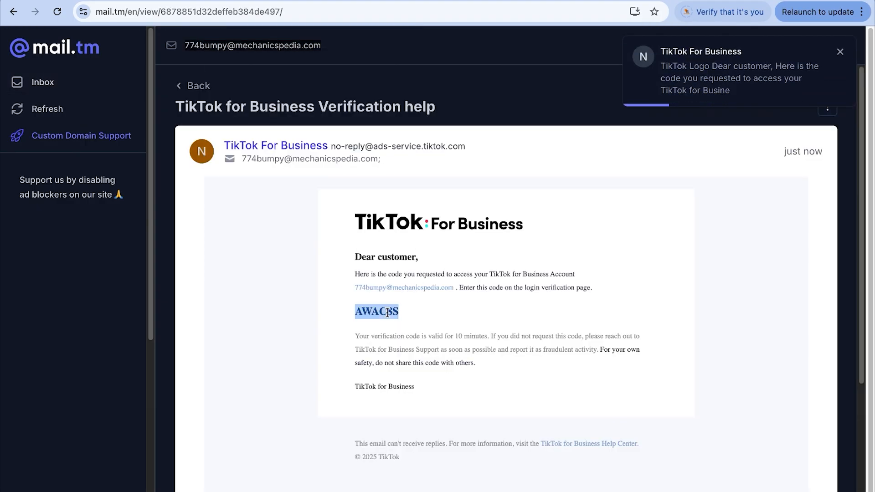
left_click(510, 1)
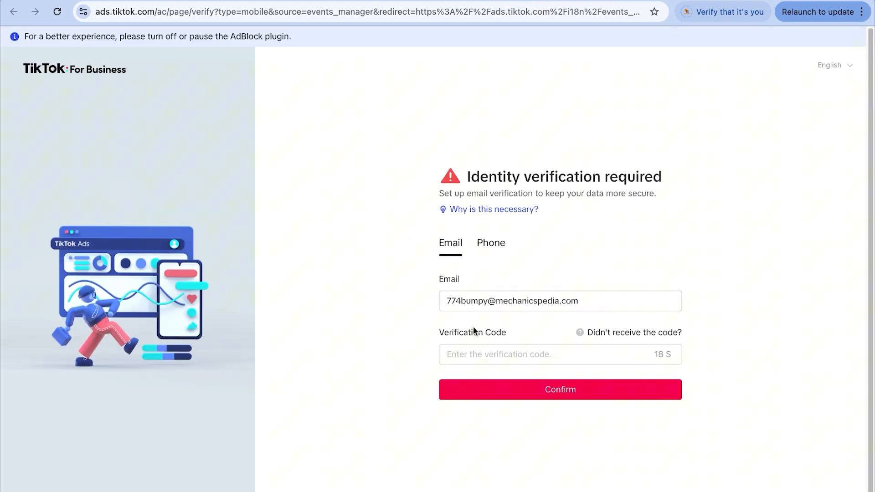
left_click(499, 362)
key("ctrl+v")
left_click(518, 387)
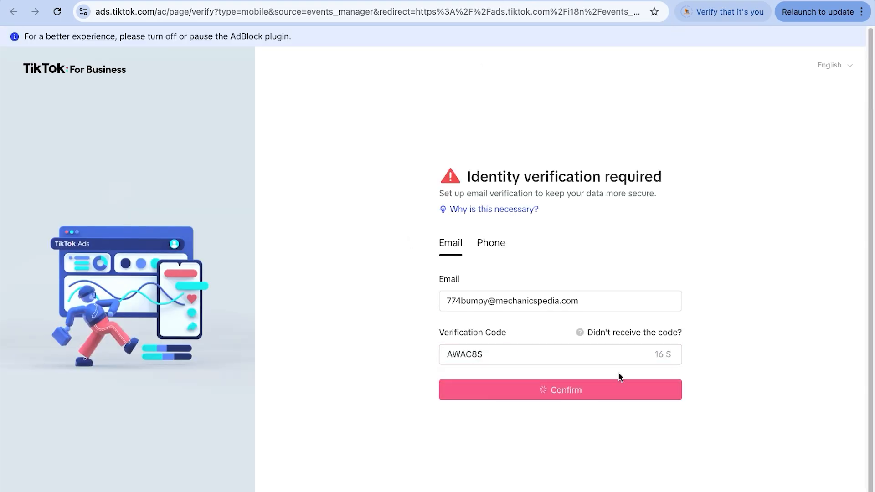
Request a fresh code, copy it from the newest mail.tm email, paste it into Verification Code and confirm.
left_click(664, 321)
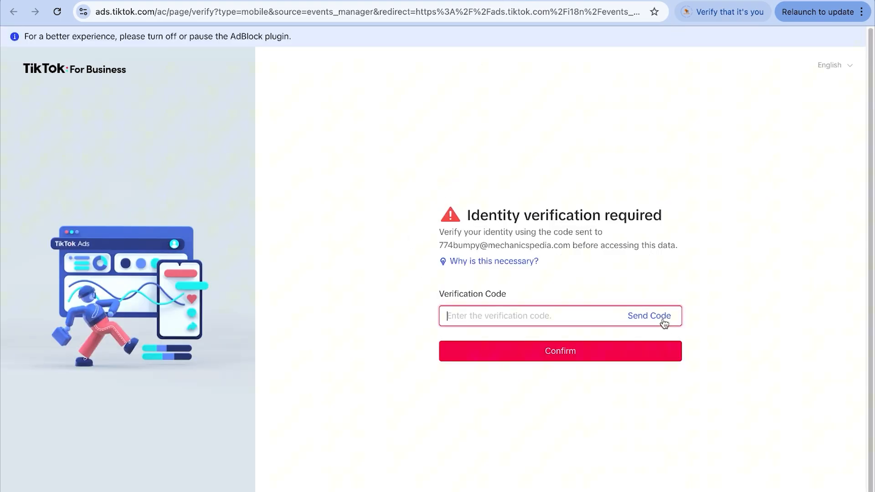
left_click(658, 314)
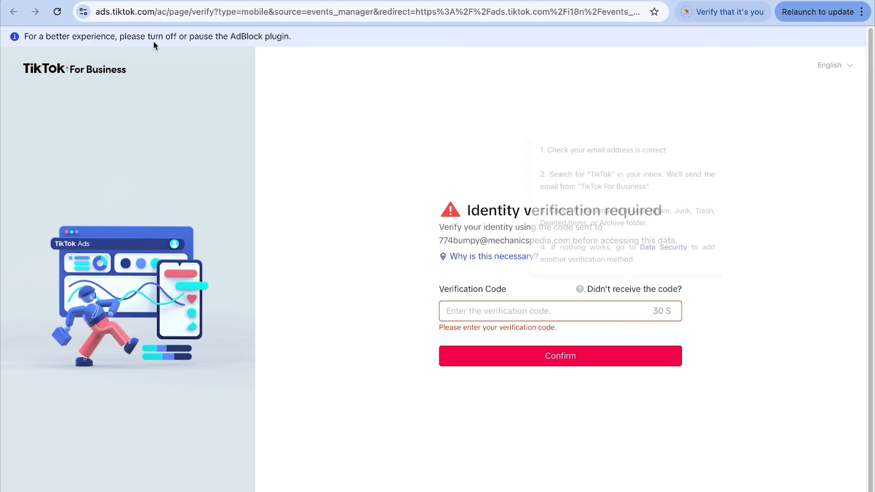
left_click(82, 0)
left_click(199, 86)
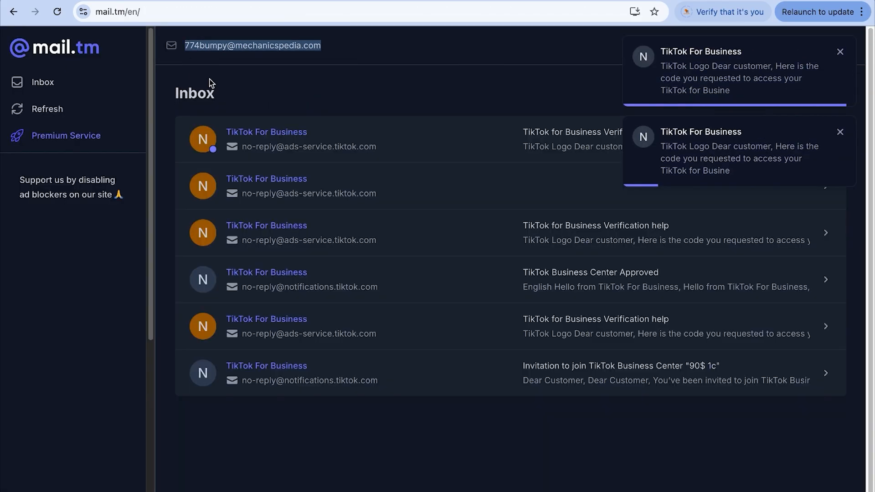
left_click(255, 128)
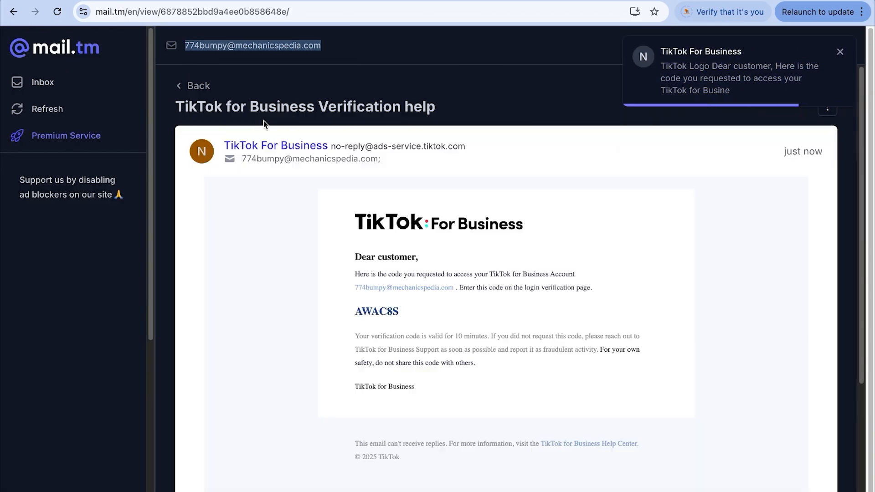
double_click(380, 311)
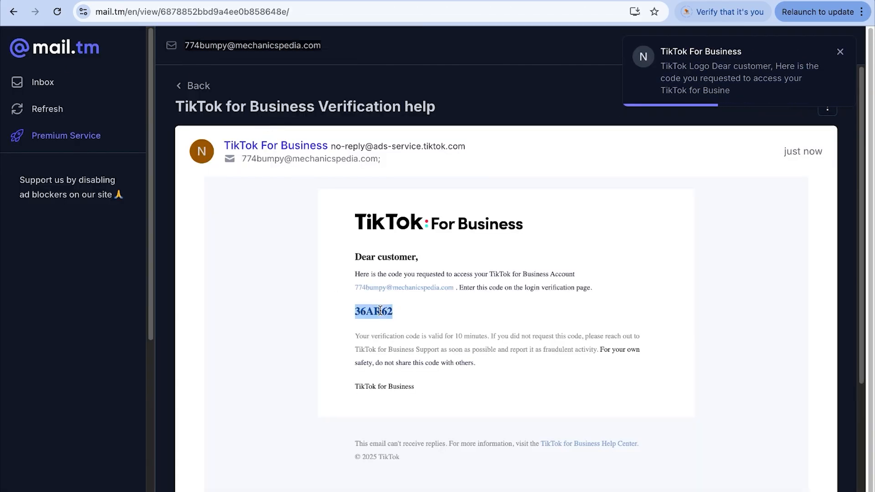
left_click(534, 1)
left_click(502, 311)
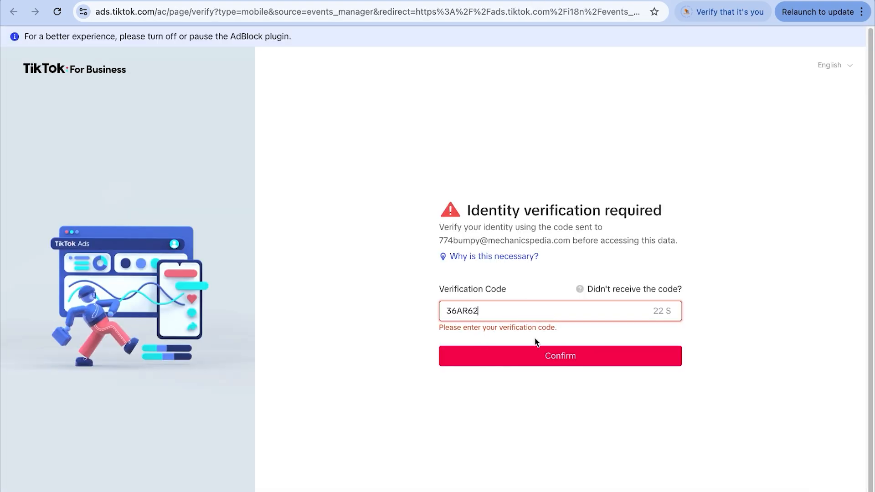
left_click(558, 361)
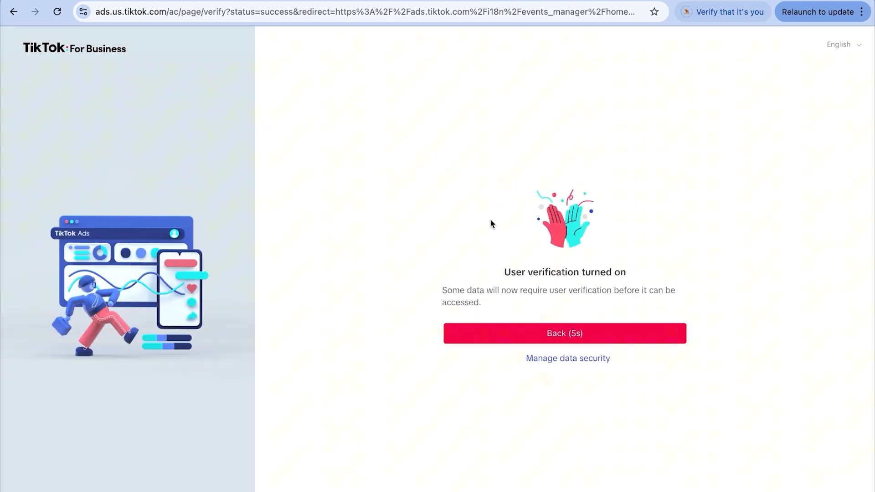
Go back to Events Manager, close the feedback survey, and open the empty Data sources page.
left_click(583, 328)
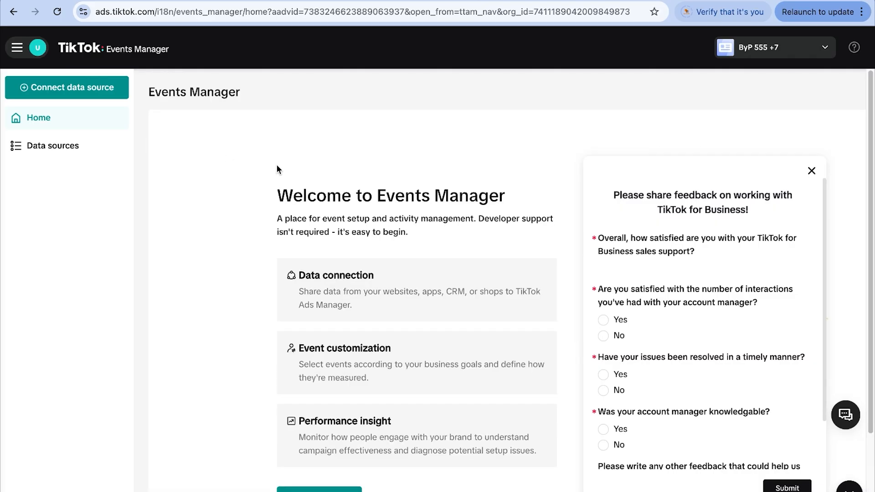
left_click(812, 171)
scroll(339, 390, "down", 2)
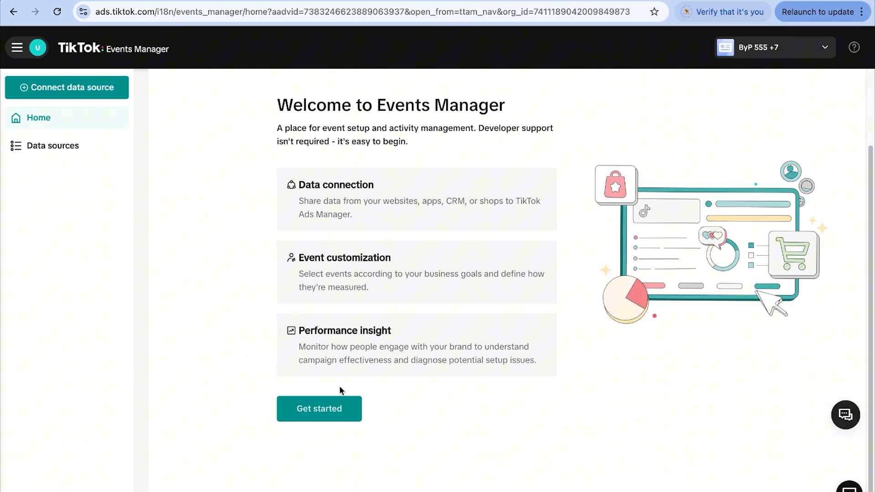
left_click(55, 146)
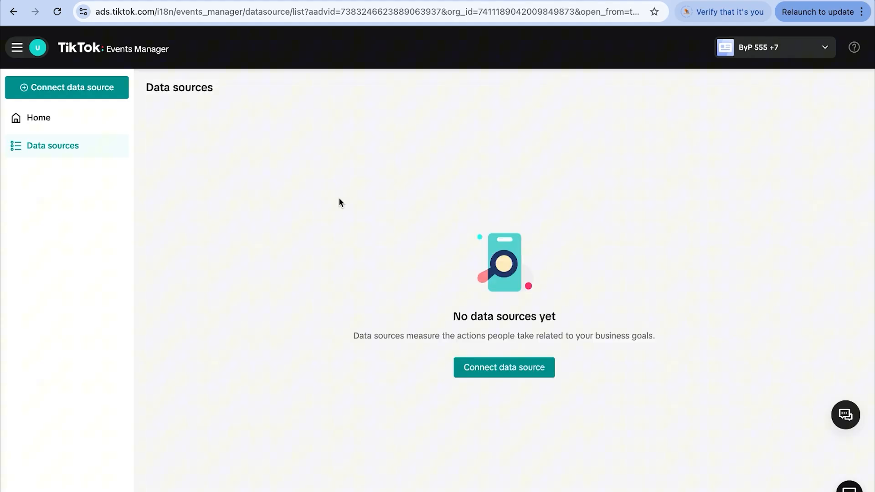
left_click(472, 361)
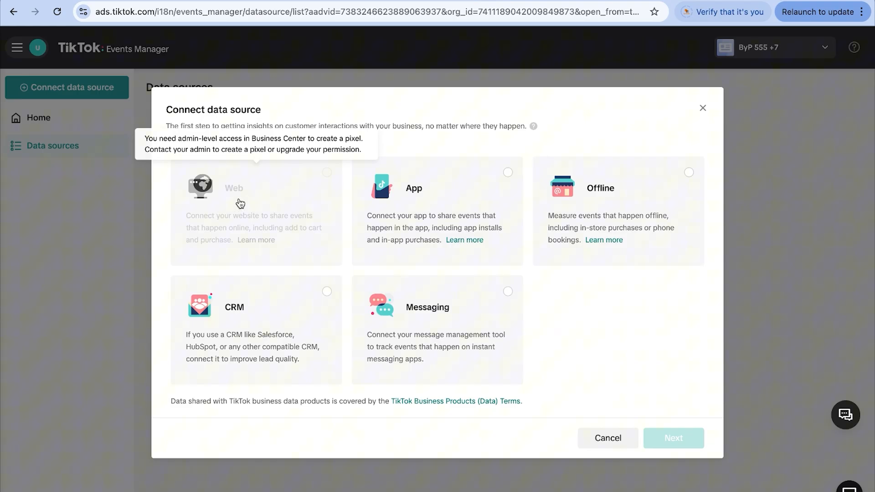
double_click(227, 204)
left_click(265, 208)
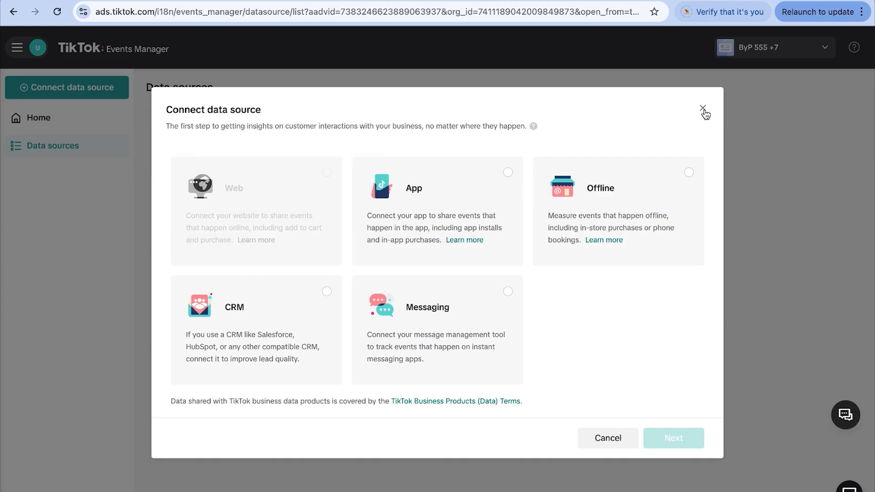
left_click(703, 110)
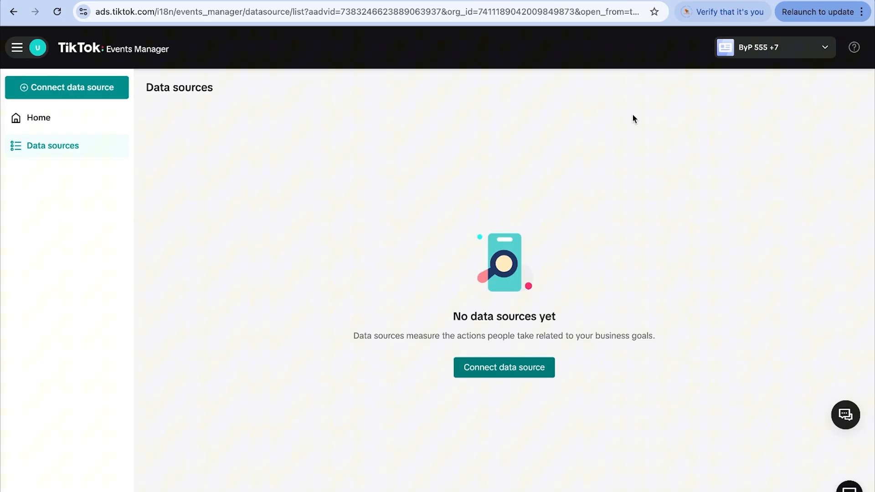
key("ctrl+Right")
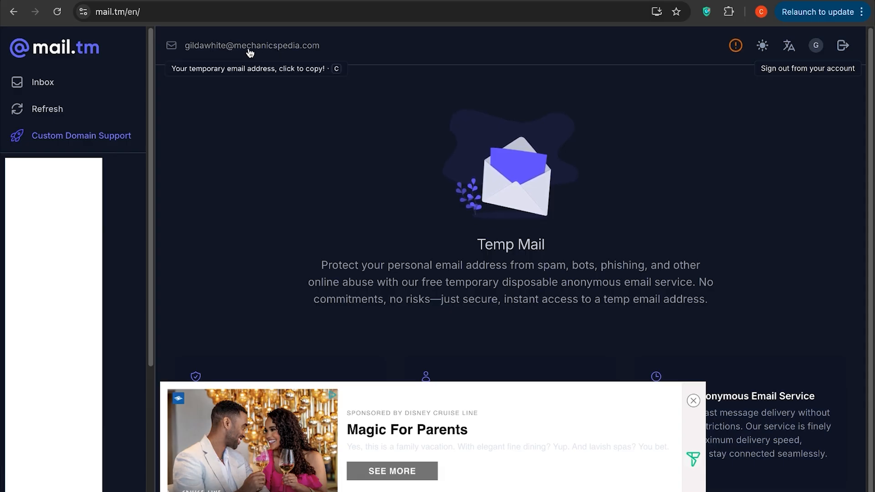
Open a blank tab in the mail.tm window, then return to TikTok and open the ad account list.
left_click(244, 1)
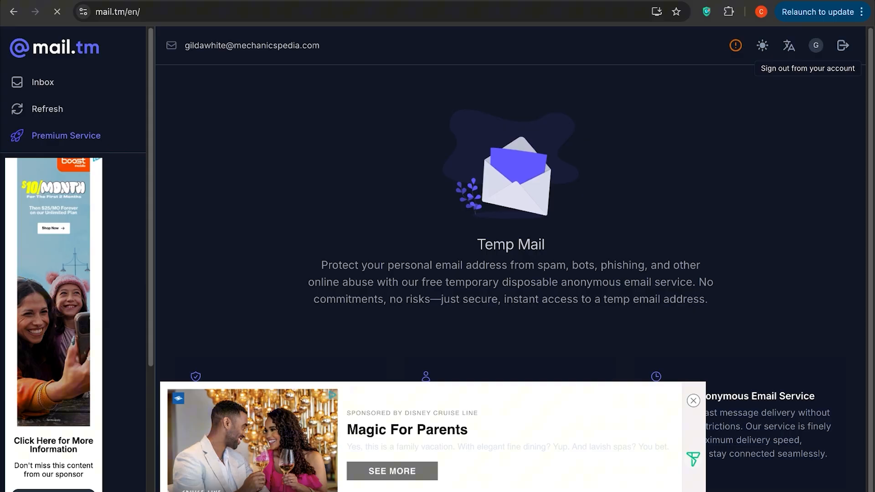
key("super+t")
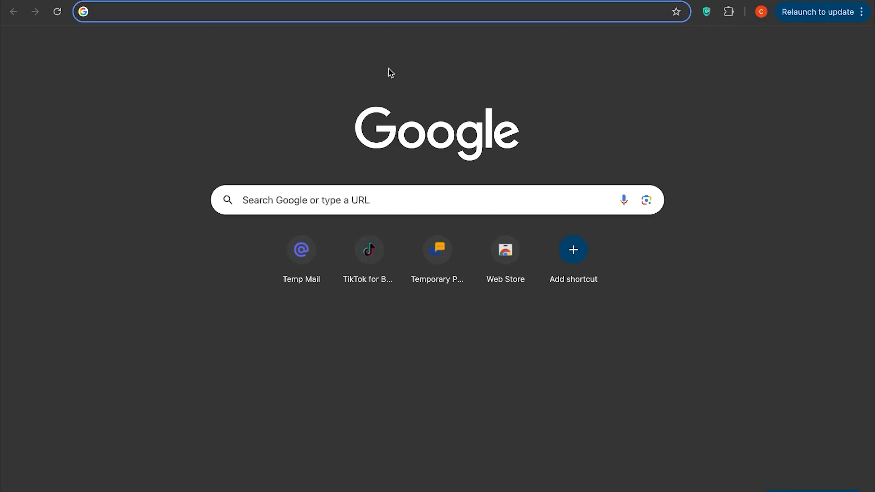
key("ctrl+Left")
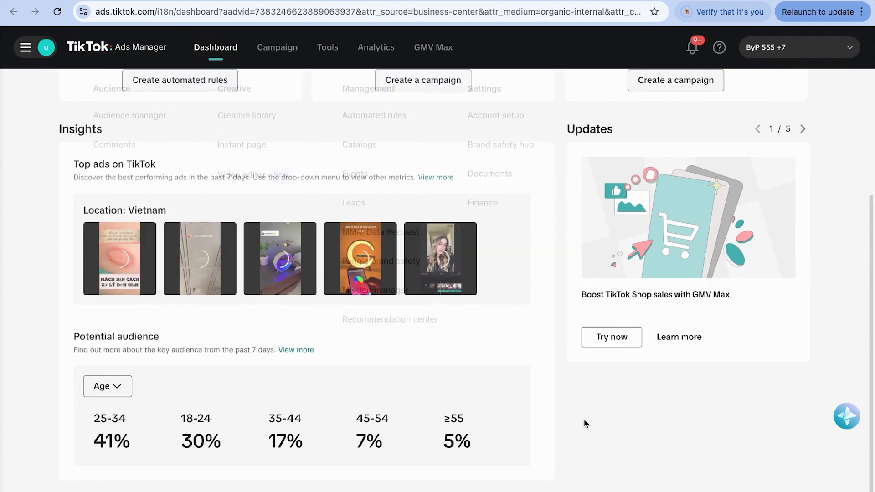
left_click(768, 51)
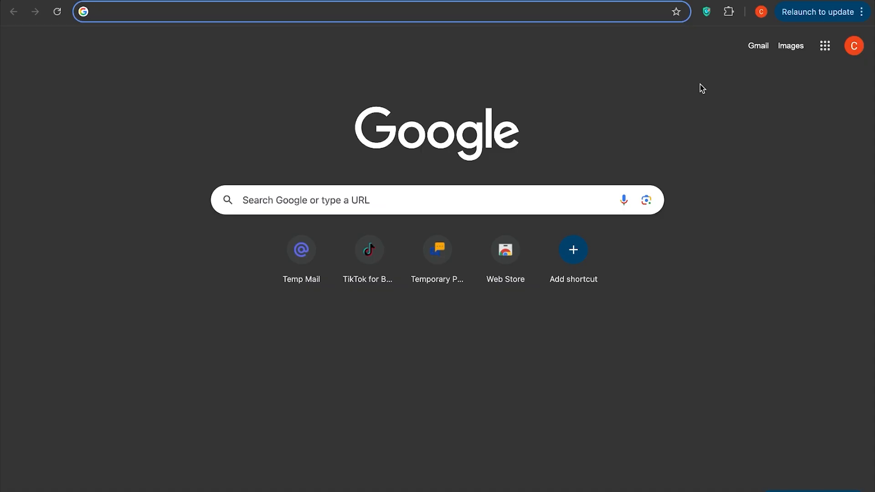
Search Google for 'tiktok ads mangetr' and open the 'Advertising on TikTok' result.
type("advert")
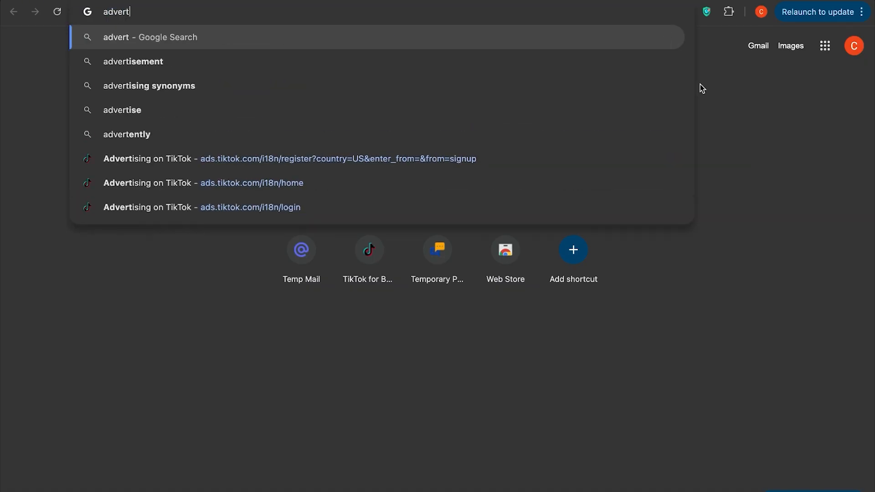
key("super+a")
type("titk")
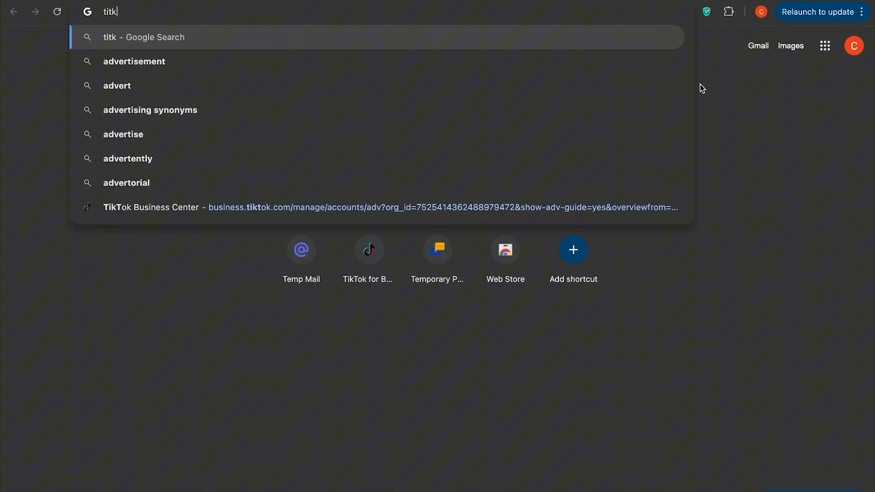
key("BackSpace")
key("BackSpace")
type("ktok ads ma")
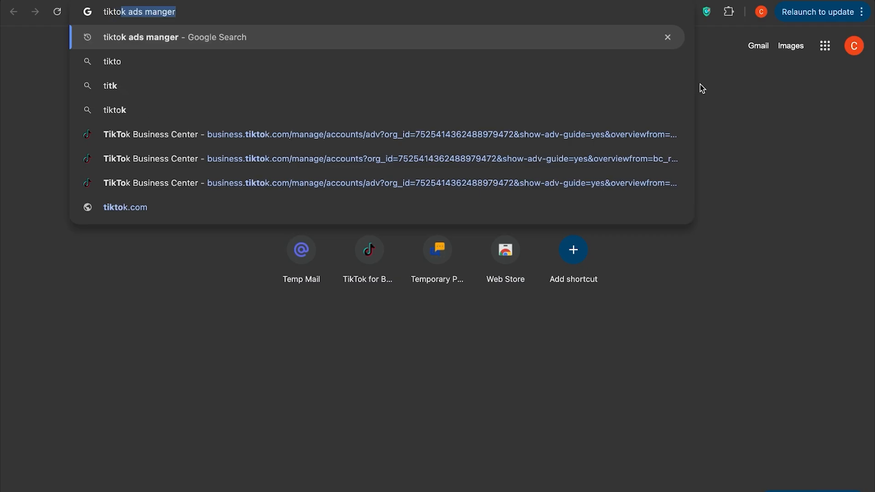
type("ngetr")
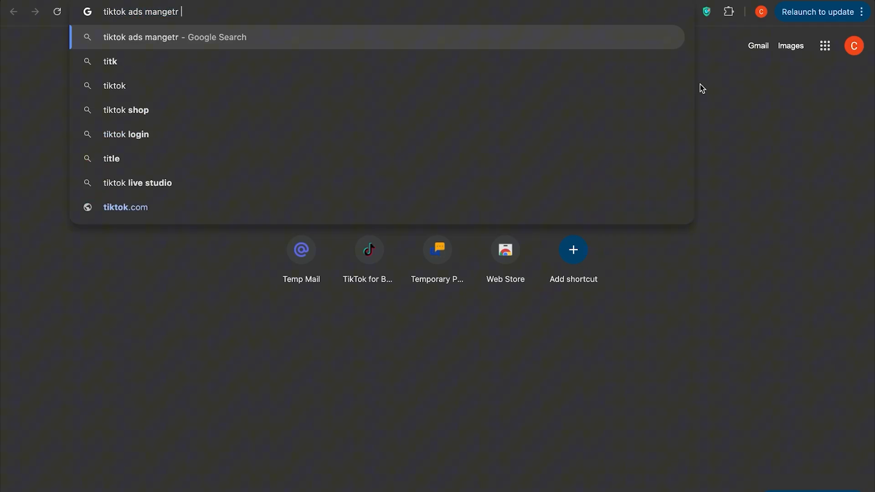
key("Return")
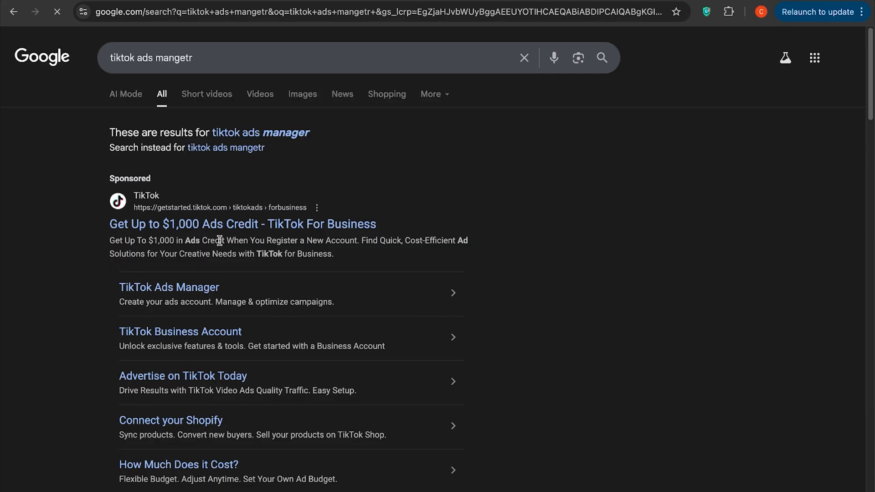
scroll(219, 242, "down", 4)
left_click(199, 350)
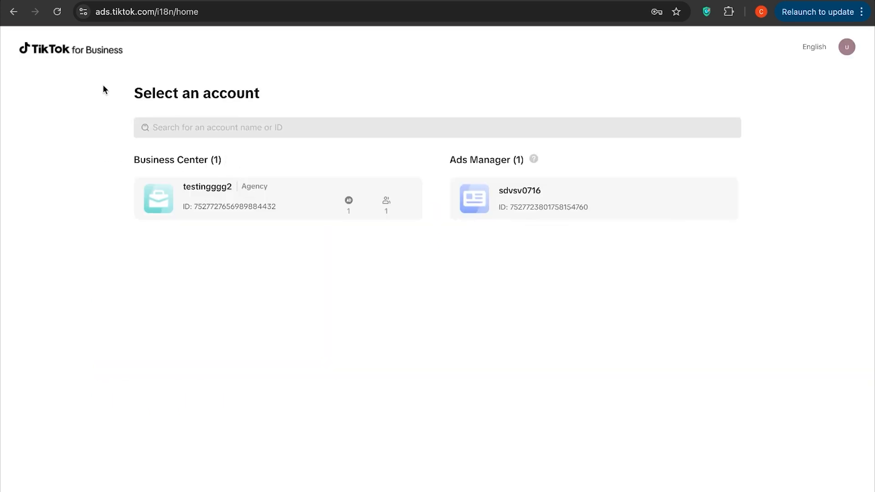
Reopen 'Advertising on TikTok' from the search results and open the account menu to sign out.
left_click(18, 17)
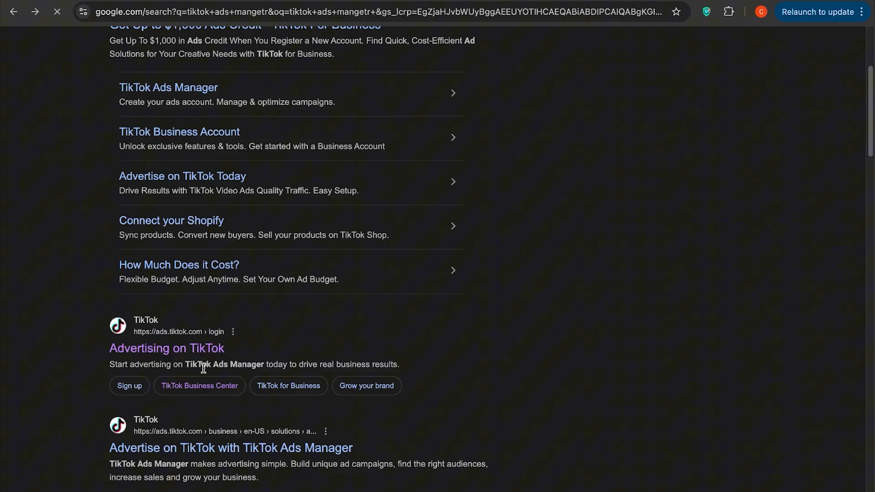
left_click(202, 348)
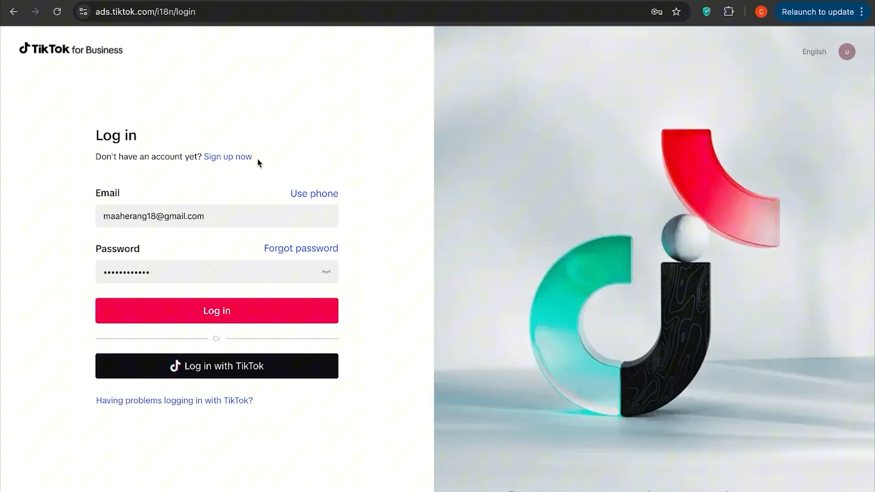
left_click(250, 157)
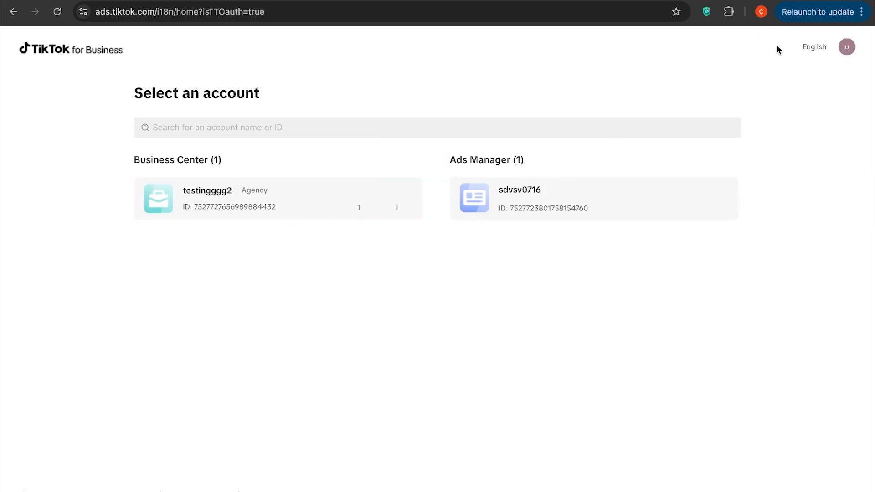
left_click(851, 55)
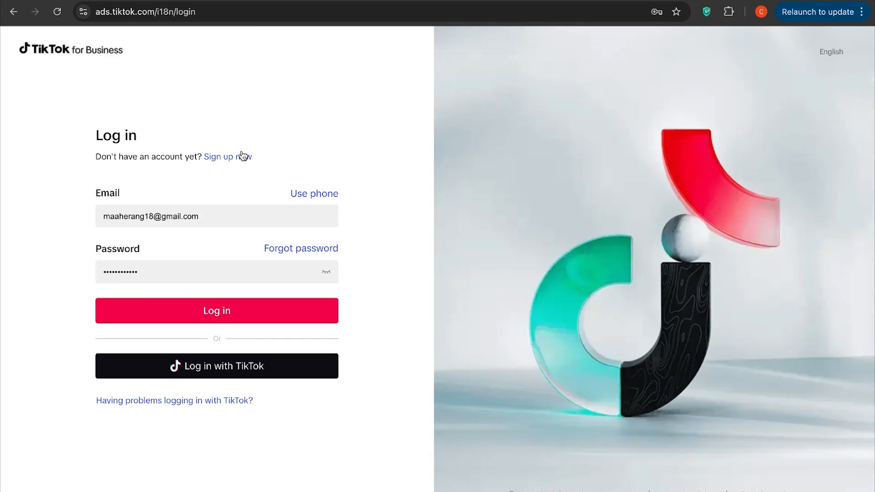
Paste the temporary mail.tm address into the sign-up form's Email field.
left_click(243, 156)
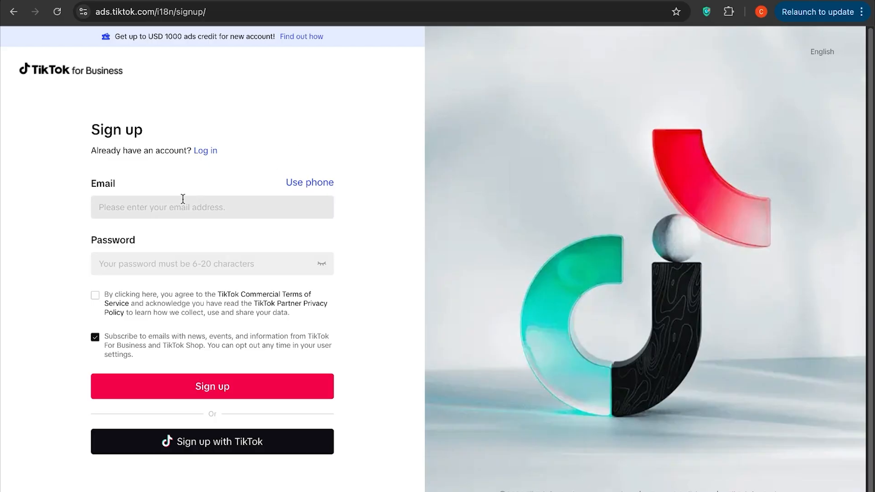
left_click(117, 0)
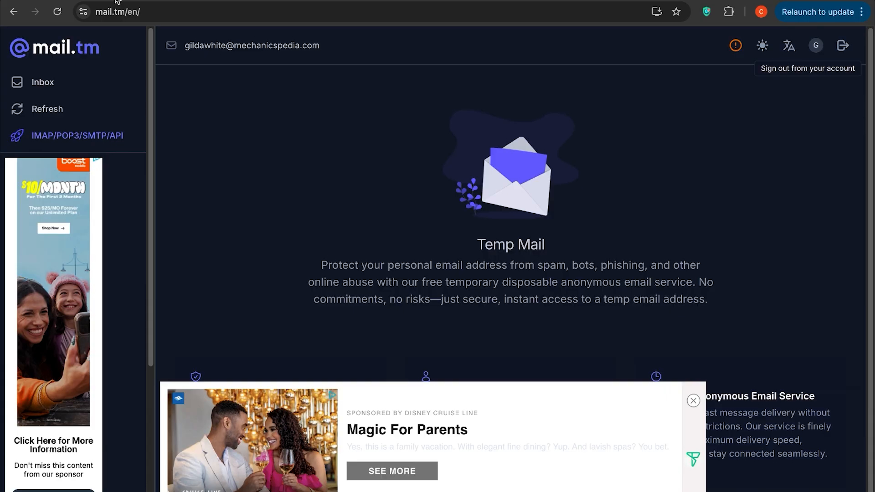
left_click(241, 50)
key("super+c")
left_click(373, 3)
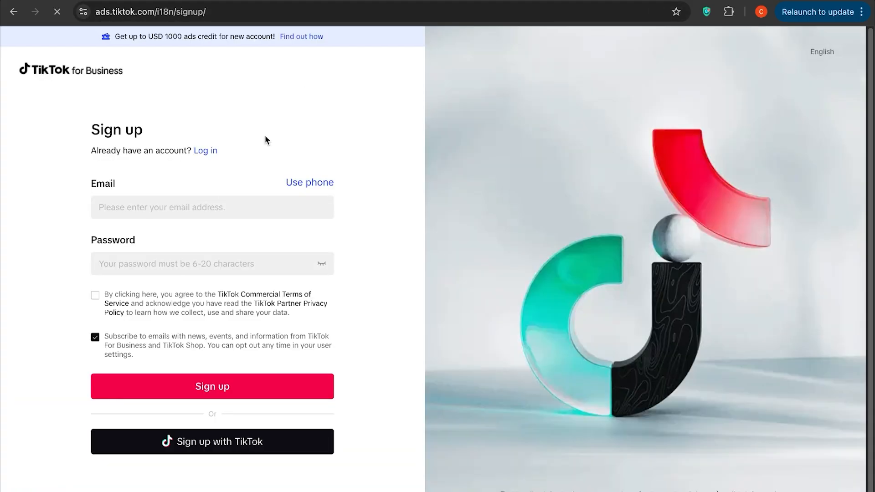
left_click(190, 211)
key("super+v")
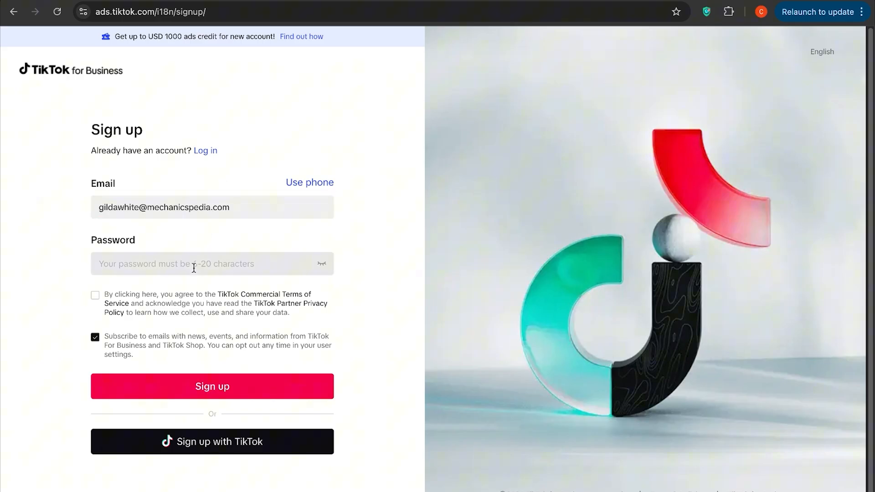
Enter a password, accept the Commercial Terms, opt out of marketing emails, and submit.
left_click(207, 270)
type("T")
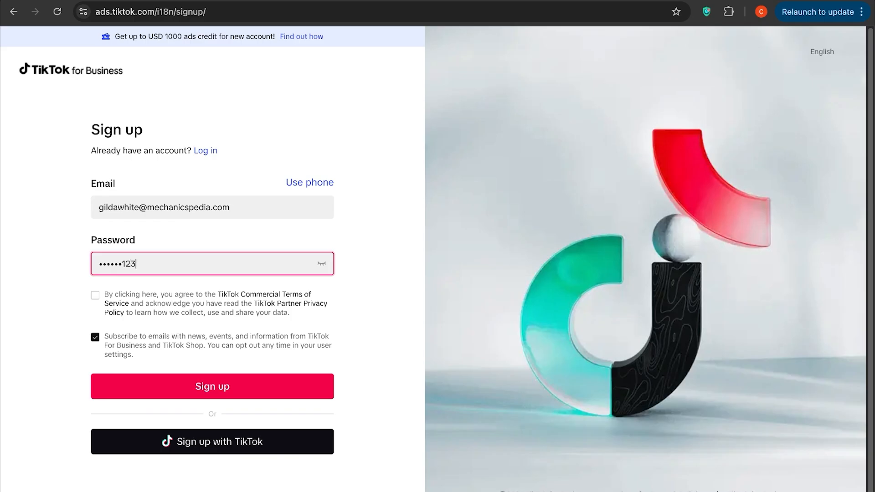
left_click(113, 304)
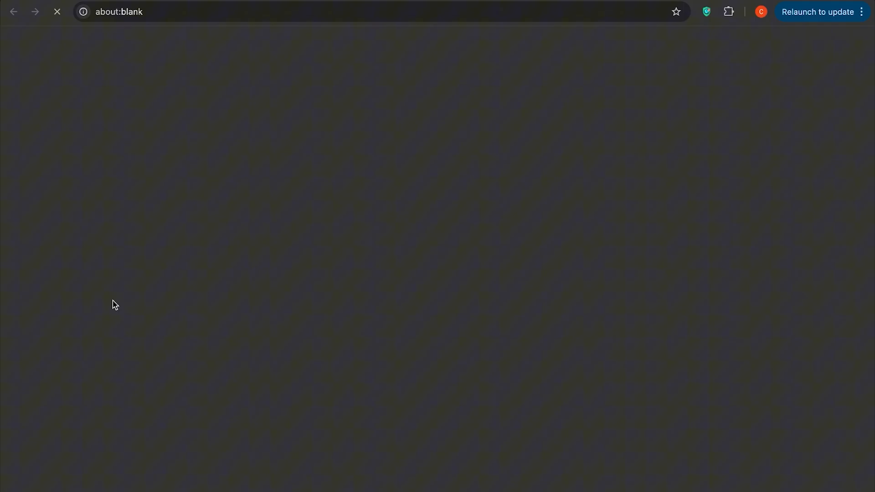
left_click(638, 0)
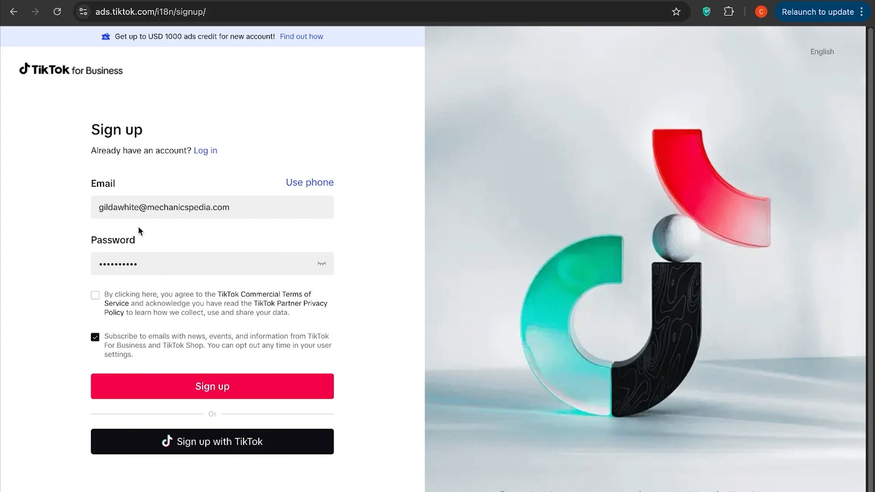
left_click(111, 296)
left_click(119, 339)
left_click(171, 388)
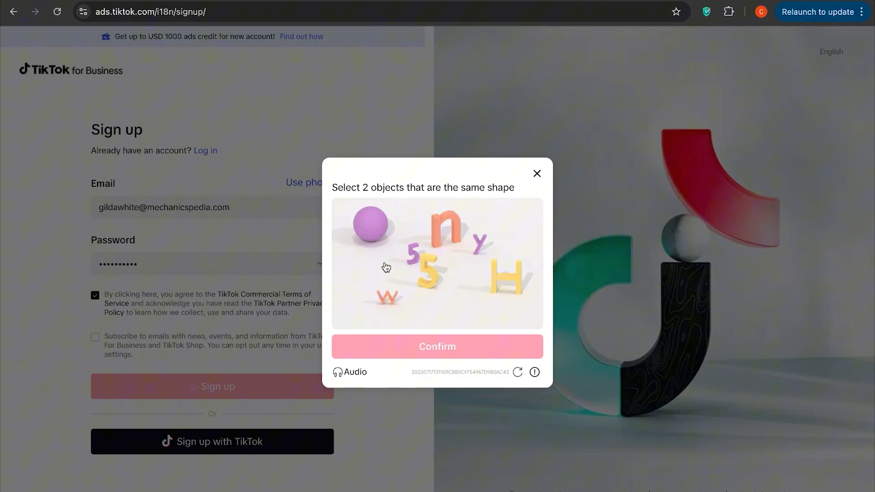
Solve the captcha by picking the two matching 5s and confirming.
left_click(411, 255)
left_click(424, 267)
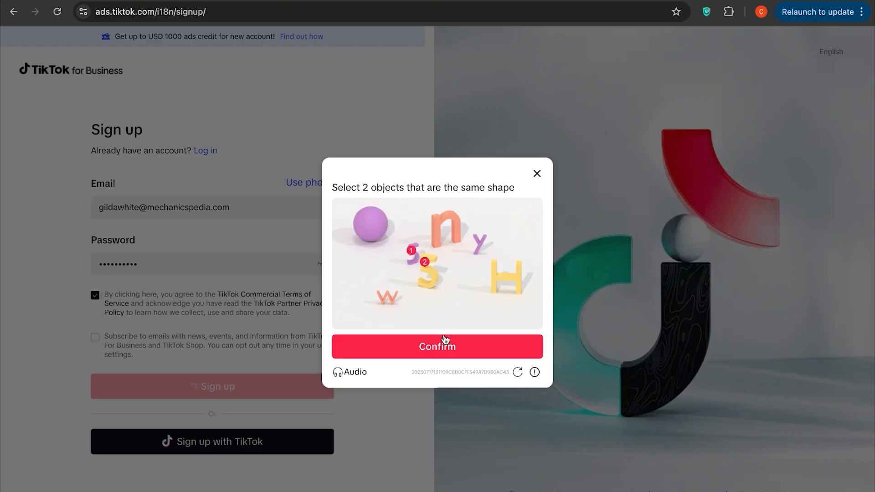
left_click(449, 345)
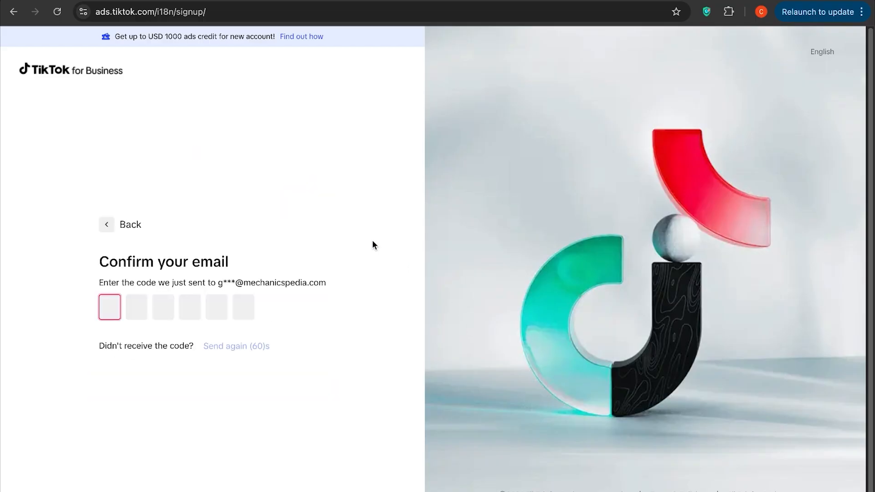
Copy the code from TikTok's email in the refreshed mail.tm inbox and paste it into email confirmation.
left_click(205, 1)
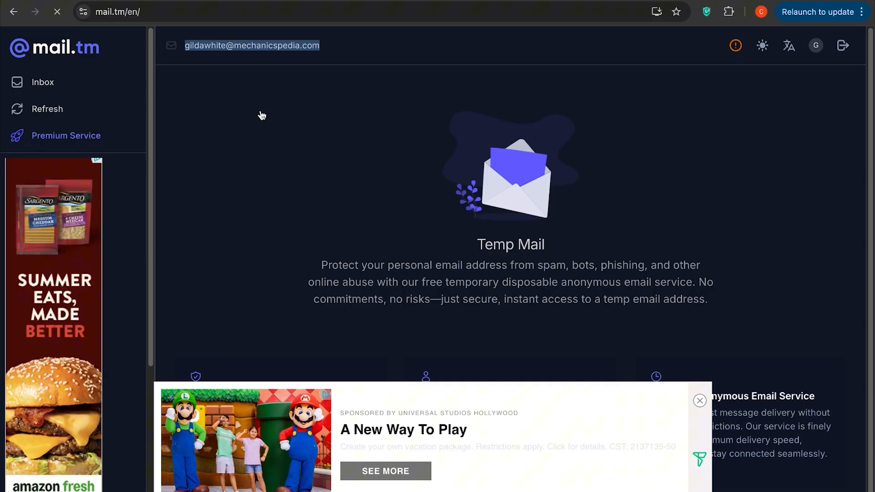
left_click(184, 101)
left_click(56, 119)
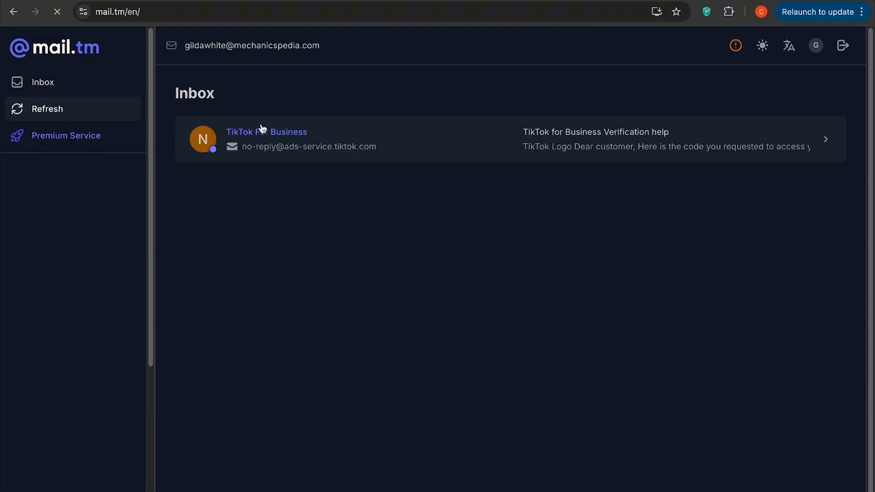
left_click(279, 145)
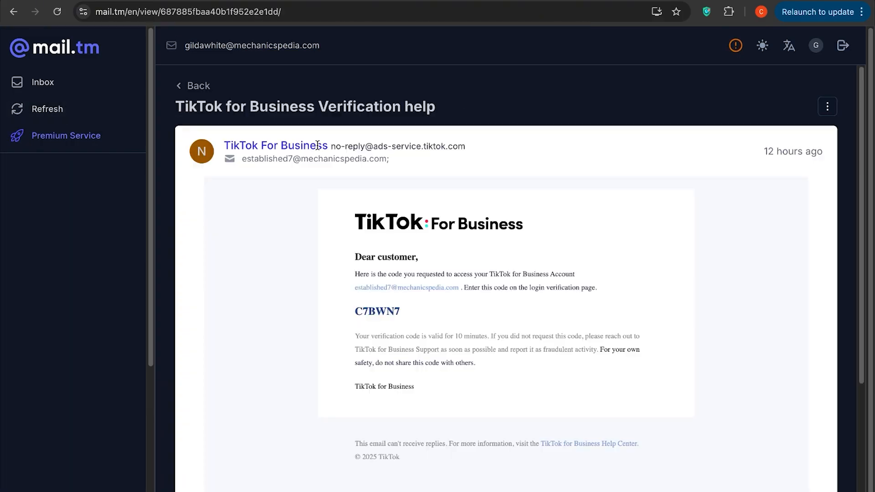
double_click(376, 311)
key("super+c")
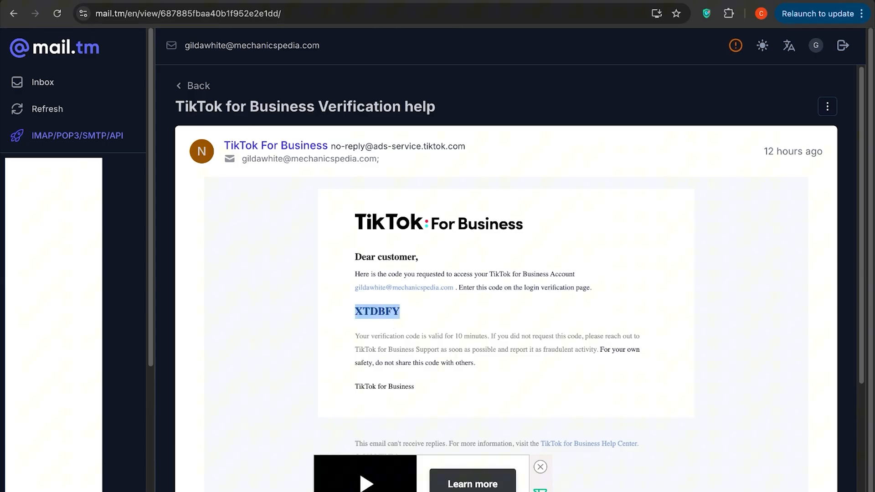
left_click(401, 2)
key("super+v")
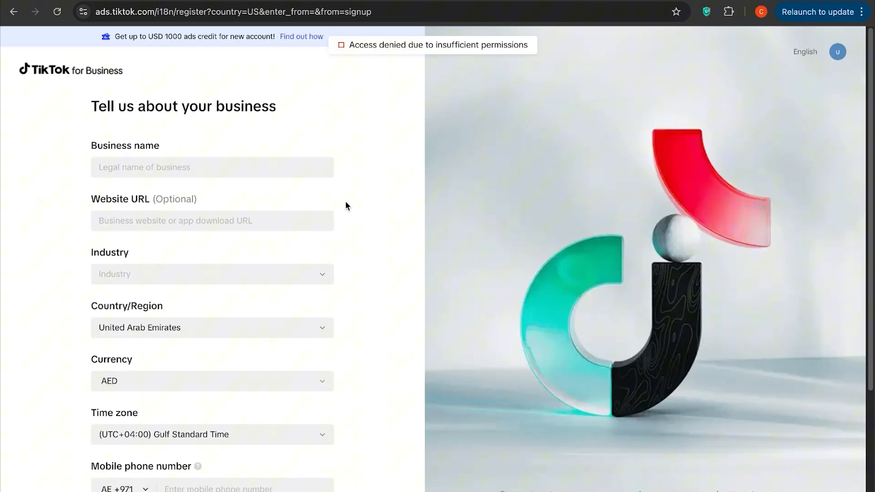
Enter 'te' as the business name and set the industry to E-commerce > Cosmetics & Personal Care.
left_click(234, 166)
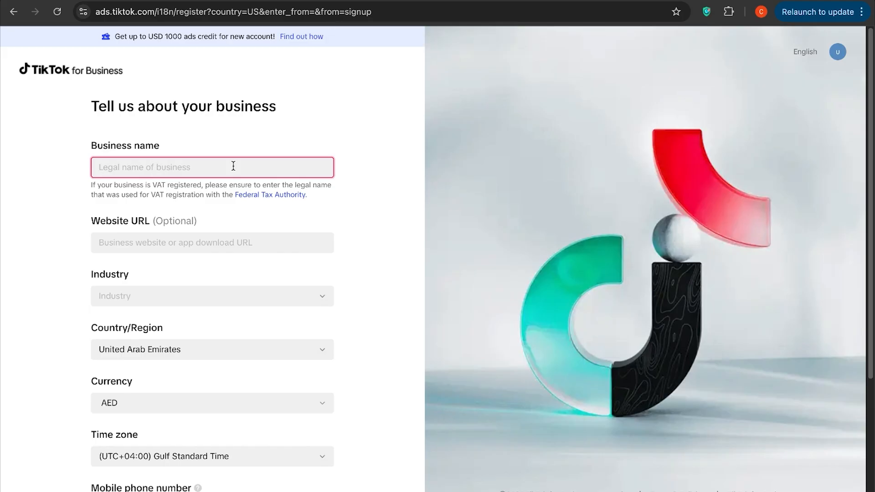
type("testing advertiser account")
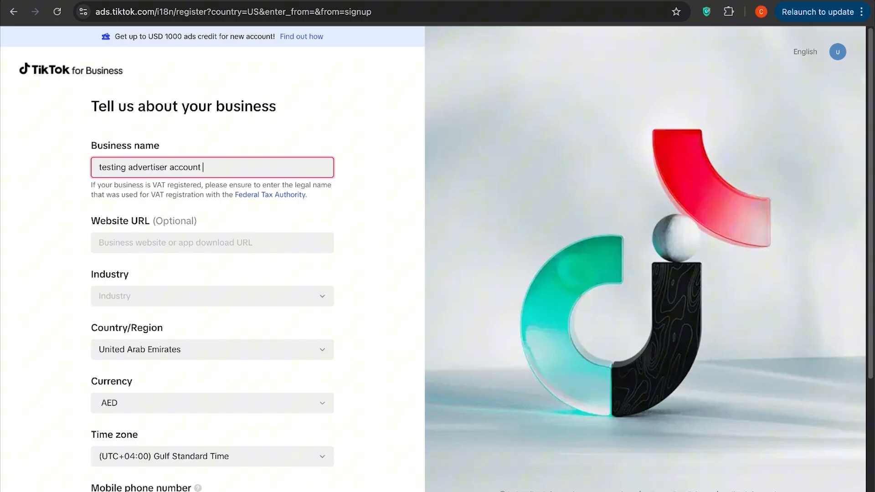
left_click(151, 242)
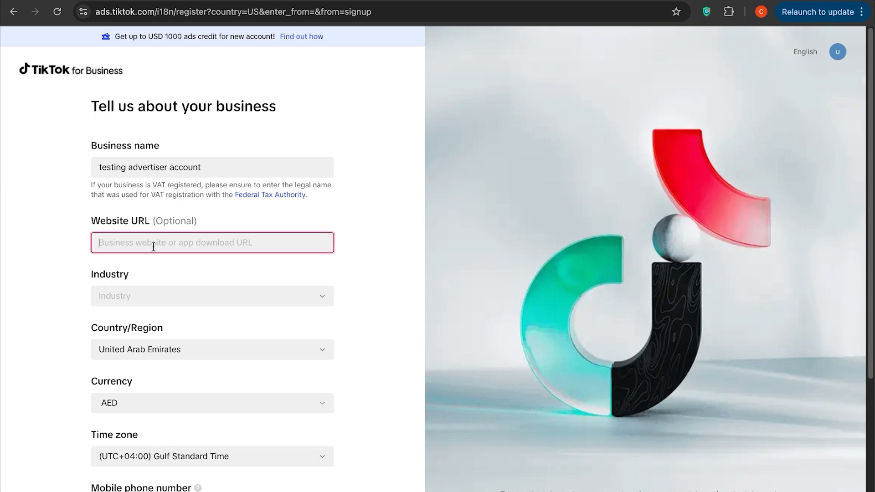
scroll(307, 229, "down", 2)
scroll(307, 229, "down", 1)
left_click(176, 178)
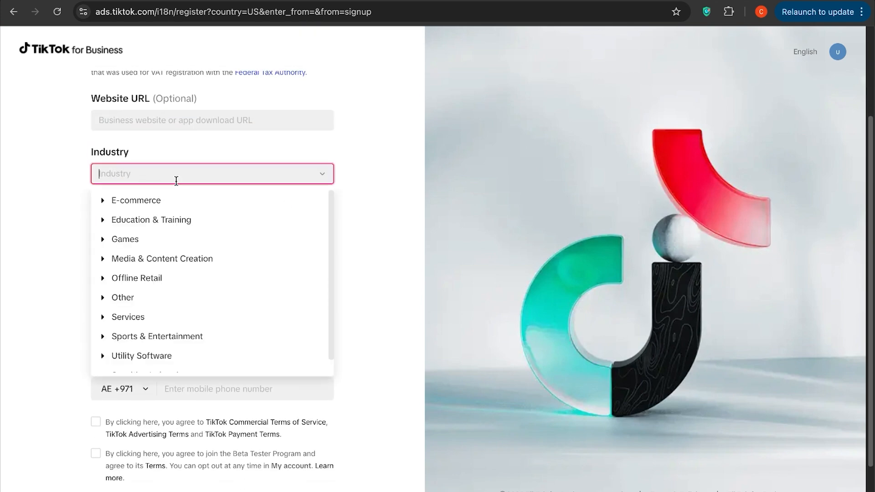
left_click(159, 203)
left_click(173, 279)
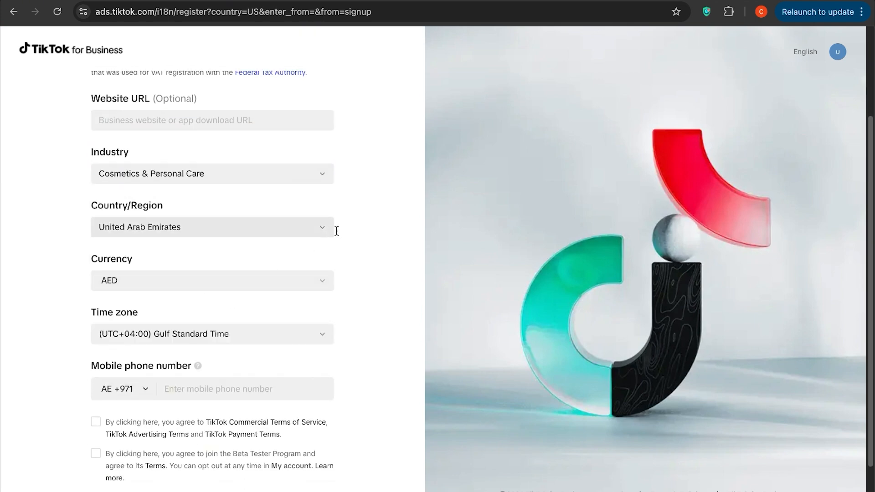
Choose United States as the business country/region.
scroll(214, 226, "down", 1)
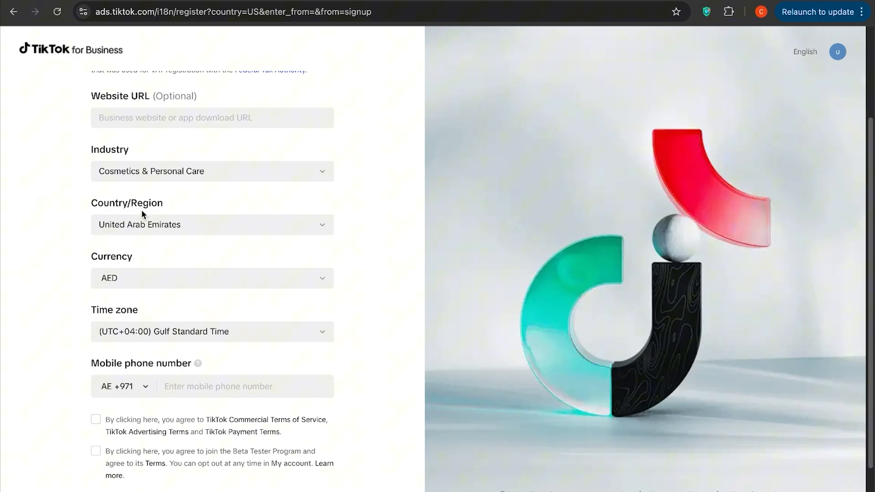
left_click(128, 224)
scroll(216, 330, "down", 2)
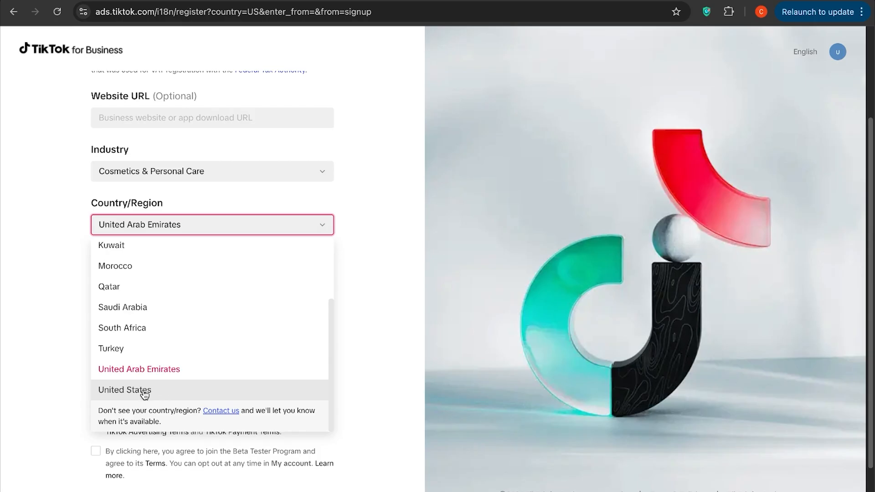
scroll(165, 318, "up", 3)
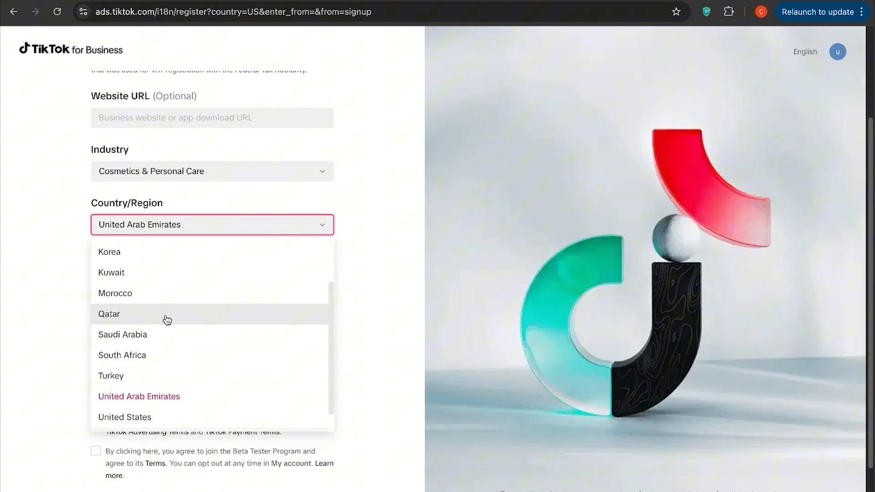
scroll(150, 303, "down", 1)
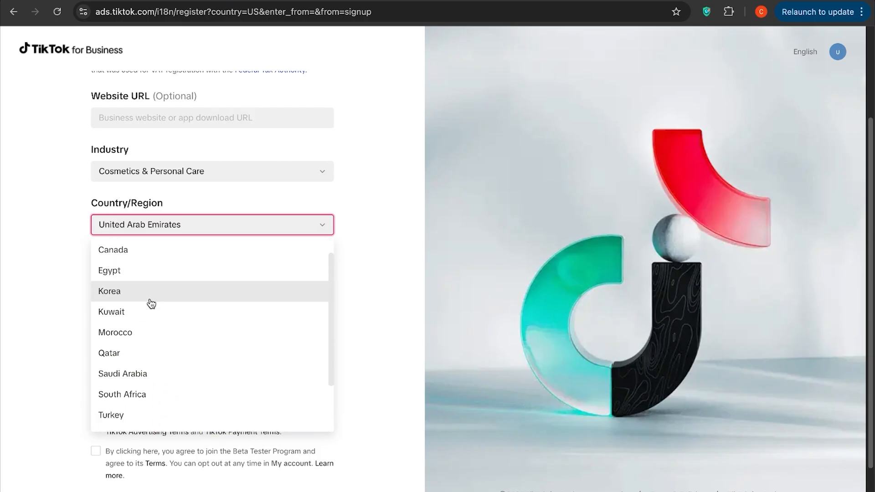
scroll(141, 322, "down", 3)
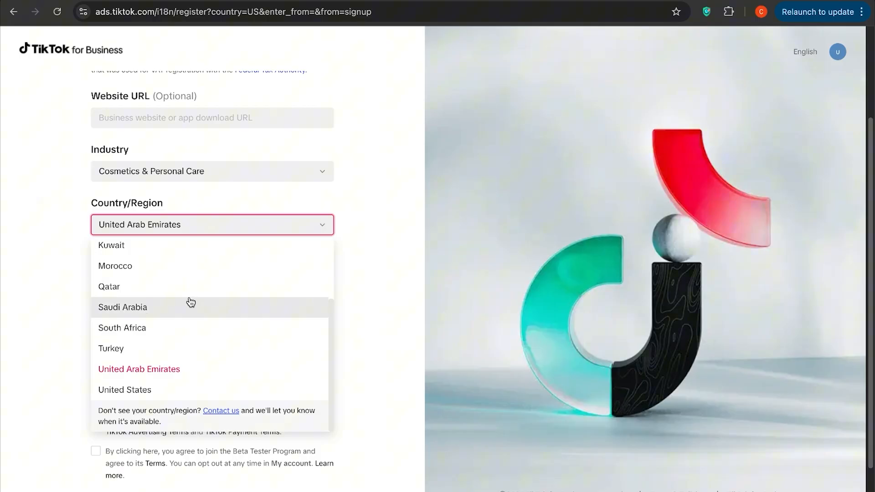
left_click(146, 390)
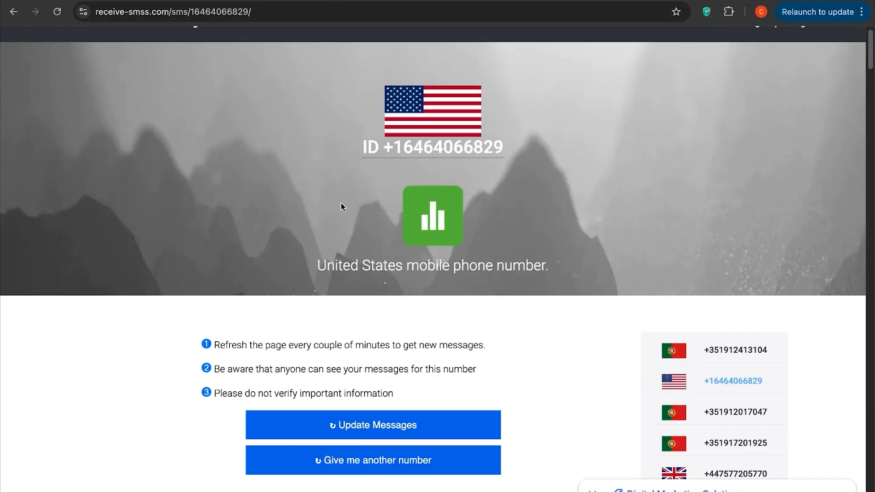
scroll(341, 203, "down", 2)
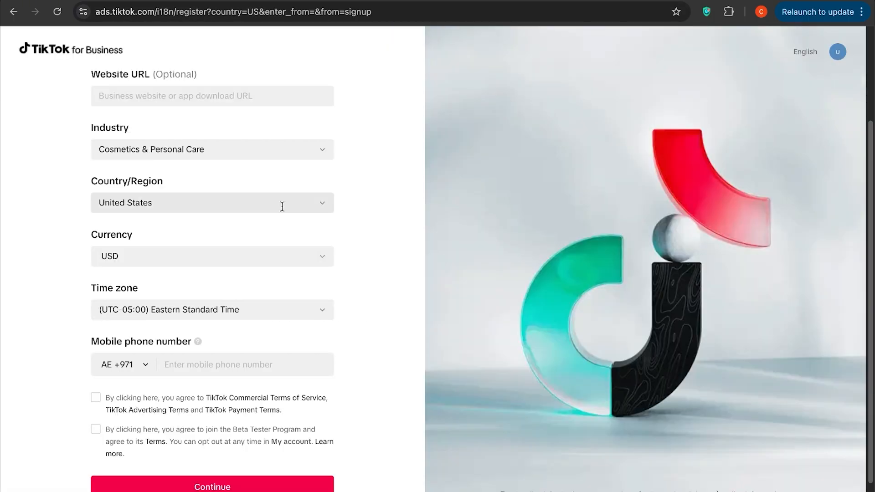
Set the phone country code to United States +1.
scroll(282, 205, "down", 2)
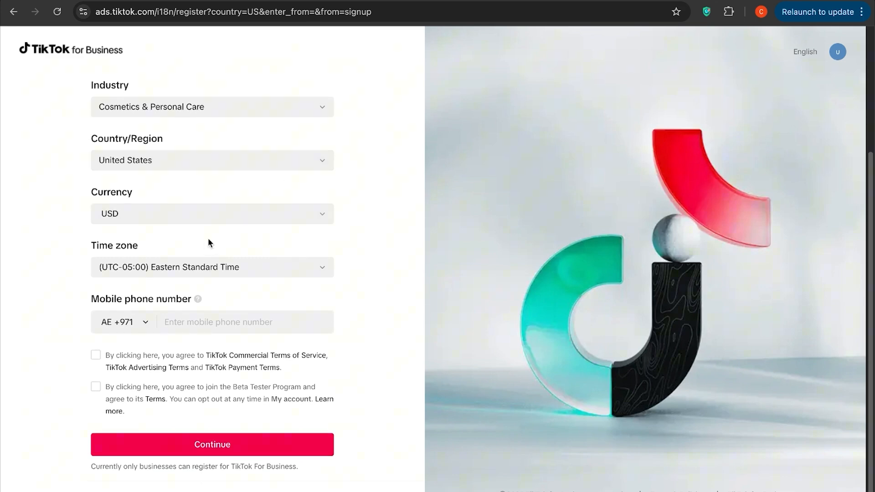
left_click(137, 326)
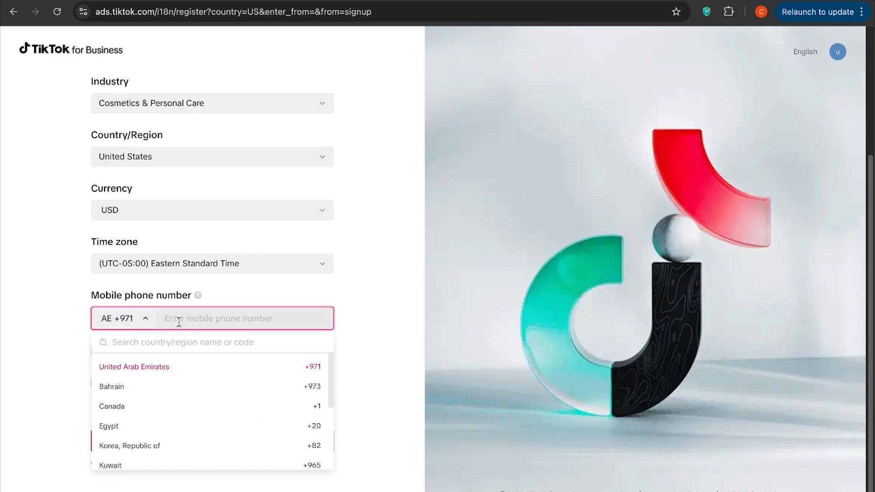
left_click(168, 339)
type("unite")
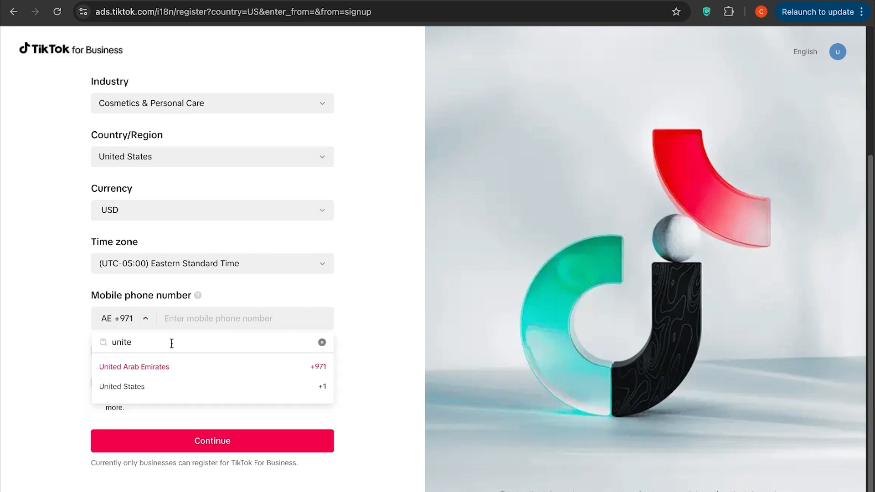
left_click(175, 390)
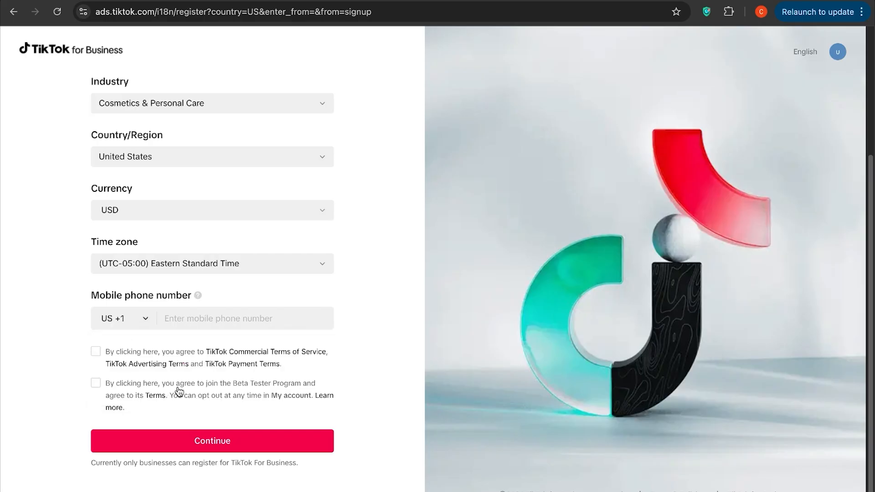
Paste the temporary US number from the SMS site into the phone field, dropping the leading 1.
left_click(360, 1)
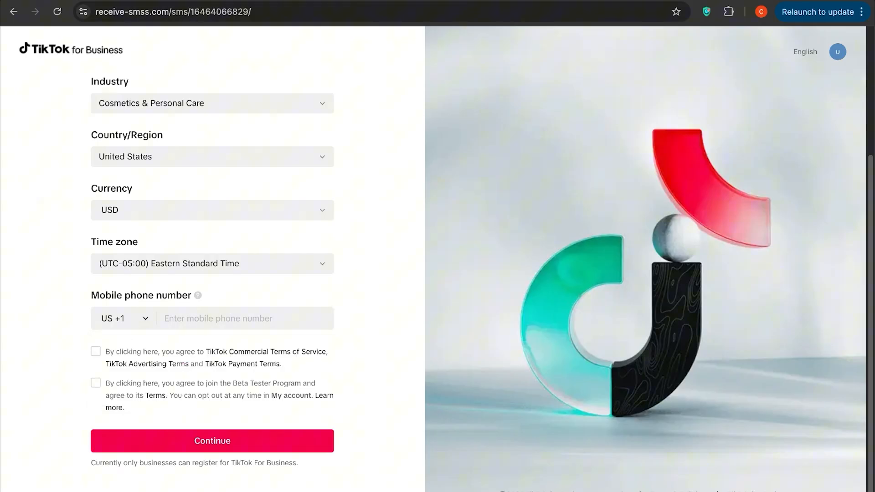
left_click(438, 72)
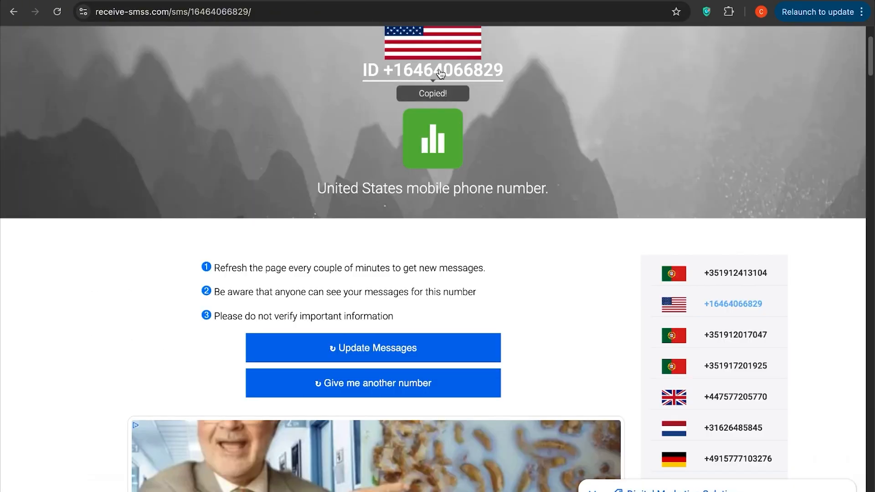
left_click(414, 4)
left_click(227, 318)
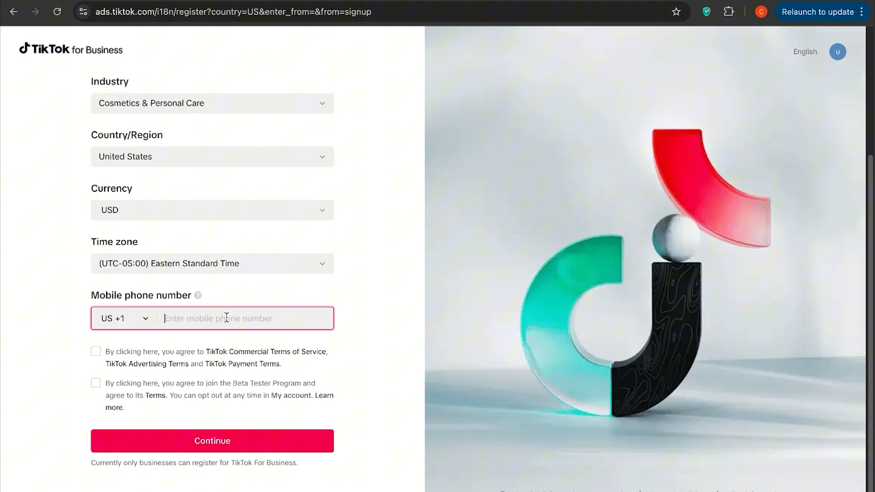
key("ctrl+v")
left_click(171, 319)
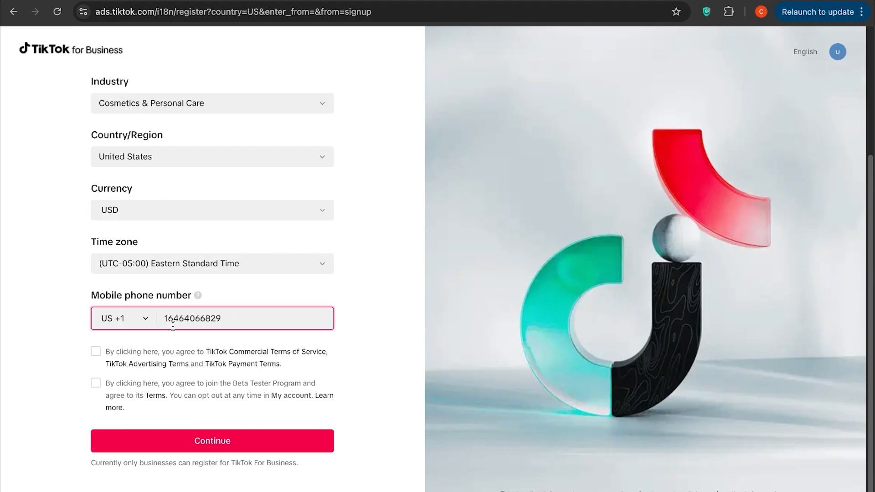
key("BackSpace")
Accept the TikTok commercial terms and submit the registration form.
left_click(96, 351)
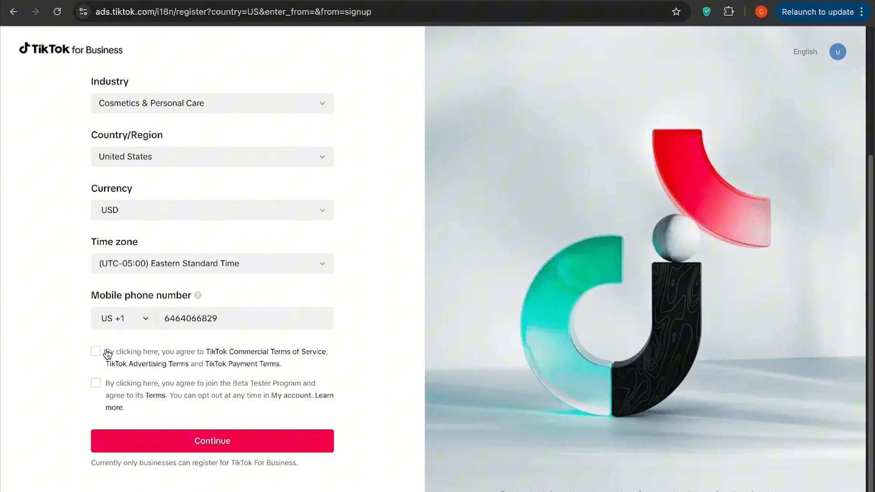
left_click(142, 441)
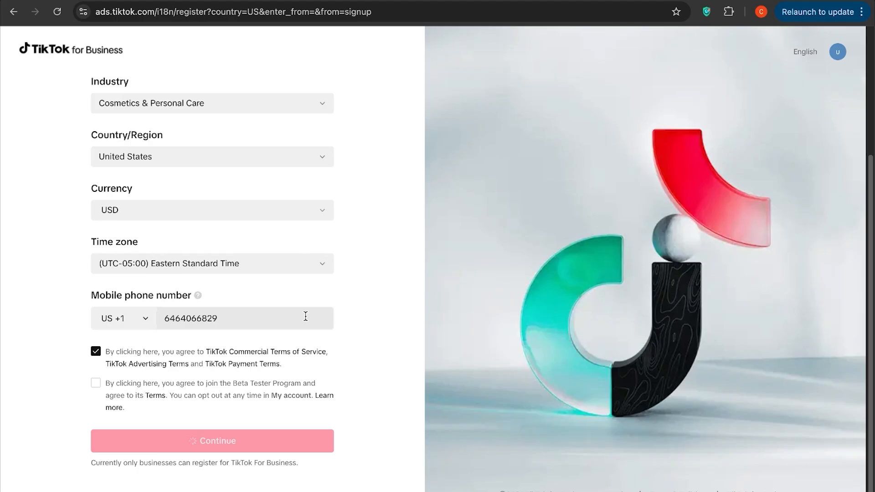
left_click(280, 1)
Refresh the temporary number's messages on receive-smss.com until the TikTok Ads SMS arrives.
scroll(416, 175, "down", 2)
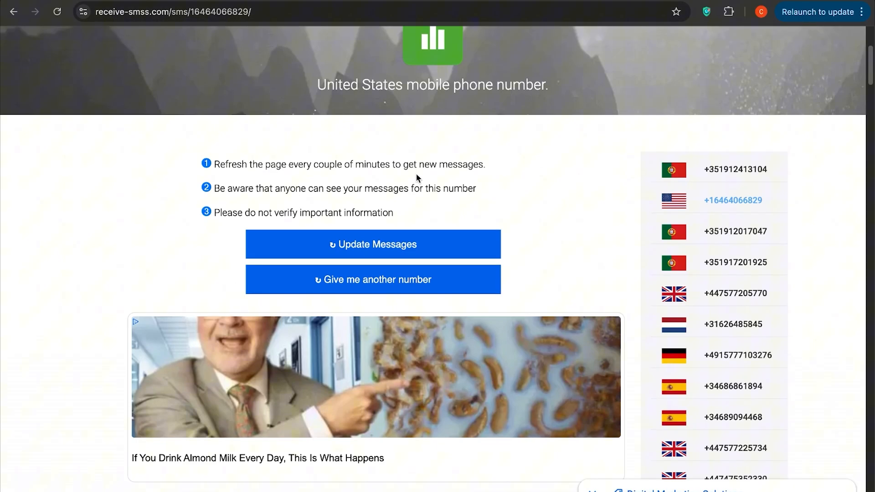
scroll(415, 176, "down", 1)
left_click(384, 218)
scroll(524, 171, "down", 1)
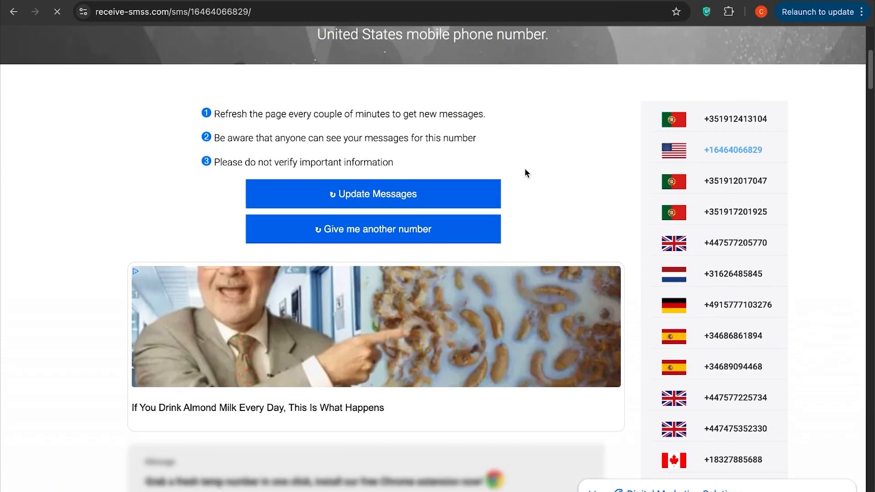
scroll(524, 171, "down", 8)
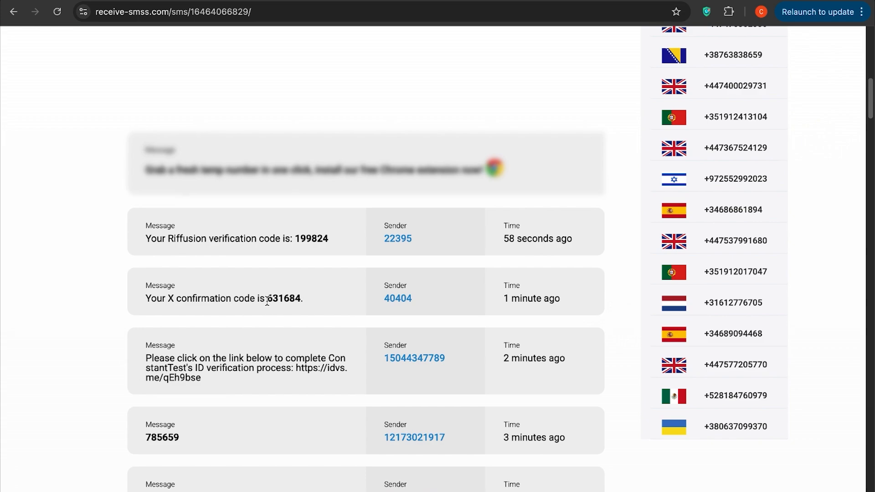
scroll(267, 300, "down", 2)
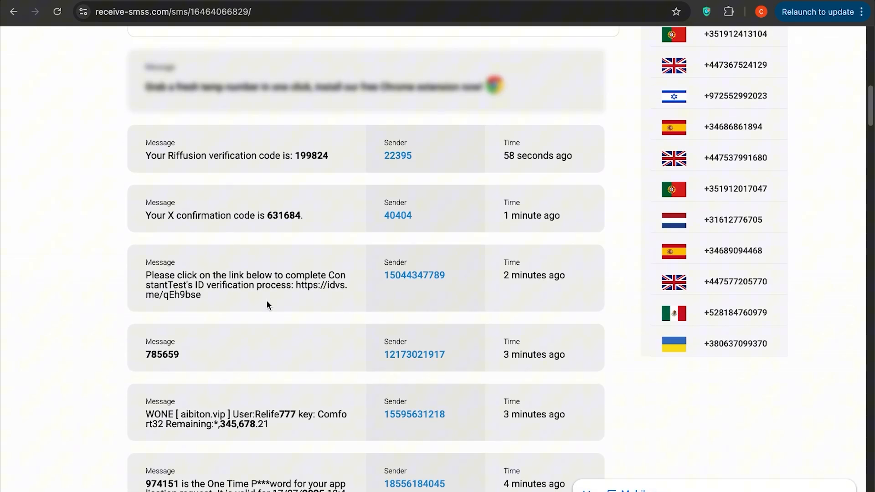
scroll(268, 299, "up", 5)
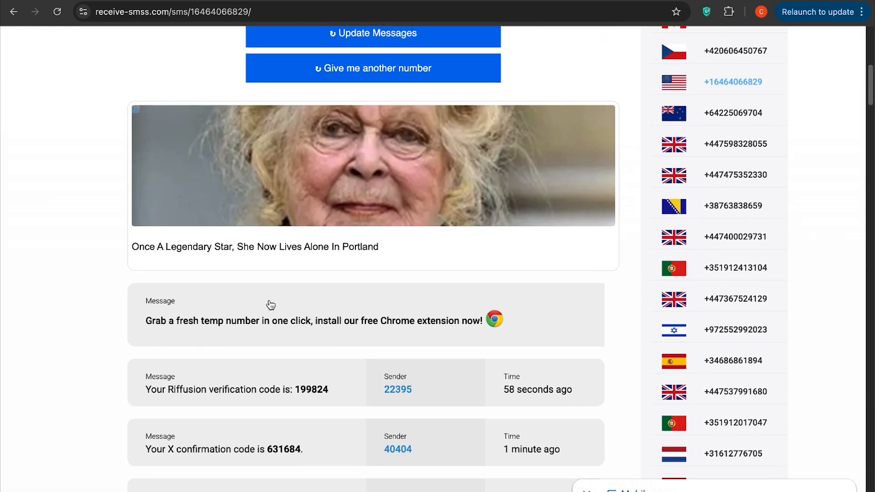
scroll(355, 116, "down", 9)
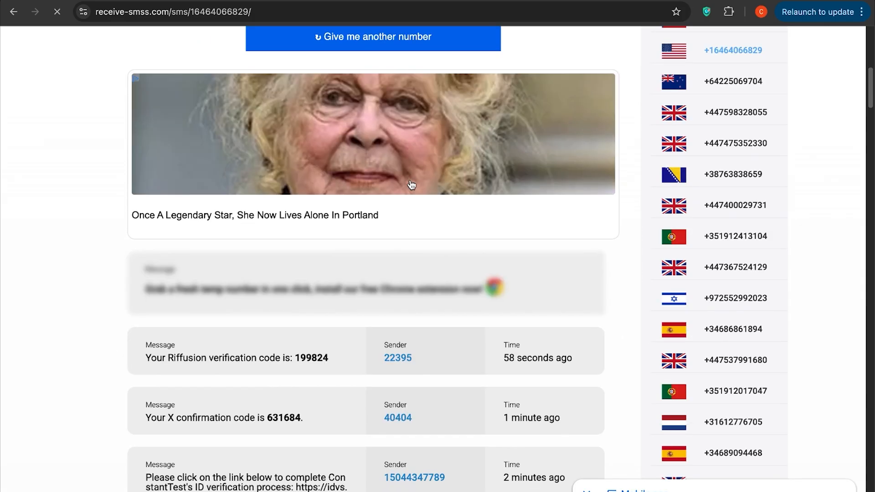
scroll(410, 182, "up", 4)
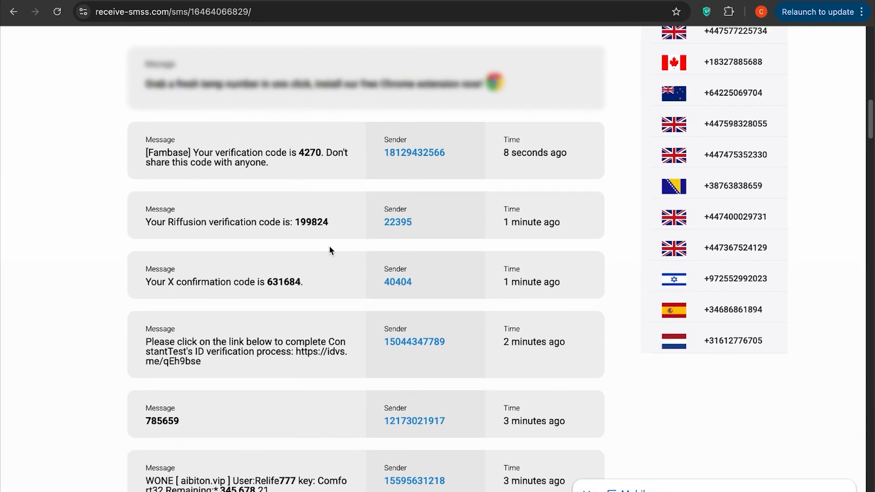
scroll(289, 248, "down", 5)
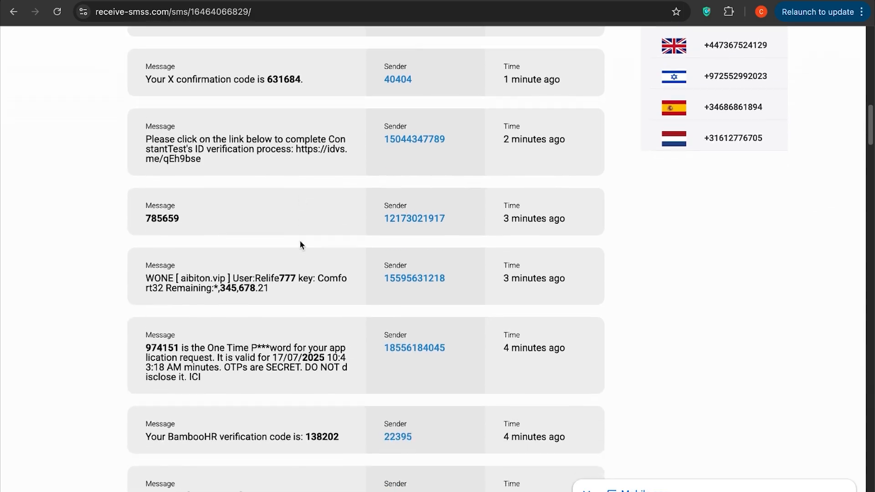
scroll(300, 244, "up", 12)
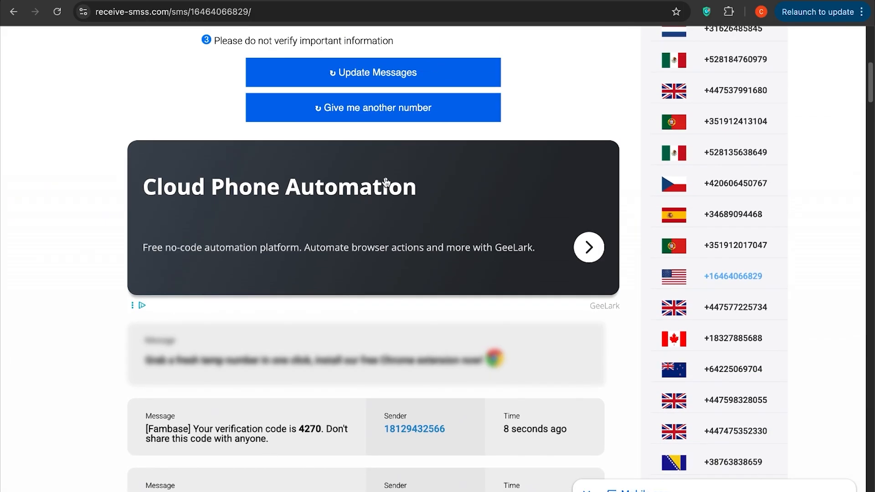
scroll(386, 183, "up", 1)
left_click(386, 103)
scroll(367, 225, "down", 1)
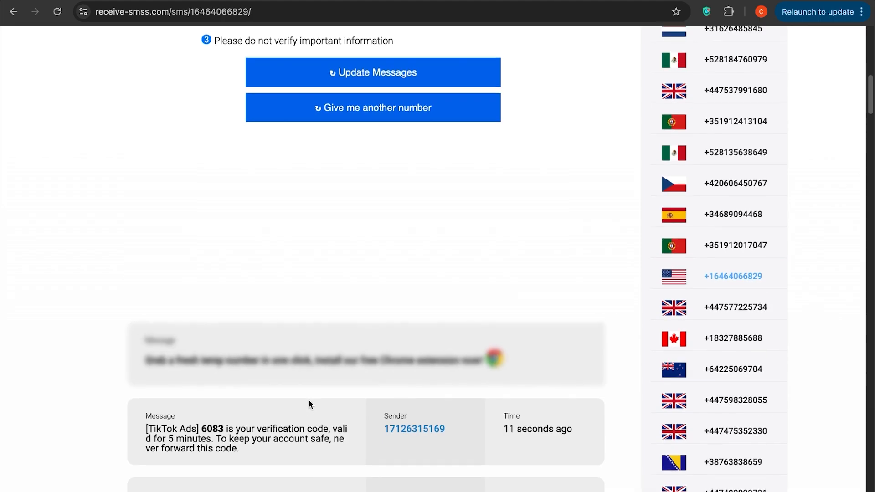
scroll(308, 401, "down", 1)
Copy the TikTok Ads code and paste it into the phone confirmation code boxes.
double_click(216, 406)
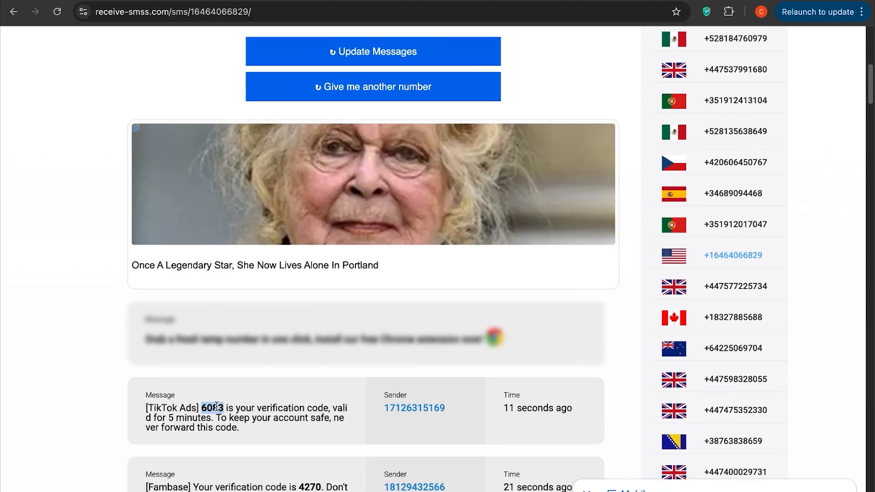
left_click(374, 2)
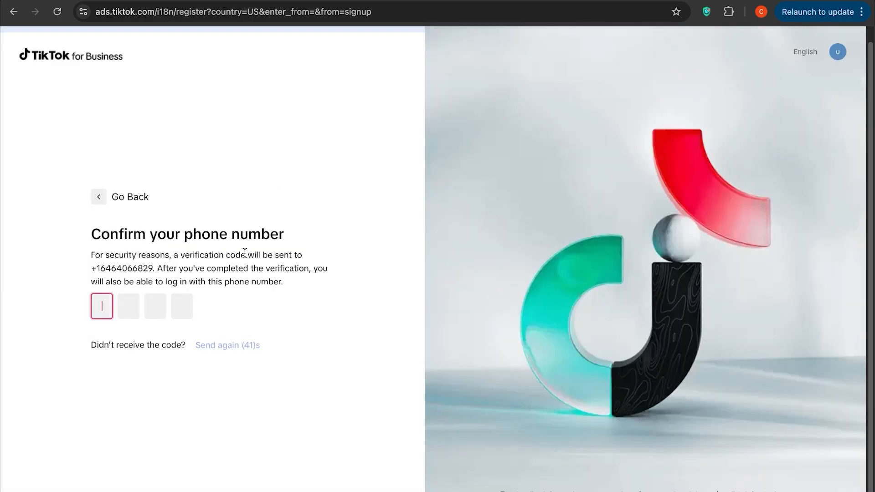
key("super+v")
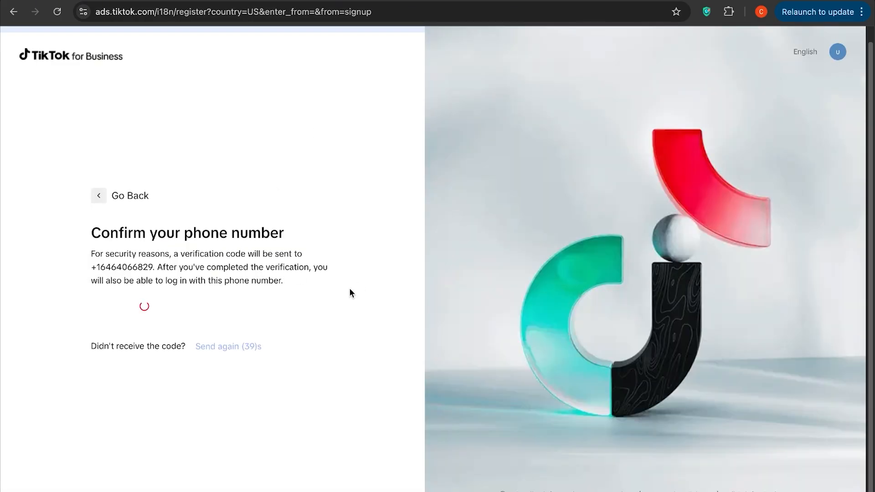
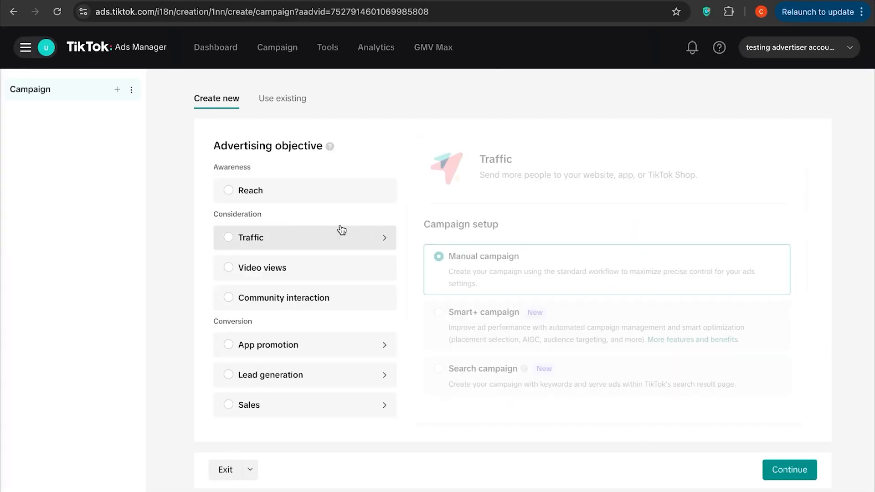
Accept the Anti-Discrimination Ad Policy and exit the campaign draft for the Dashboard.
left_click(215, 48)
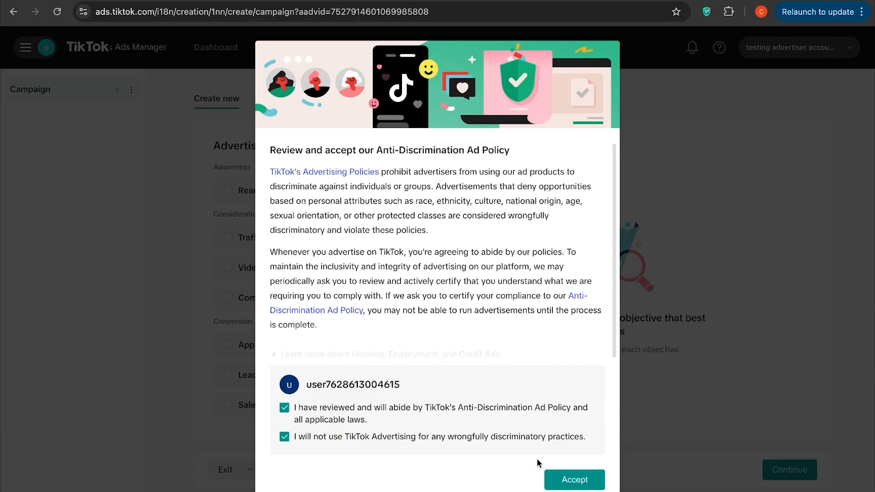
left_click(574, 480)
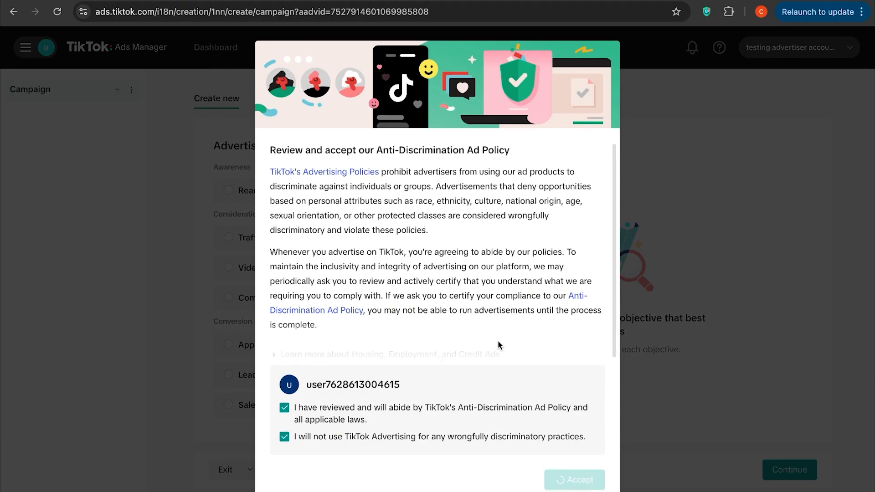
scroll(450, 296, "down", 1)
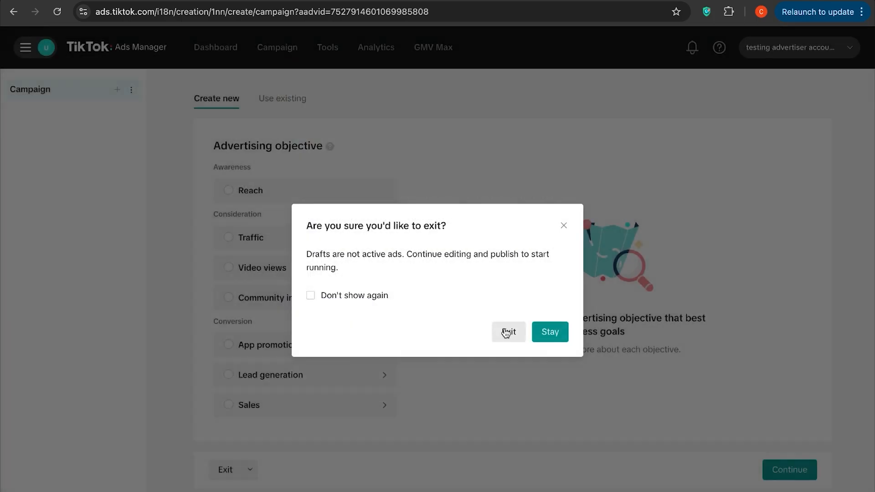
left_click(506, 332)
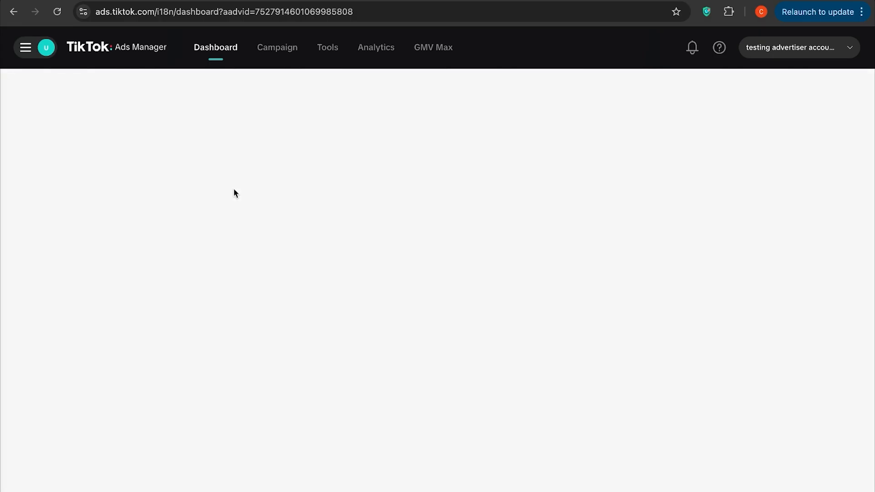
Go to Business Center from the TikTok for Business tools menu.
scroll(233, 194, "down", 3)
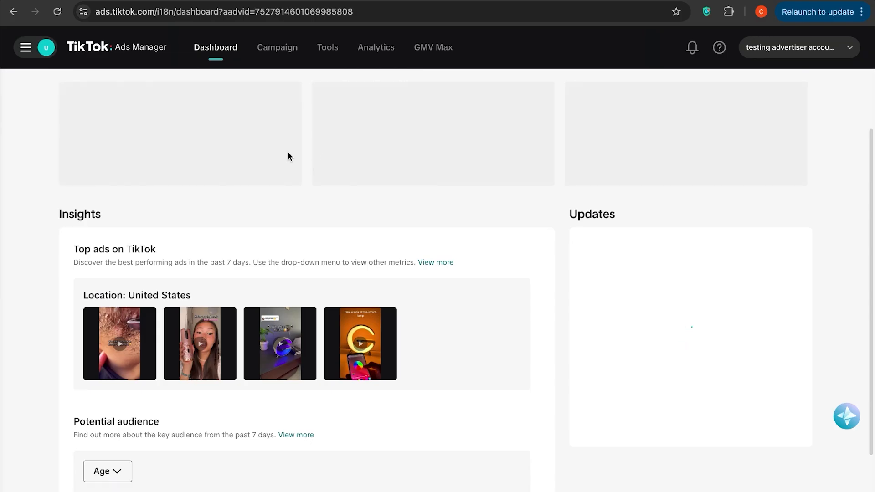
left_click(33, 46)
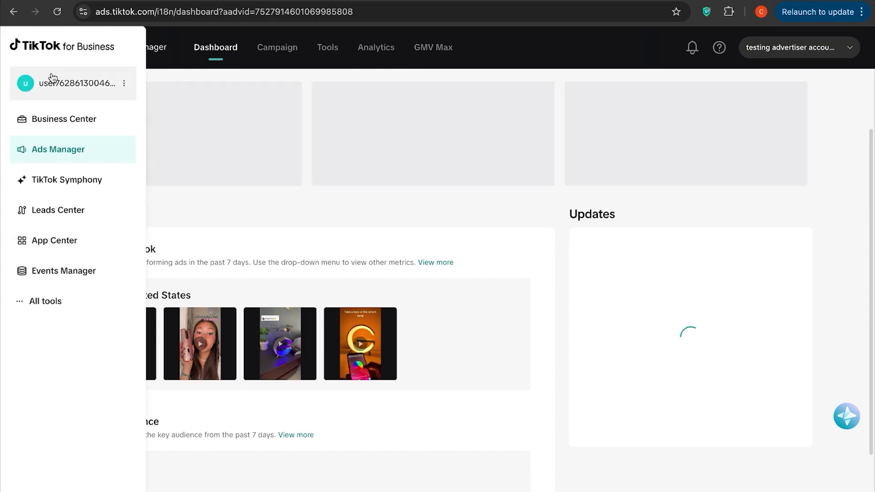
left_click(63, 121)
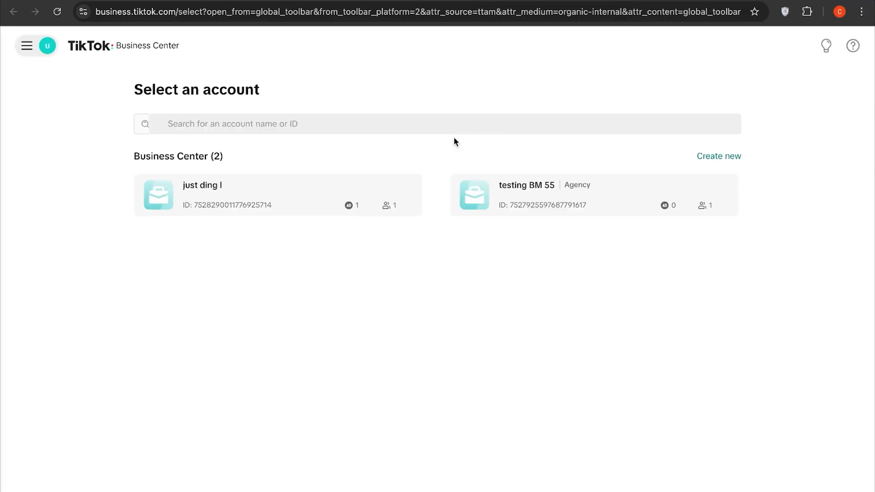
Create an advertiser Business Center in United States named 'testing BM for vedio'.
left_click(719, 157)
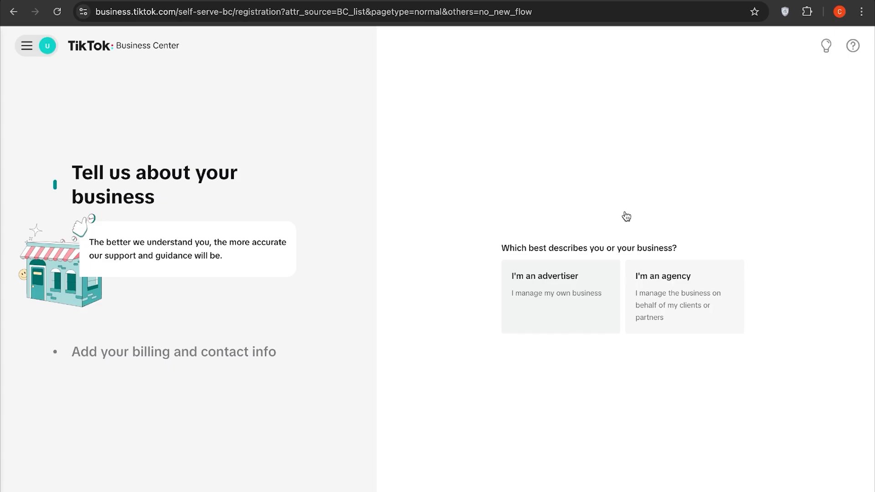
left_click(570, 292)
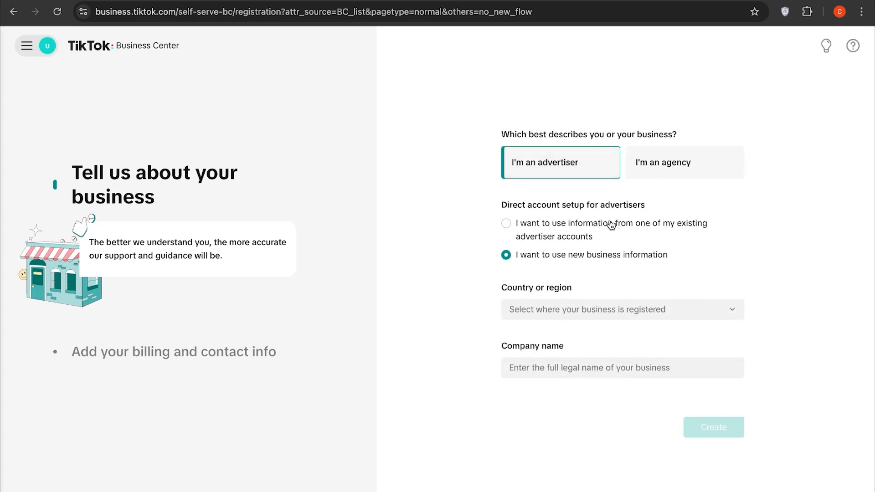
left_click(609, 319)
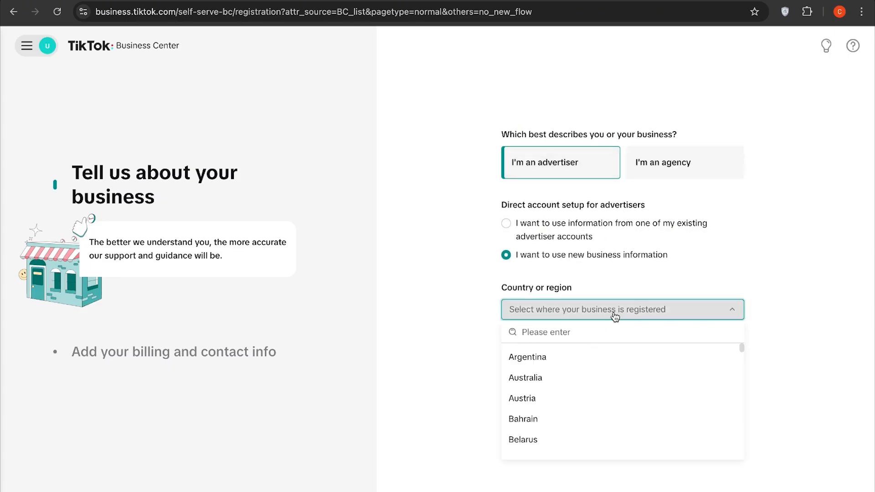
left_click(581, 326)
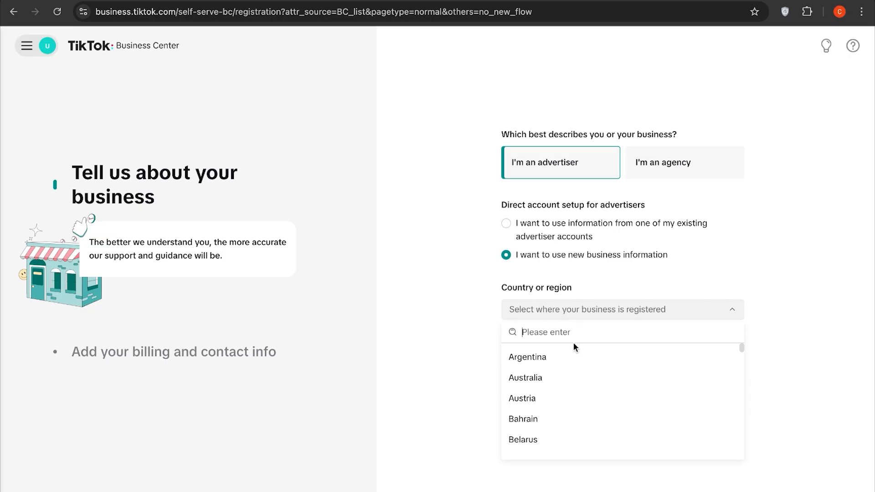
type("unit")
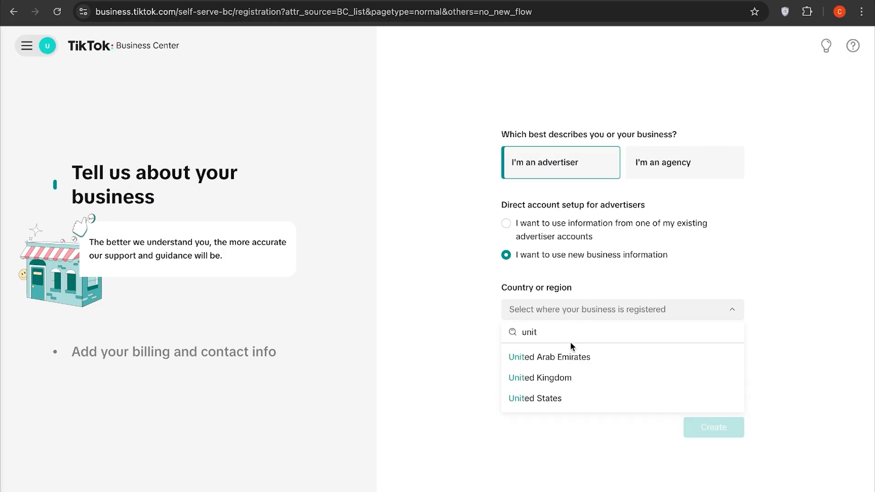
left_click(565, 398)
left_click(657, 325)
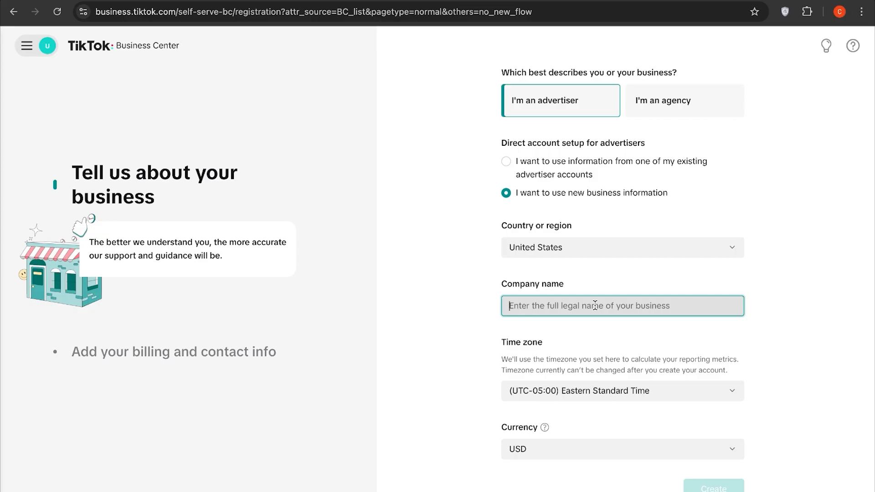
type("testing ")
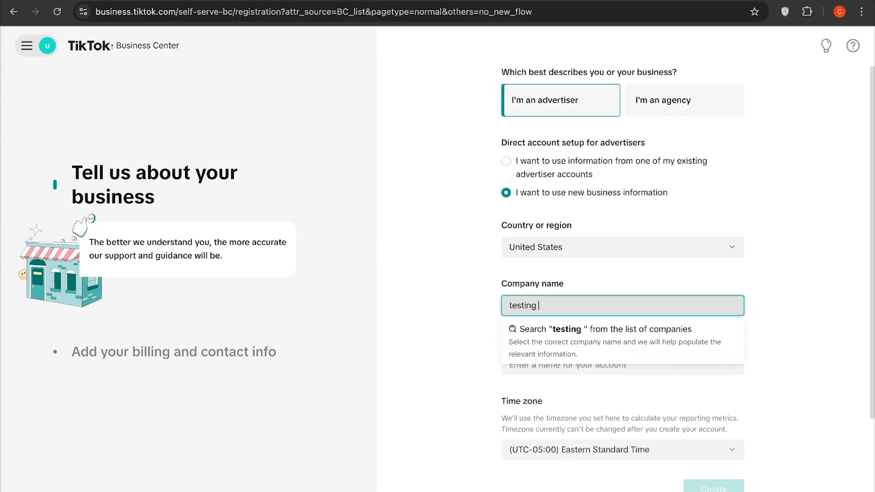
type("BM f")
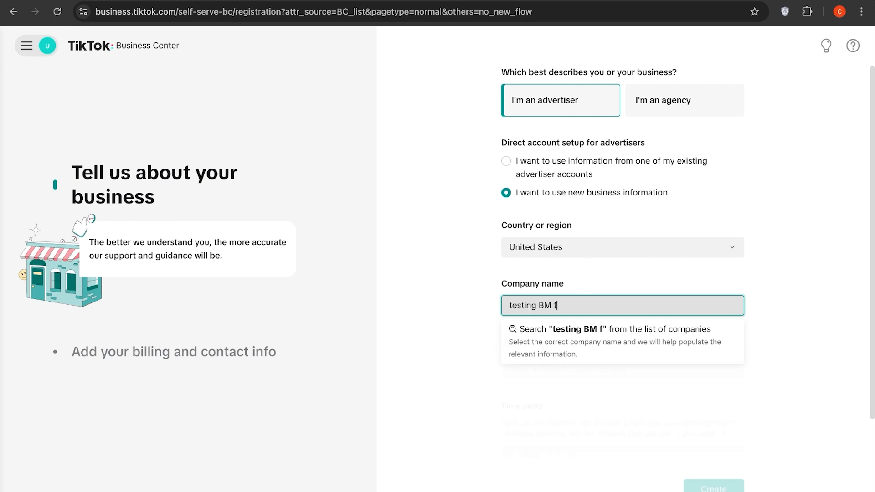
type("or vedio")
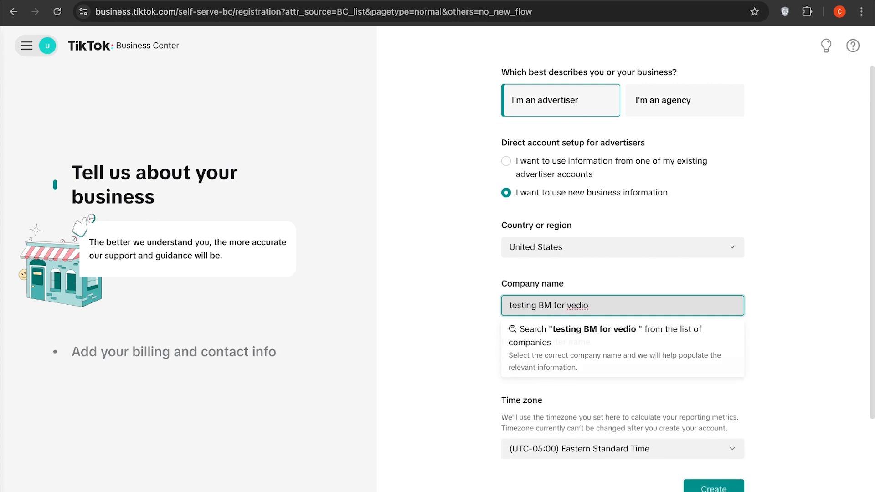
left_click(778, 319)
scroll(531, 299, "down", 1)
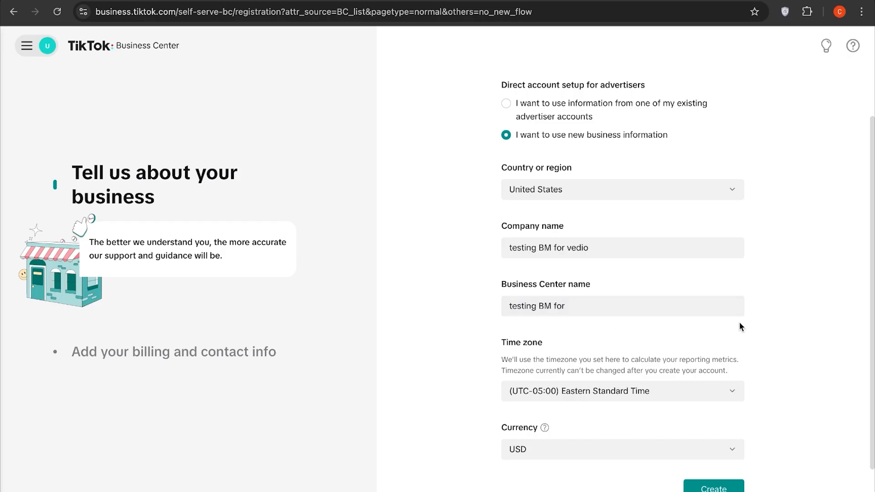
left_click(714, 489)
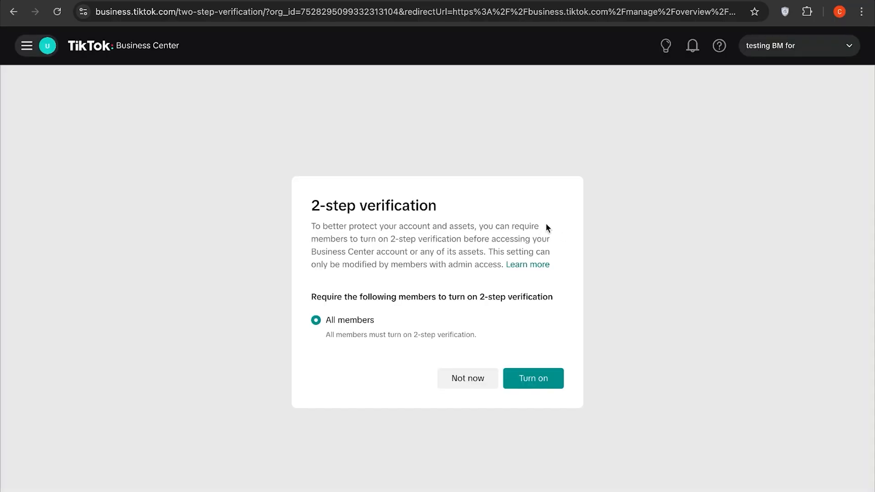
Skip 2-step verification and open the Business Center Accounts page.
left_click(486, 386)
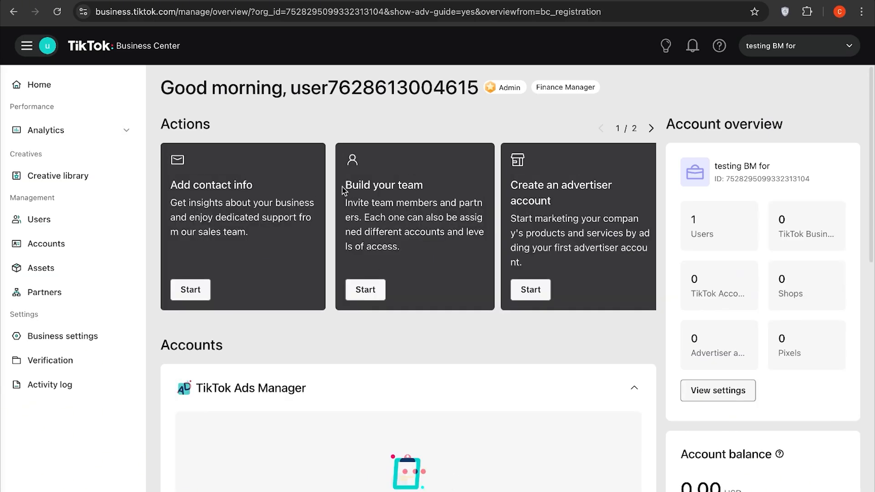
left_click(50, 247)
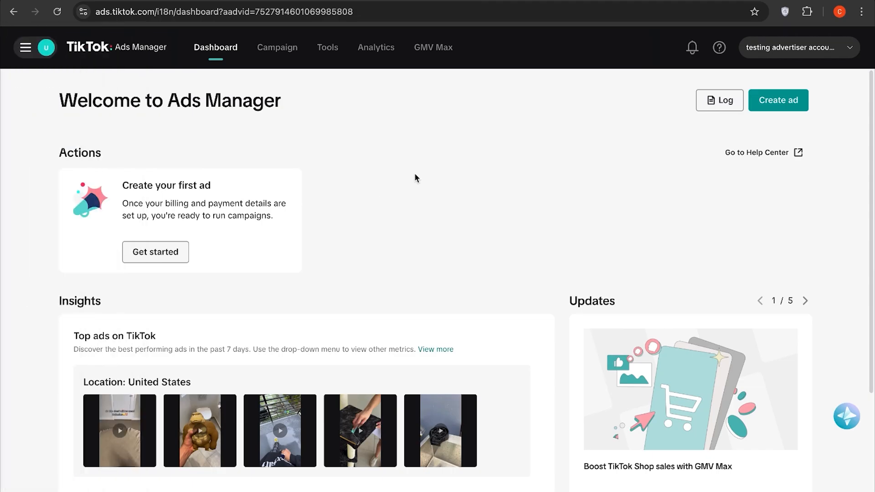
Show the current ad account's details and select its account ID.
left_click(770, 48)
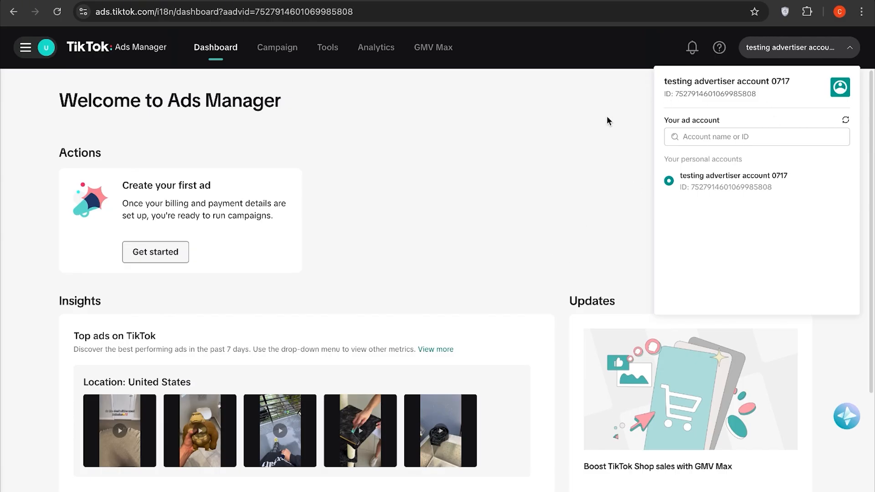
double_click(722, 95)
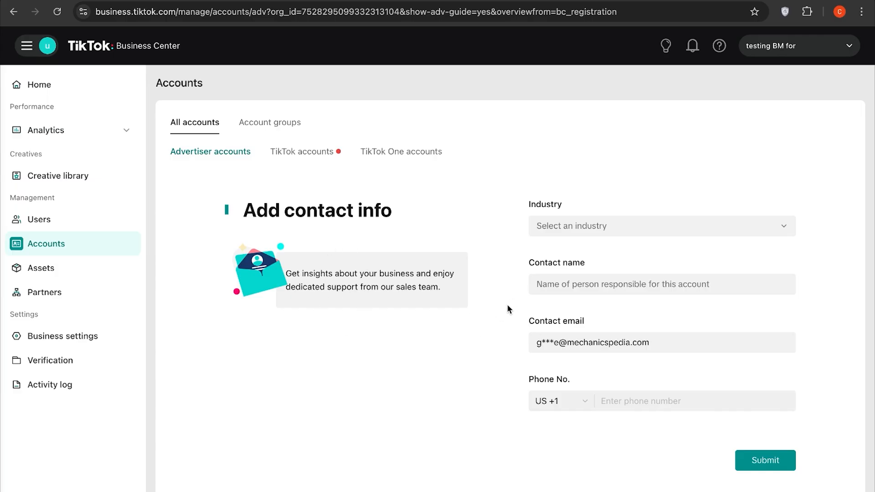
Set the industry to E-commerce > Cosmetics & Personal Care and enter the contact name.
left_click(622, 232)
left_click(644, 247)
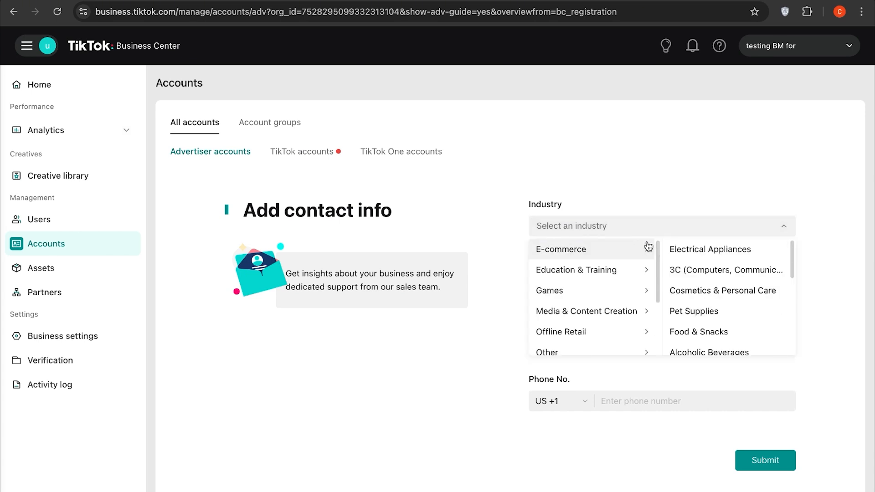
left_click(709, 290)
left_click(614, 285)
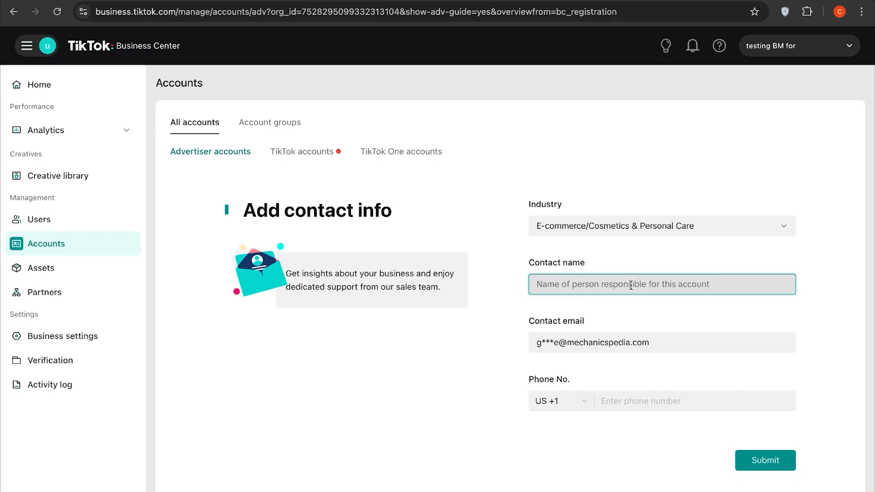
type("self")
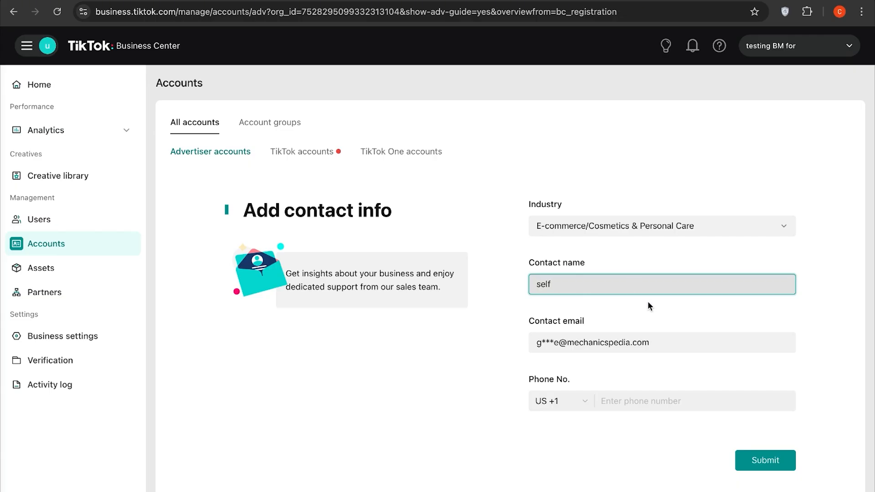
left_click(681, 308)
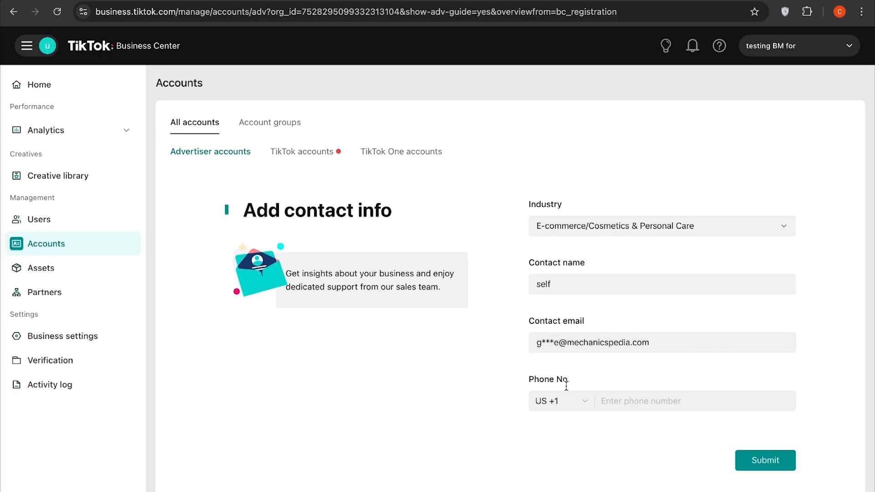
Paste the temporary US phone number without its leading 1 and submit the contact details.
left_click(630, 402)
left_click(304, 2)
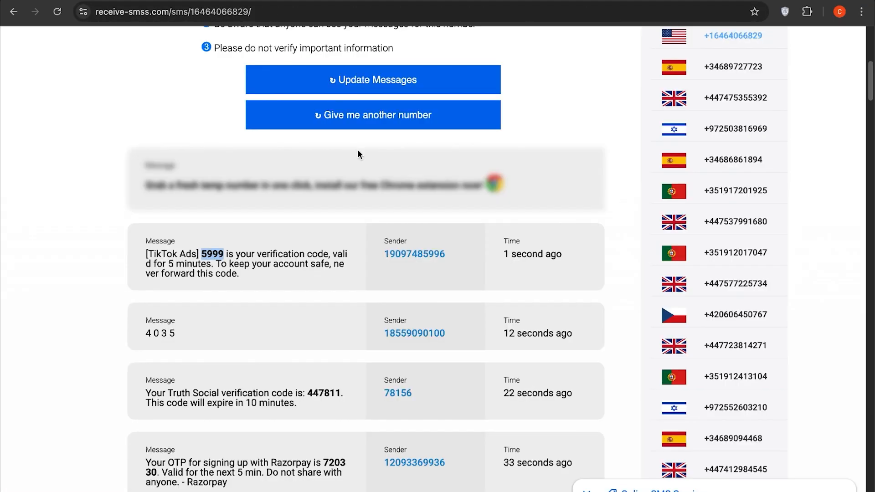
scroll(357, 153, "up", 9)
left_click(440, 173)
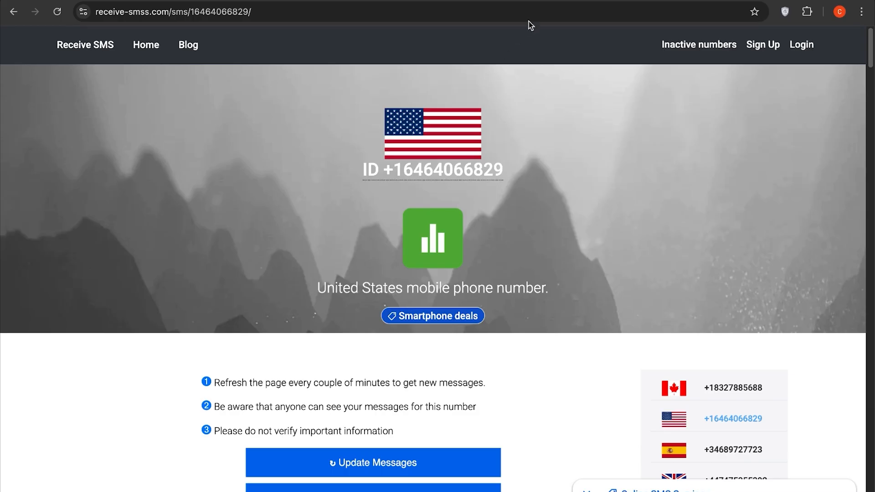
left_click(542, 4)
left_click(622, 389)
key("ctrl+v")
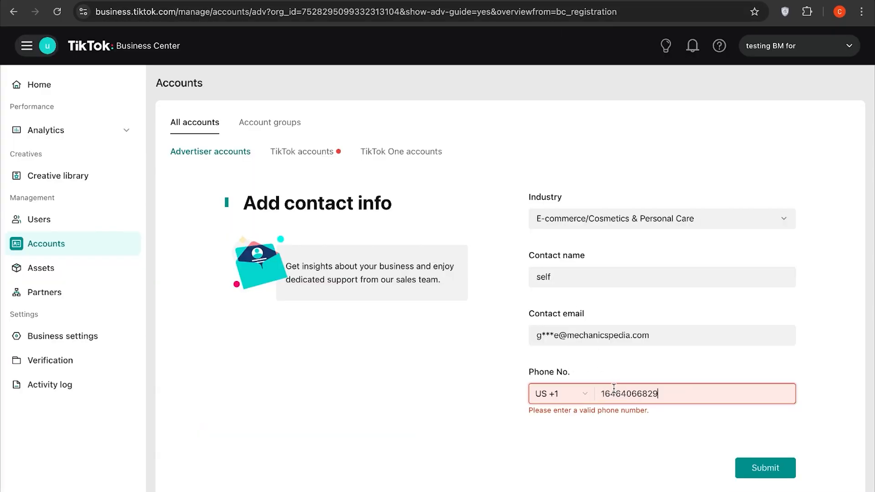
left_click(603, 394)
key("BackSpace")
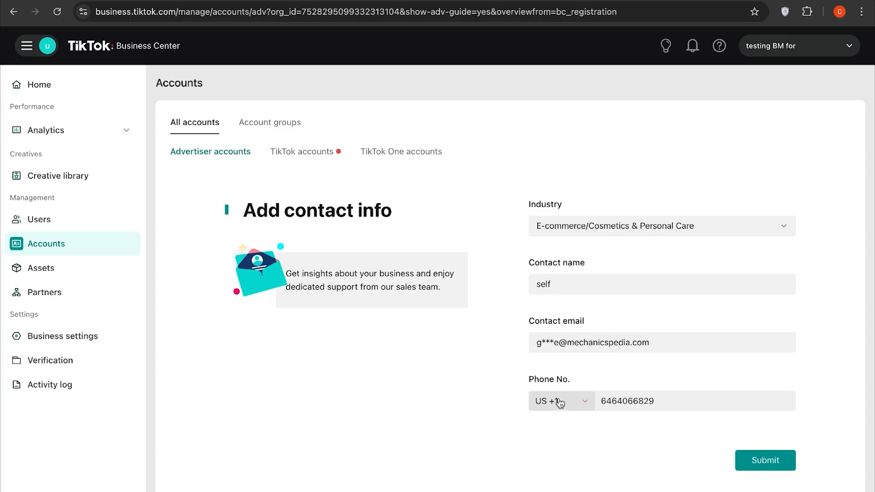
left_click(763, 460)
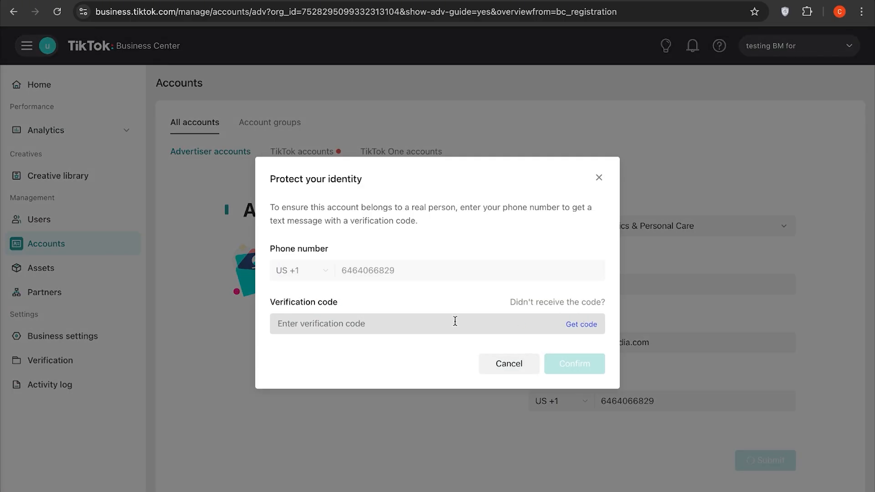
Request a text code, then refresh the receive-smss inbox until the TikTok Ads SMS arrives.
left_click(360, 321)
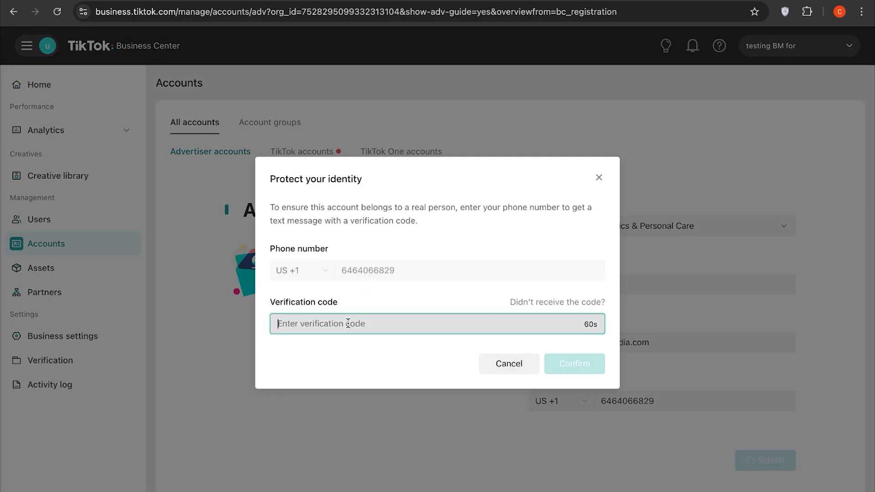
left_click(256, 0)
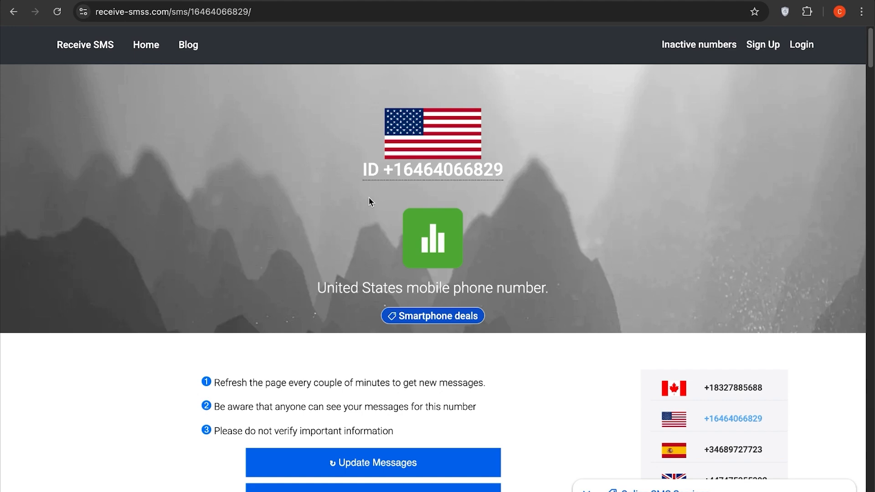
scroll(403, 219, "down", 7)
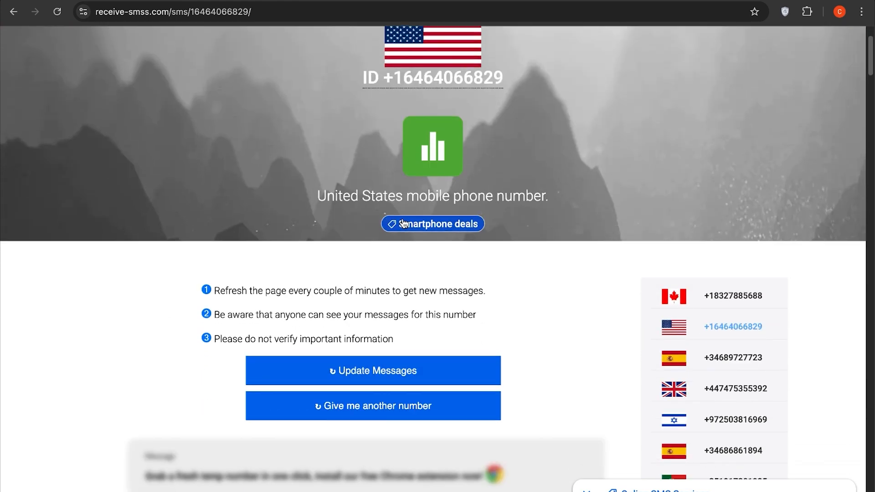
left_click(384, 156)
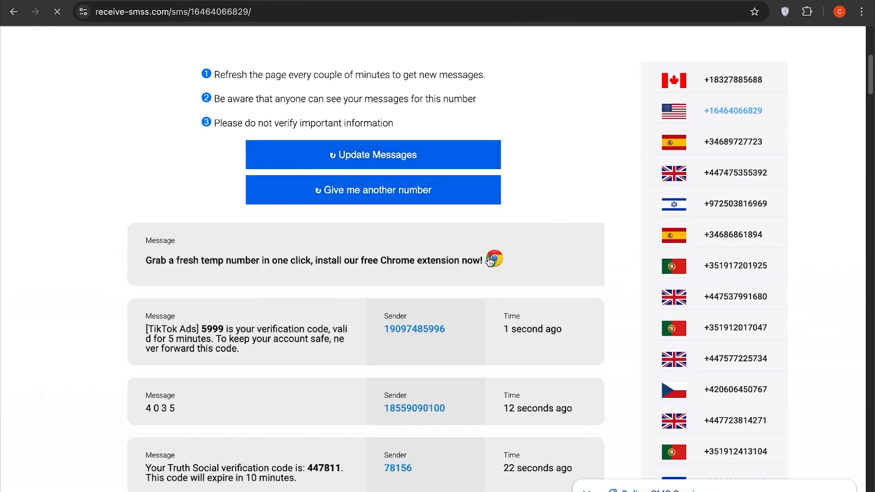
scroll(383, 273, "down", 5)
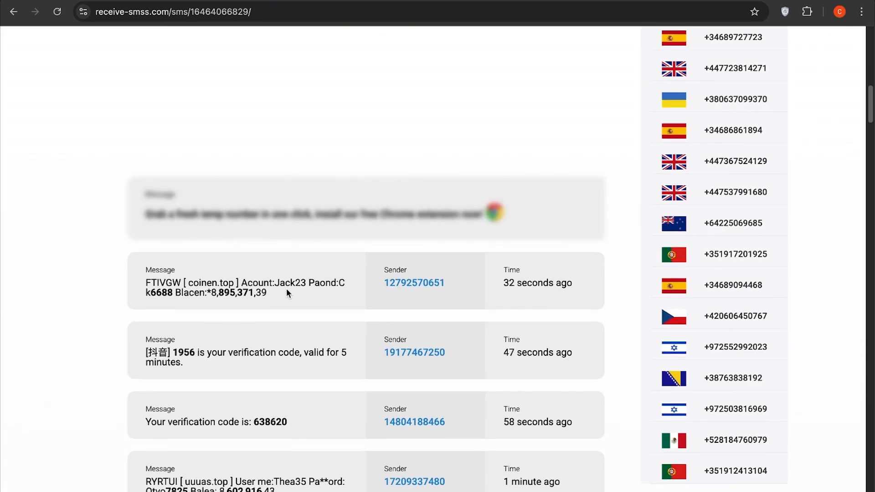
scroll(214, 374, "down", 4)
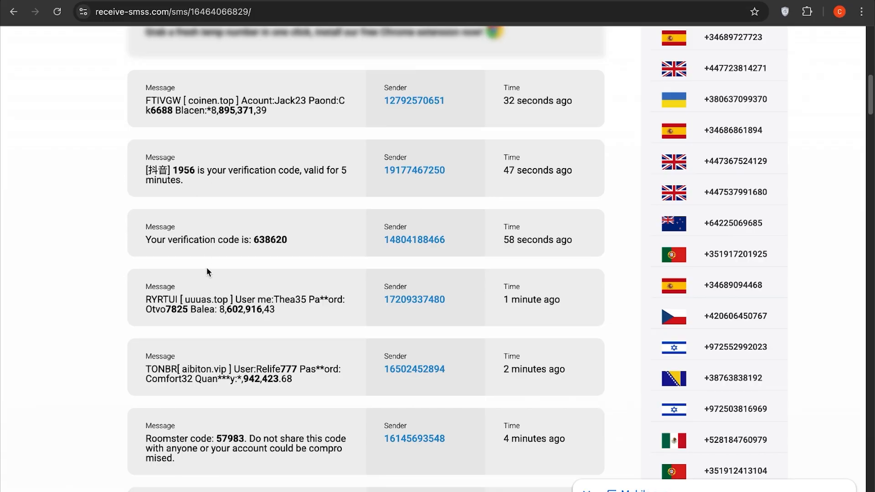
scroll(292, 242, "up", 4)
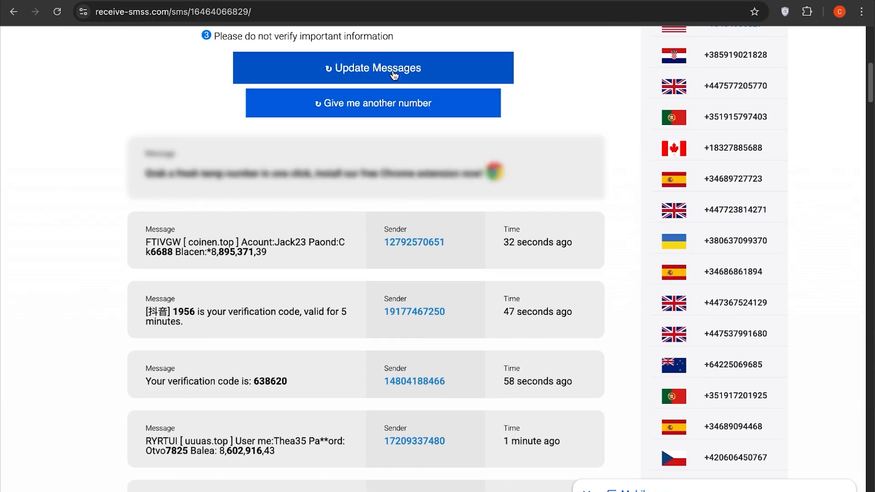
double_click(393, 69)
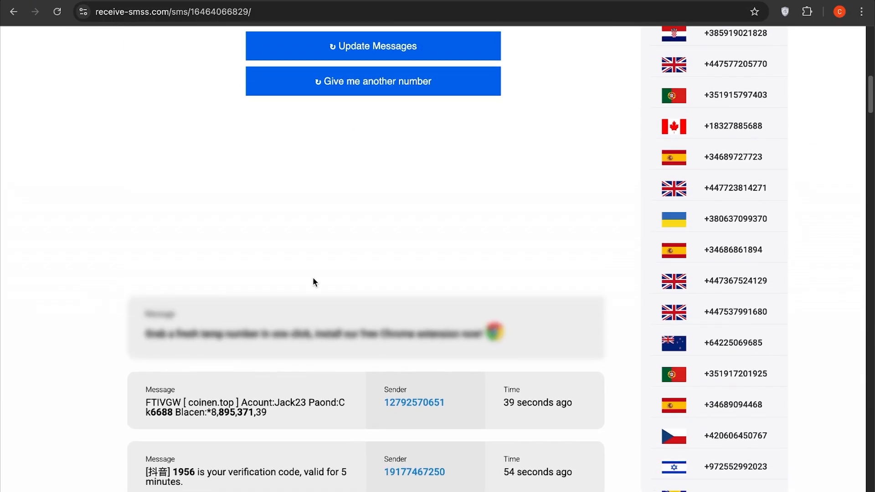
scroll(292, 328, "down", 5)
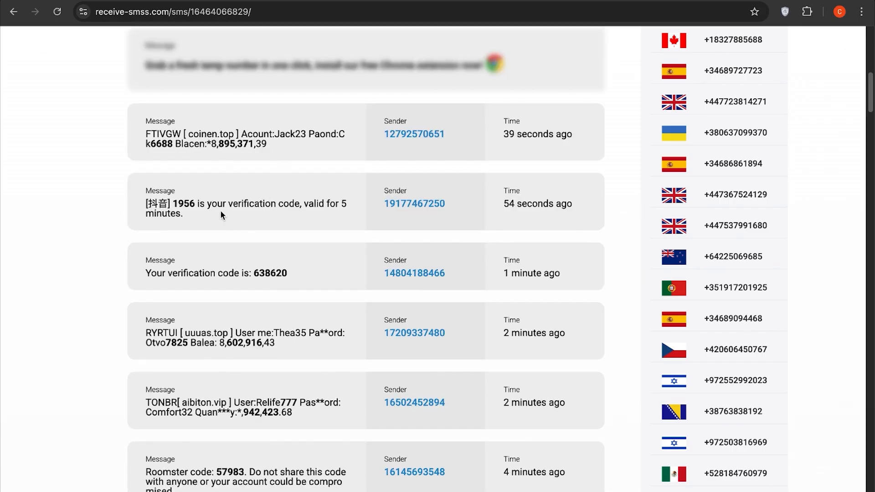
scroll(326, 275, "up", 5)
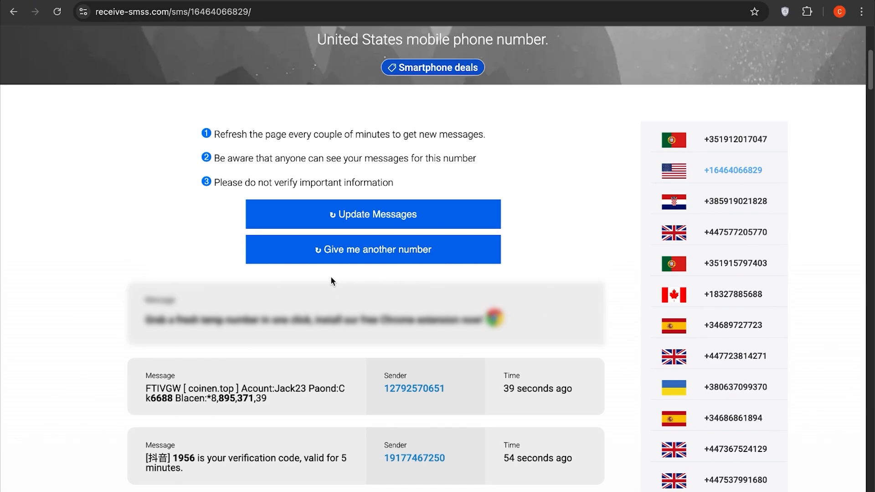
left_click(358, 213)
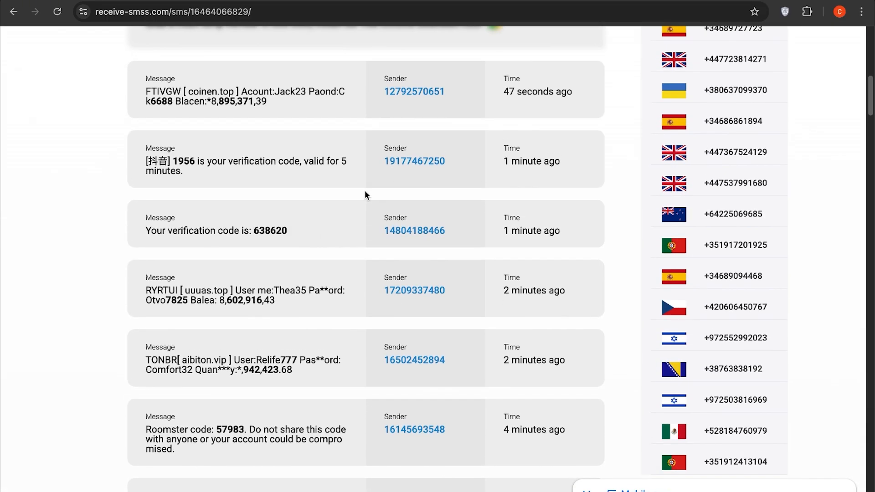
scroll(364, 190, "up", 3)
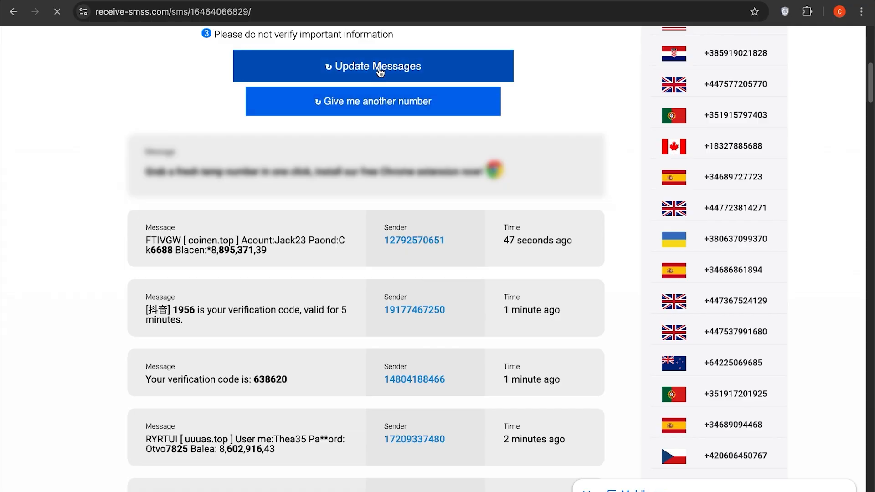
left_click(379, 70)
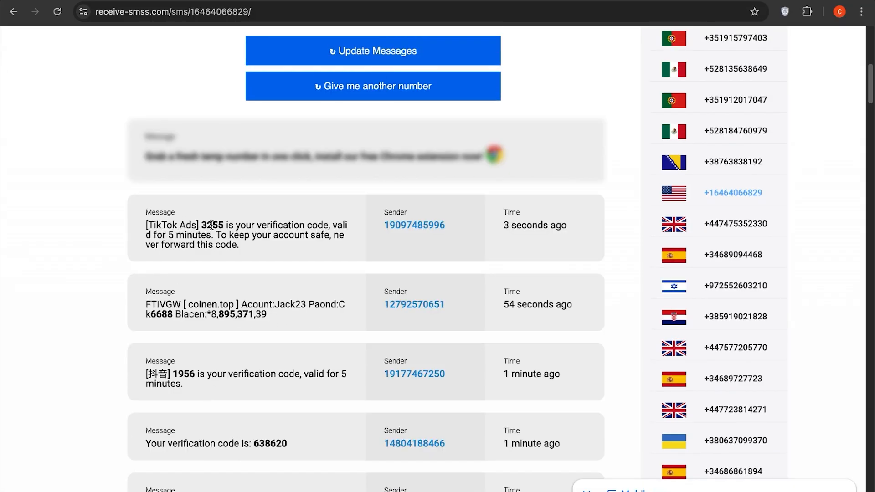
Copy the TikTok Ads verification code, paste it into the dialog, and confirm.
double_click(212, 225)
key("ctrl+c")
key("ctrl+shift+Tab")
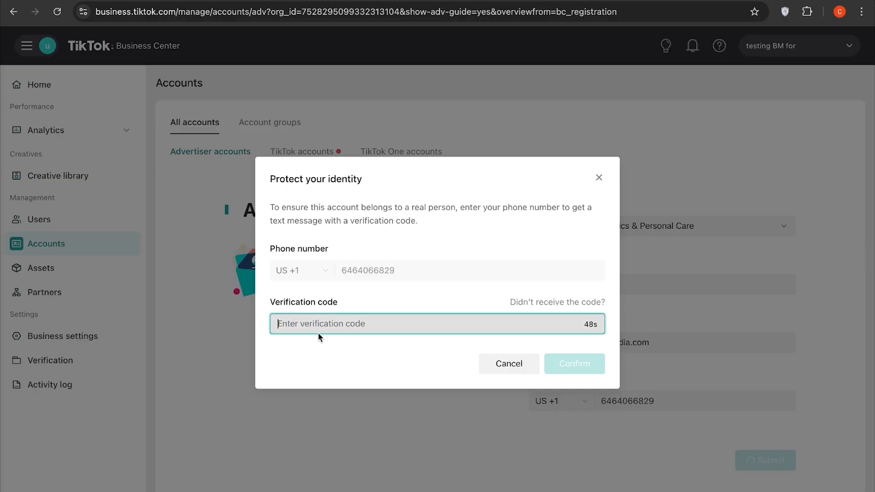
key("ctrl+v")
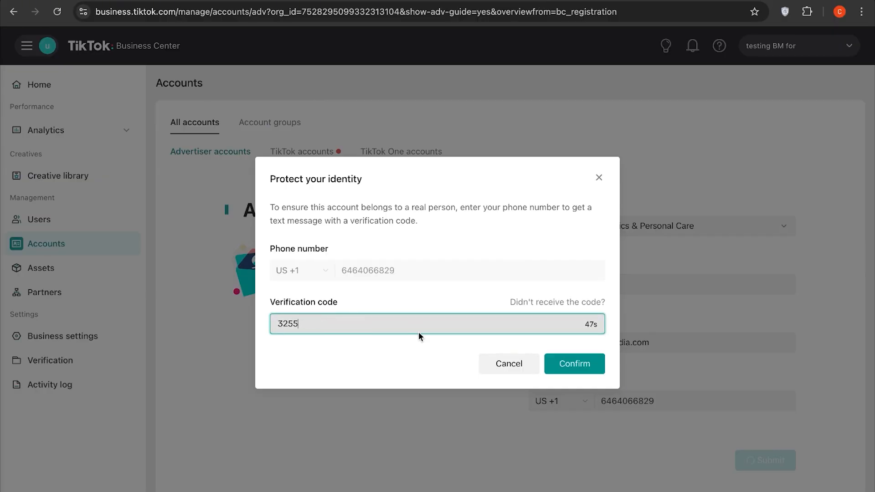
left_click(551, 364)
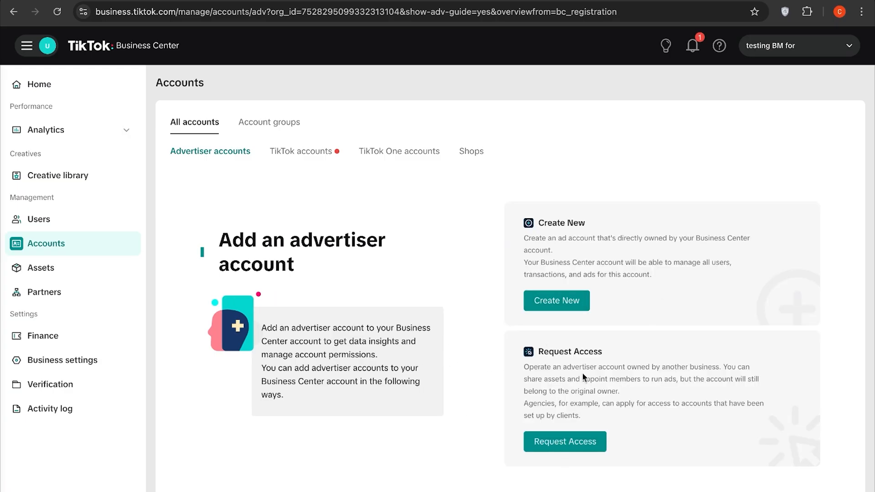
Request Admin access to testing advertiser account 0717 by its pasted ID, then dismiss Account added.
left_click(586, 443)
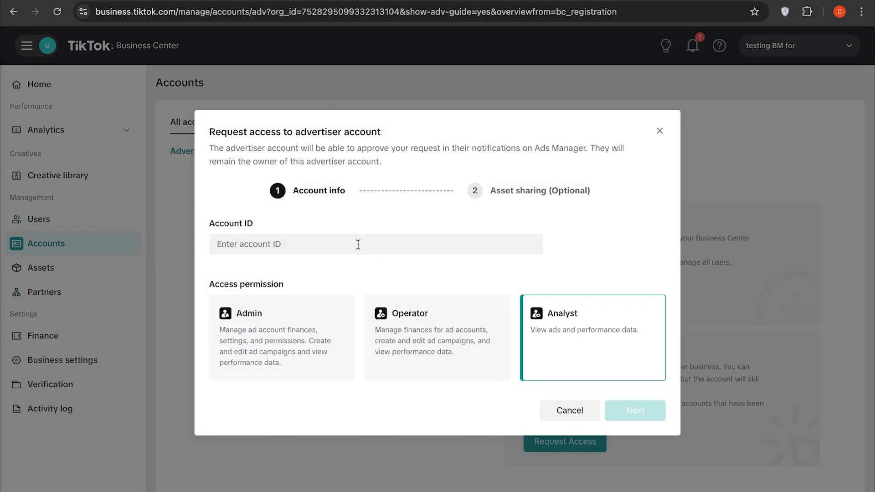
left_click(345, 252)
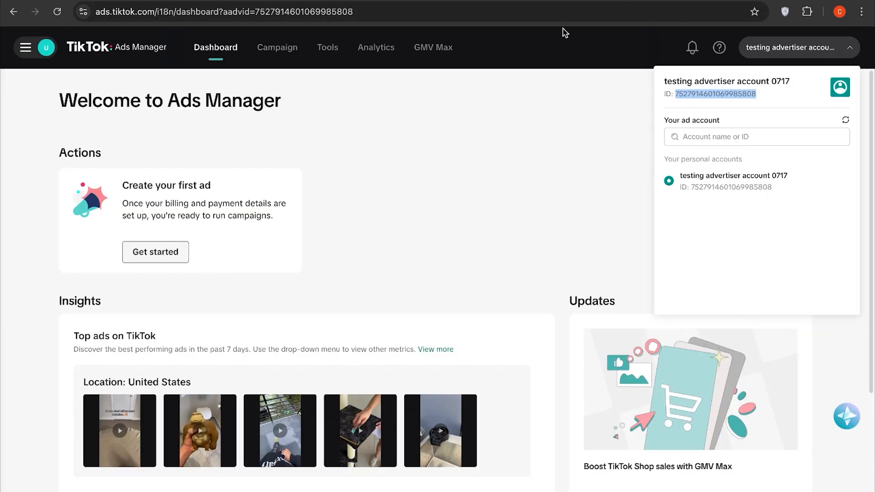
left_click(544, 0)
key("ctrl+v")
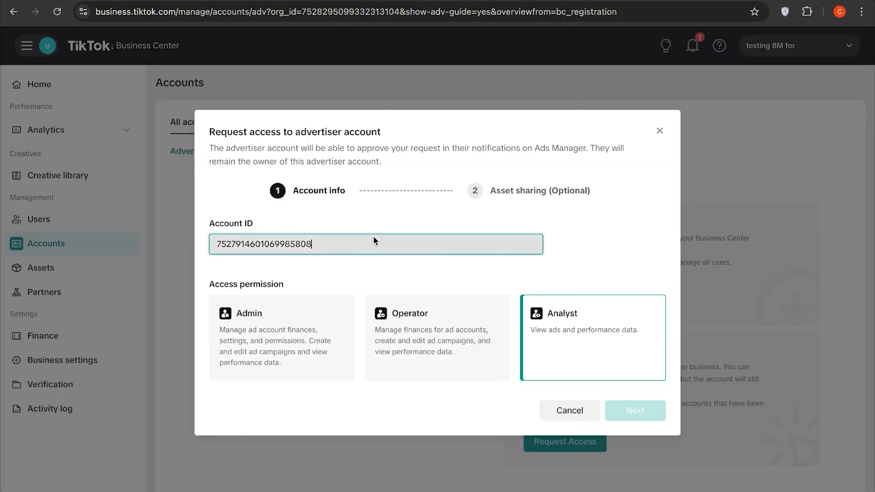
left_click(295, 358)
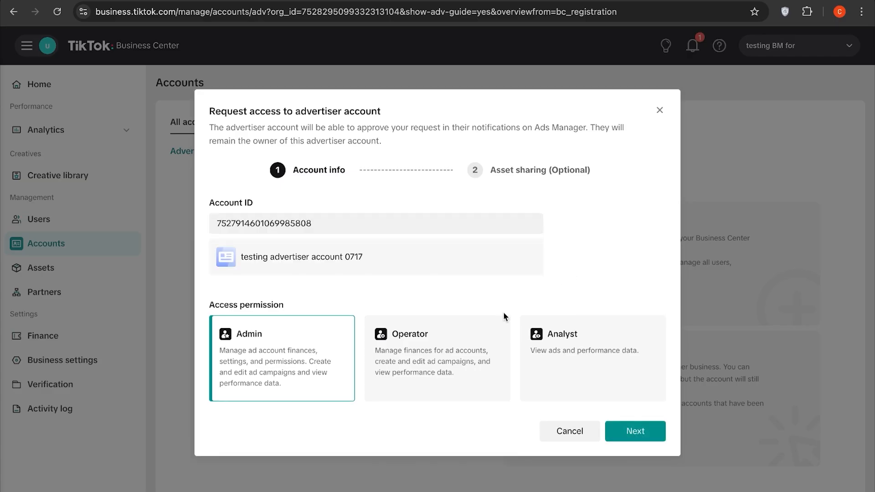
left_click(645, 433)
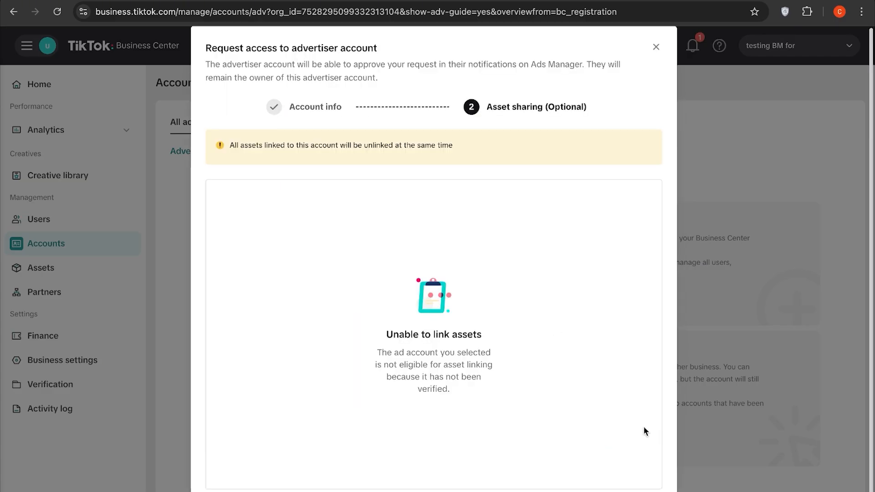
scroll(557, 308, "down", 1)
scroll(507, 262, "up", 1)
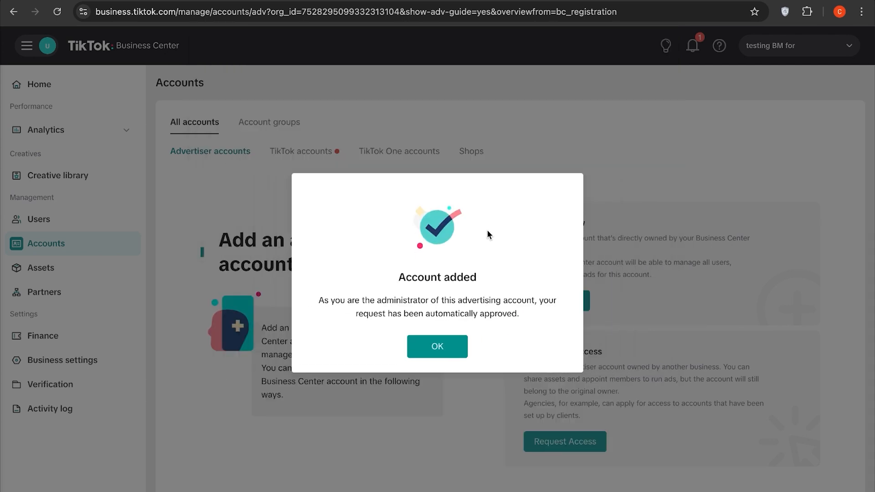
left_click(445, 349)
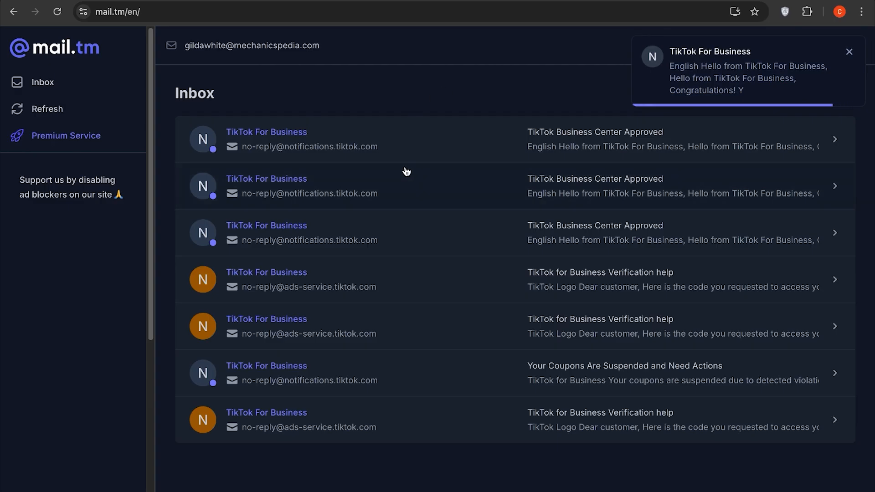
Read the 'TikTok Business Center Approved' email, then return to the inbox and Business Center.
left_click(601, 146)
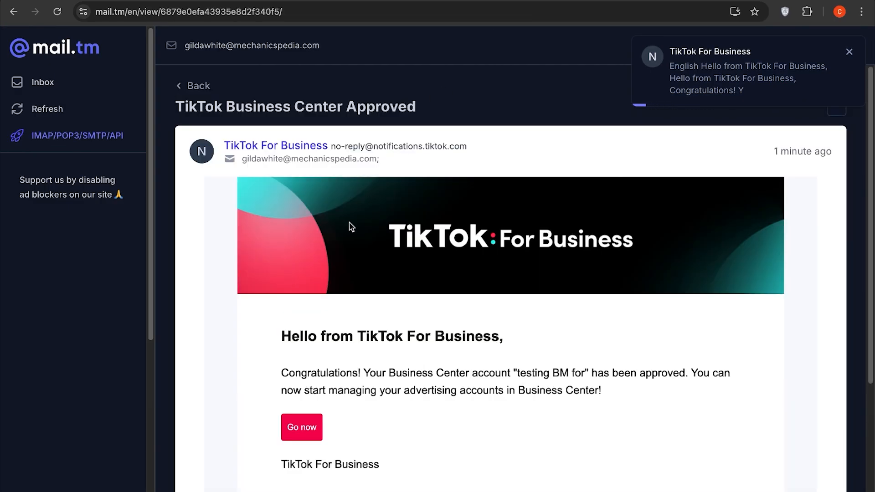
scroll(320, 246, "down", 3)
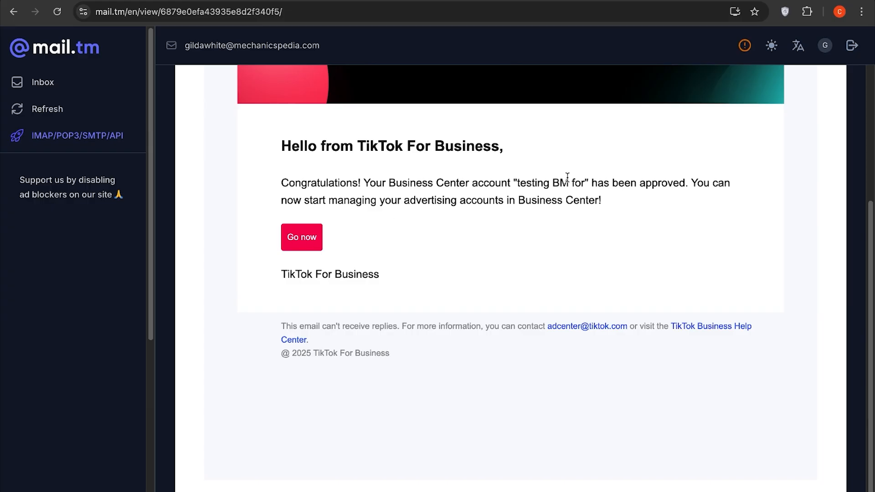
scroll(341, 197, "up", 2)
scroll(341, 198, "up", 3)
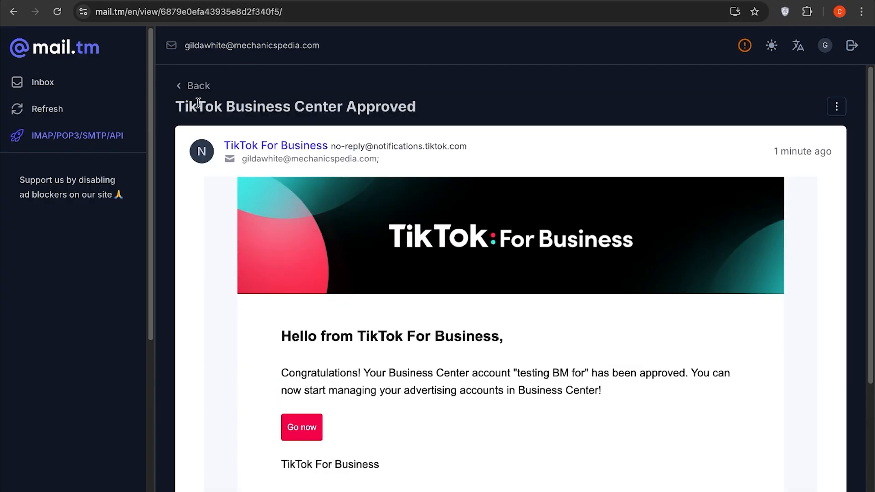
left_click(195, 86)
key("ctrl+Tab")
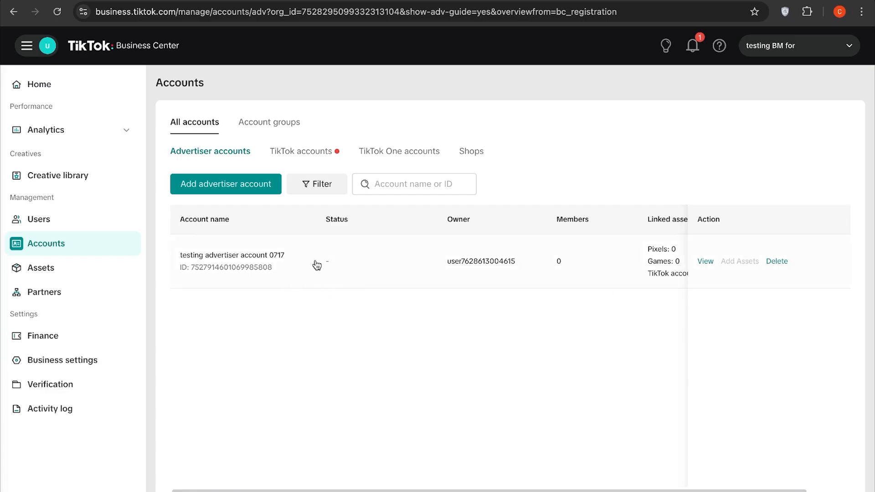
Request Admin access to advertiser account ByP 555 +7 by pasting its ID, then close Request sent.
left_click(232, 187)
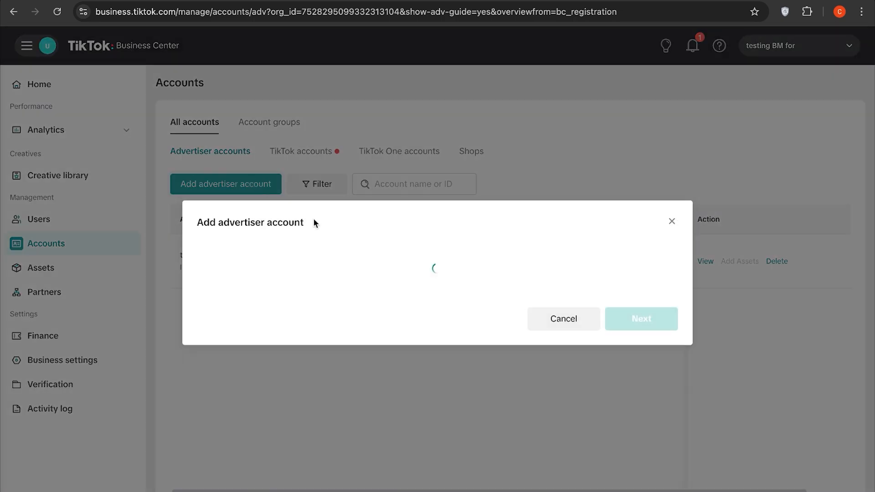
left_click(546, 283)
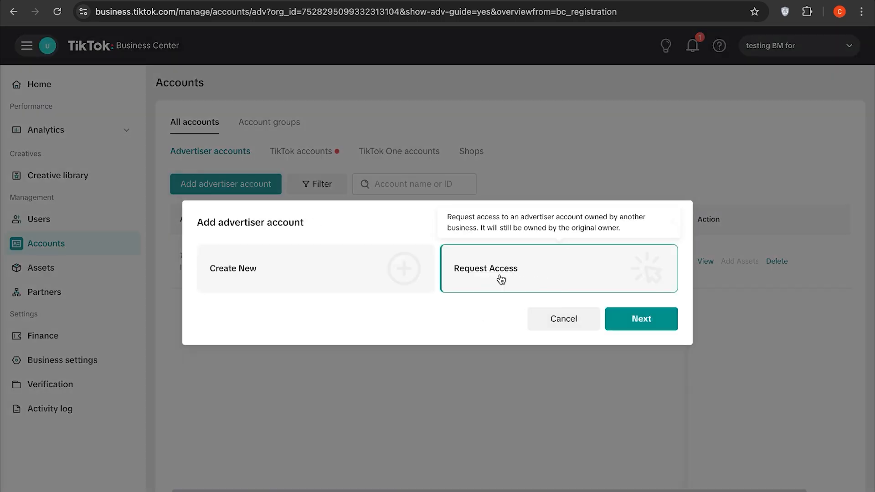
left_click(643, 318)
left_click(296, 345)
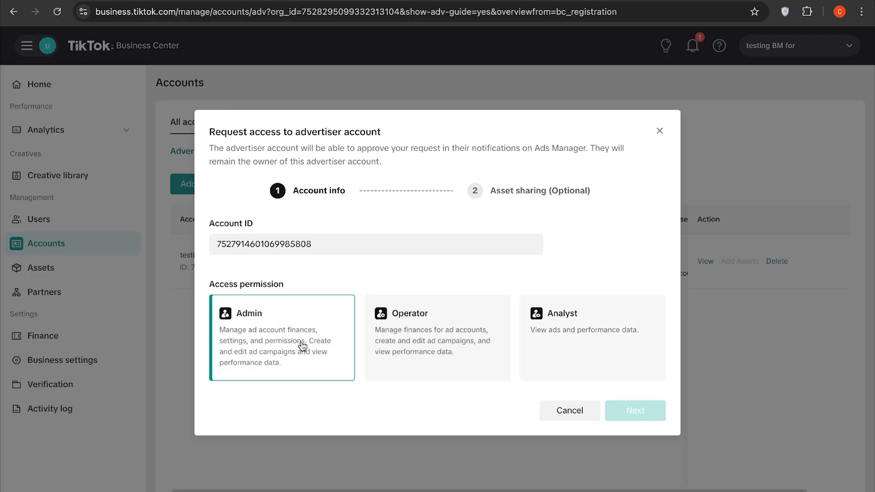
key("ctrl+Left")
key("ctrl+Left")
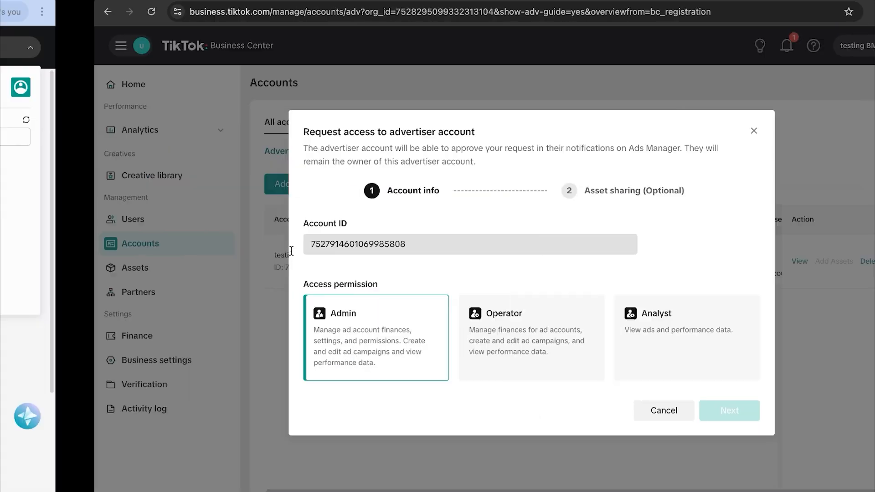
key("ctrl+Right")
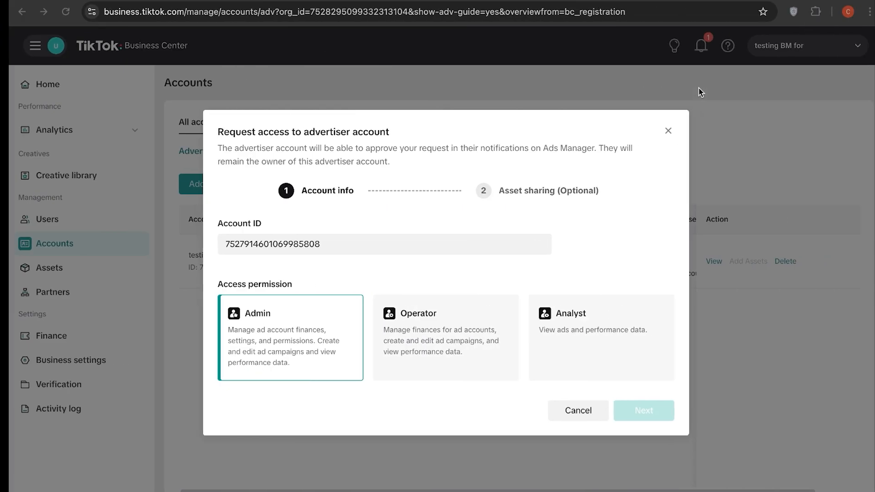
double_click(460, 250)
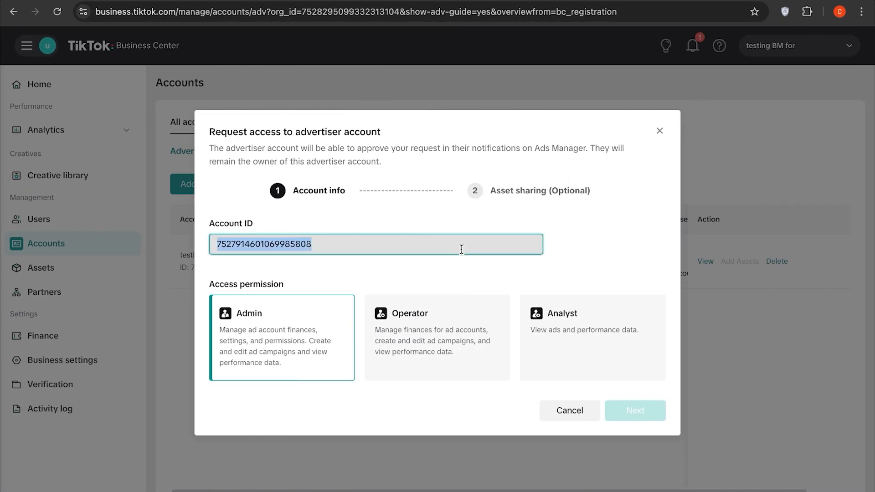
key("ctrl+v")
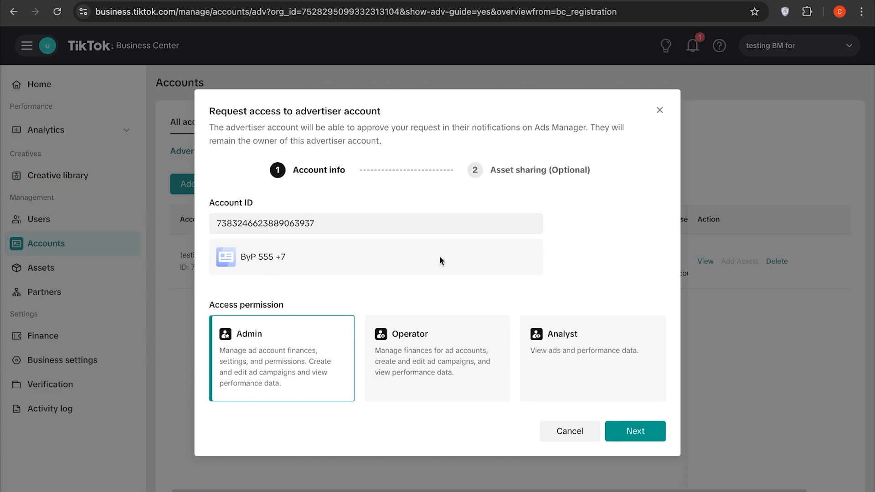
left_click(638, 441)
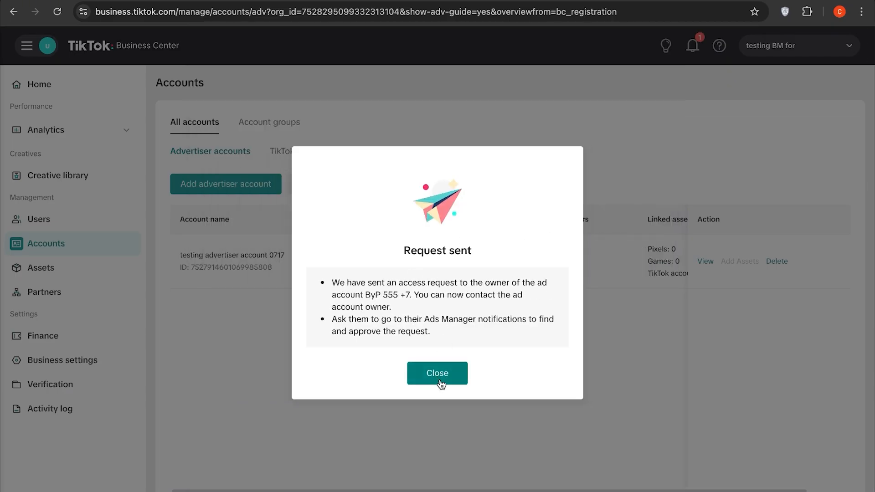
left_click(437, 373)
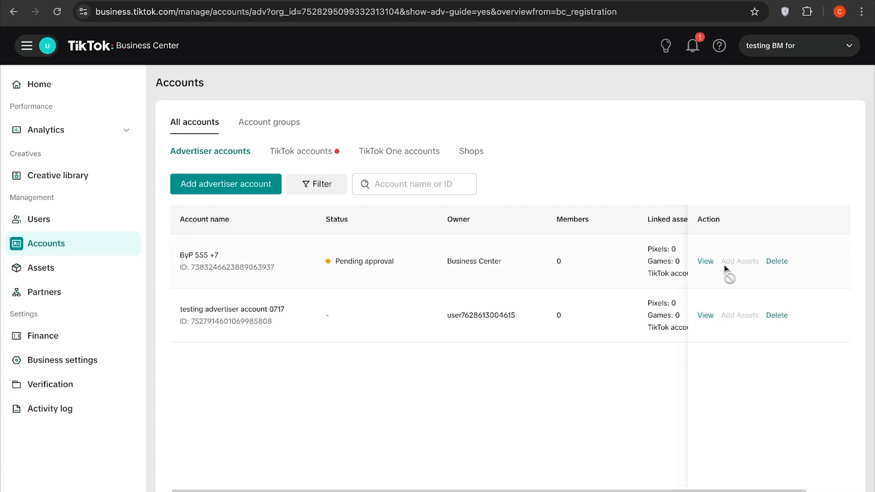
Resend the ByP 555 +7 access request and copy its invitation link, closing both panels.
left_click(705, 263)
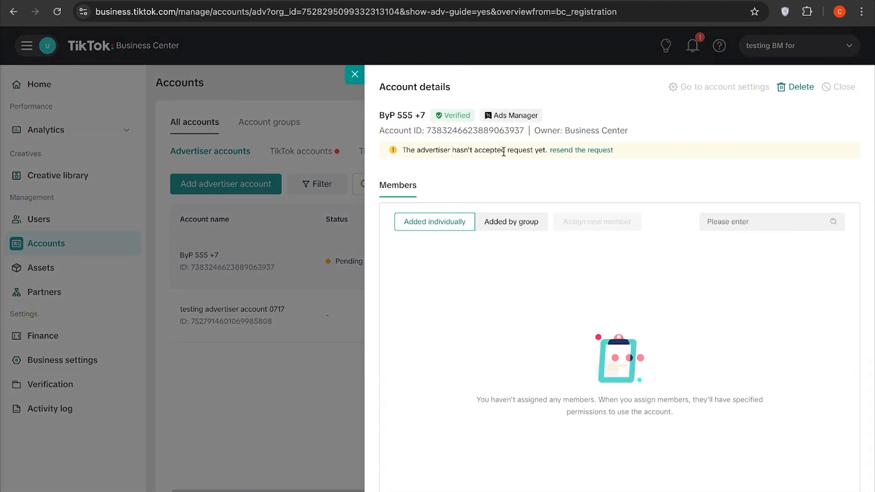
left_click(571, 154)
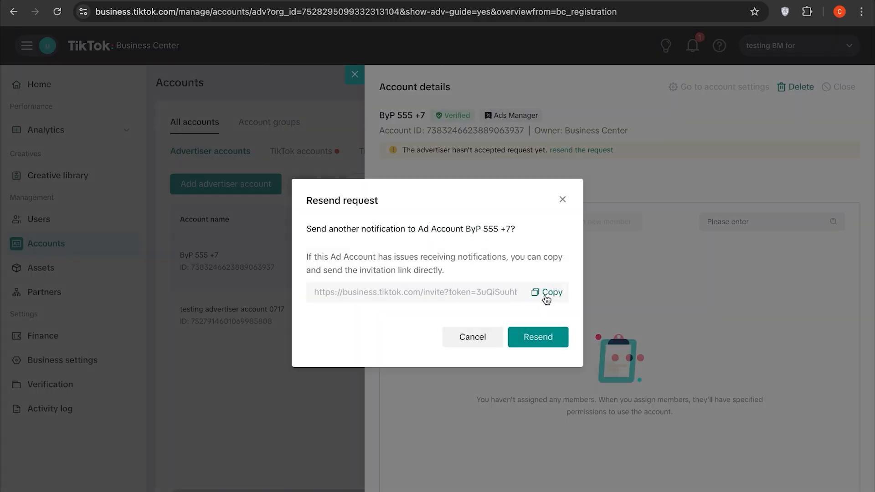
left_click(547, 297)
left_click(547, 299)
left_click(561, 201)
left_click(354, 75)
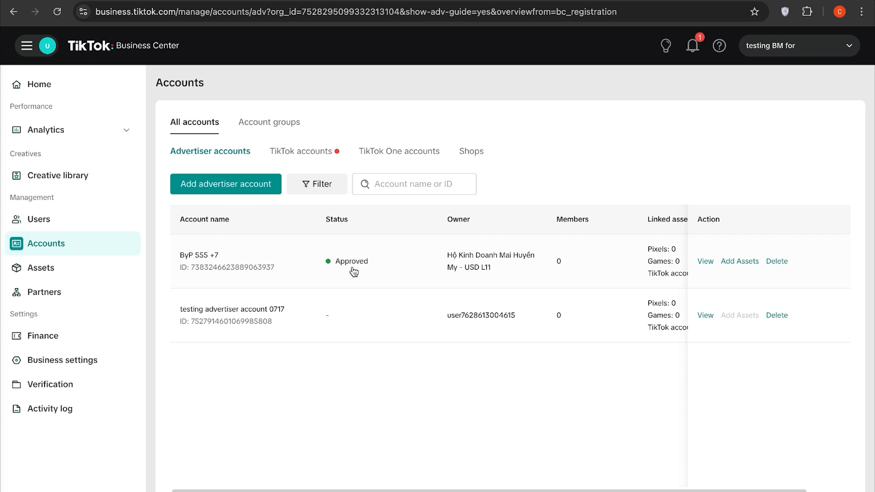
In the Ads Manager window, open Events Manager from the Tools menu.
key("ctrl+Left")
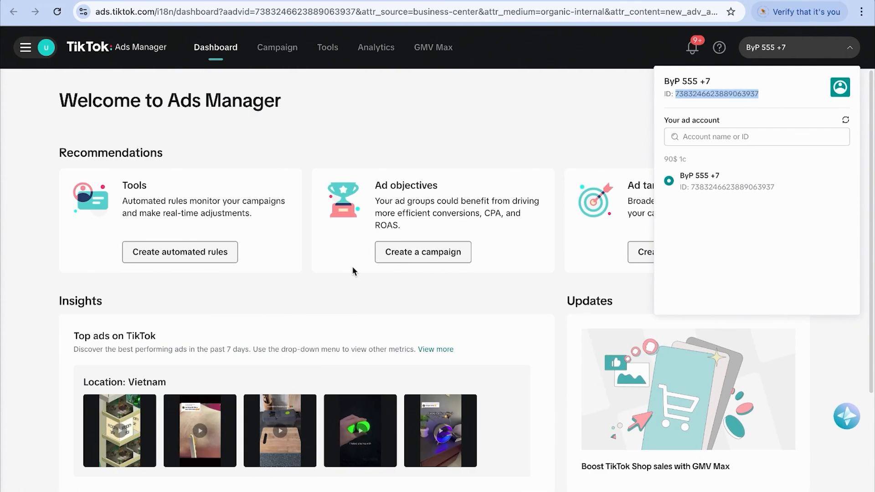
mouse_move(755, 63)
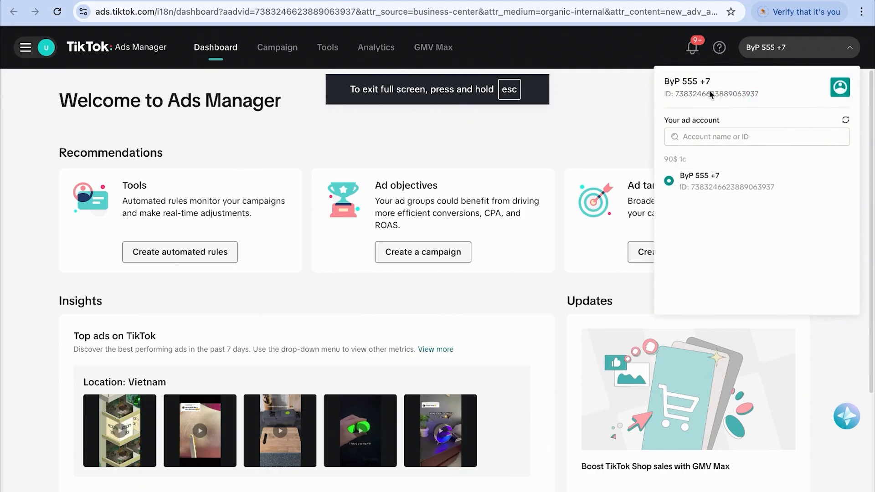
mouse_move(322, 58)
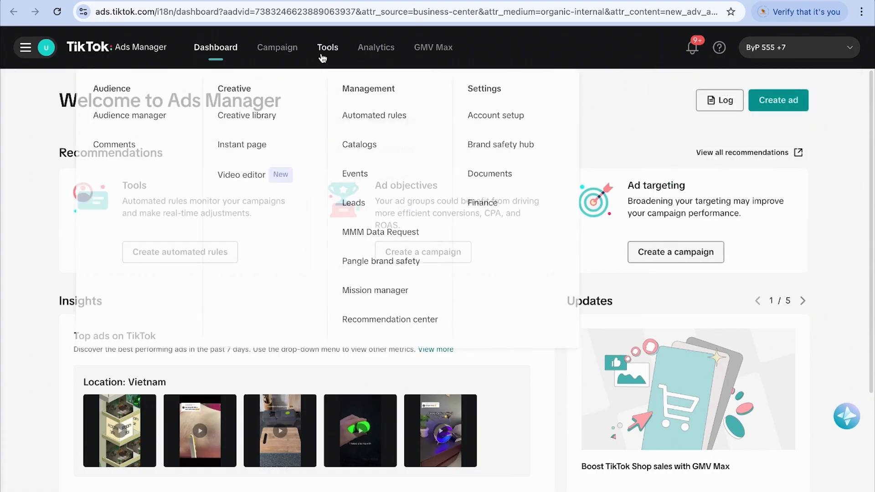
left_click(376, 166)
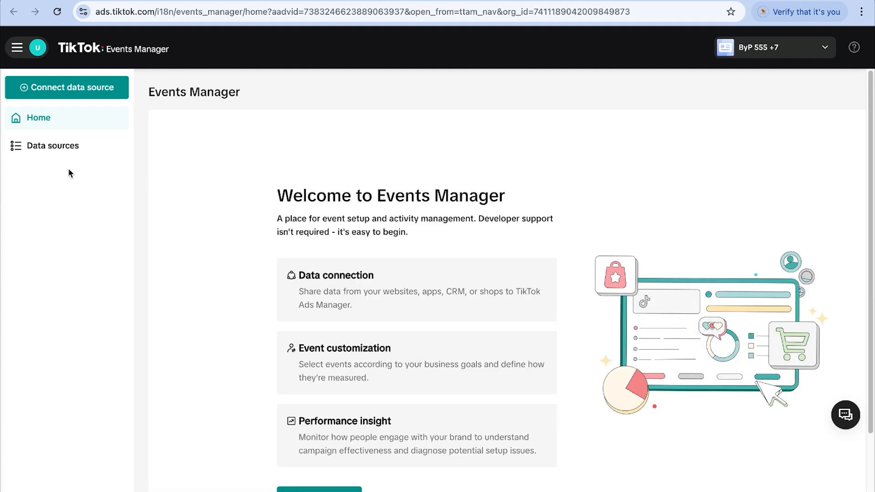
Start connecting a new data source from Data sources, then return to Business Center.
left_click(60, 155)
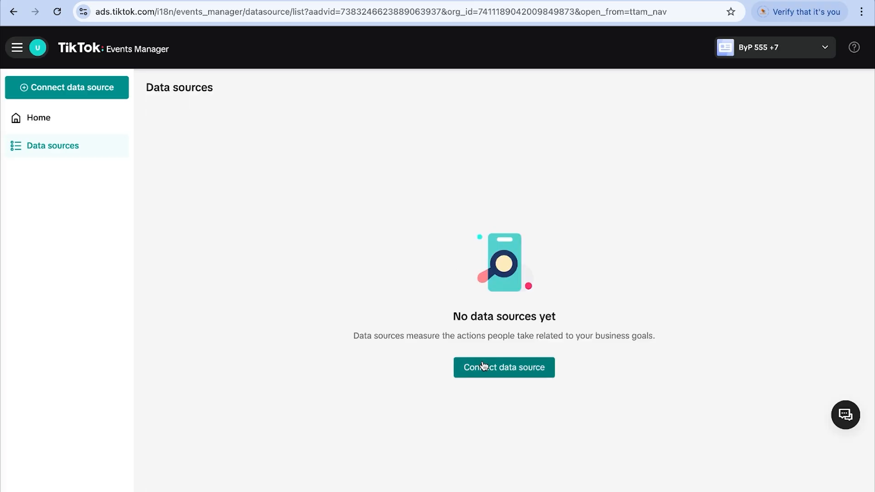
left_click(471, 366)
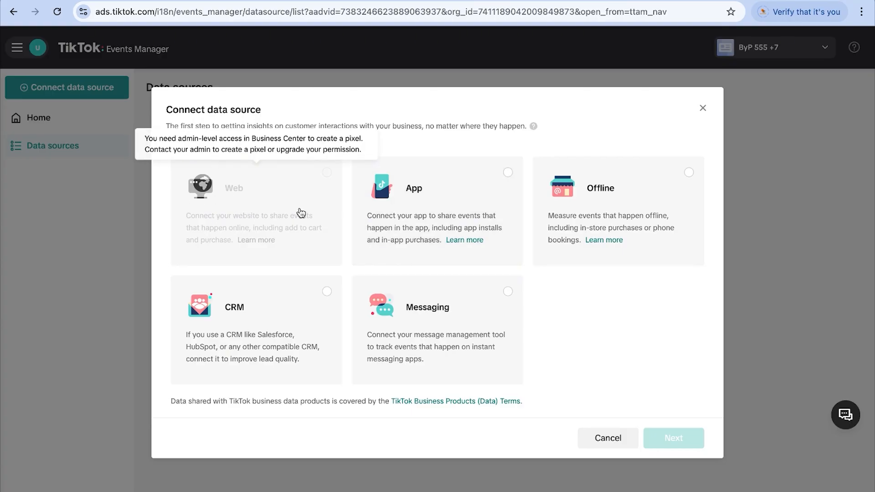
key("ctrl+Right")
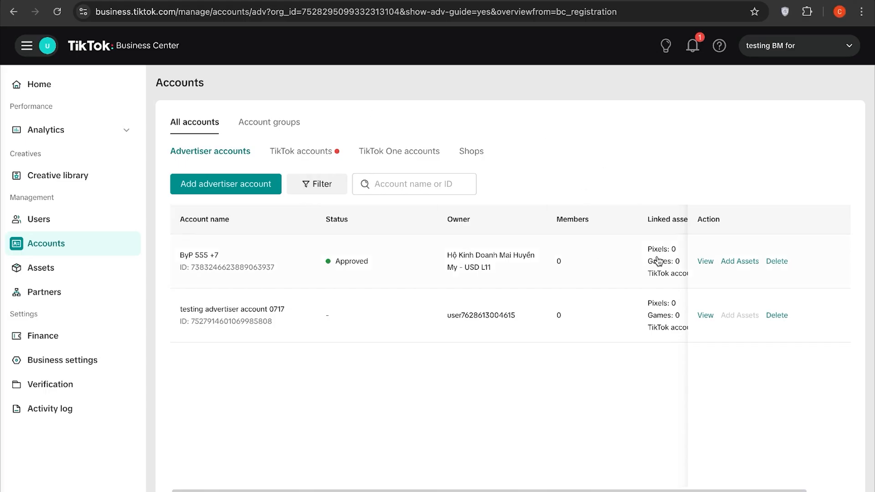
Assign the Business Center user Admin access on ByP 555 +7 and open it in Ads Manager.
left_click(706, 261)
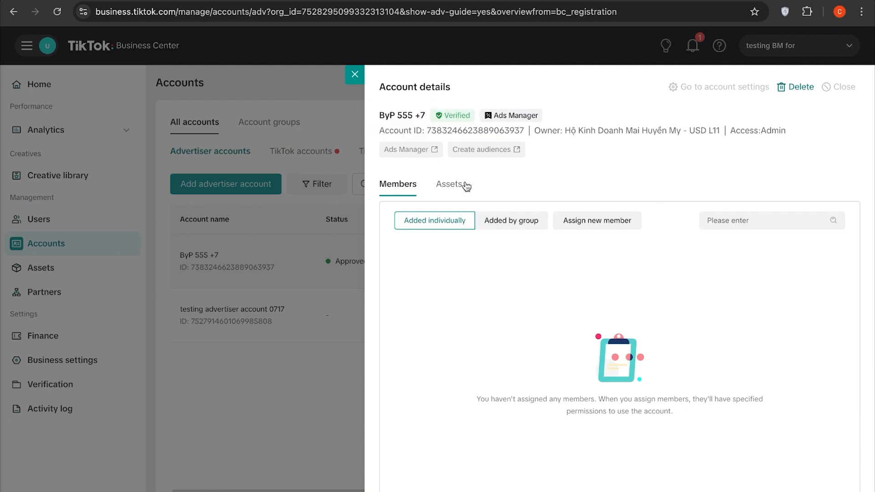
left_click(605, 228)
scroll(420, 237, "down", 1)
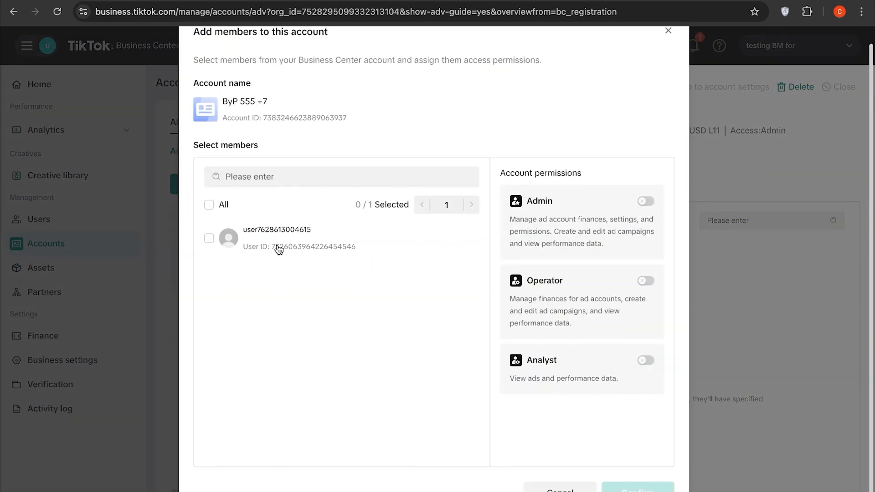
left_click(299, 248)
left_click(645, 201)
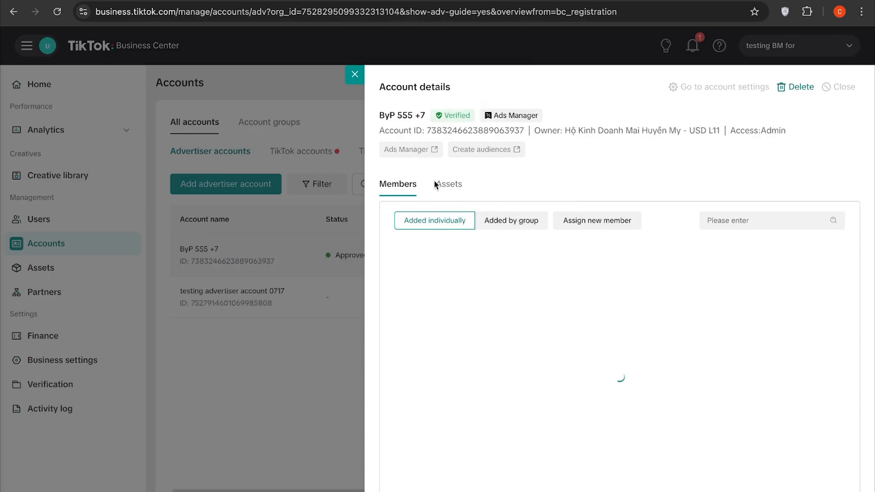
left_click(418, 152)
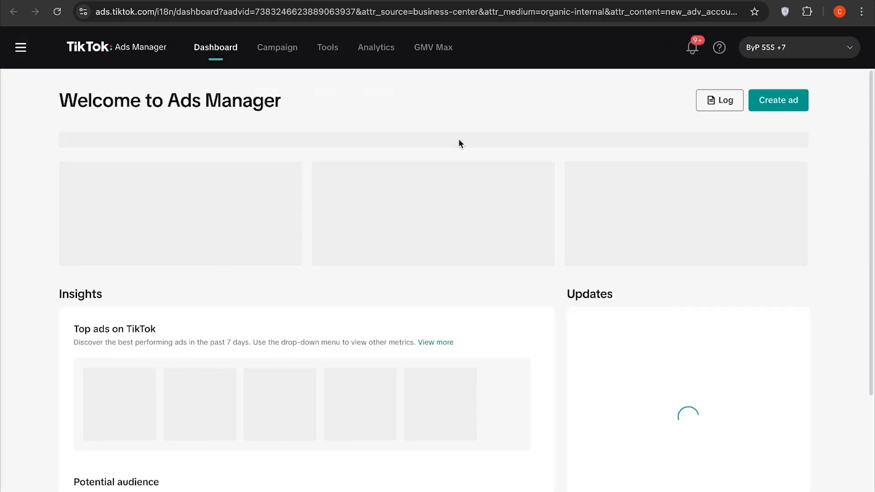
Open Events Manager and choose Email on the Identity verification required page.
left_click(792, 53)
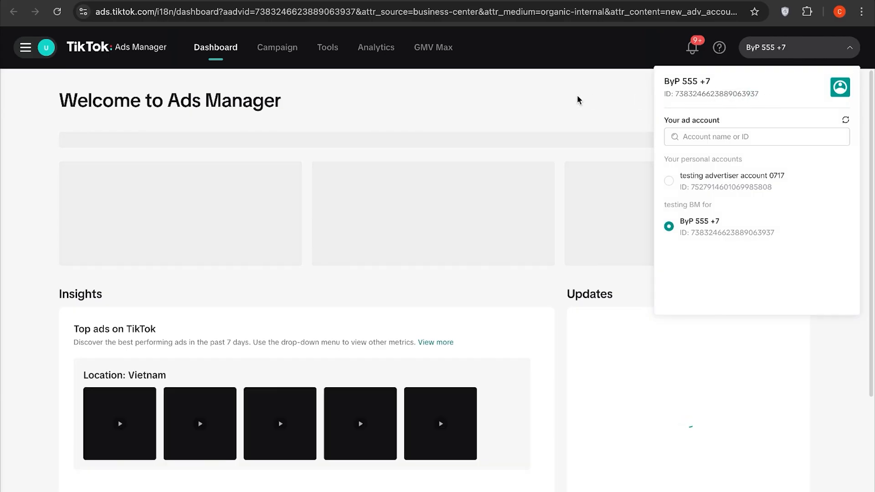
mouse_move(328, 54)
double_click(371, 204)
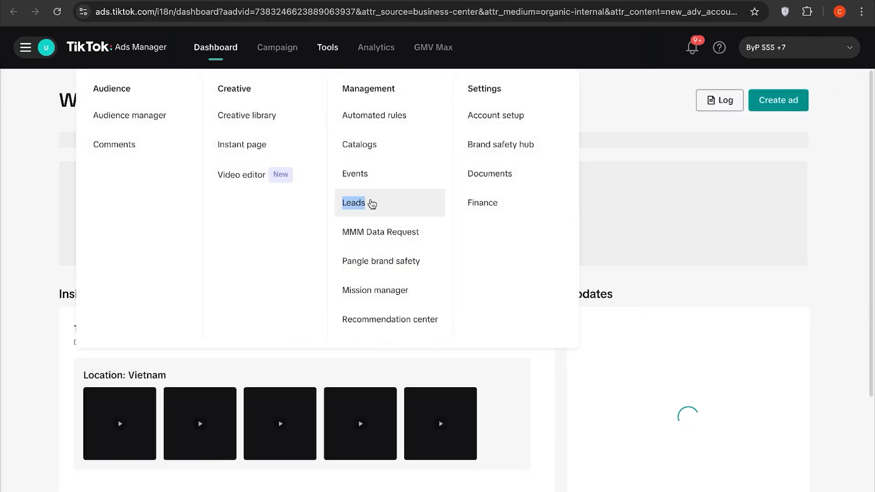
left_click(371, 172)
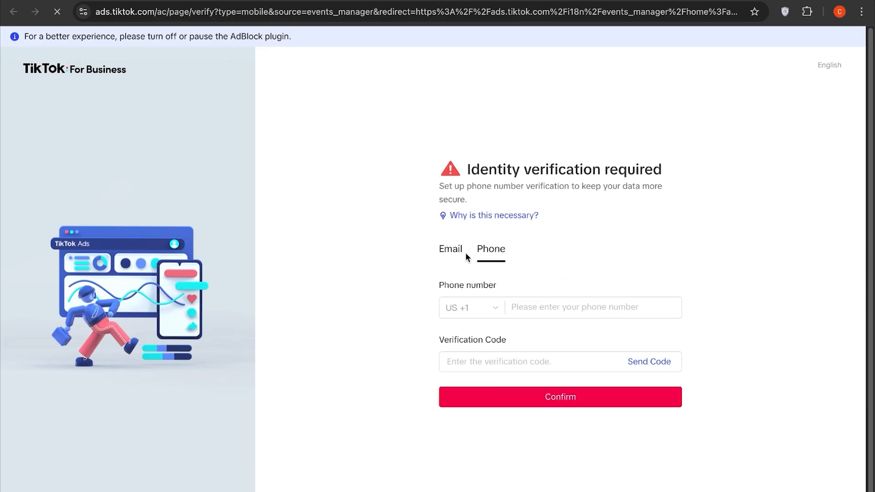
left_click(465, 254)
Enter the temporary mailbox address as the verification email and request a code.
left_click(496, 301)
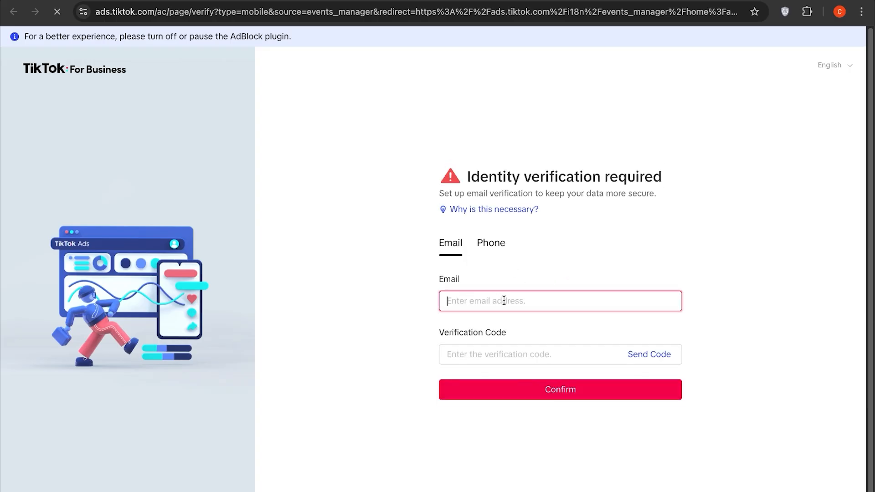
left_click(160, 1)
left_click(198, 40)
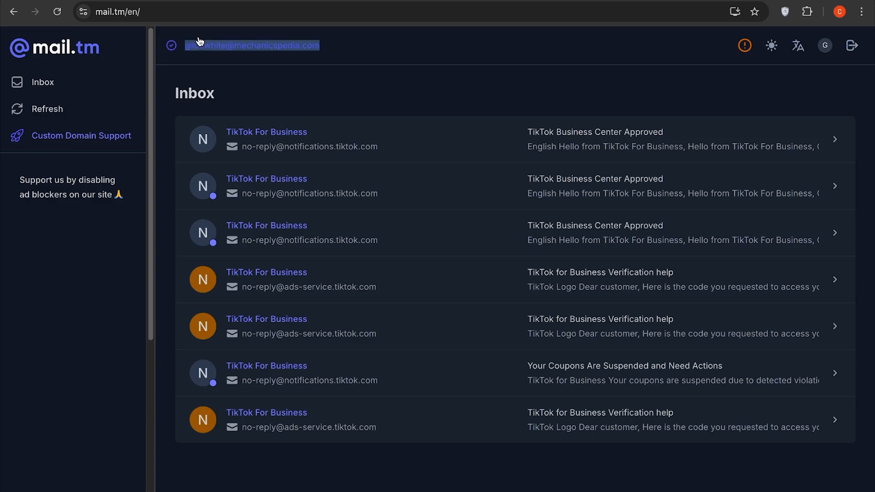
left_click(319, 0)
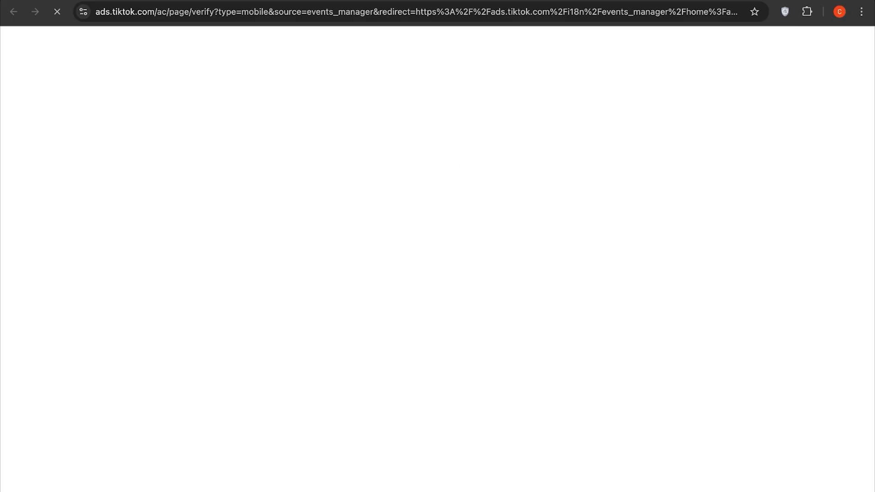
left_click(501, 301)
key("ctrl+v")
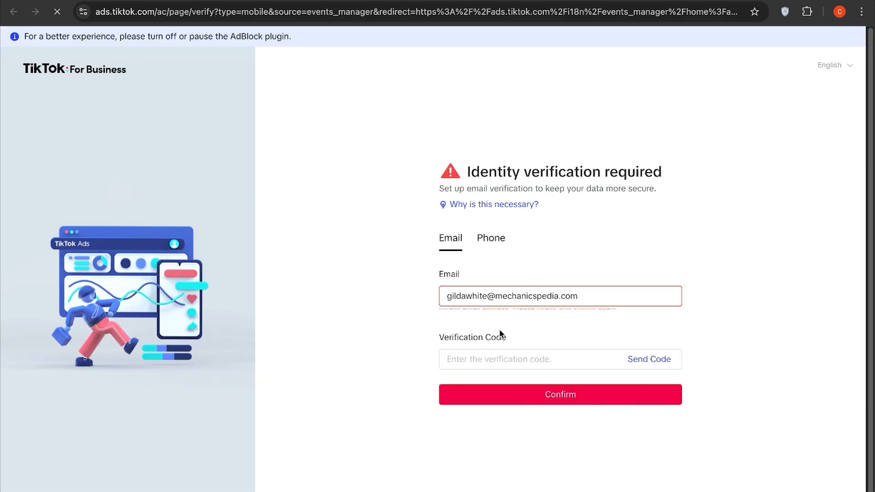
left_click(615, 348)
left_click(657, 354)
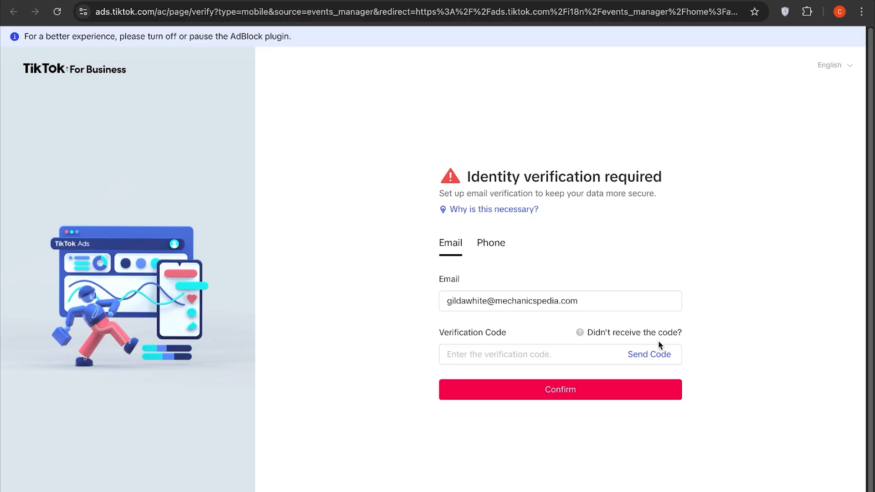
left_click(561, 358)
Copy the code from the Business Center Approved email, paste it into Verification Code and confirm.
left_click(133, 2)
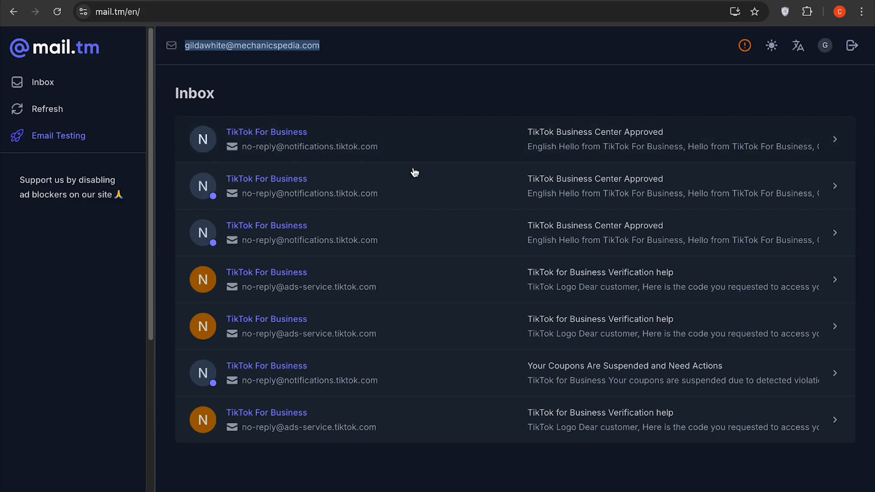
left_click(114, 114)
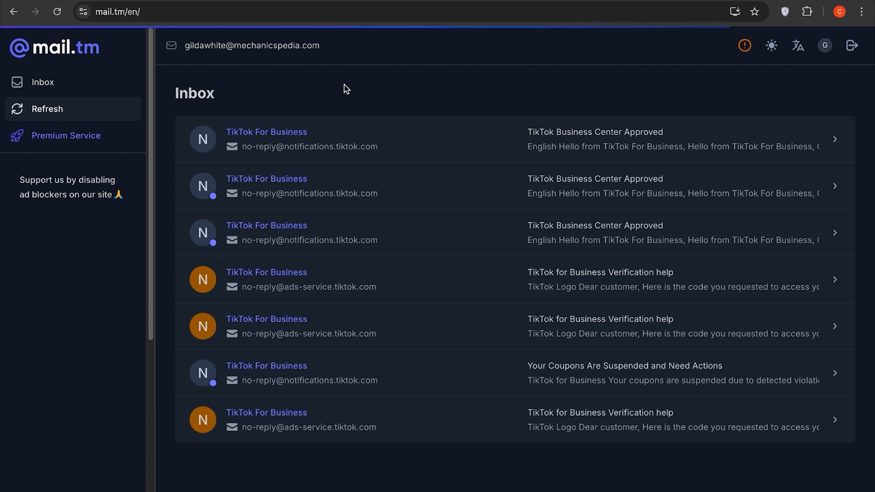
left_click(297, 133)
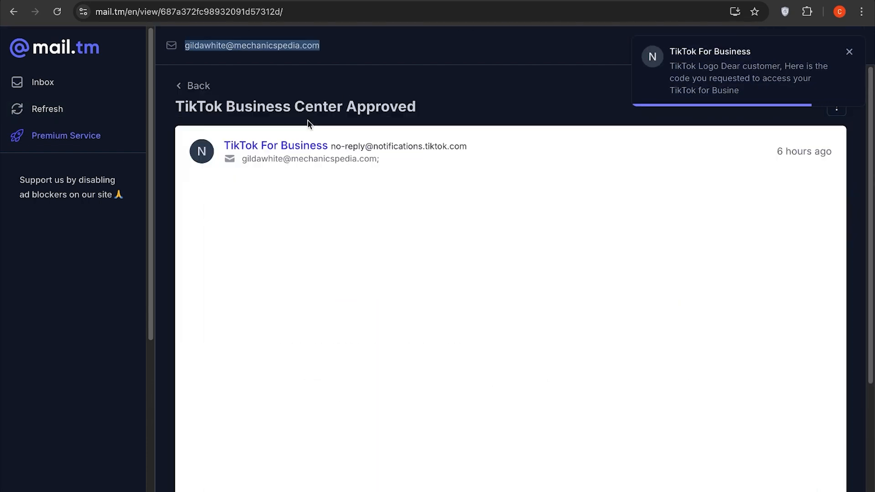
scroll(307, 204, "down", 2)
scroll(307, 205, "up", 1)
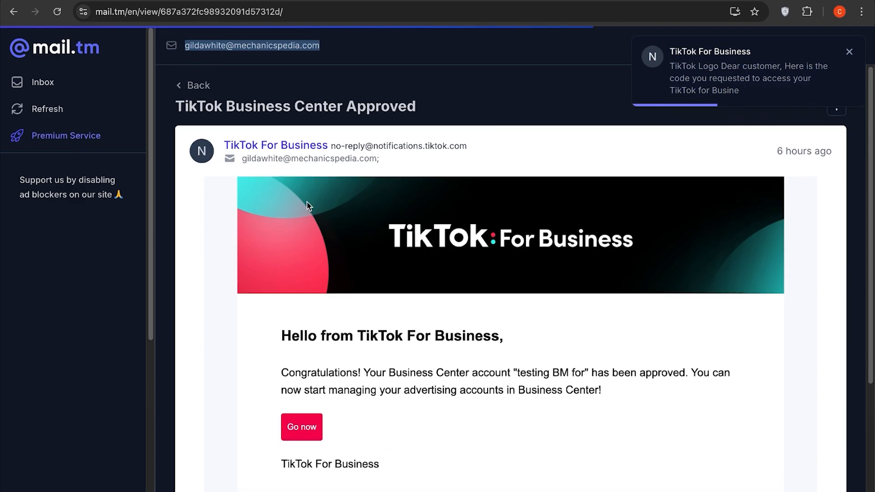
scroll(307, 206, "down", 2)
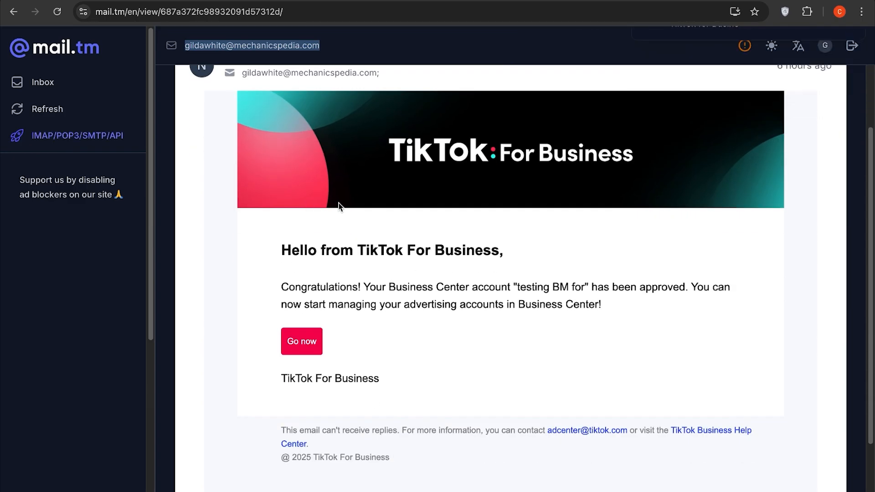
left_click(402, 224)
double_click(382, 227)
key("ctrl+c")
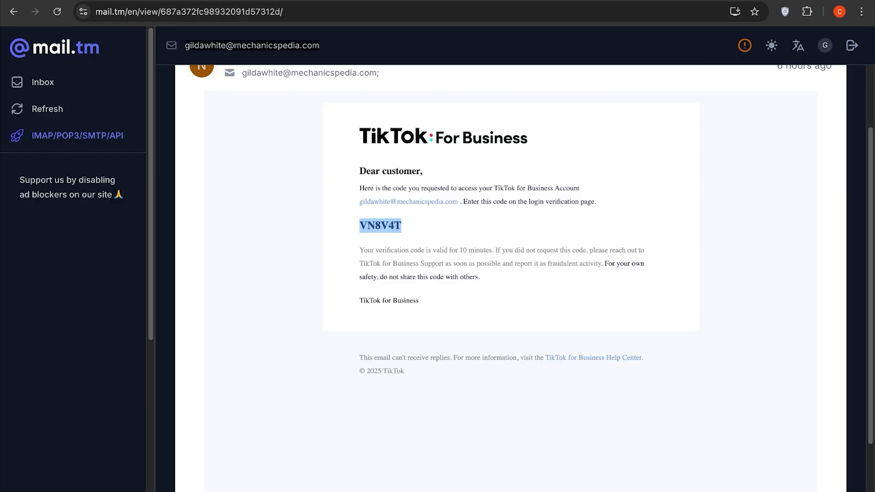
left_click(656, 1)
key("ctrl+v")
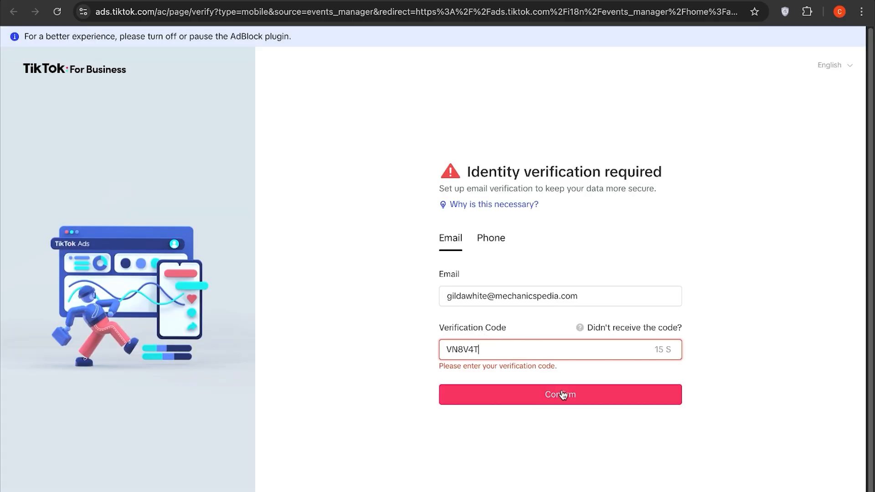
left_click(569, 387)
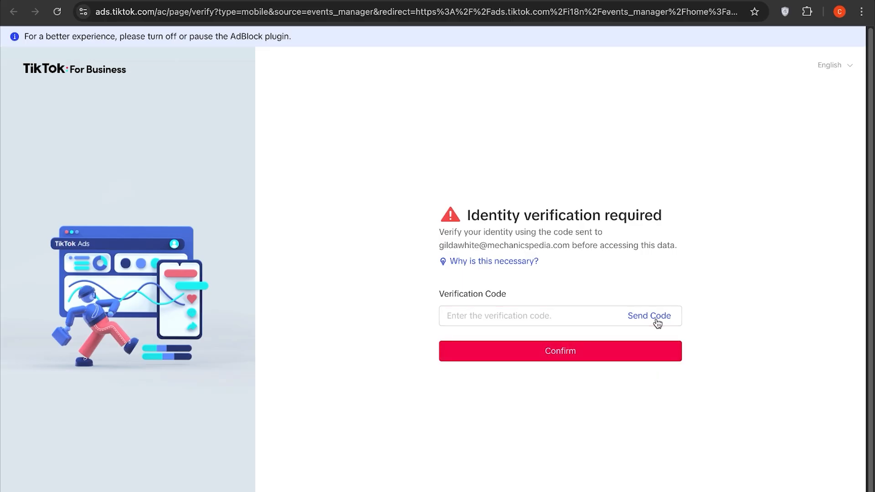
Request a new emailed code and open the newest email in the refreshed mail.tm inbox.
left_click(658, 322)
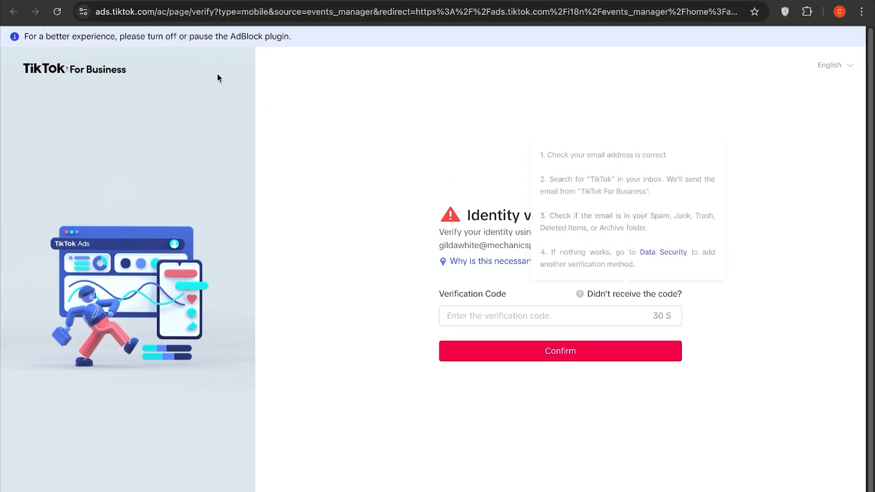
left_click(113, 1)
left_click(412, 275)
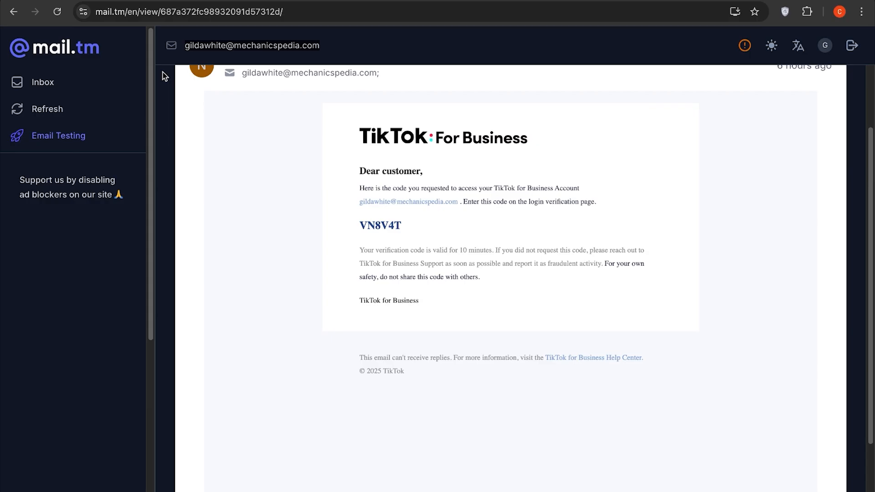
left_click(49, 119)
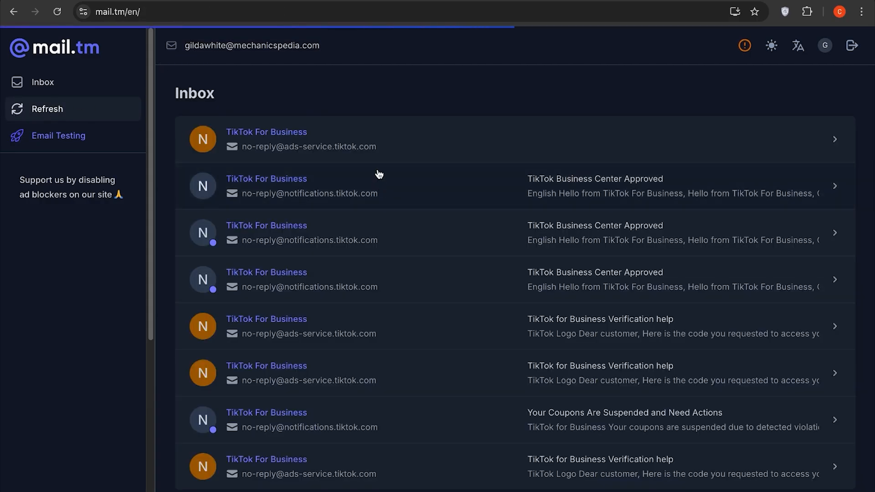
left_click(359, 139)
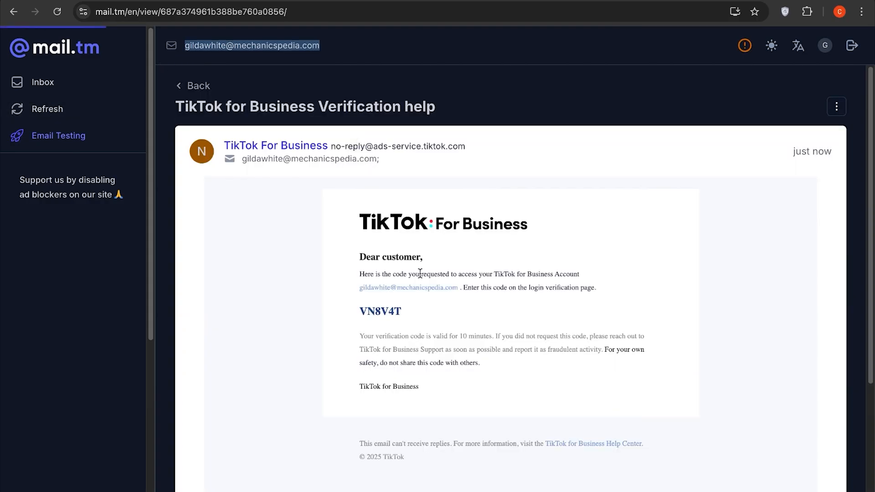
double_click(381, 311)
left_click(408, 321)
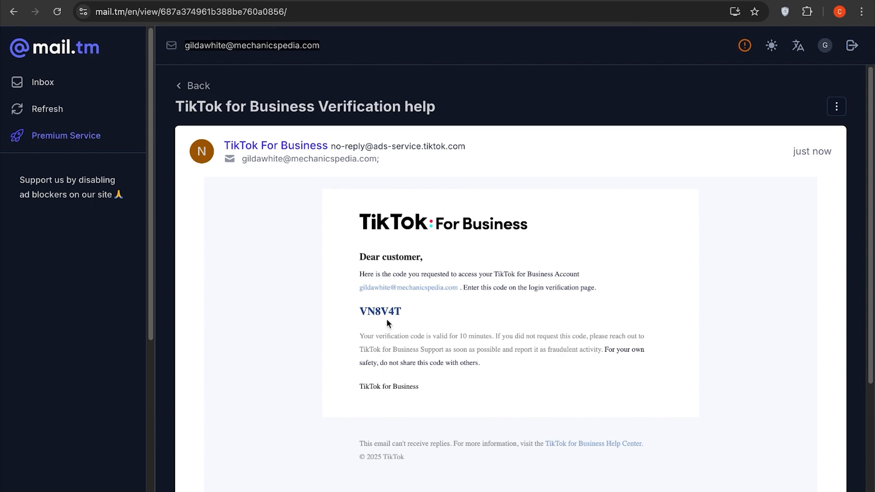
Copy the new code from the latest verification email, paste it and confirm.
left_click(202, 94)
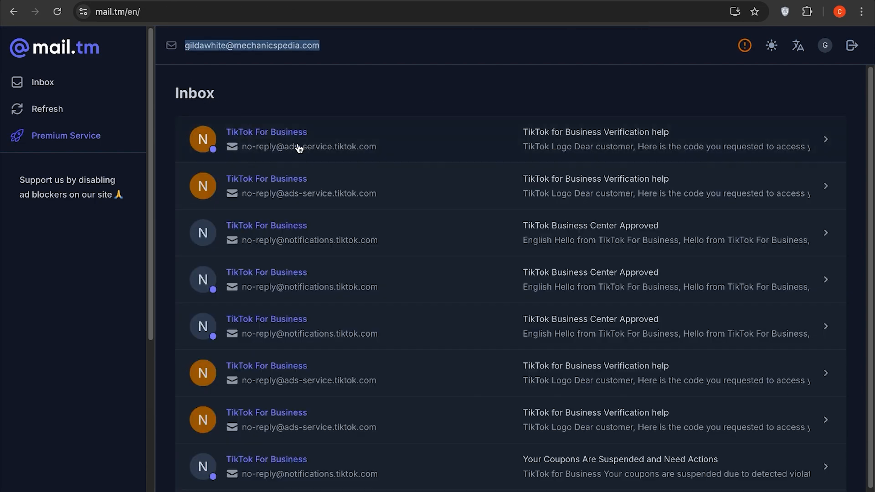
left_click(293, 145)
double_click(381, 313)
key("ctrl+c")
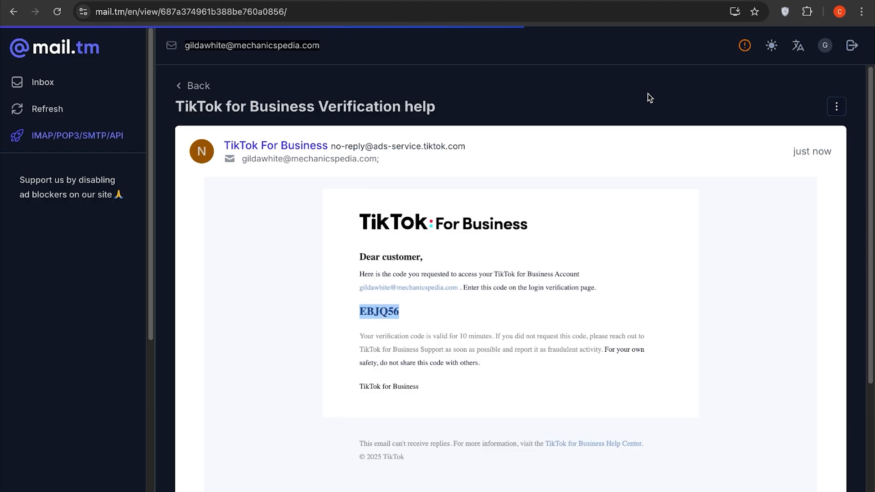
left_click(697, 1)
left_click(494, 320)
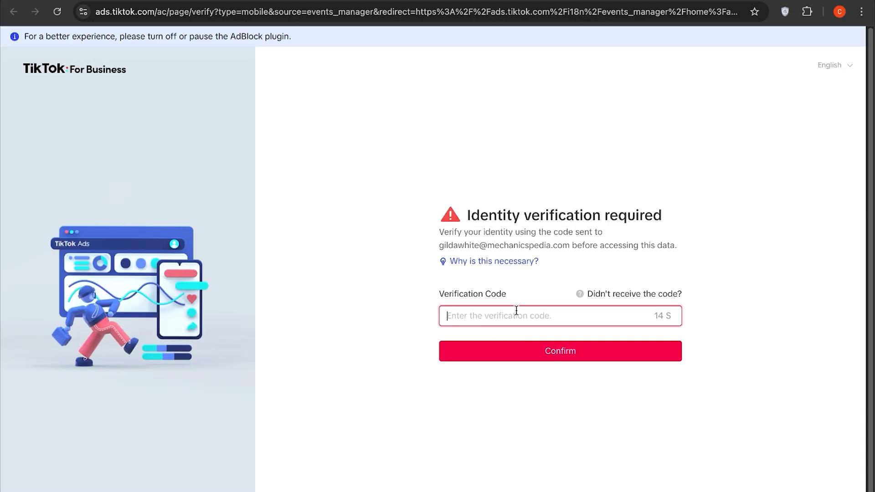
key("ctrl+v")
left_click(578, 351)
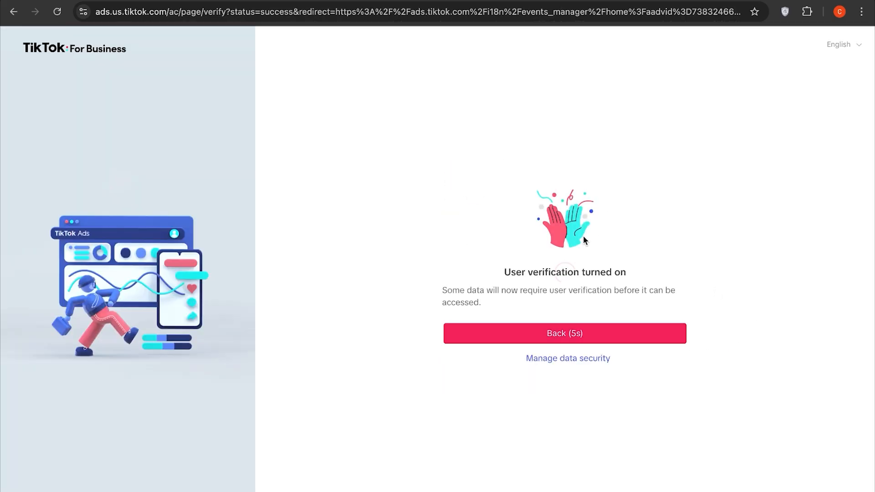
Return to Events Manager, start connecting a data source from Data sources, and choose Web.
left_click(617, 340)
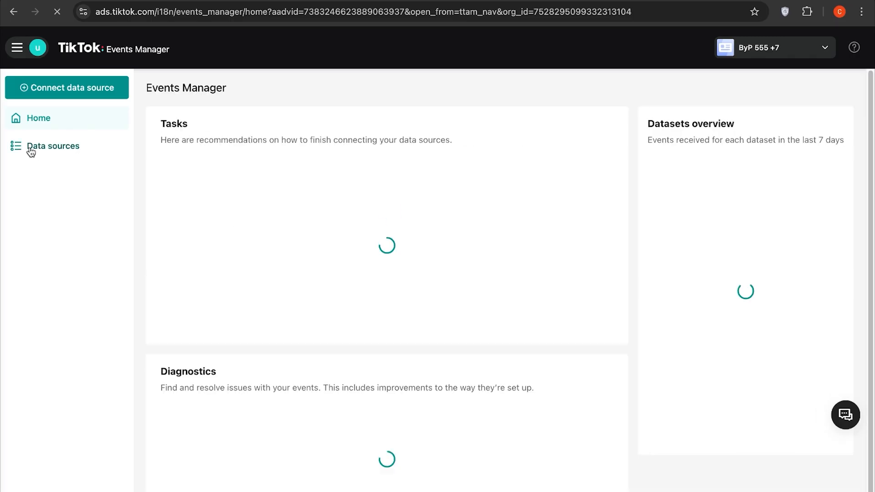
left_click(46, 147)
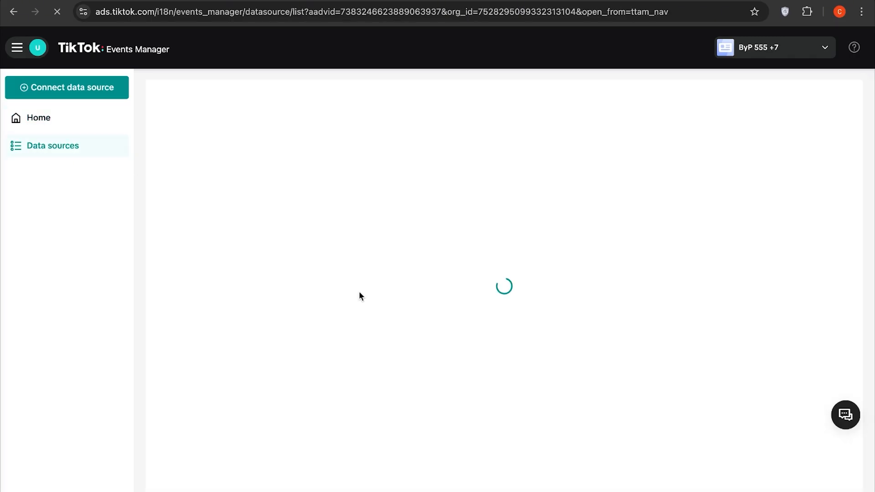
left_click(749, 53)
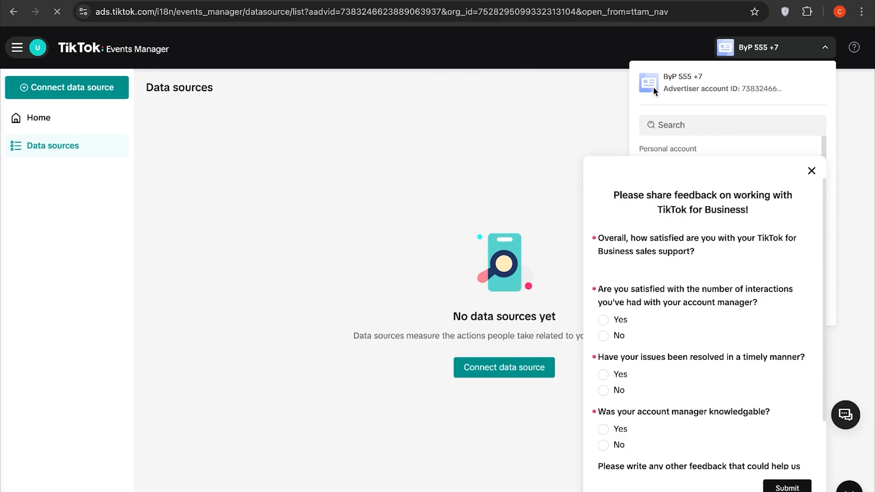
left_click(467, 368)
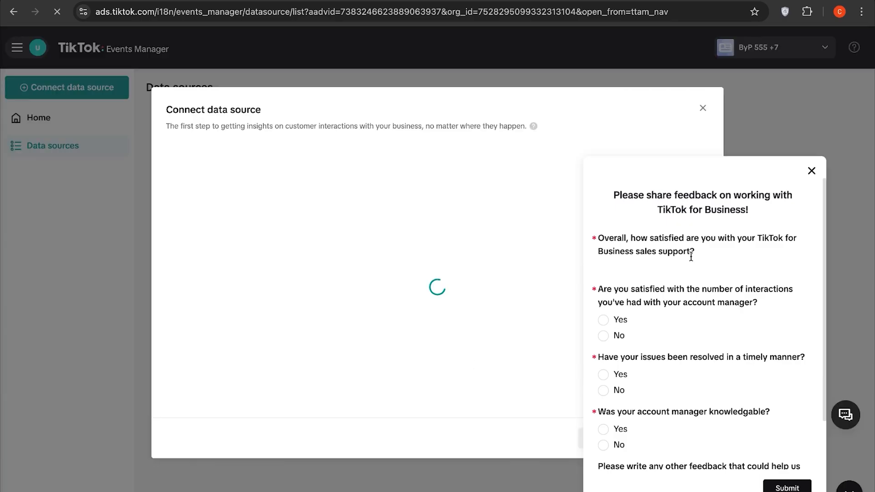
left_click(811, 172)
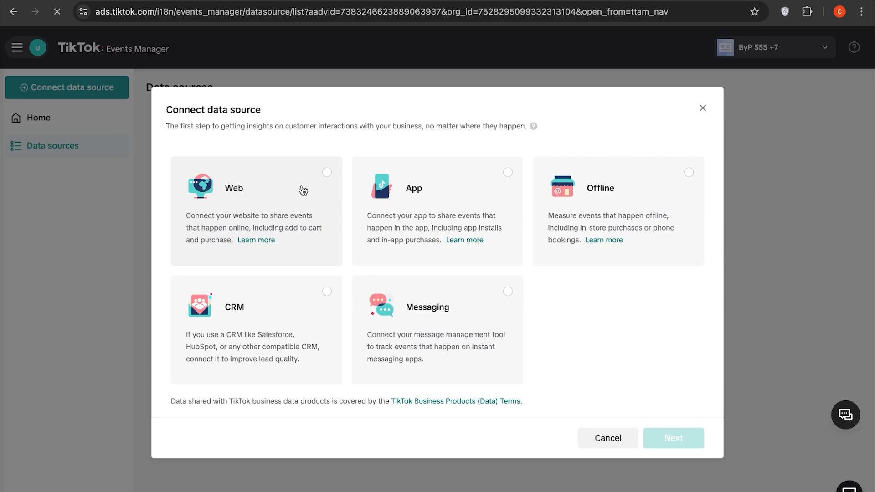
left_click(294, 195)
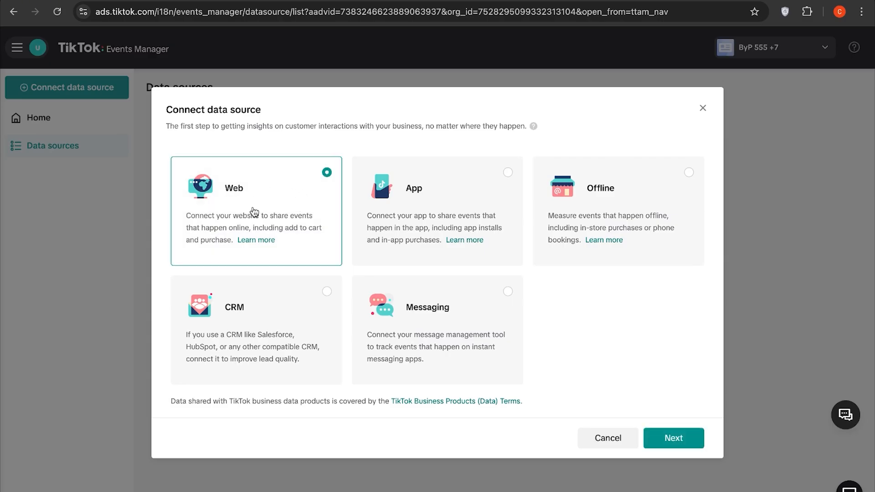
left_click(666, 436)
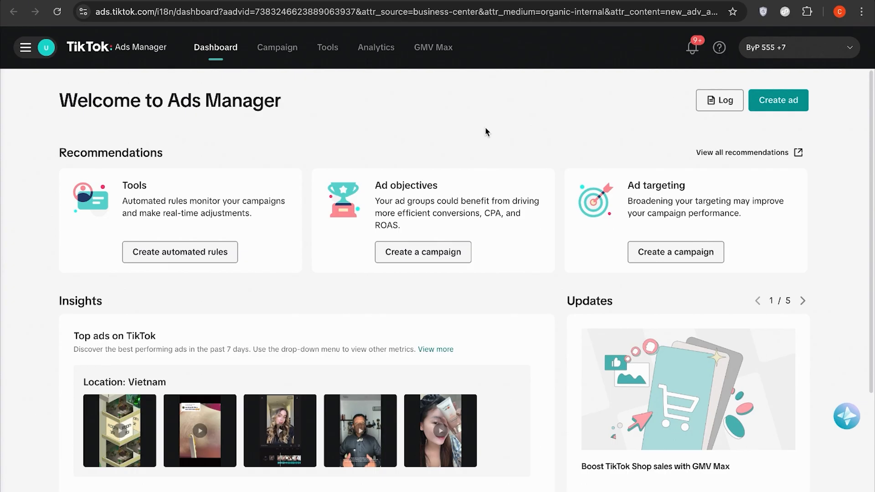
Open Events Manager via Tools > Events and go back to its tab from Shopify.
mouse_move(326, 55)
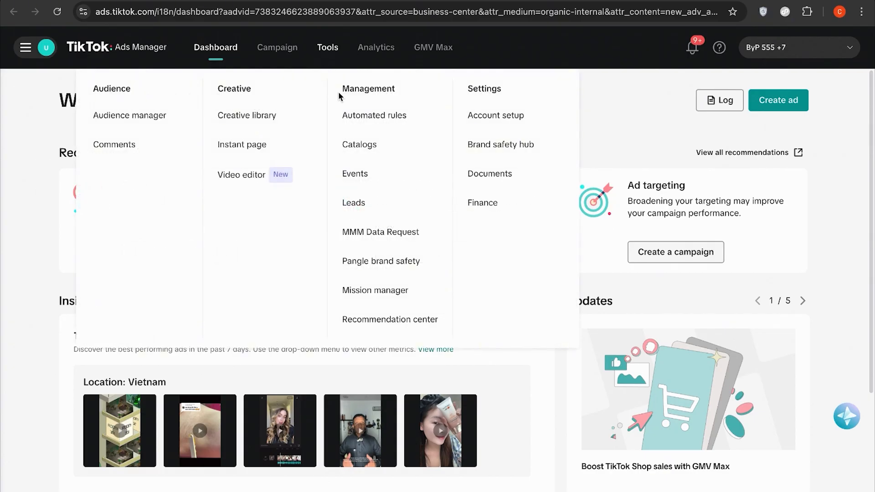
left_click(369, 175)
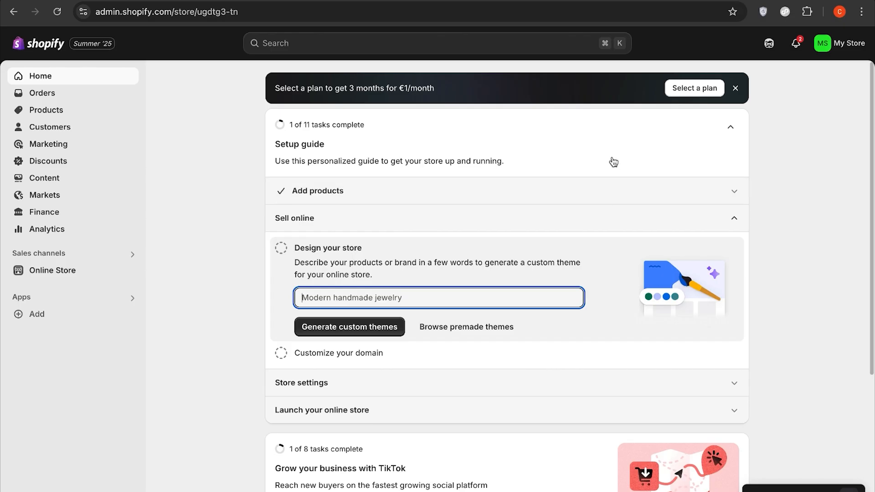
left_click(649, 1)
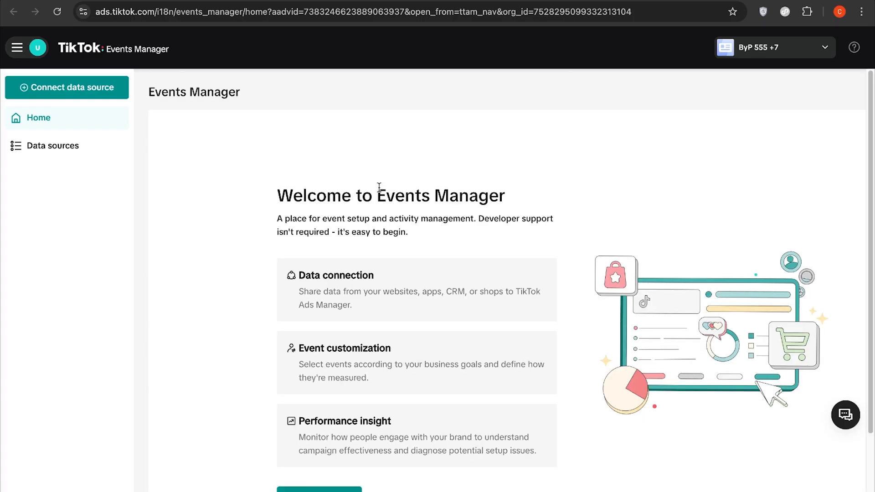
From Data sources, start a new connection, pick the Web card and close the survey.
scroll(384, 191, "down", 2)
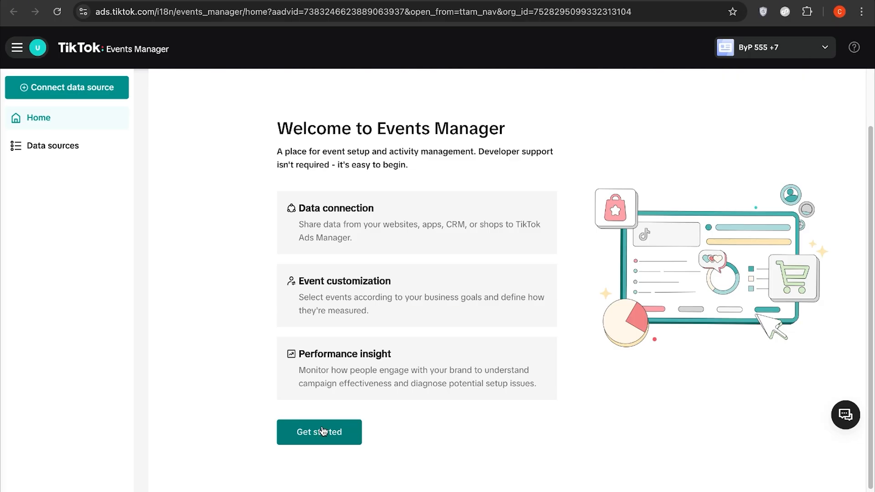
left_click(63, 152)
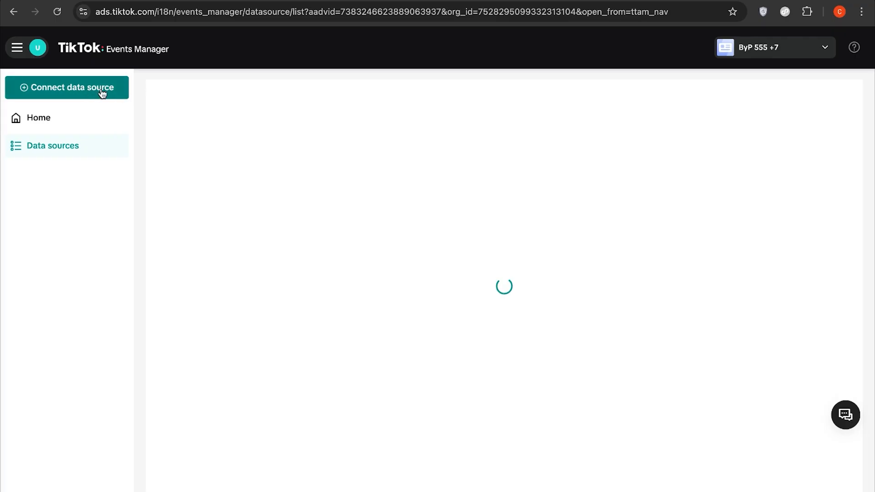
left_click(101, 91)
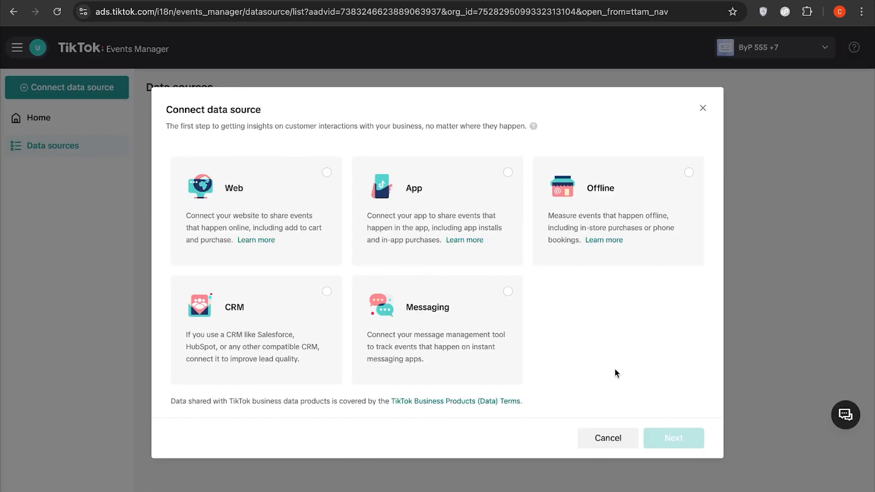
left_click(251, 182)
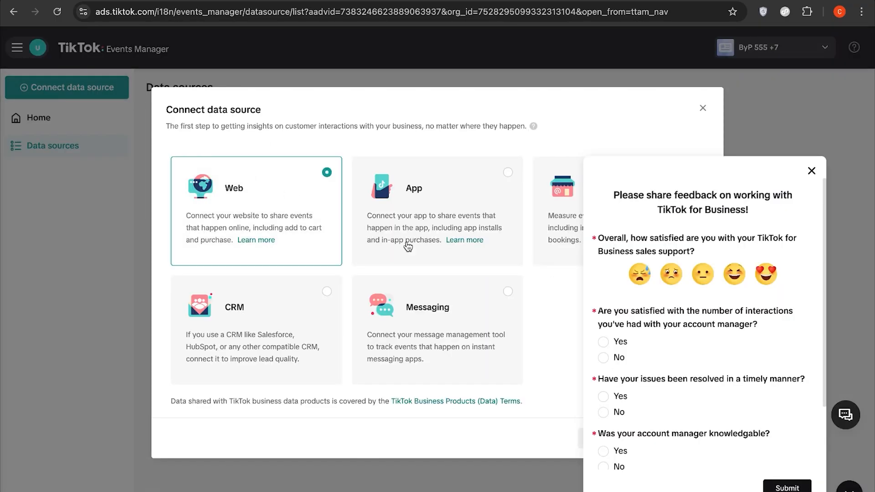
left_click(812, 171)
Skip the website address and choose Partner integrations as the connection method.
left_click(693, 433)
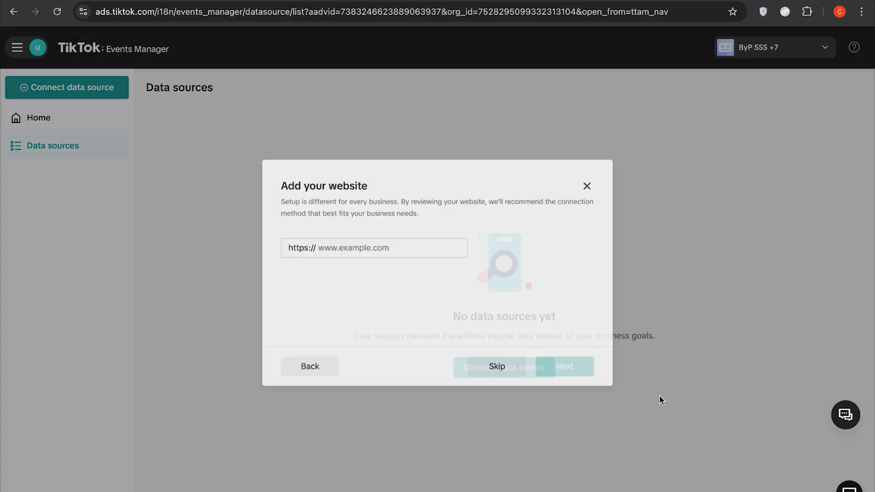
left_click(389, 248)
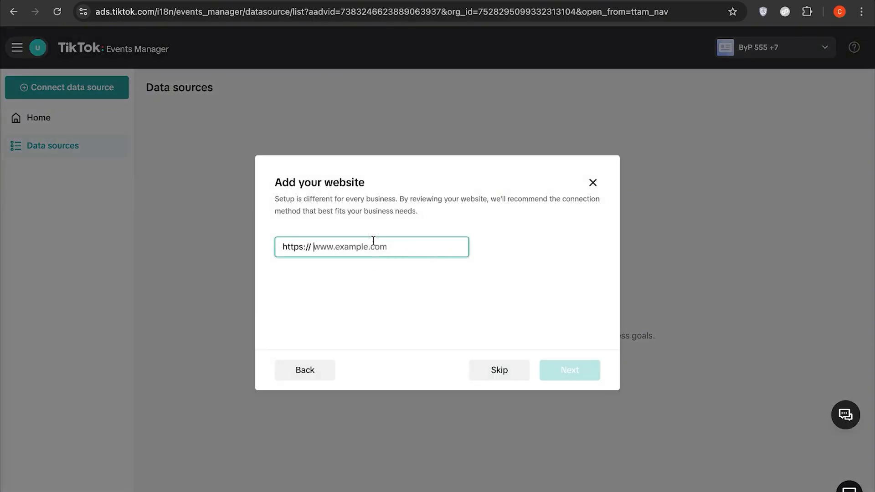
left_click(502, 372)
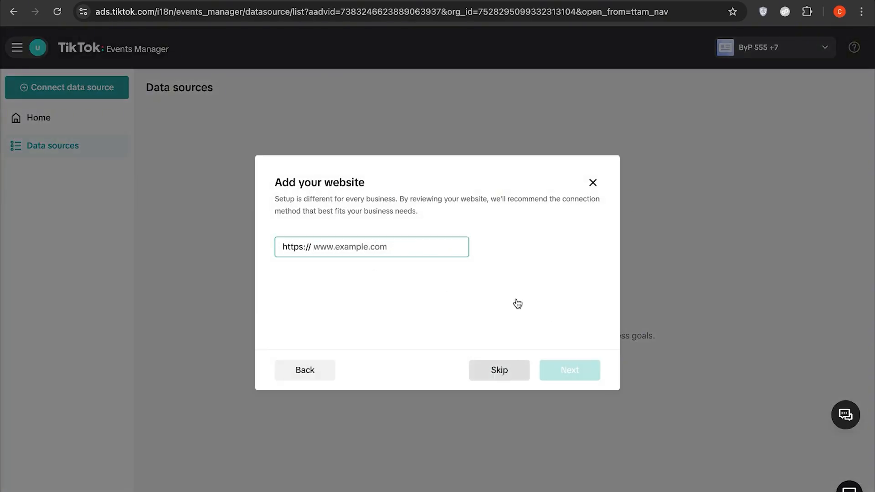
left_click(365, 252)
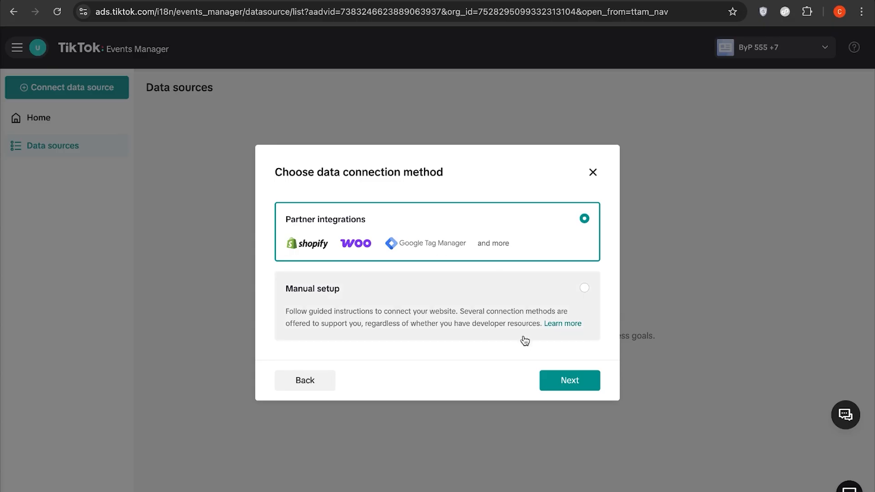
left_click(569, 379)
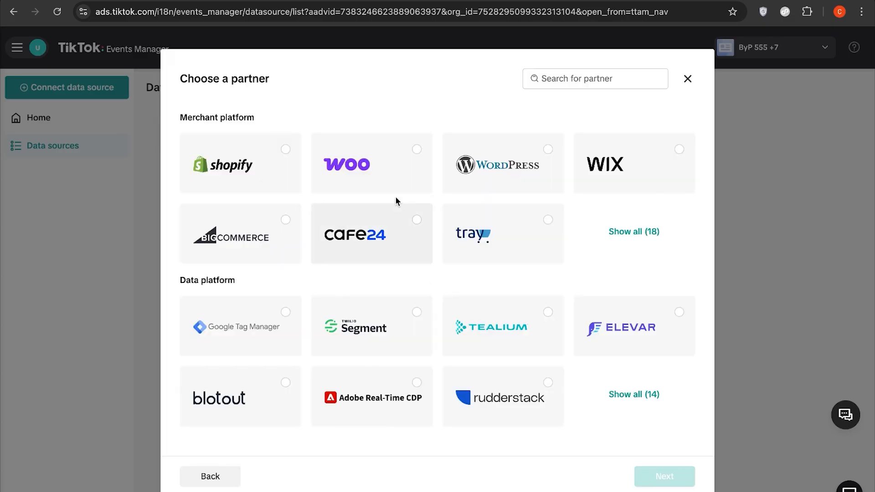
Pick Shopify as the partner and open the TikTok app on the Shopify App Store.
left_click(286, 169)
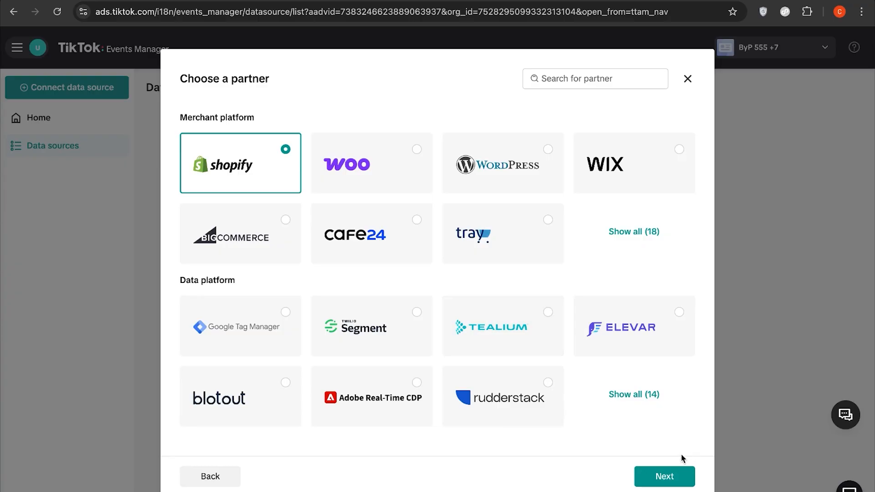
left_click(676, 477)
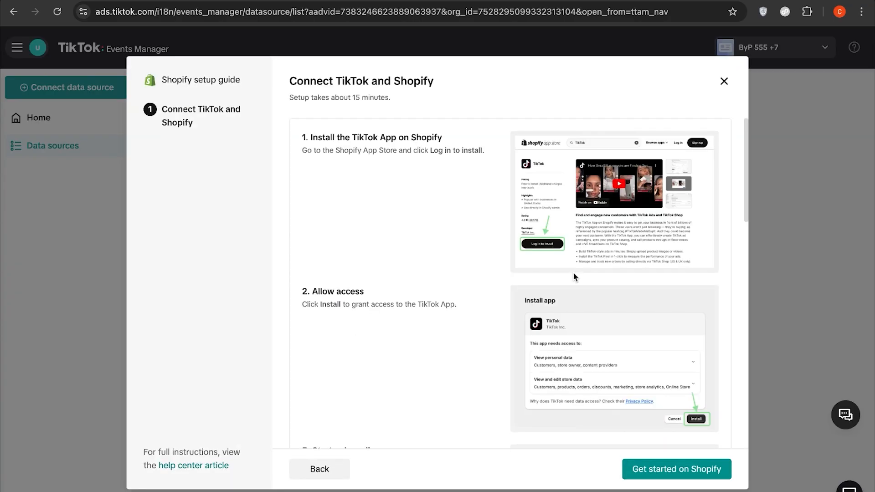
scroll(574, 273, "down", 4)
scroll(573, 274, "up", 4)
scroll(479, 187, "down", 10)
scroll(479, 189, "up", 5)
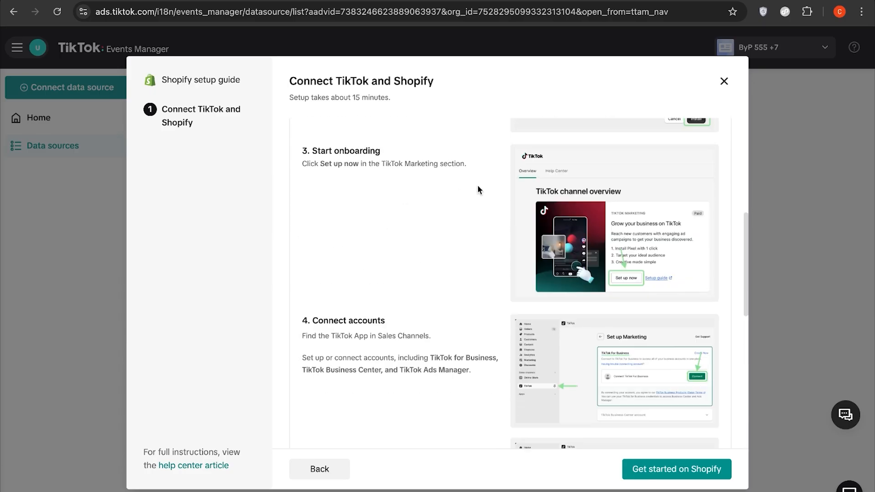
scroll(477, 190, "up", 5)
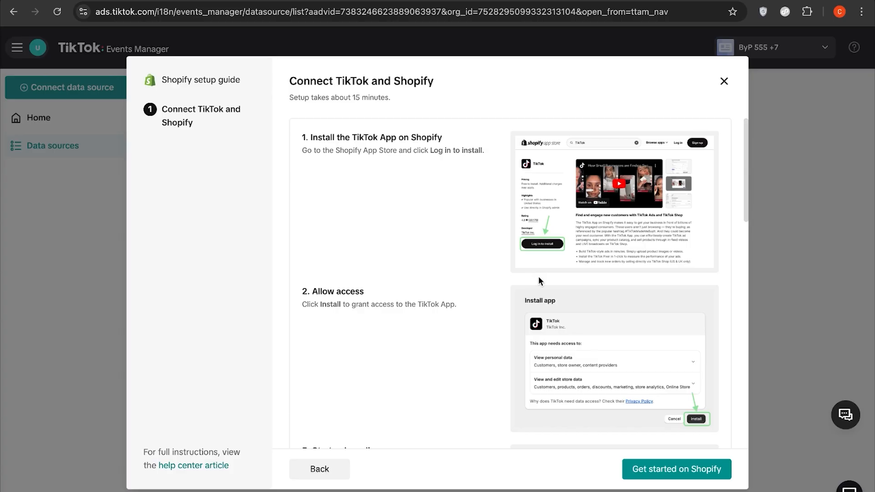
left_click(671, 474)
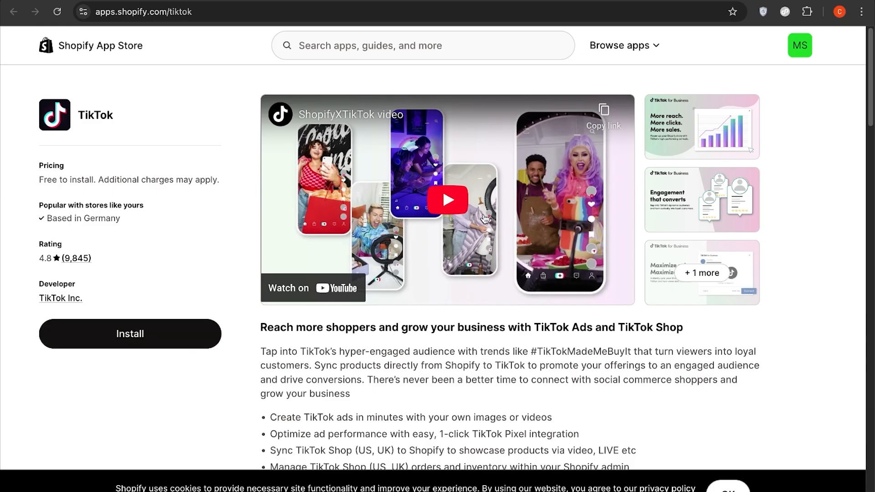
Install from the TikTok app listing, look over the General store settings, then close Settings.
left_click(144, 333)
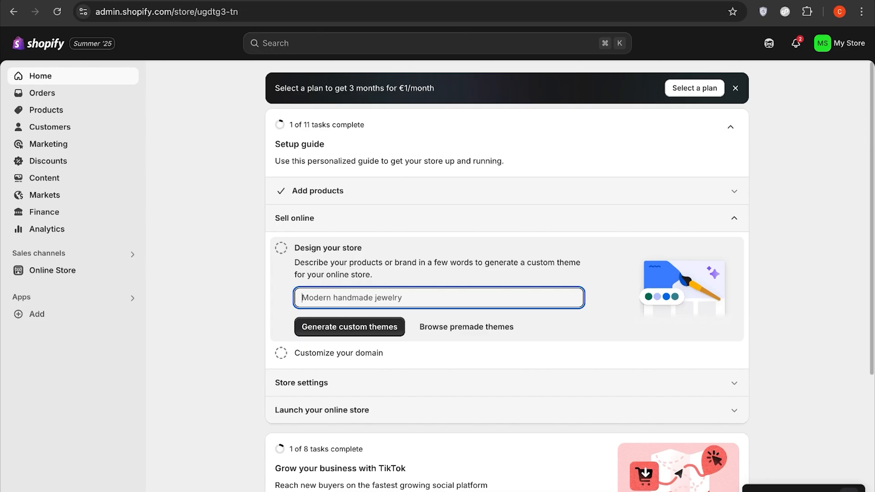
left_click(41, 489)
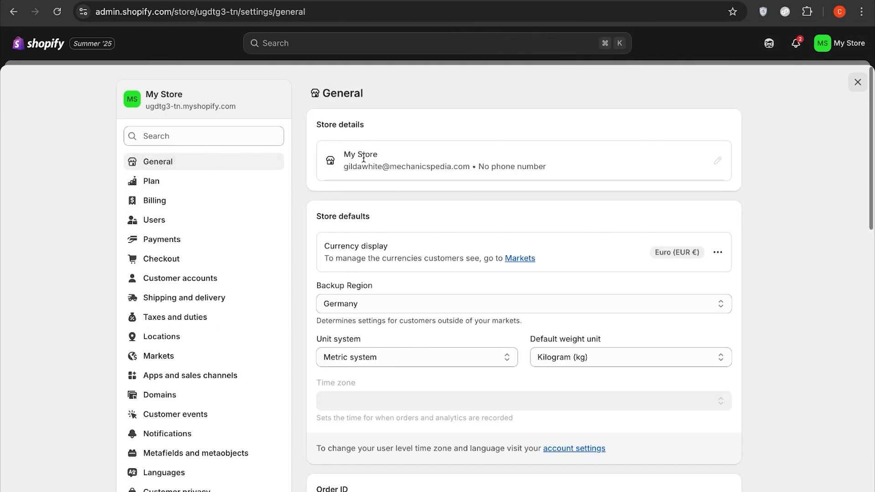
scroll(403, 266, "down", 1)
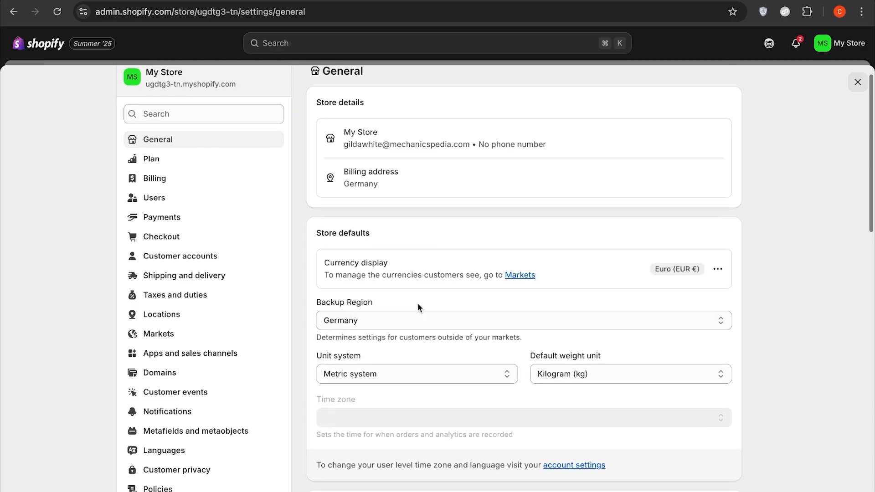
scroll(448, 293, "down", 10)
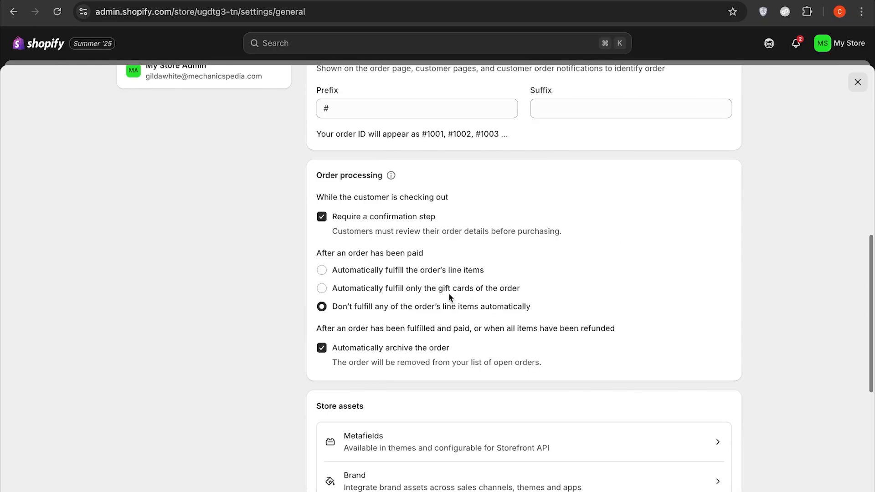
scroll(449, 294, "up", 12)
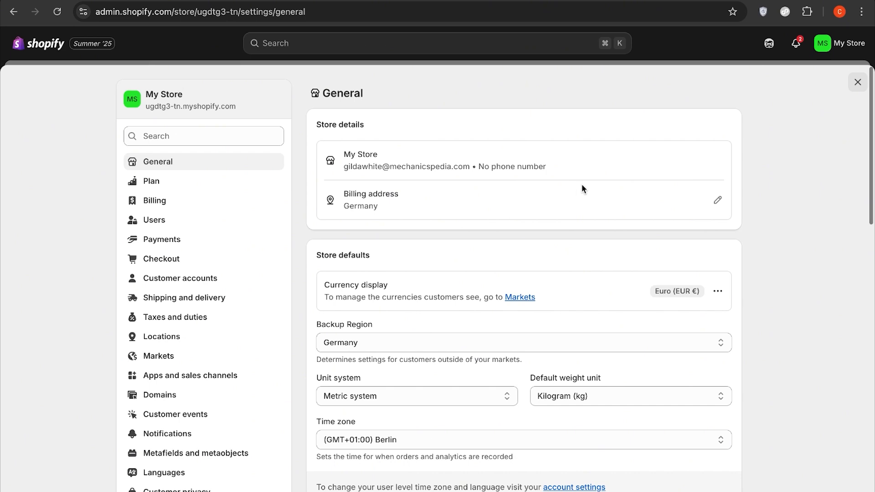
left_click(851, 81)
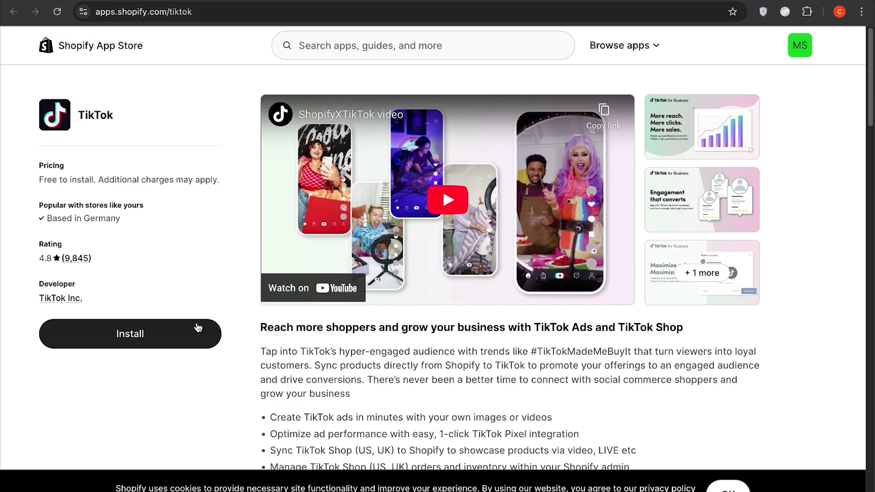
Install the TikTok app with access granted, dismiss the side panel, and continue TikTok Marketing setup.
left_click(199, 326)
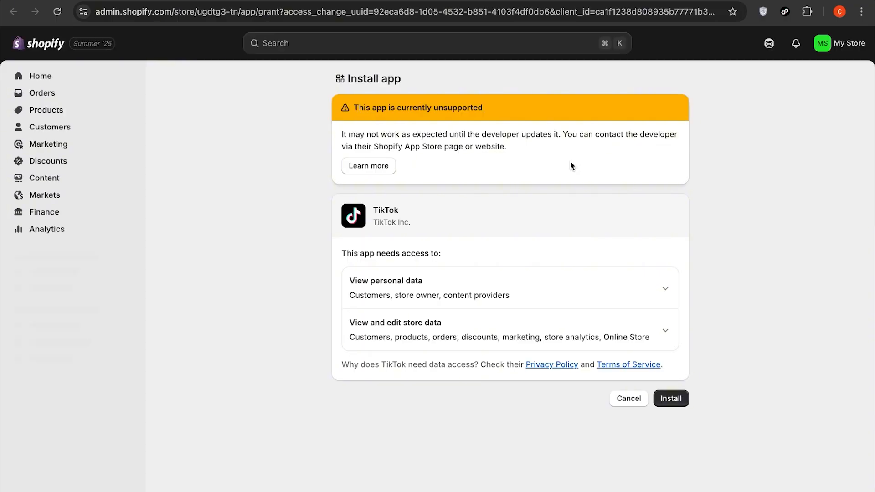
left_click(682, 399)
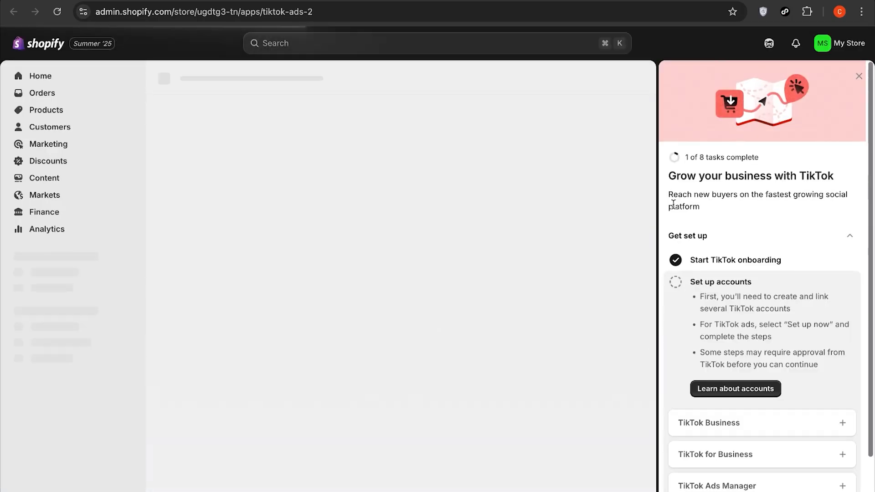
left_click(858, 76)
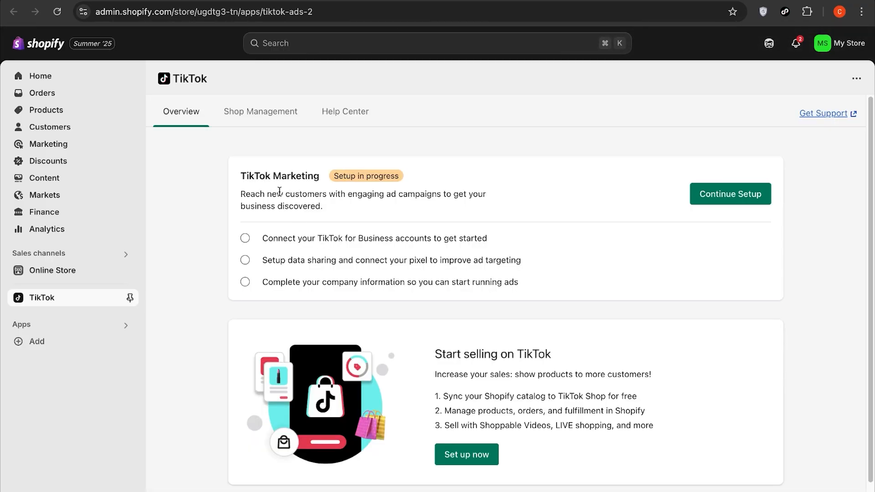
left_click(711, 198)
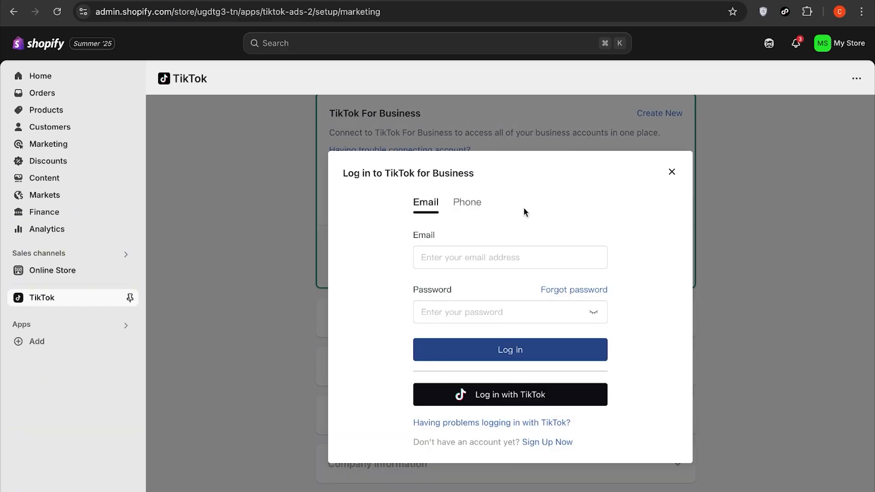
Connect TikTok for Business to Shopify, confirm the link, and connect the first Business Center account (testing BM).
left_click(672, 173)
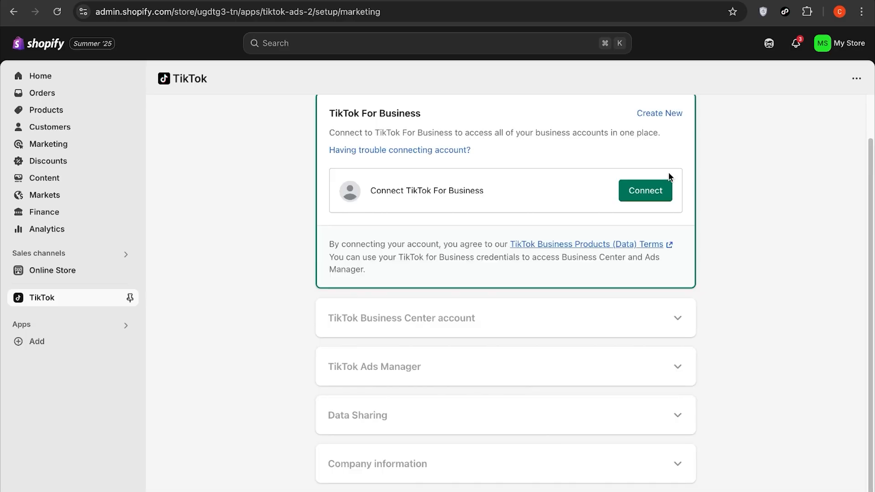
left_click(632, 201)
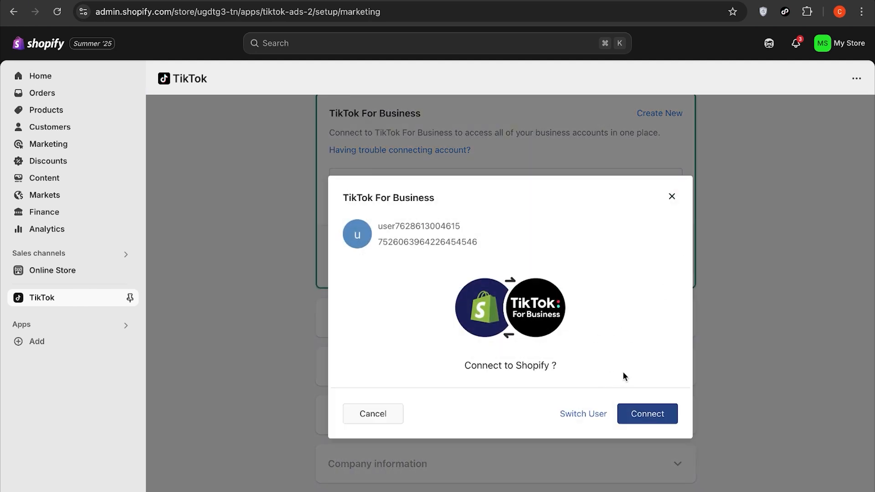
left_click(647, 416)
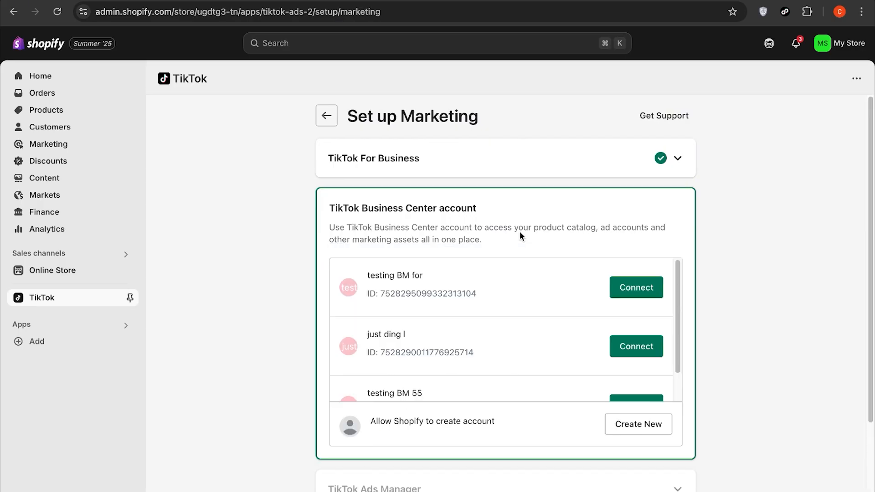
scroll(455, 321, "down", 2)
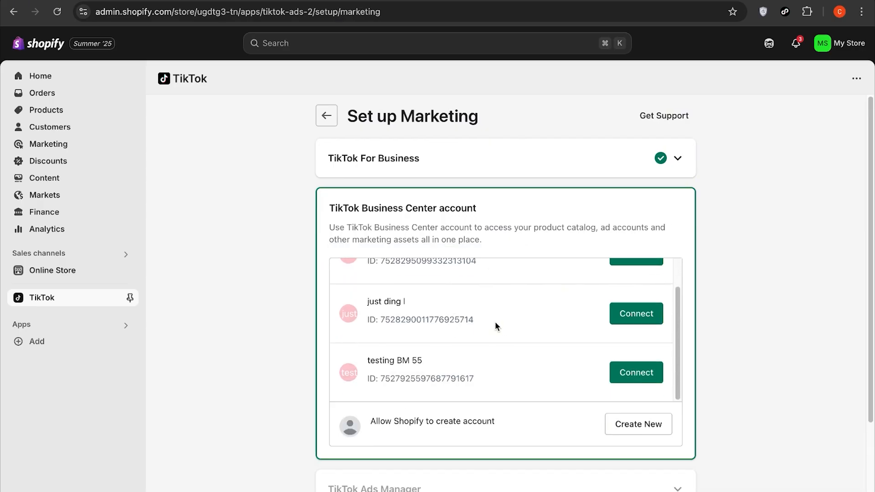
scroll(456, 318, "up", 2)
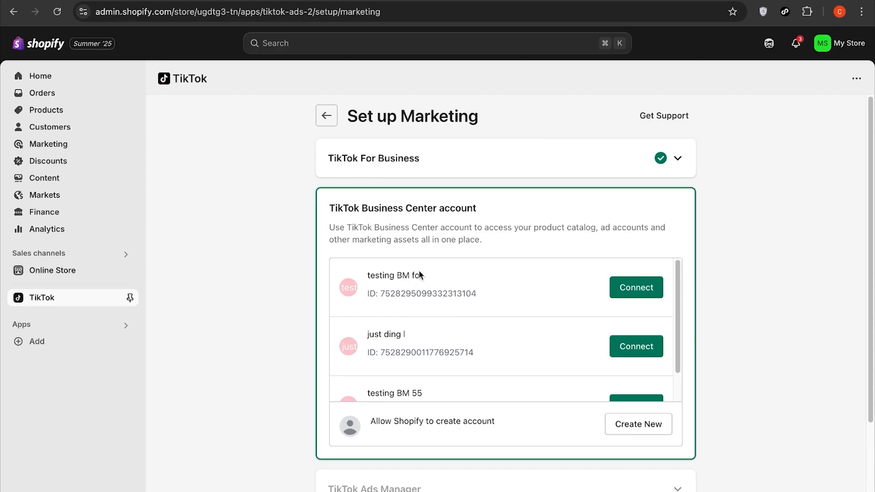
left_click(636, 287)
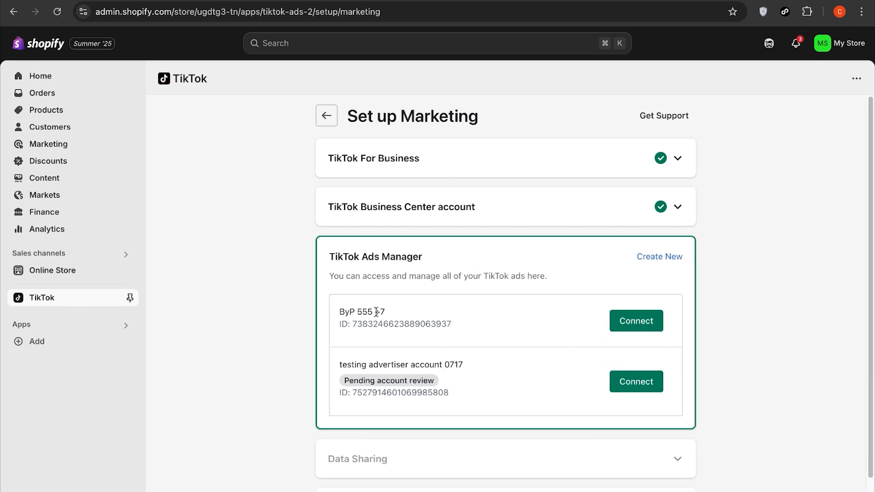
Connect the first Ads Manager account, confirm Maximum data sharing with TikTok Pixel for Shopify, and finish setup.
left_click(632, 324)
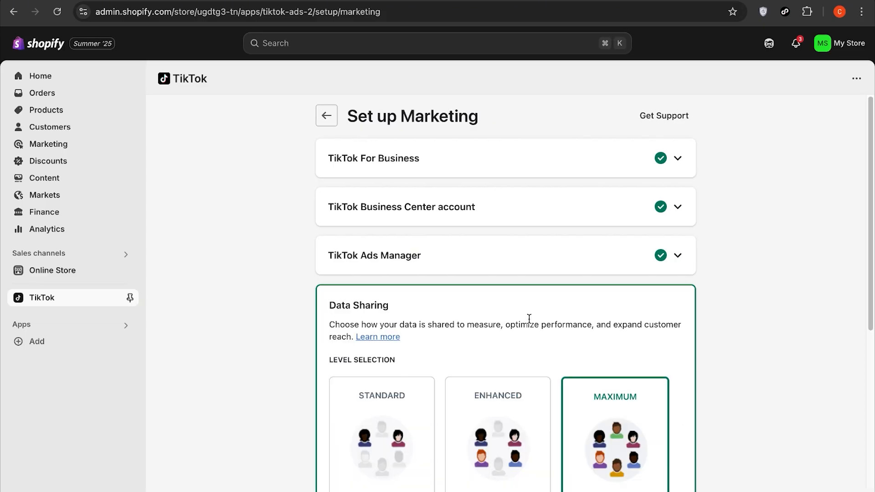
scroll(534, 320, "down", 7)
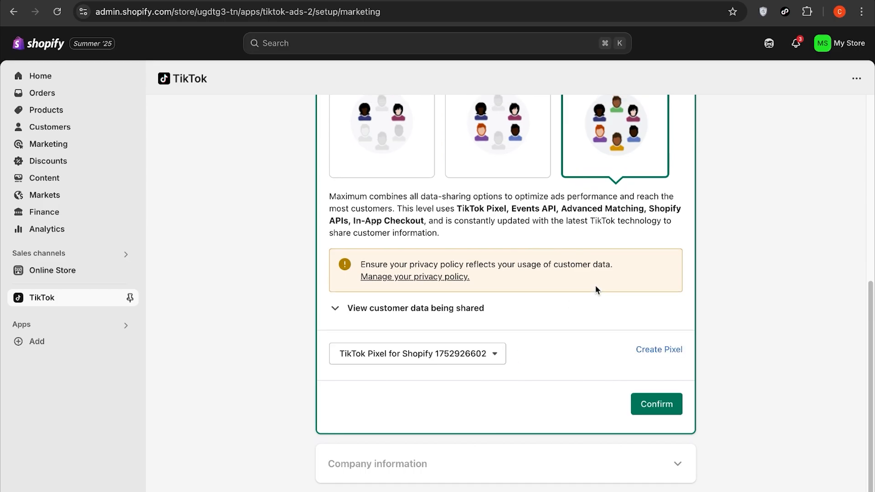
left_click(659, 401)
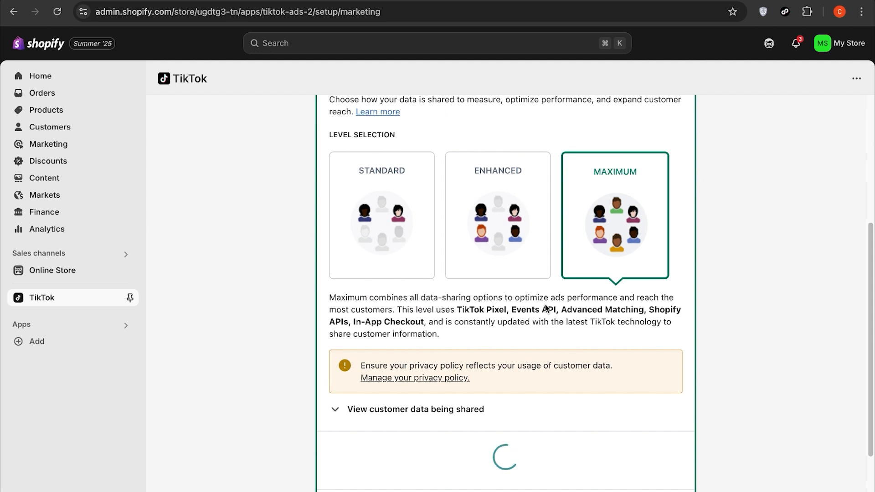
scroll(546, 304, "down", 2)
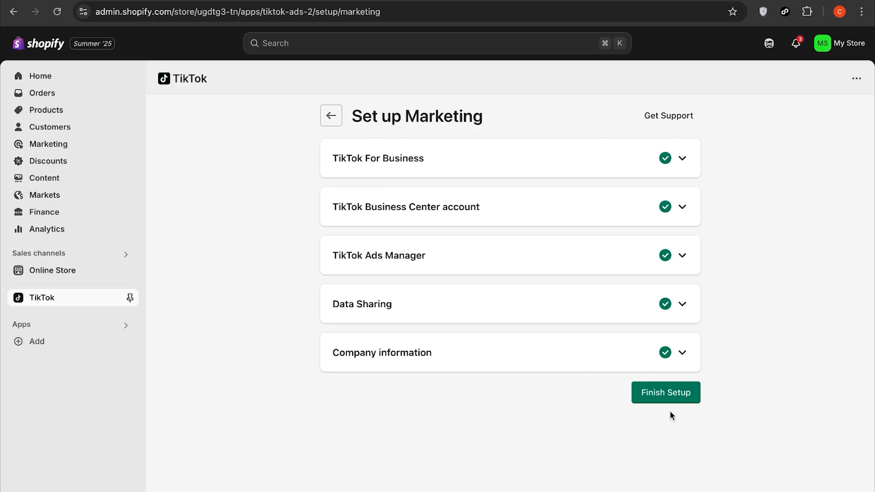
left_click(667, 395)
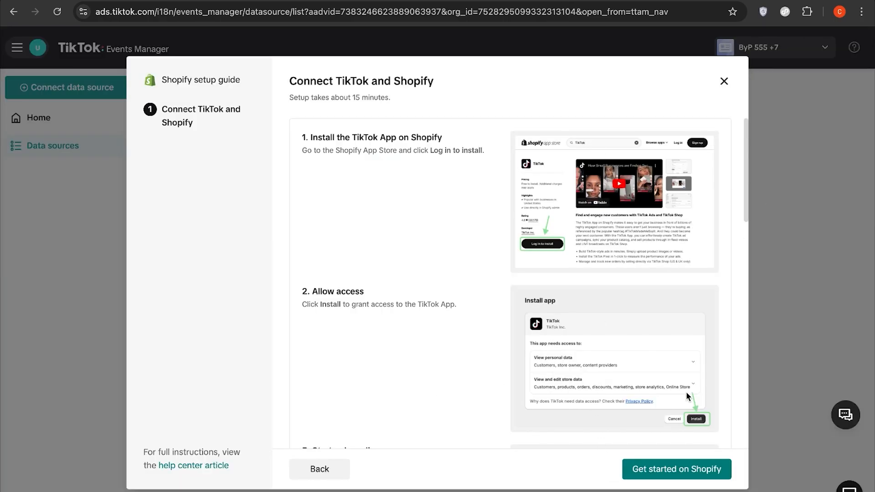
Exit the Shopify setup guide in Events Manager and reload the Data sources page.
left_click(724, 81)
left_click(453, 294)
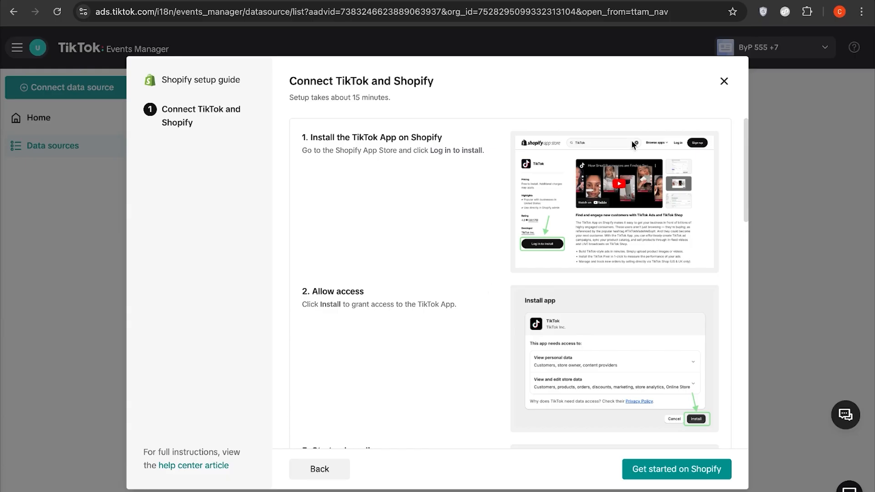
left_click(724, 81)
left_click(557, 297)
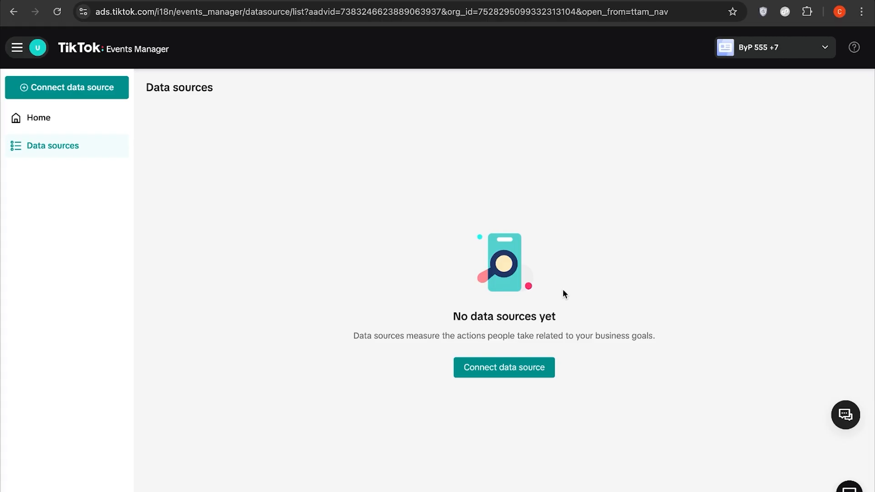
left_click(57, 12)
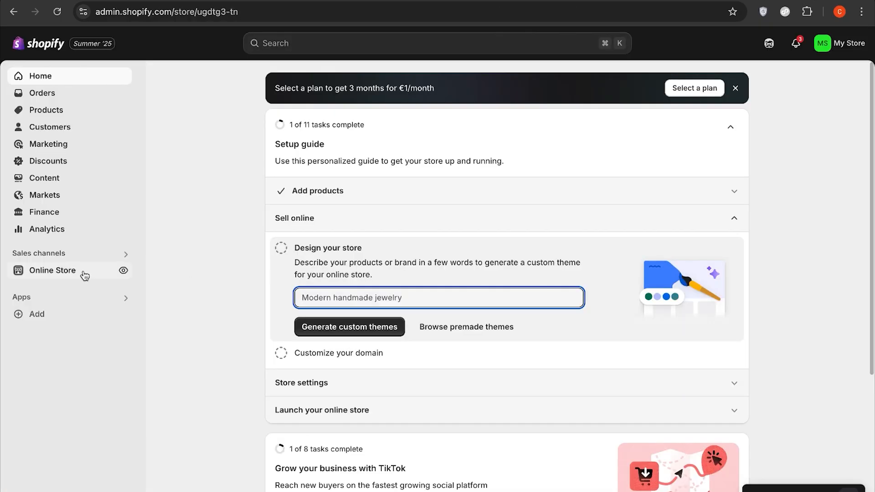
View the live My Store storefront from Online Store, then check a blank new tab with Pixel Helper.
left_click(125, 273)
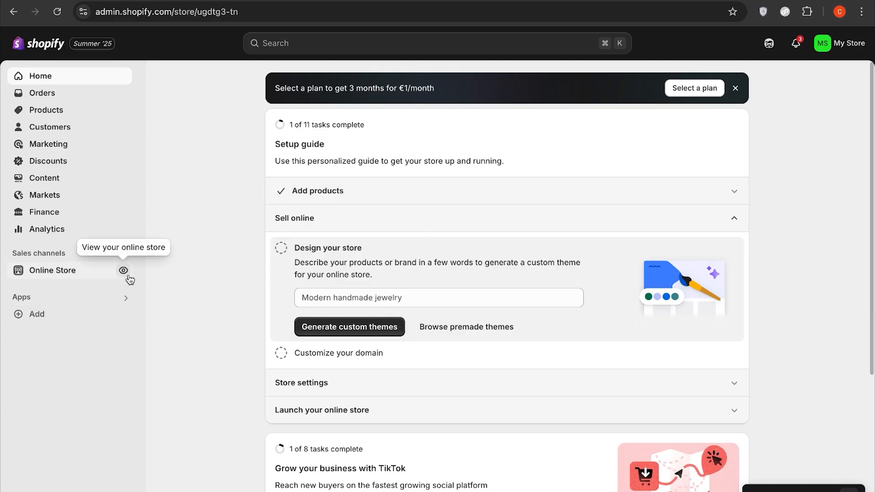
left_click(123, 272)
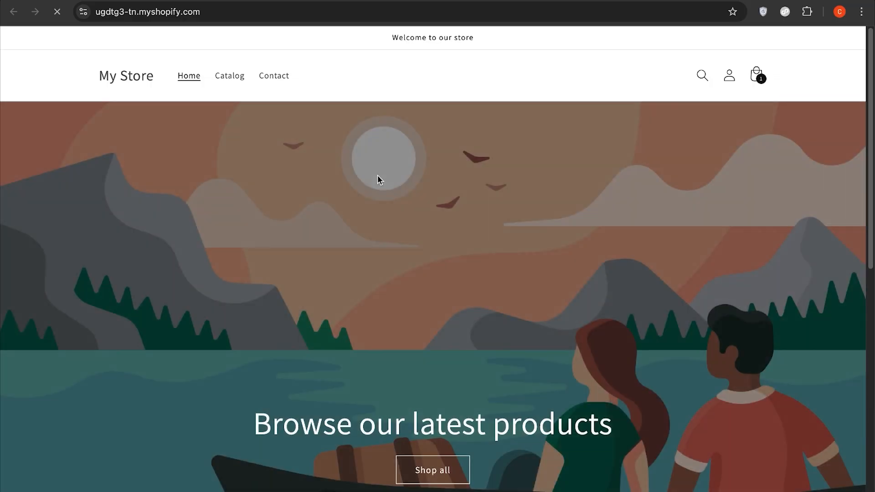
scroll(381, 172, "down", 2)
scroll(369, 176, "up", 2)
key("ctrl+t")
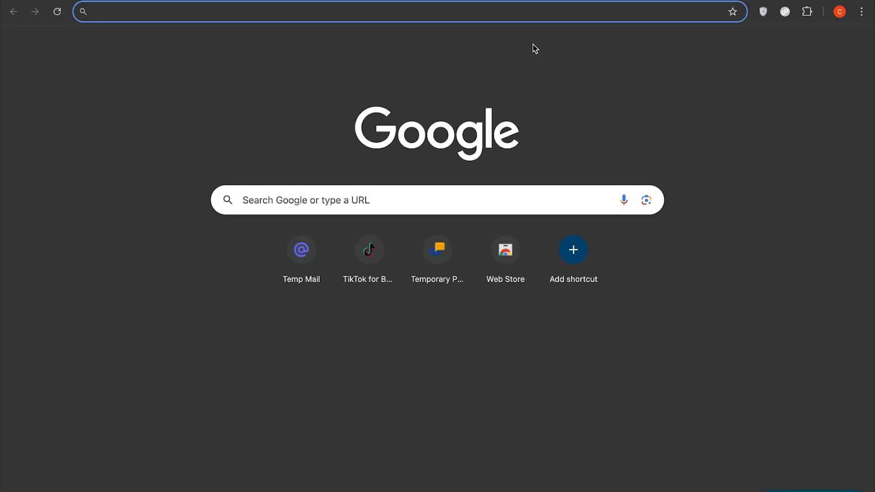
left_click(789, 11)
triple_click(612, 39)
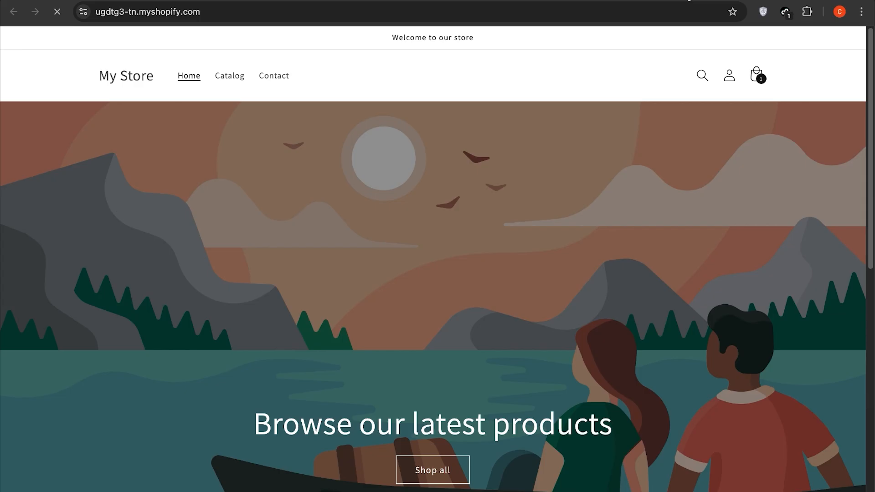
Check with TikTok Pixel Helper that the storefront's Shopify pixel fires Pageview.
left_click(795, 16)
scroll(387, 236, "down", 1)
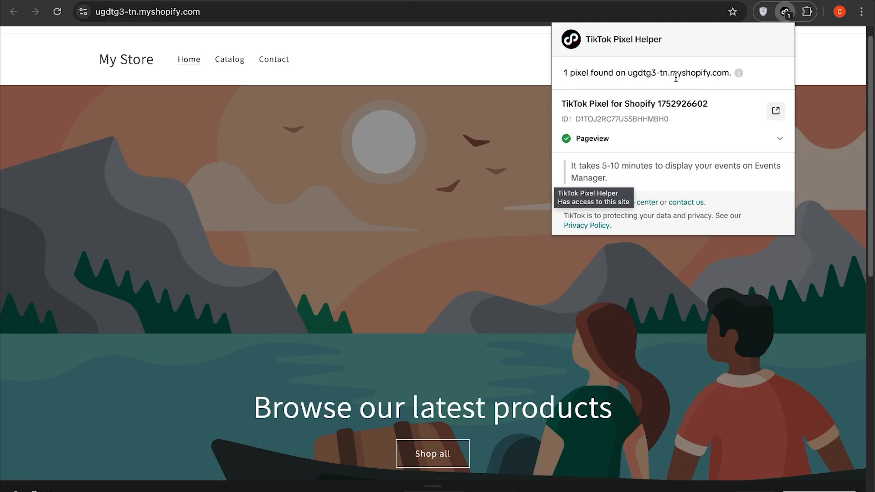
mouse_move(611, 115)
scroll(441, 206, "down", 8)
scroll(441, 208, "down", 2)
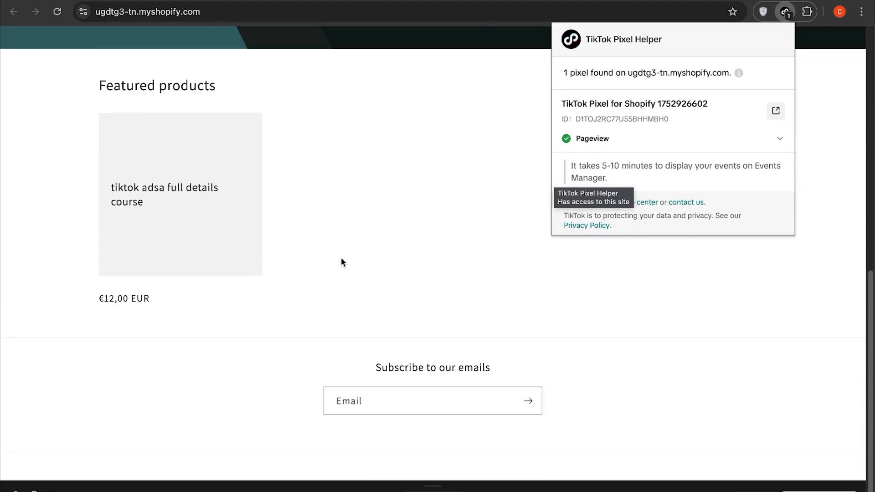
scroll(342, 262, "up", 1)
Open the featured course product page and confirm the pixel fires ViewContent there.
left_click(238, 229)
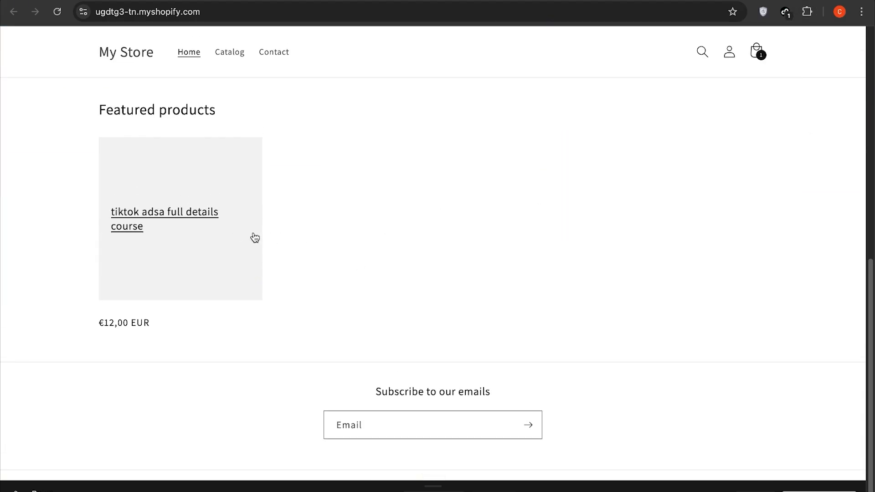
scroll(368, 172, "up", 9)
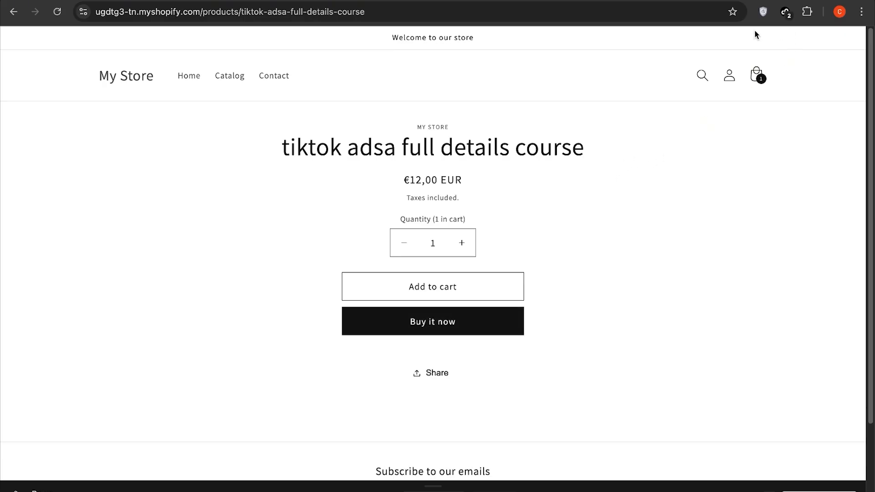
left_click(786, 13)
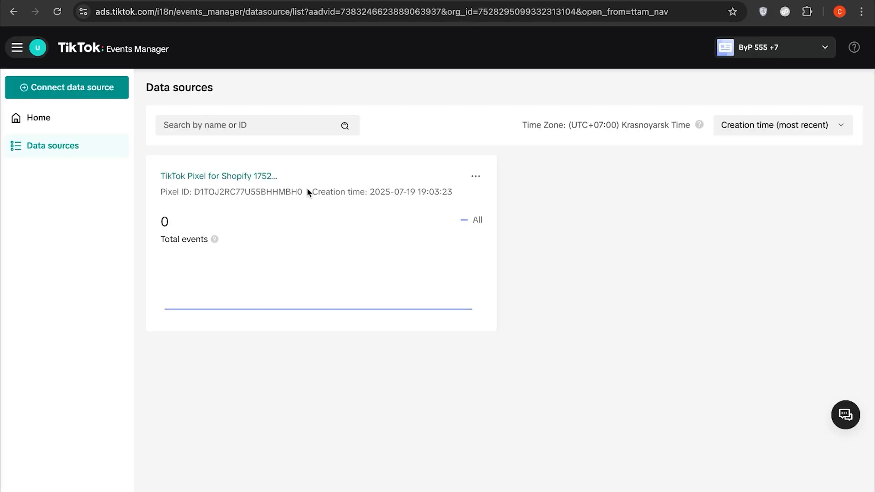
Open the TikTok Pixel for Shopify details, acknowledge the notice, review its events, and dismiss the survey.
left_click(246, 176)
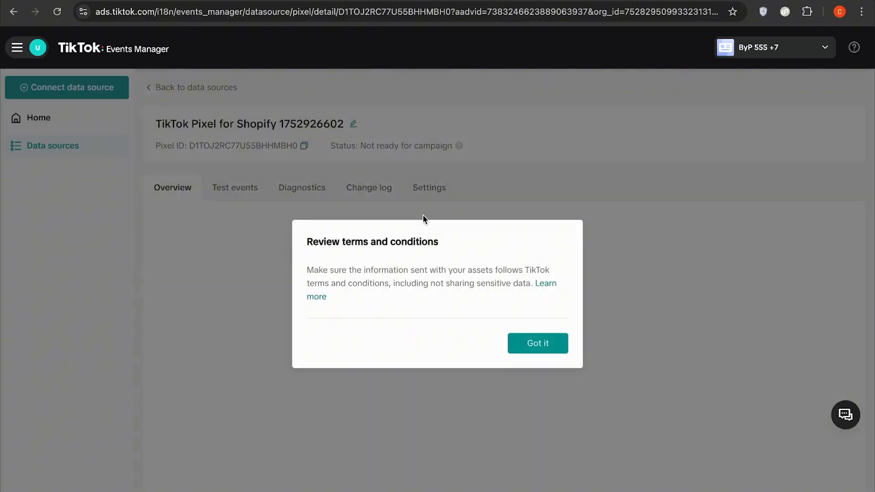
left_click(547, 347)
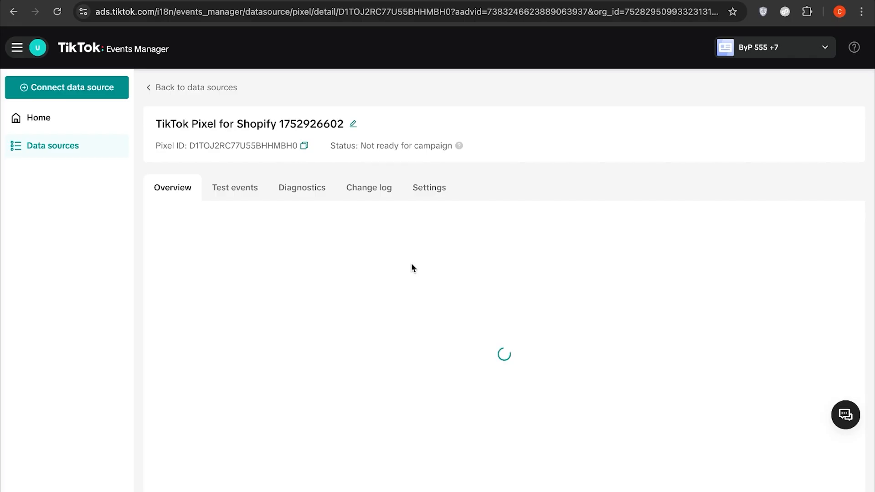
scroll(411, 263, "down", 2)
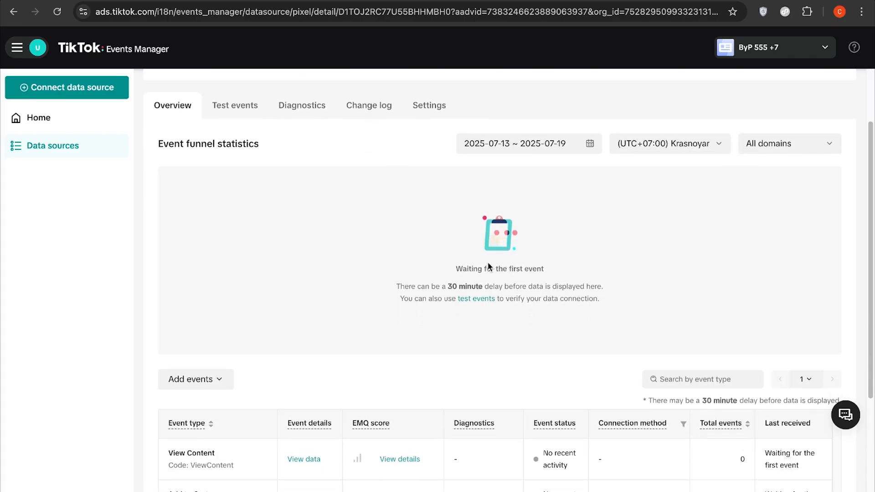
scroll(529, 259, "up", 2)
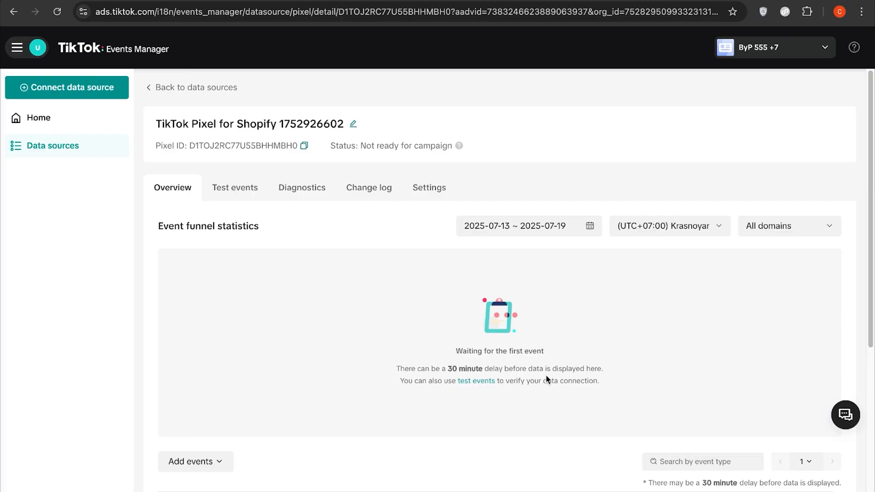
scroll(485, 272, "down", 6)
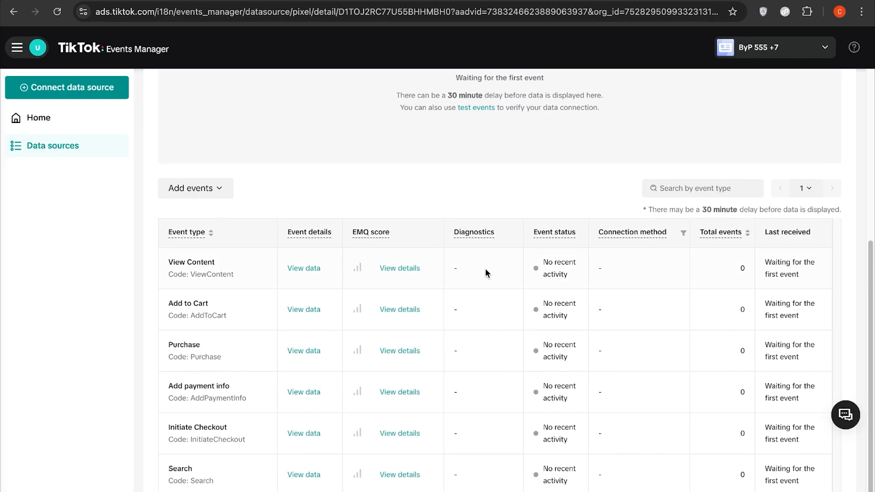
scroll(485, 268, "up", 6)
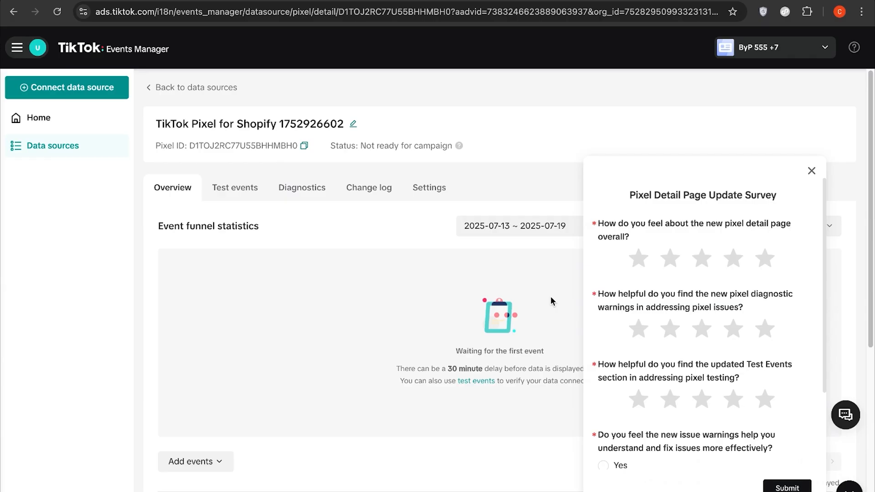
left_click(810, 171)
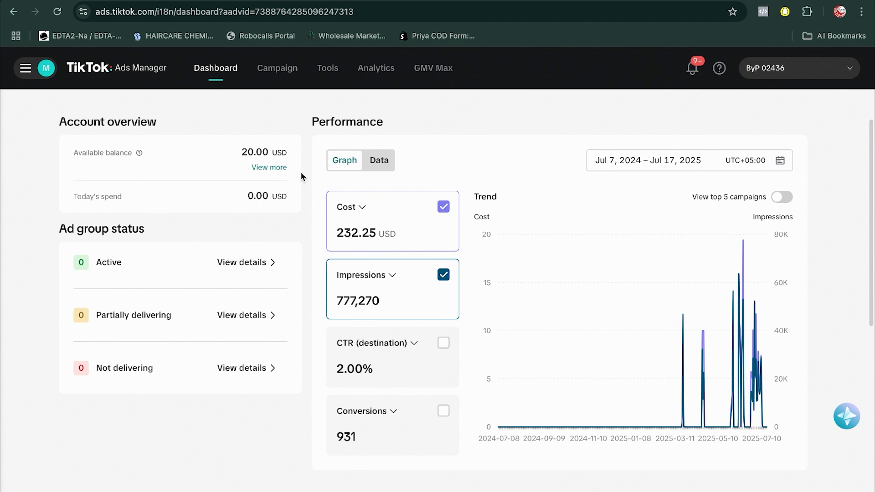
Show the Campaign page listing the account's 17 campaigns.
left_click(280, 72)
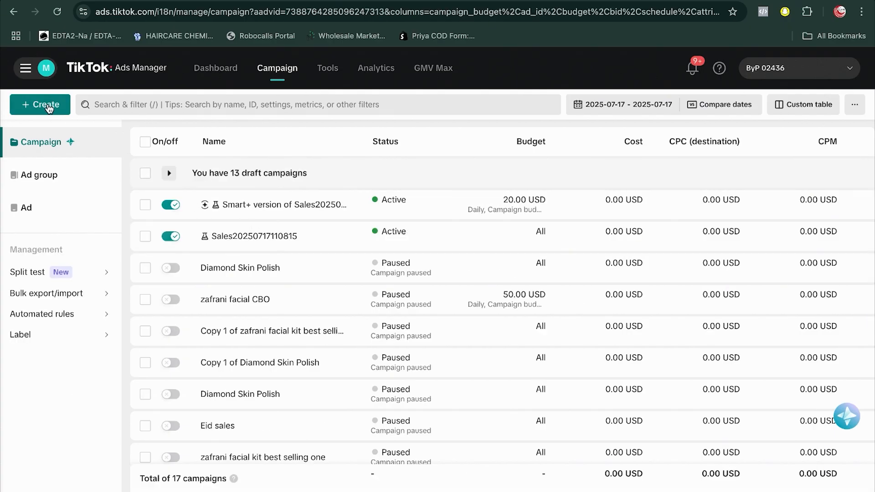
Create a new campaign and compare the Reach, Video views and Community interaction objective descriptions.
left_click(48, 106)
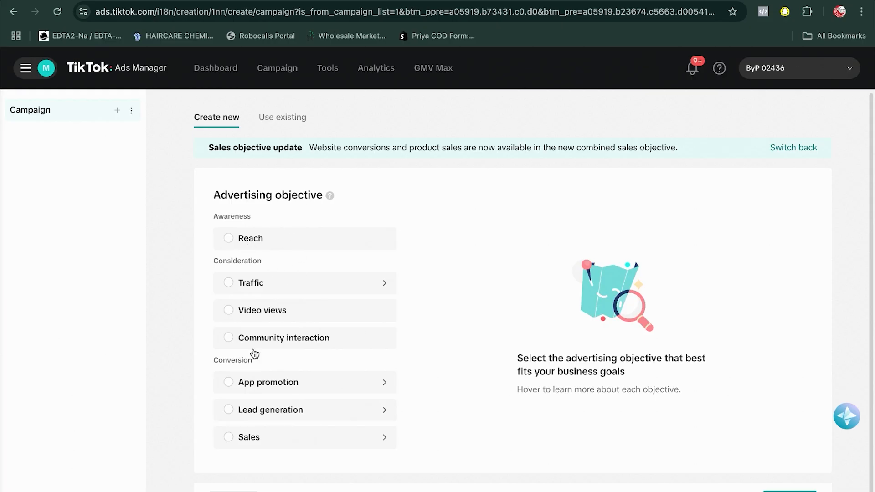
mouse_move(250, 383)
mouse_move(348, 339)
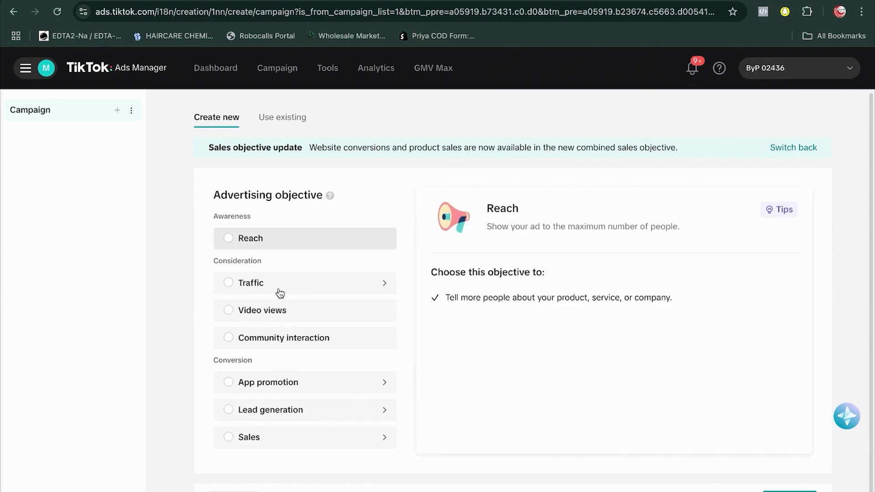
mouse_move(269, 309)
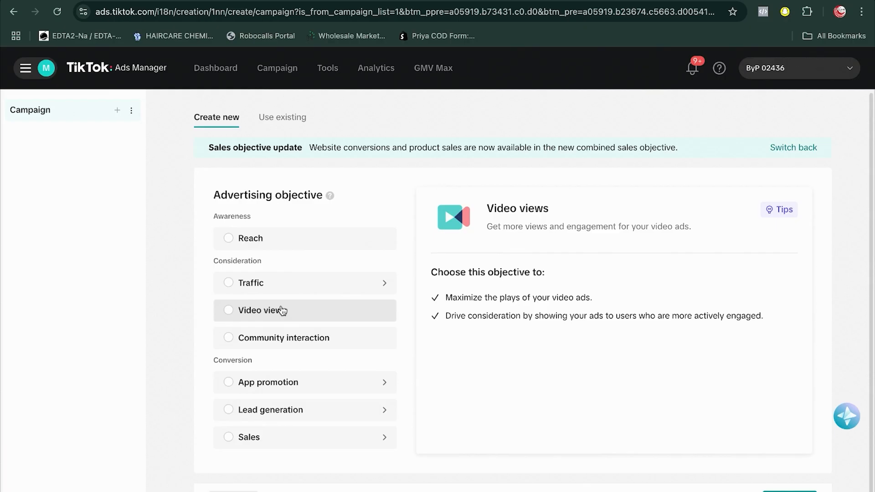
mouse_move(305, 333)
Pick Sales under Conversion, keep Website as sales destination, and review the Campaign type options.
left_click(254, 283)
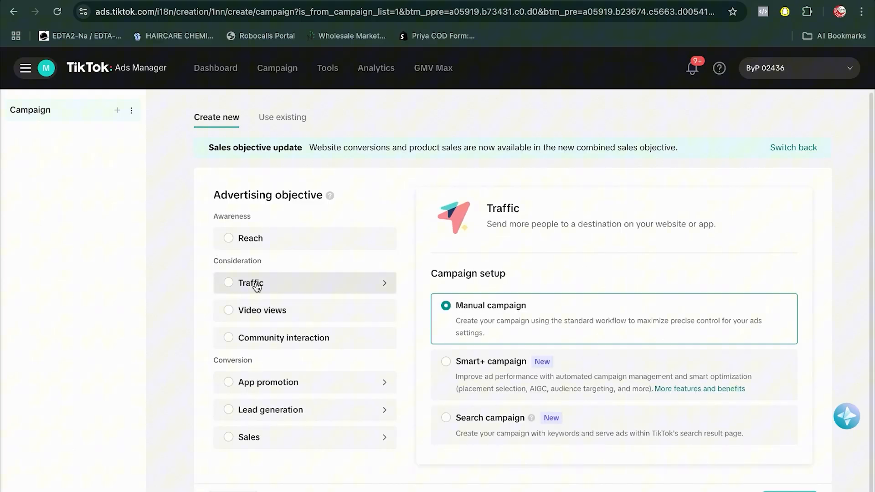
left_click(254, 440)
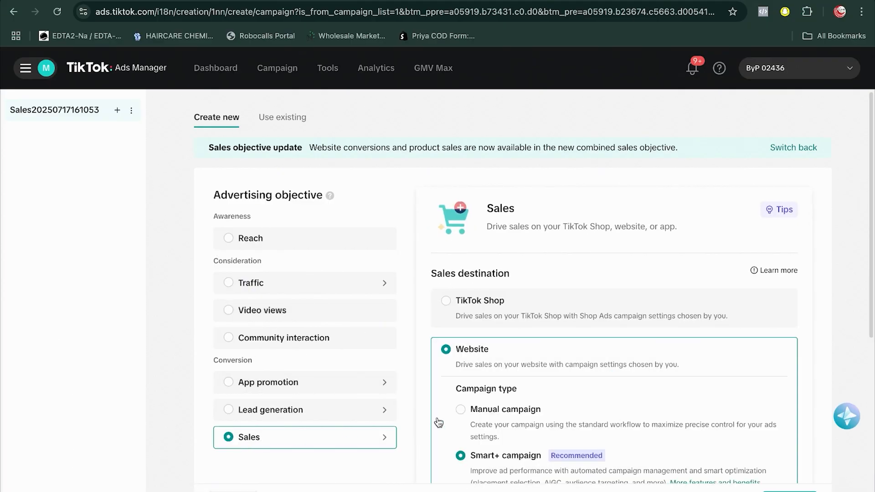
scroll(538, 333, "down", 2)
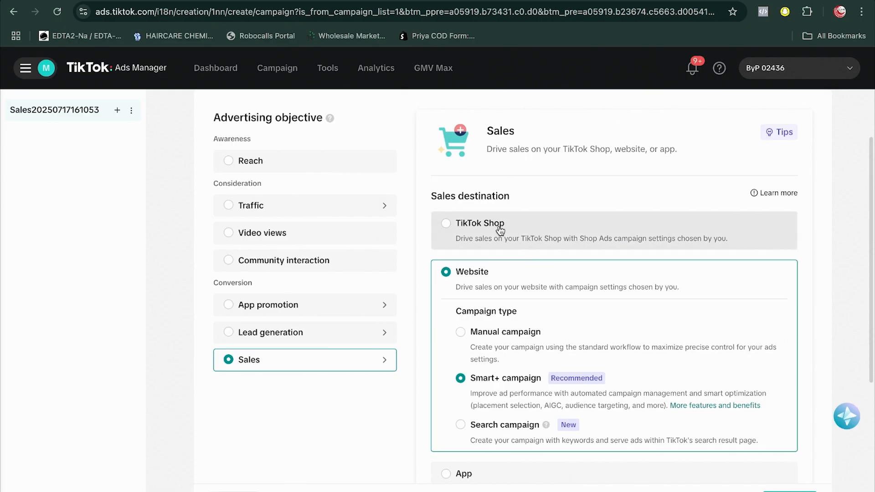
scroll(567, 235, "down", 1)
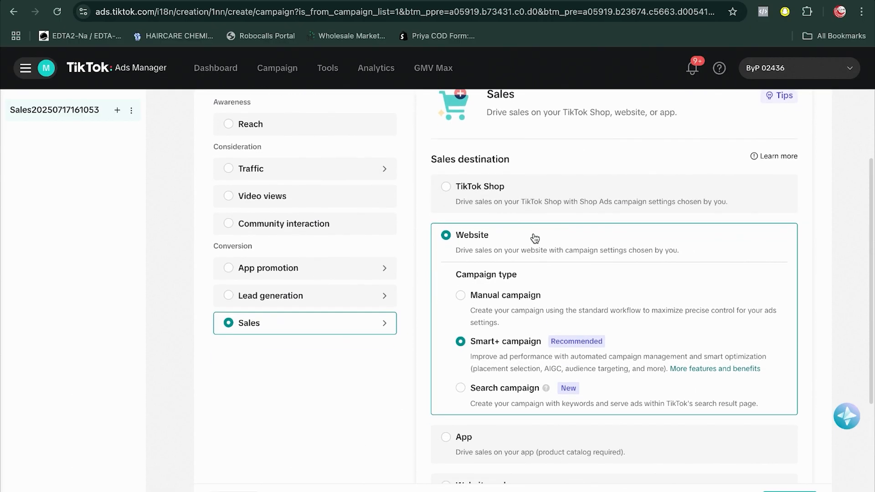
scroll(473, 289, "down", 1)
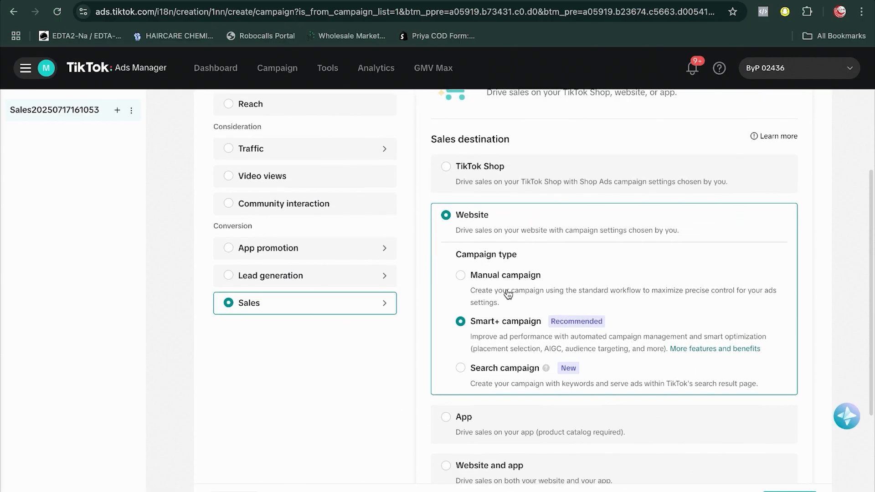
scroll(483, 287, "down", 1)
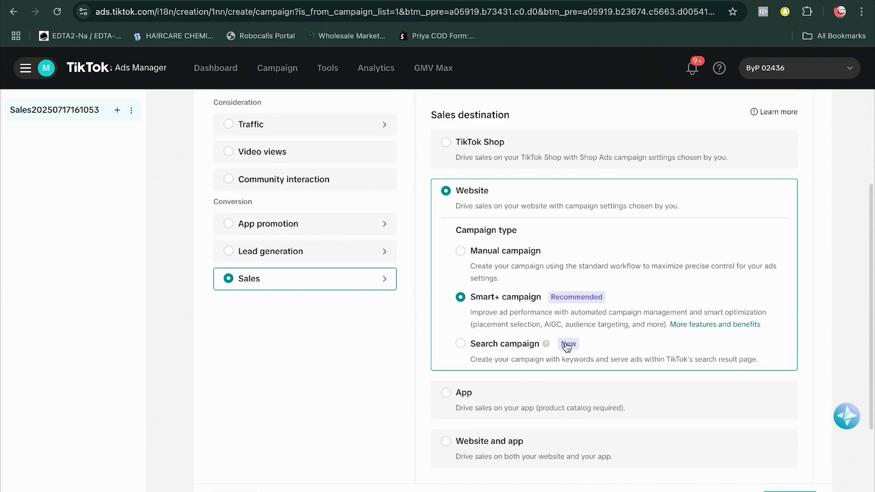
Change the Website campaign type from Smart+ to Manual campaign and review the Settings section.
left_click(497, 264)
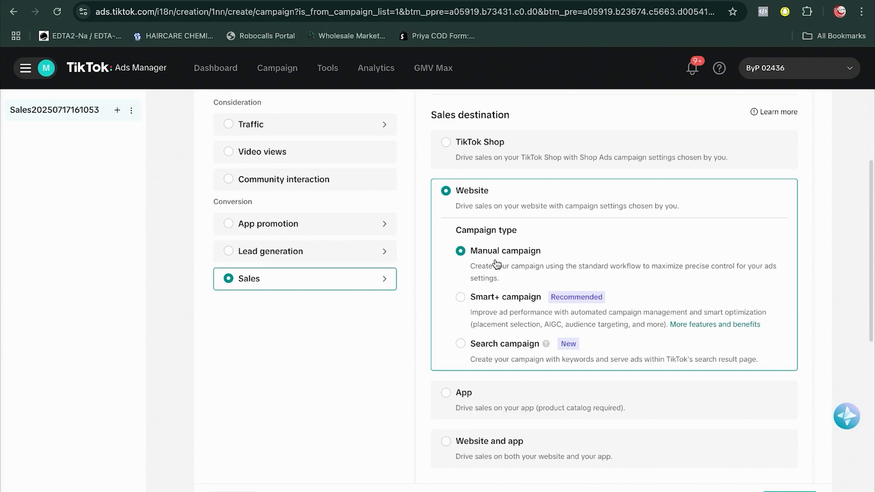
scroll(496, 263, "down", 3)
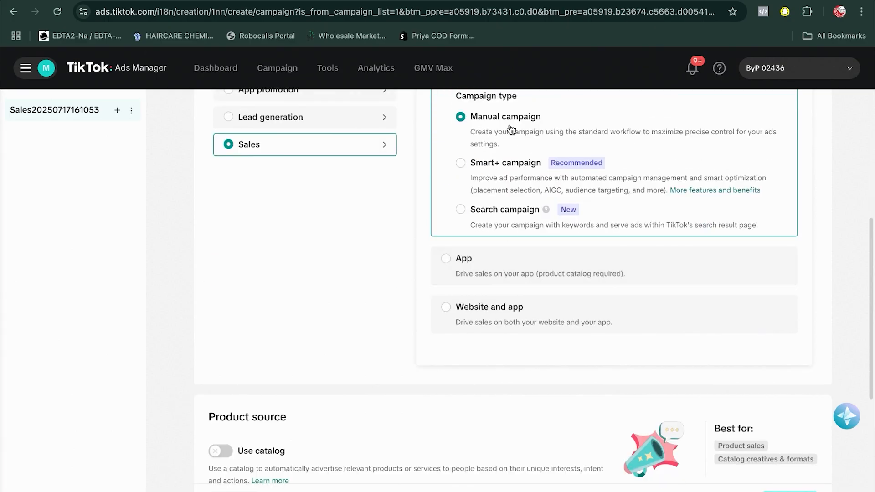
scroll(428, 248, "down", 5)
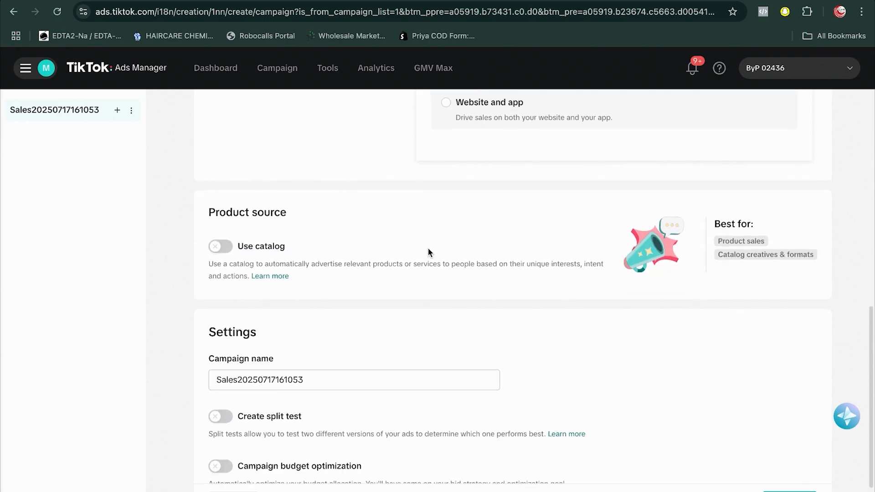
scroll(286, 246, "down", 1)
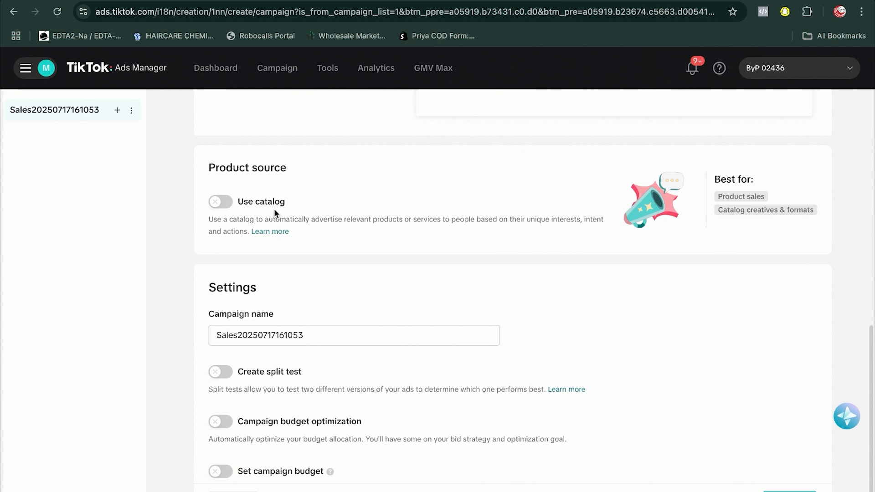
scroll(238, 215, "down", 1)
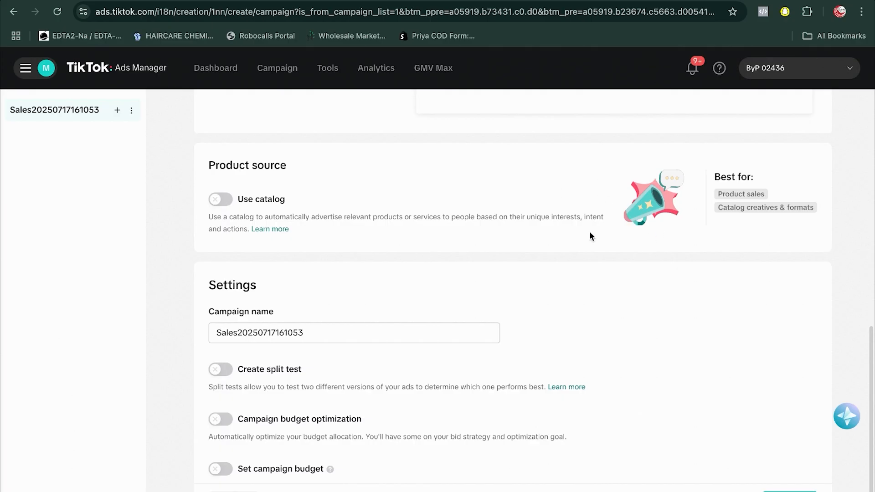
scroll(416, 218, "down", 1)
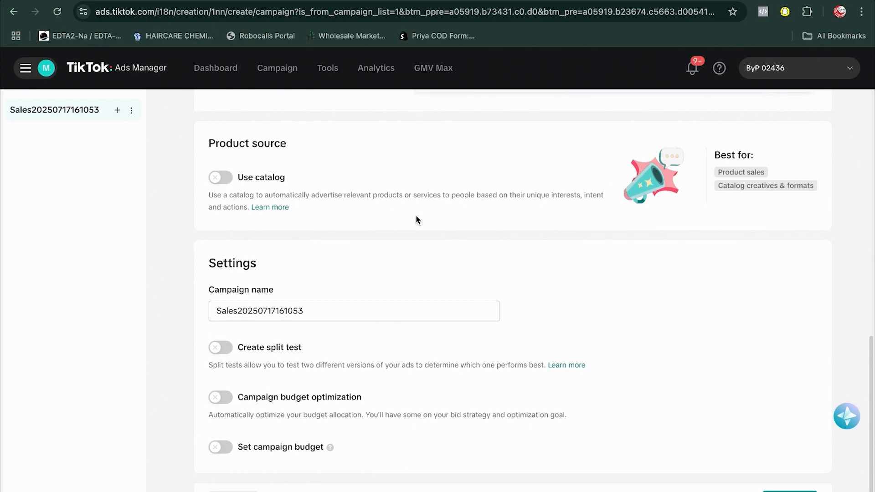
triple_click(323, 311)
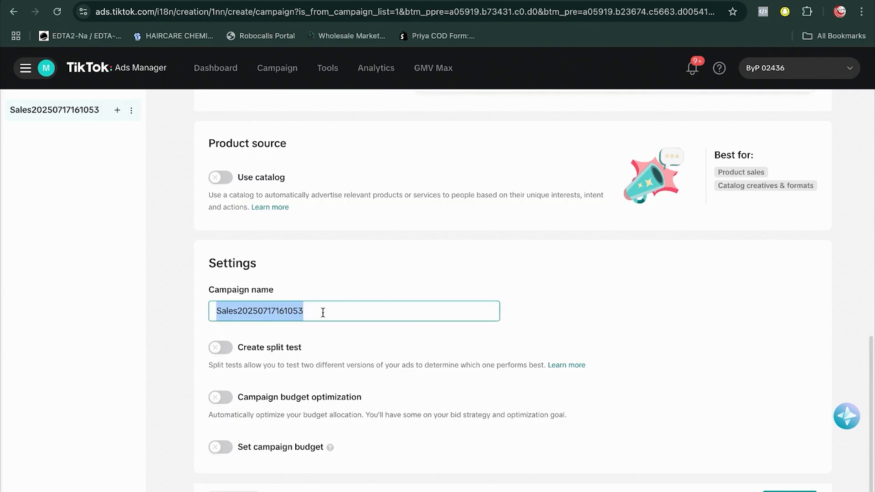
type("testing ")
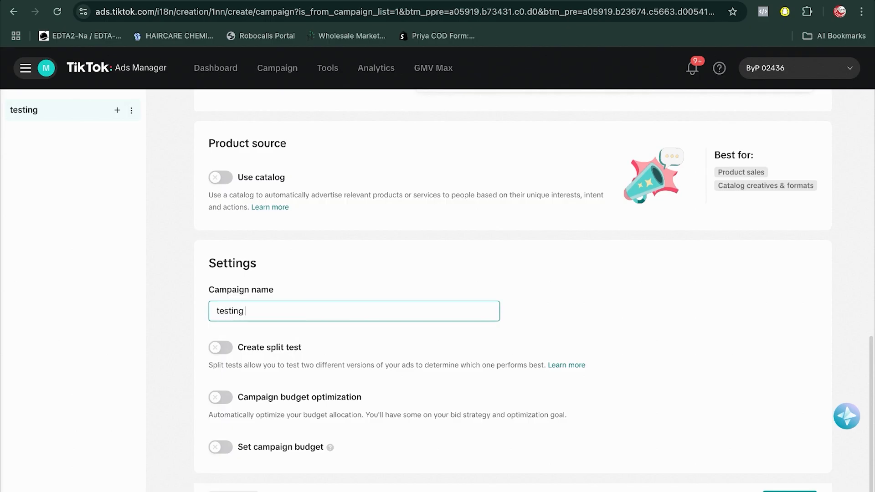
type("cam")
type("p")
key("BackSpace")
type("mp")
left_click(595, 294)
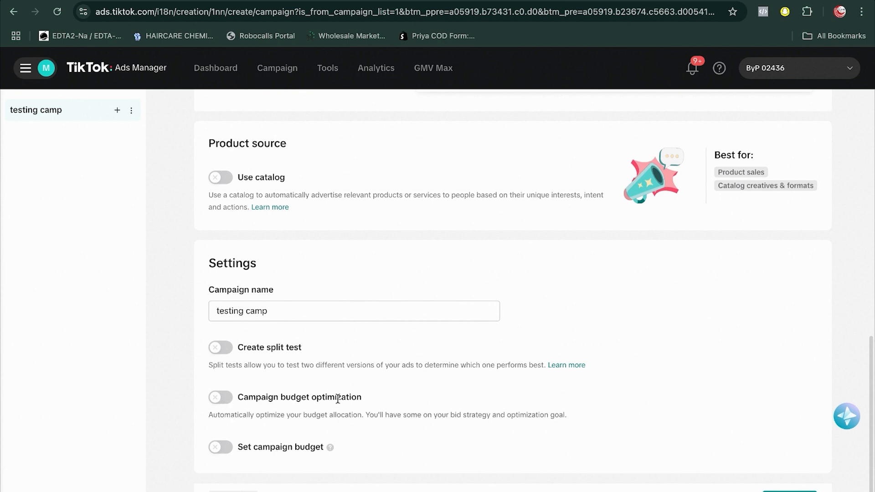
Switch on campaign budget optimization and start entering the daily budget (minimum 50.00 USD).
left_click(221, 398)
scroll(328, 396, "down", 2)
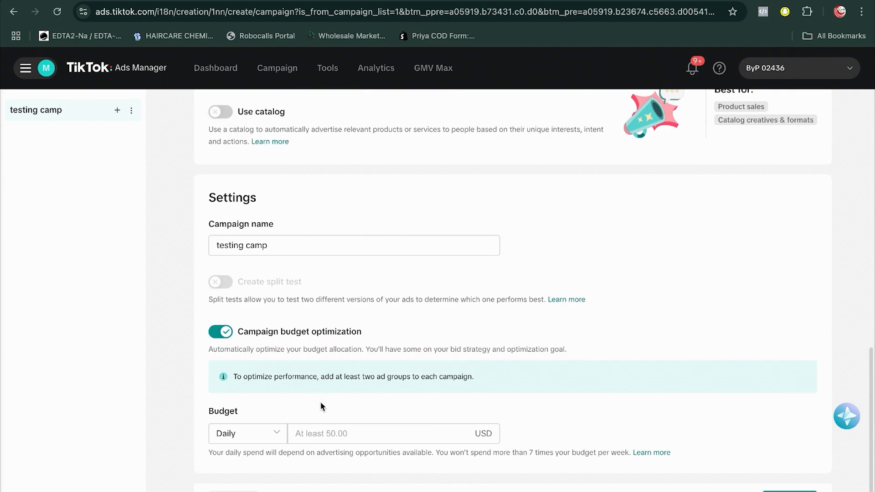
left_click(324, 429)
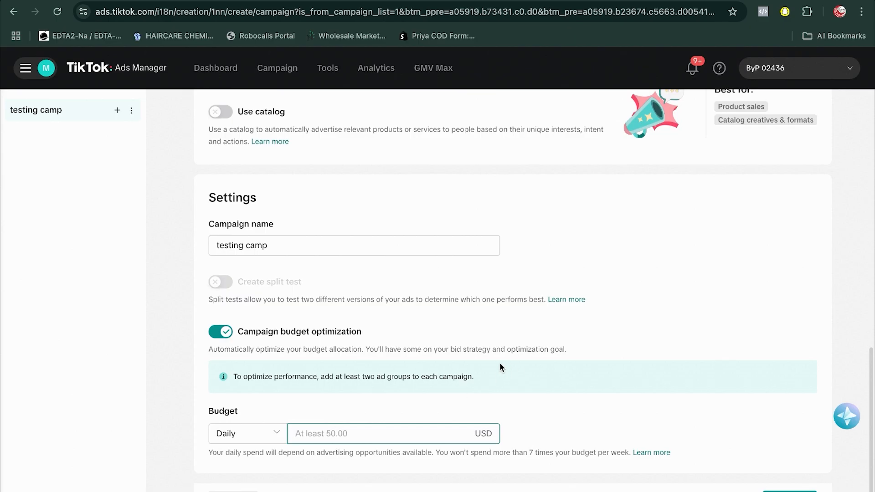
Scroll up and down the campaign settings page to review the budget options.
scroll(342, 248, "up", 5)
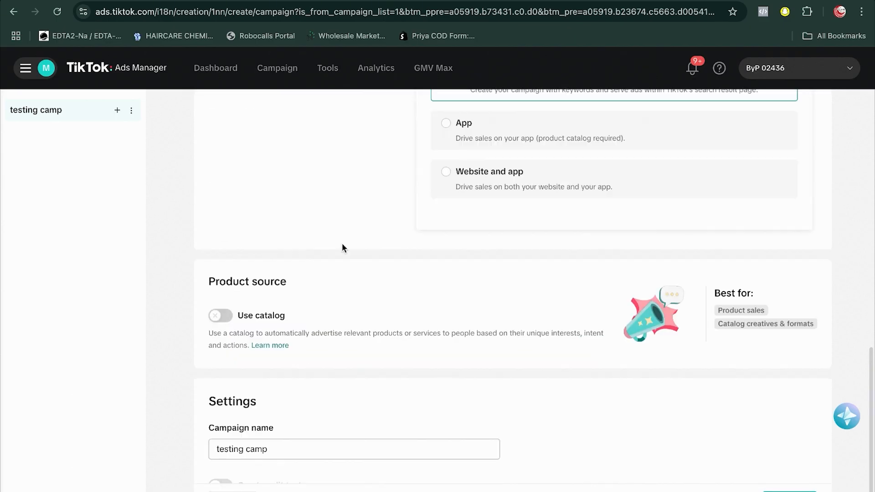
scroll(343, 248, "down", 5)
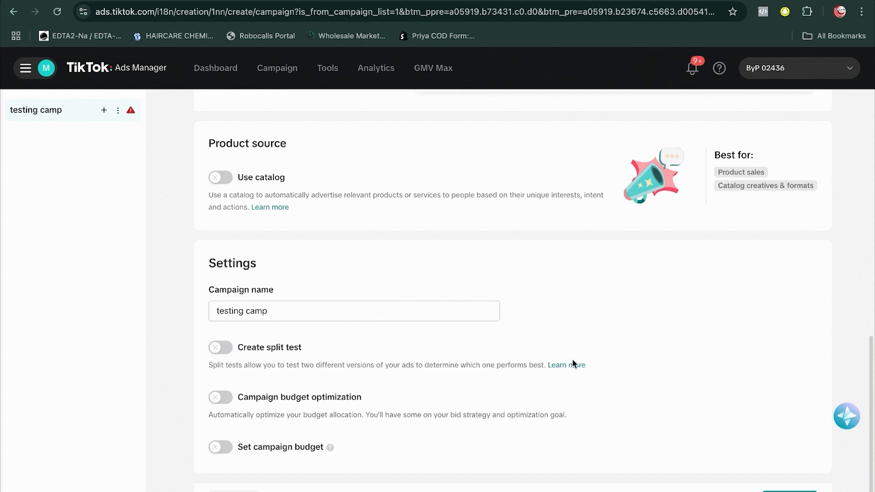
scroll(566, 353, "up", 2)
scroll(566, 353, "down", 2)
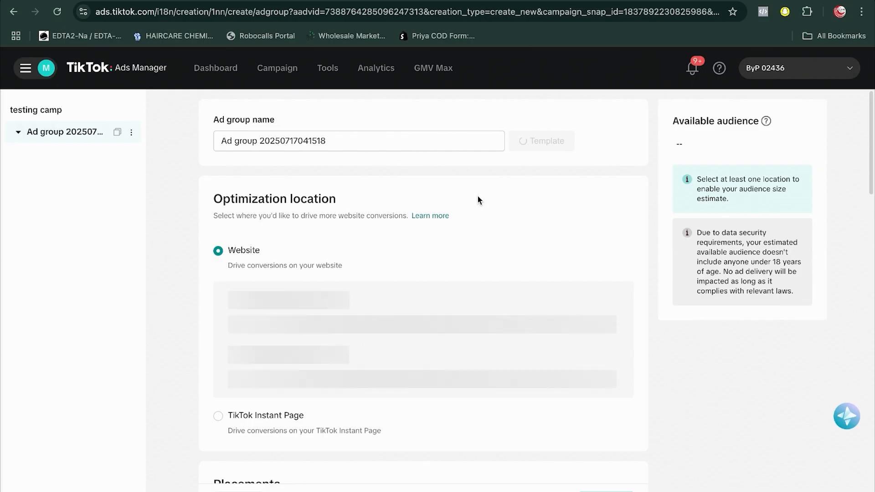
Scroll through the ad group form and choose Wait in Chrome's Page Unresponsive dialog.
scroll(478, 197, "down", 7)
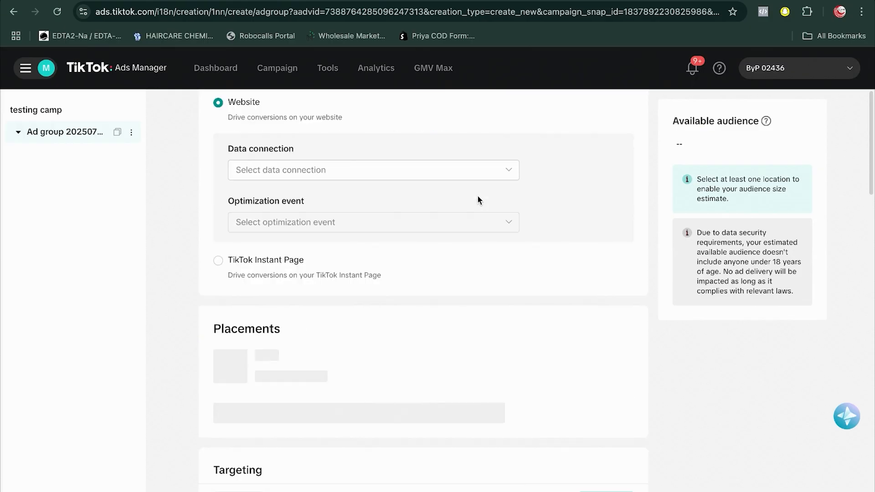
scroll(477, 199, "down", 6)
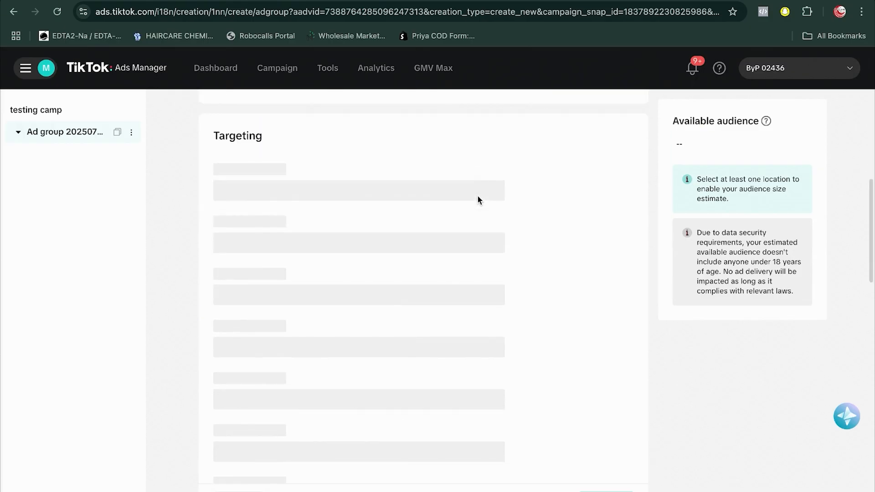
scroll(477, 199, "down", 10)
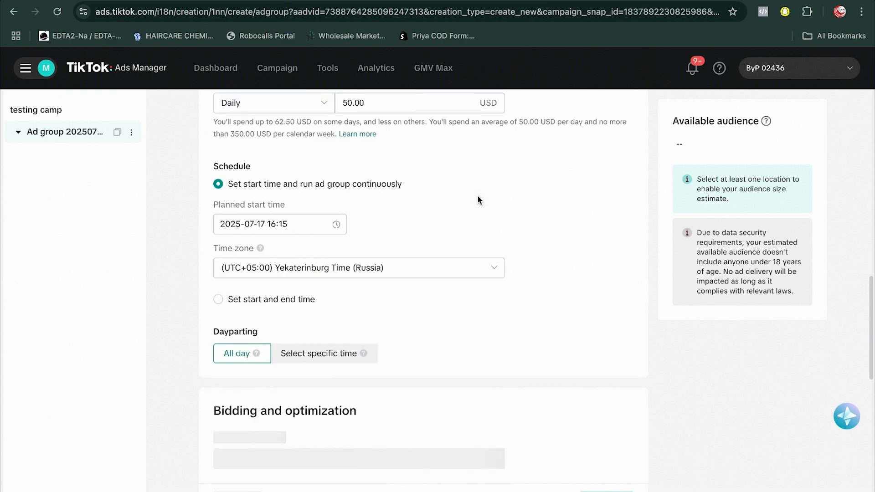
scroll(477, 199, "down", 2)
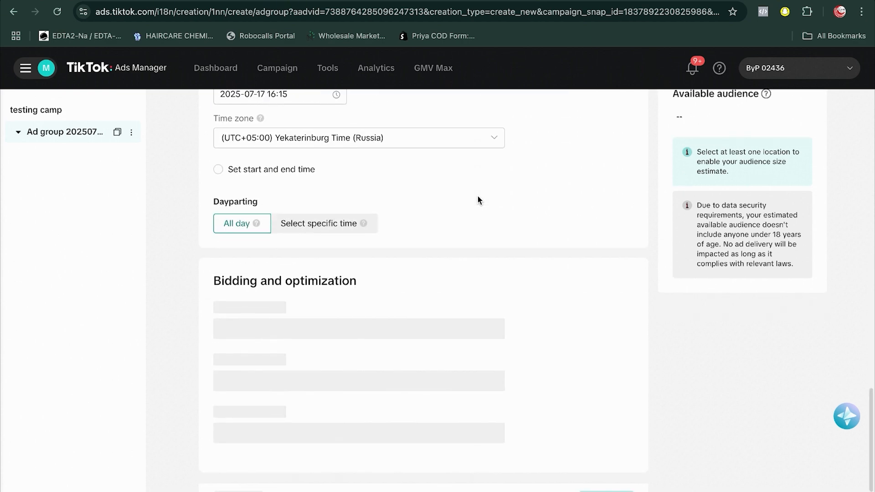
scroll(478, 199, "up", 20)
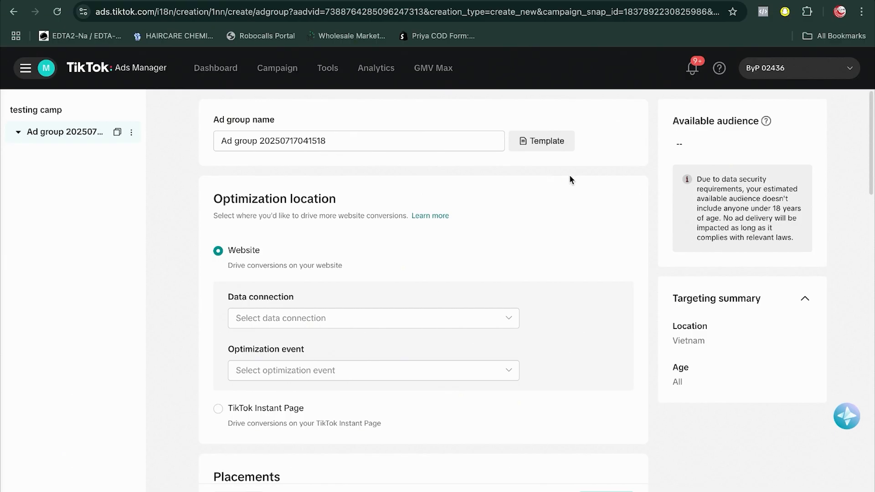
scroll(570, 176, "down", 2)
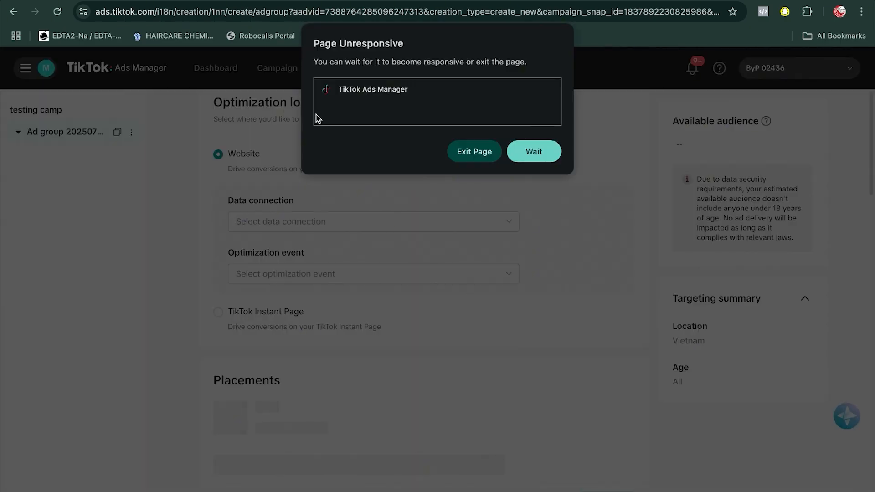
left_click(539, 159)
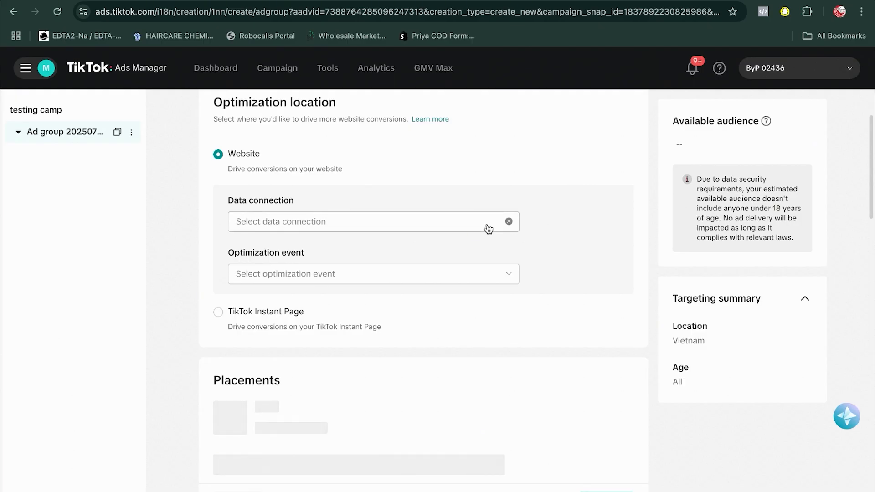
Choose the 'tiktok pix' pixel as the ad group's Data connection.
scroll(537, 215, "down", 1)
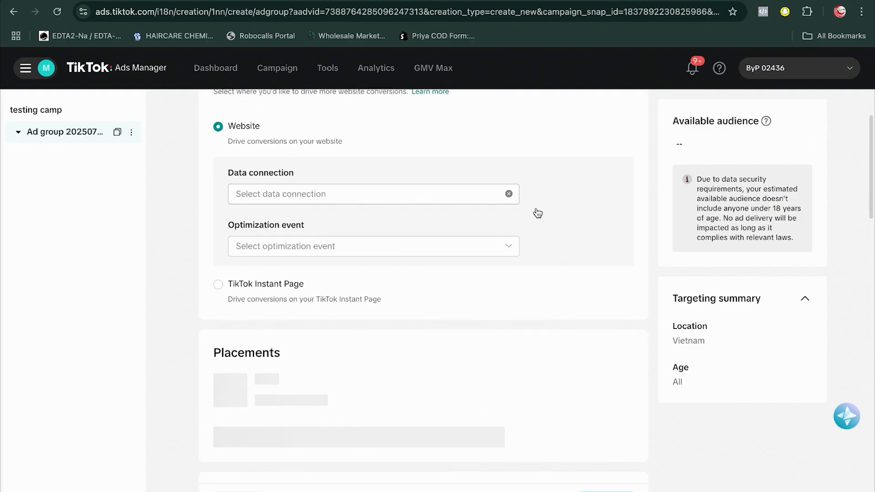
left_click(507, 195)
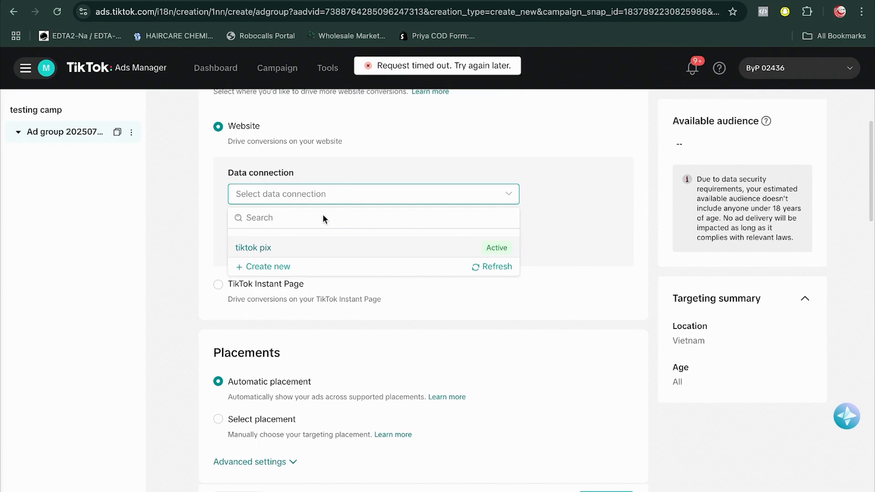
left_click(287, 248)
left_click(299, 248)
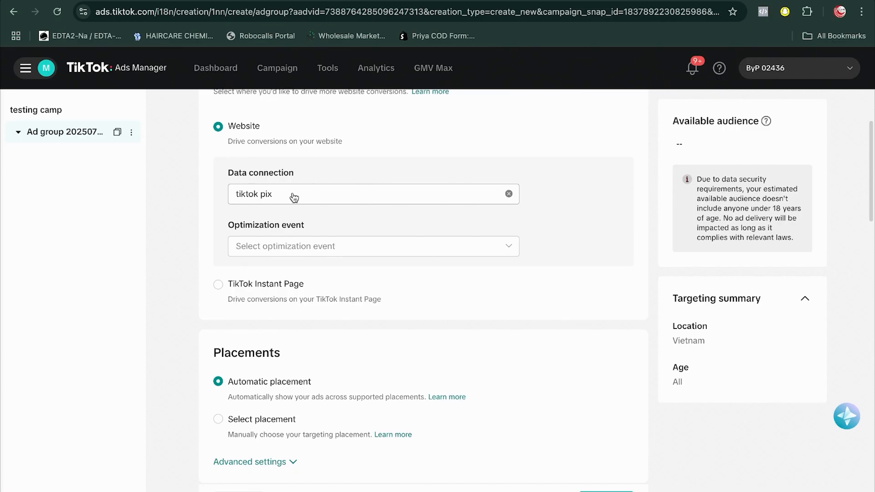
scroll(420, 221, "down", 1)
scroll(420, 221, "down", 1)
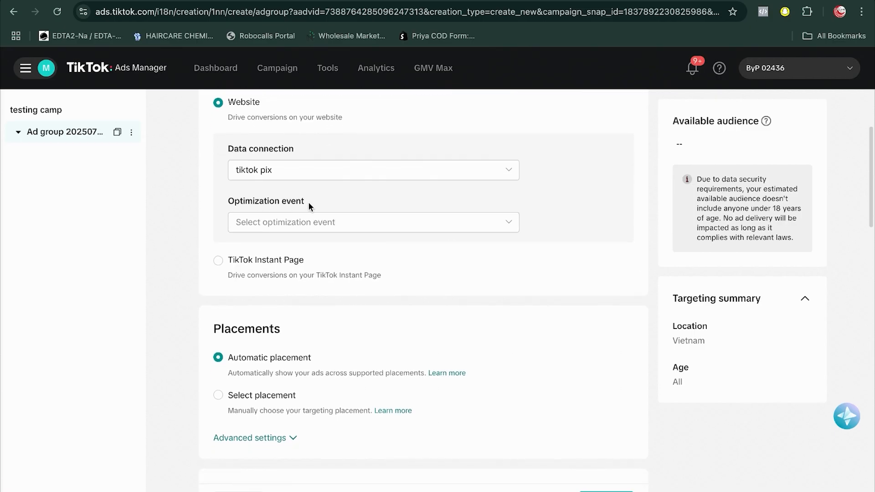
Choose Purchase from the Optimization event list.
left_click(386, 222)
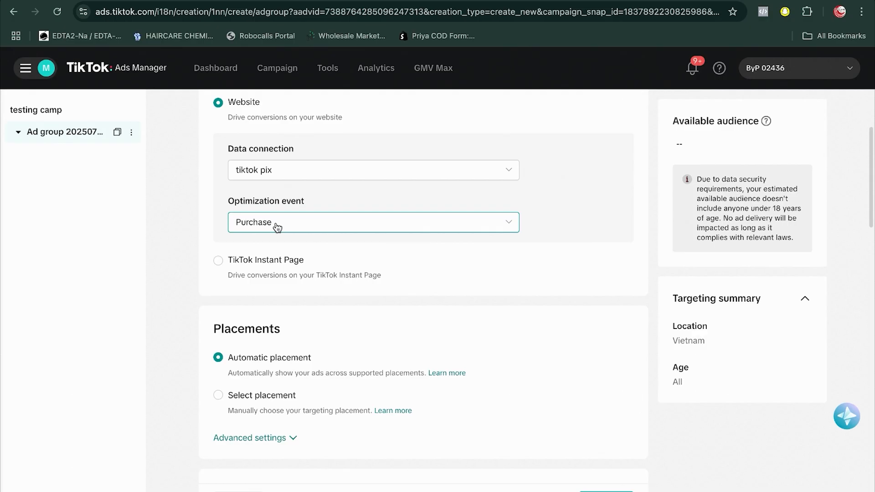
scroll(338, 275, "up", 1)
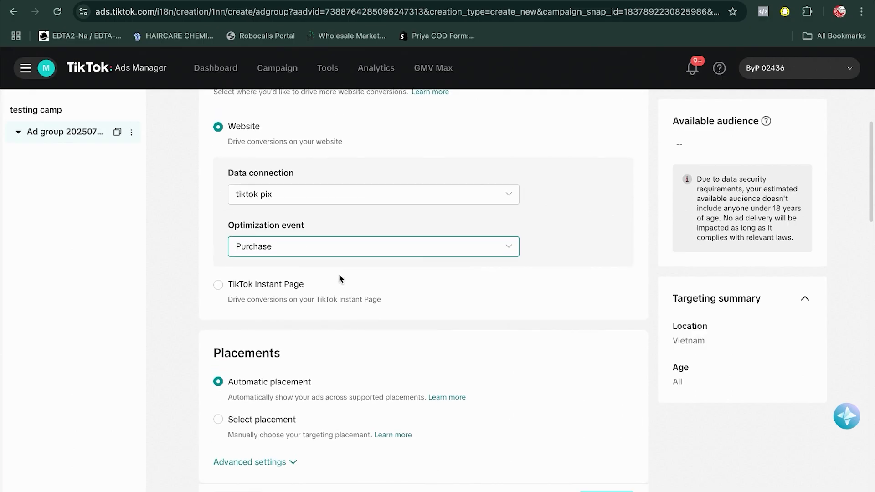
scroll(340, 274, "down", 1)
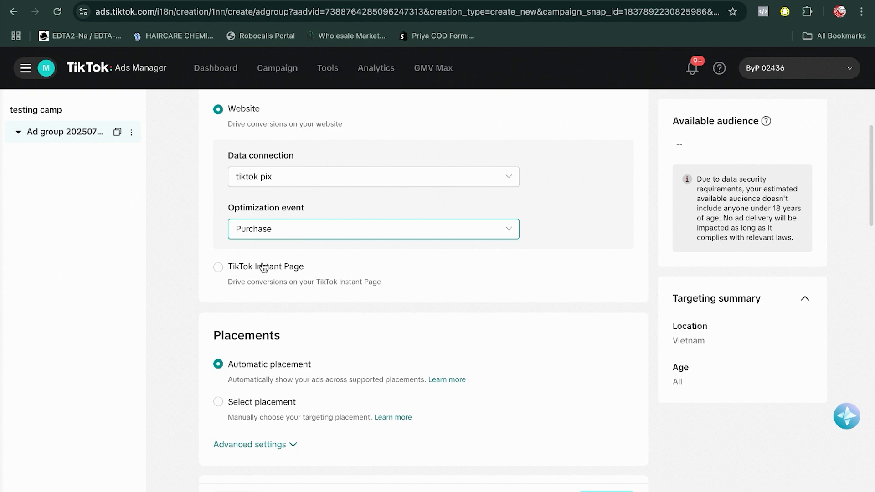
Switch the optimization location from Website to TikTok Instant Page.
left_click(339, 262)
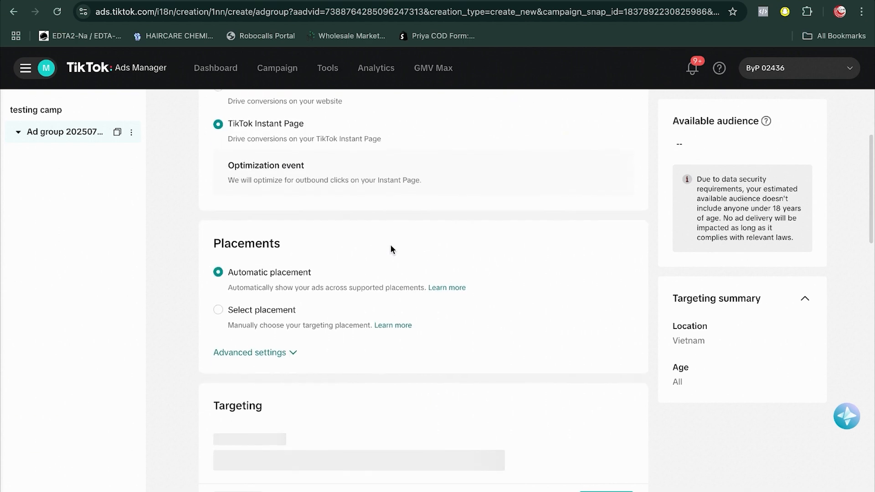
scroll(390, 247, "up", 2)
scroll(287, 214, "up", 1)
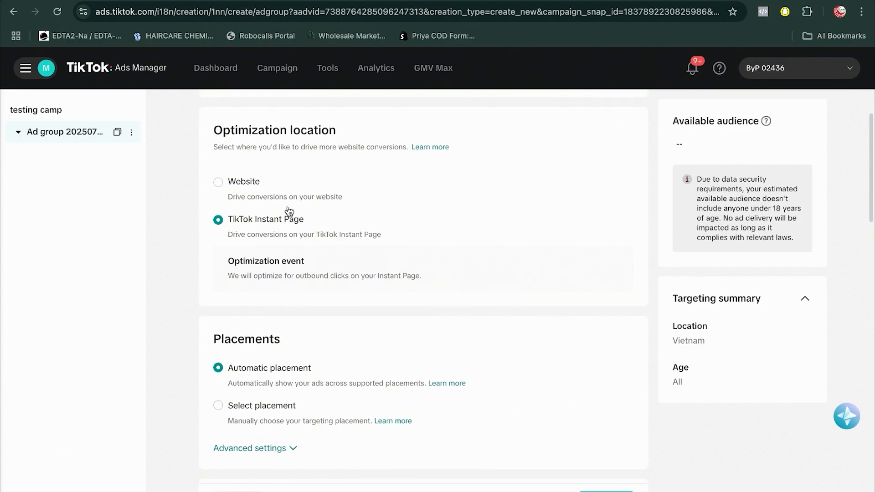
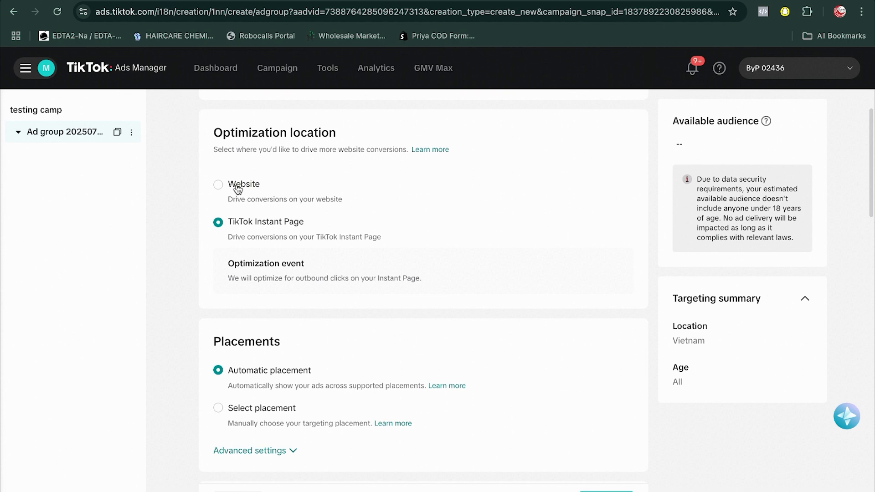
Set the optimization location to Website with 'tiktok pix' as the data connection.
left_click(250, 186)
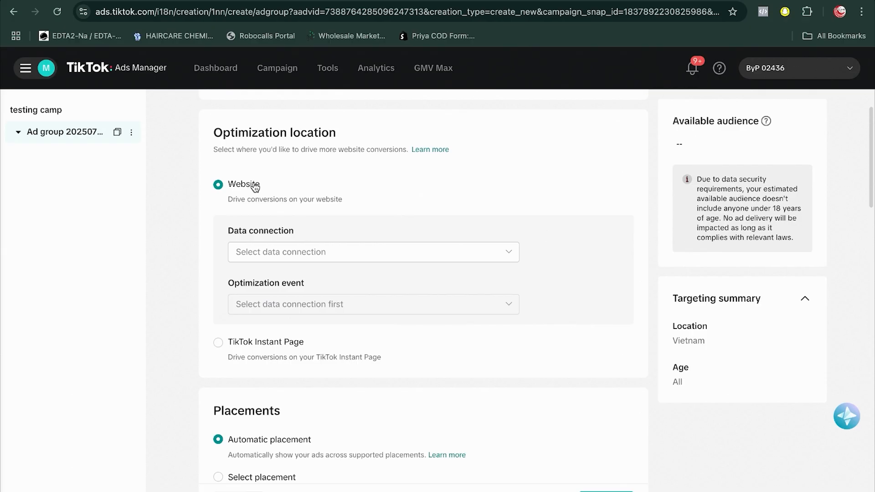
left_click(312, 252)
scroll(479, 255, "down", 3)
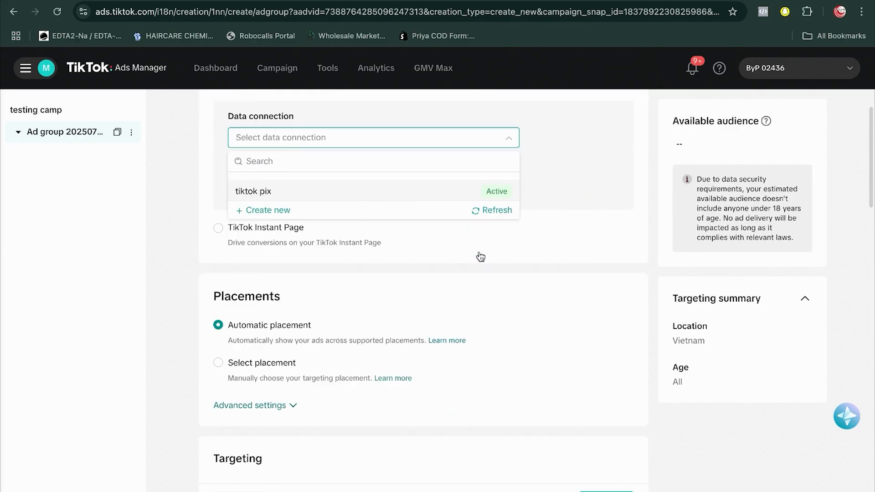
left_click(392, 197)
Choose Purchase as the optimization event.
left_click(357, 197)
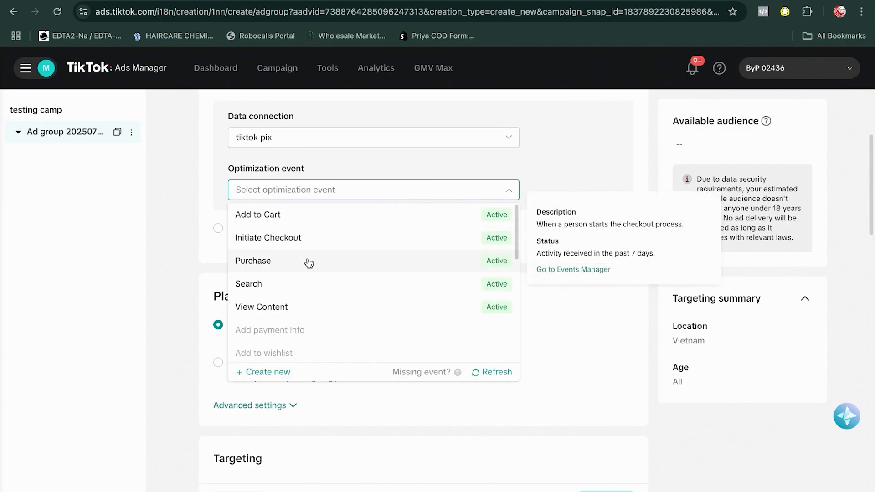
left_click(308, 262)
scroll(409, 212, "down", 4)
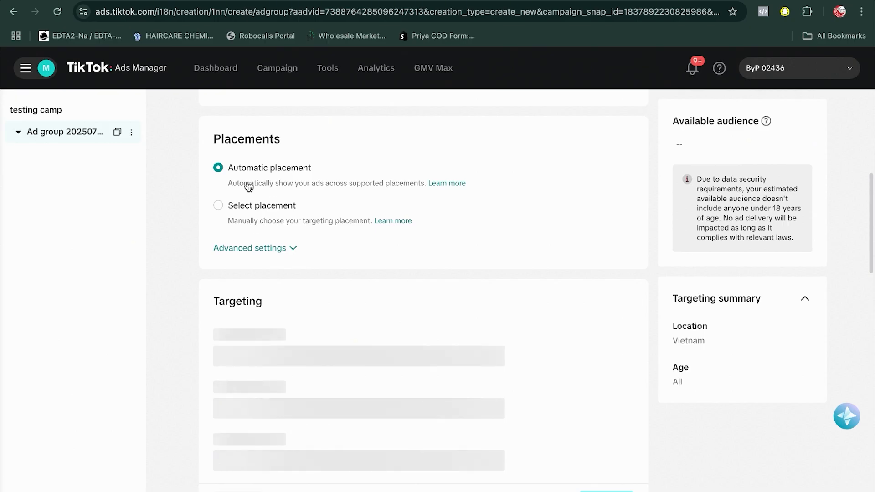
Switch to Select placement, unchecking Global App Bundle and Pangle and excluding TikTok search results.
left_click(283, 206)
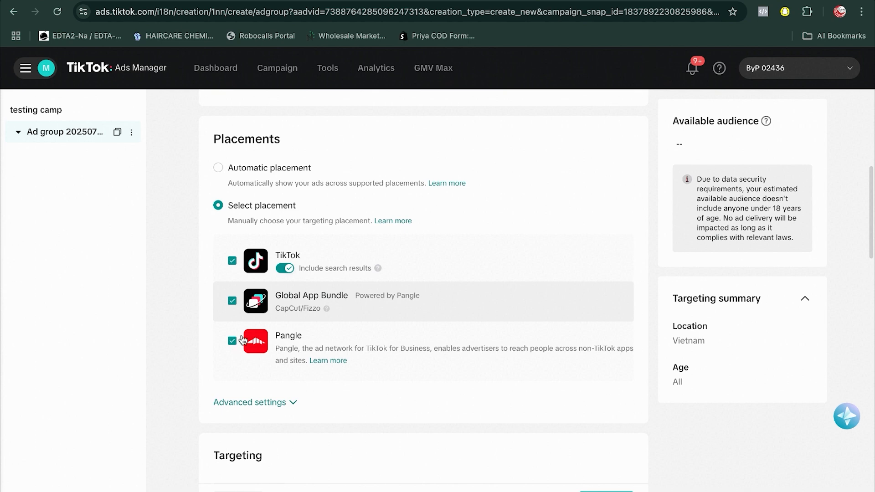
left_click(233, 302)
left_click(232, 342)
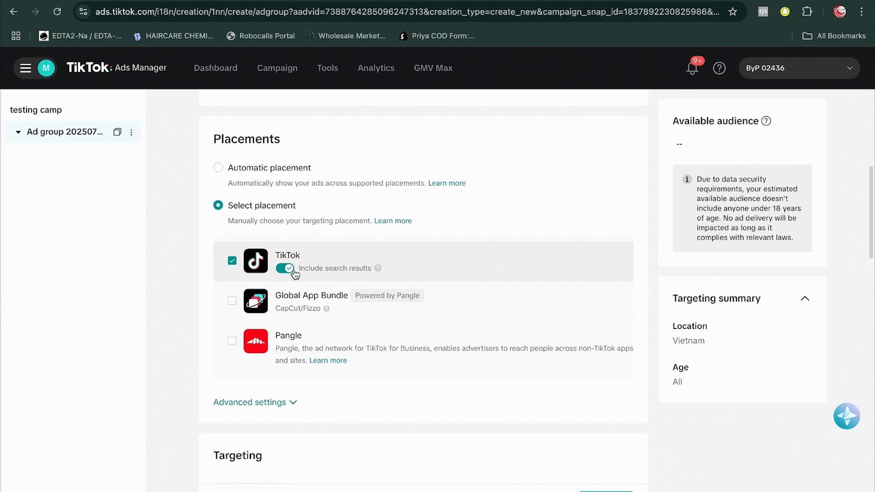
left_click(289, 270)
scroll(514, 261, "down", 3)
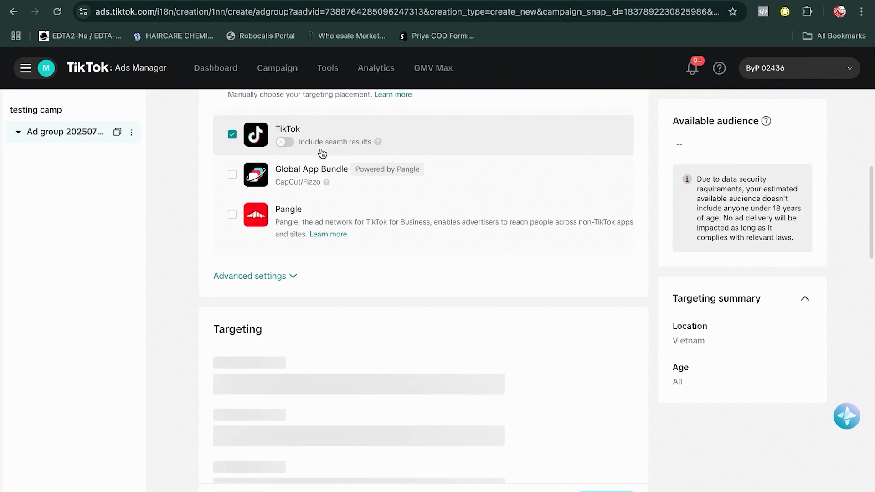
In Demographics, replace Vietnam with Pakistan as the target location.
scroll(322, 154, "down", 4)
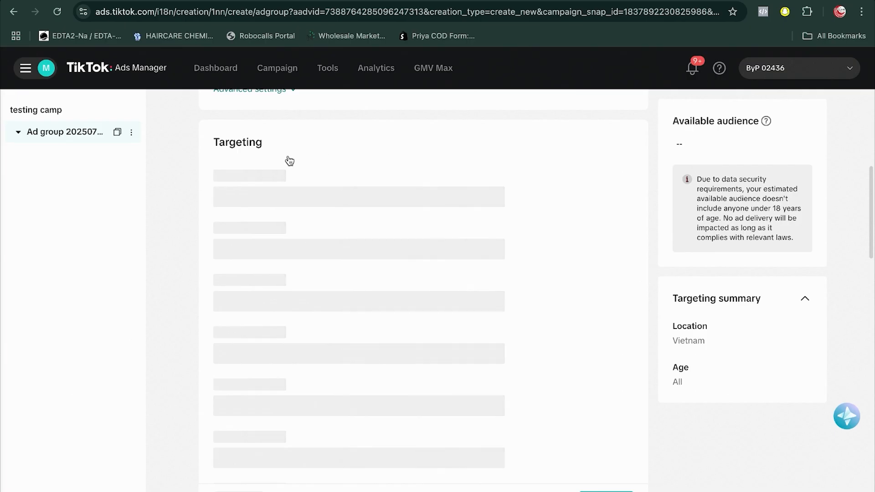
scroll(427, 166, "down", 3)
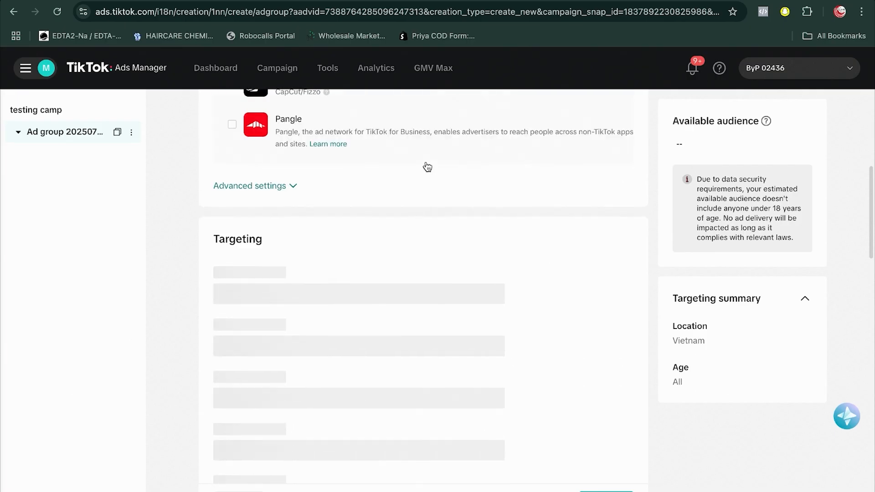
scroll(428, 167, "down", 2)
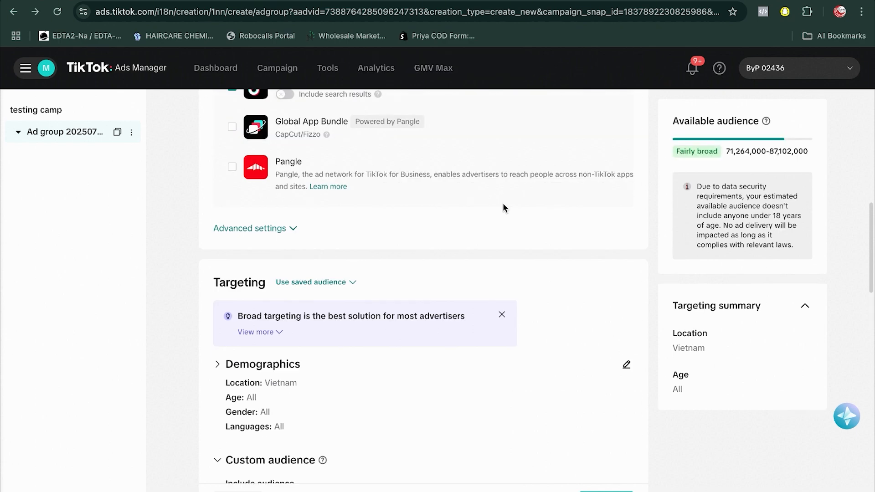
scroll(503, 204, "down", 1)
scroll(512, 207, "down", 2)
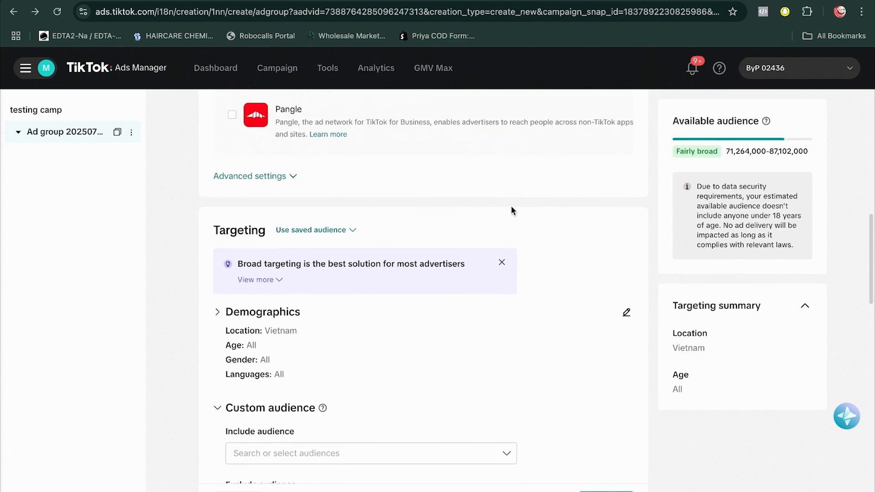
scroll(347, 168, "down", 1)
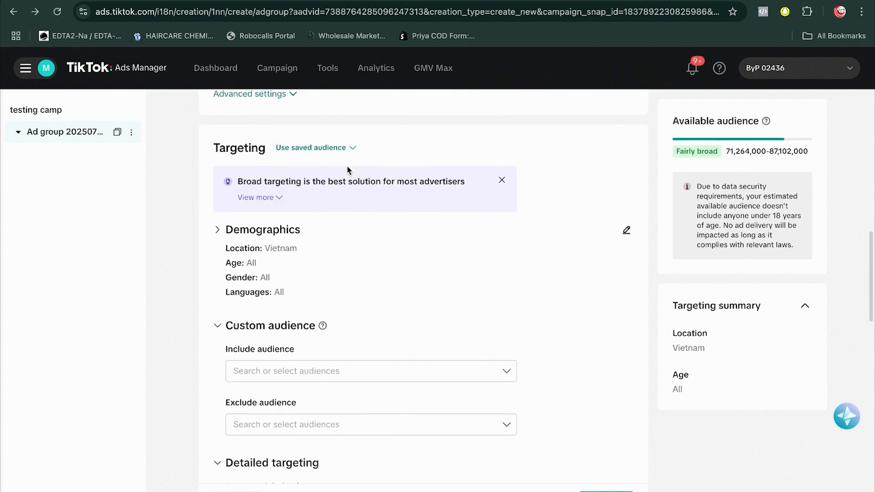
scroll(347, 170, "down", 1)
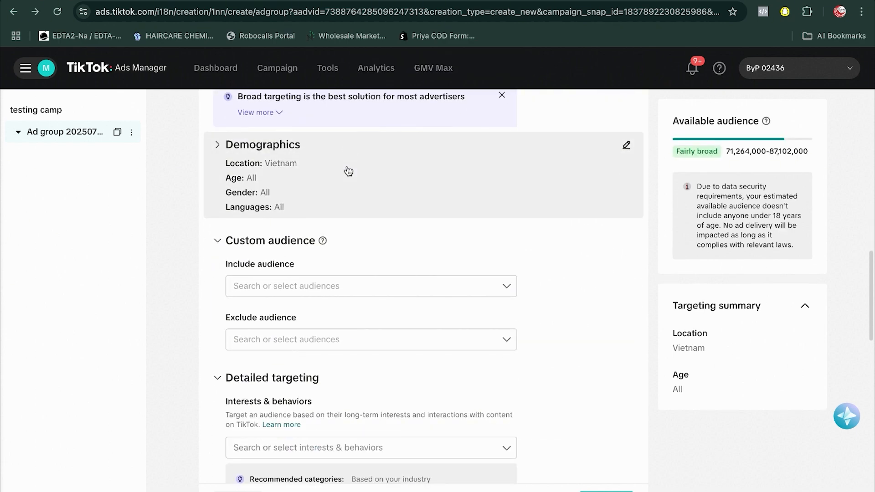
left_click(306, 173)
left_click(279, 205)
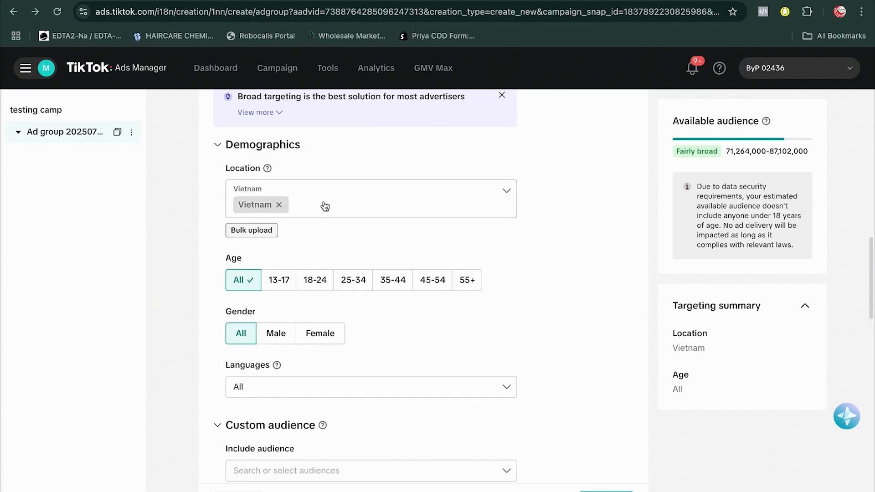
left_click(346, 193)
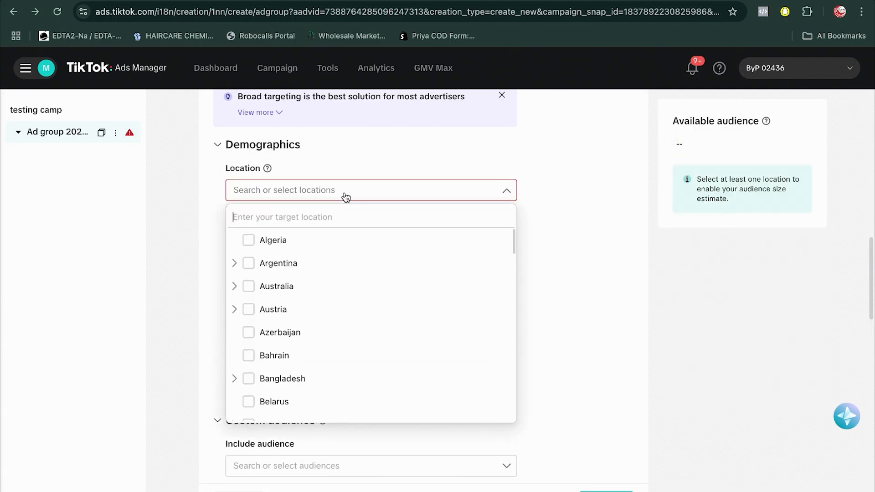
type("pakis")
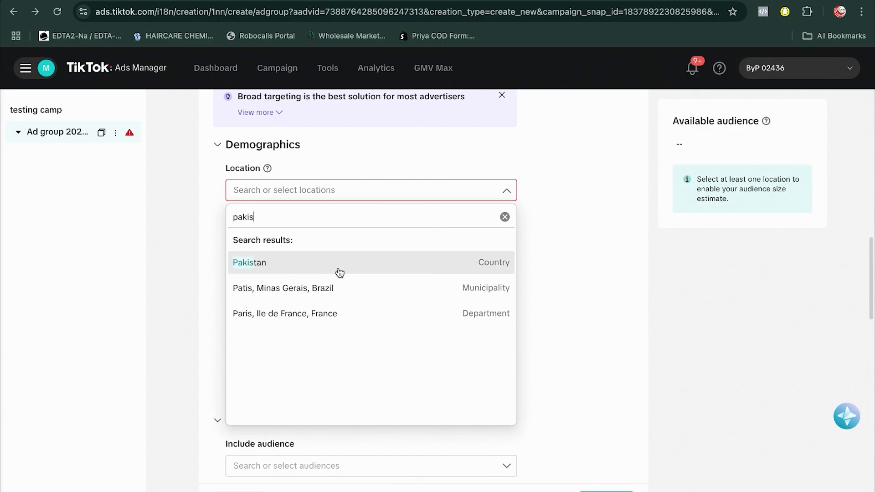
left_click(382, 255)
left_click(586, 236)
Select the age groups 18-24, 25-34, 35-44 and 45-54.
scroll(389, 219, "down", 2)
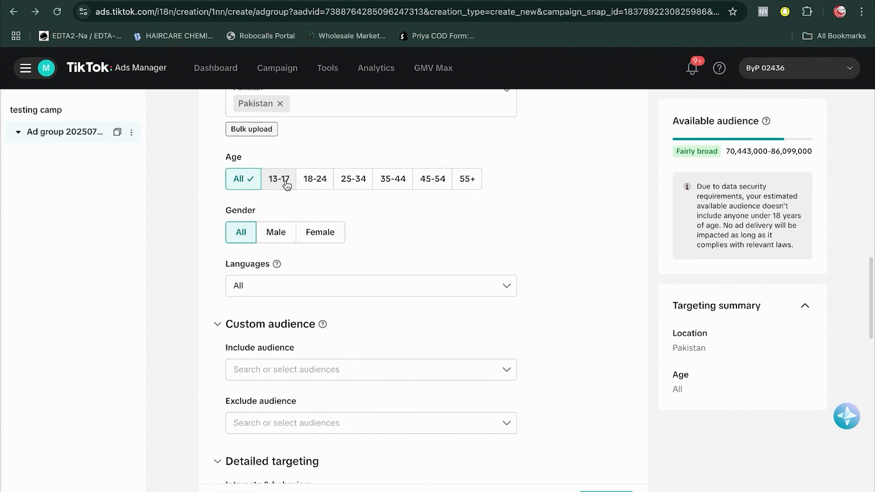
left_click(324, 182)
left_click(352, 180)
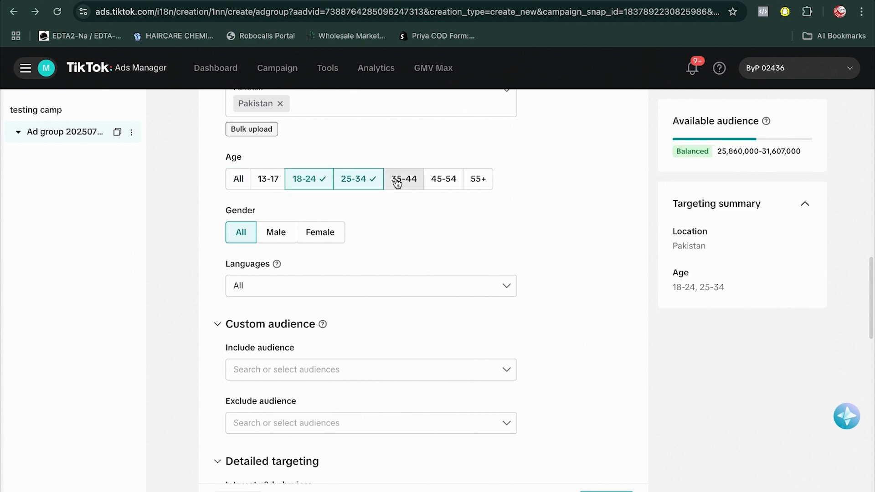
left_click(425, 183)
left_click(448, 180)
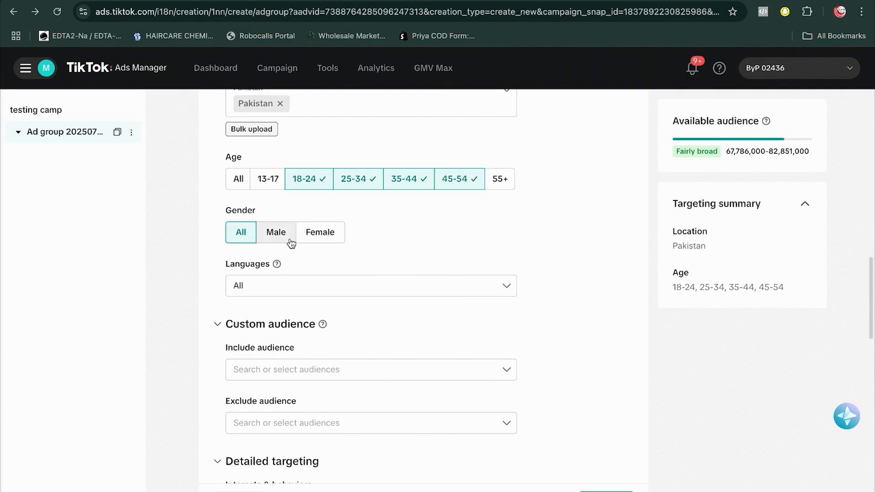
scroll(426, 240, "down", 3)
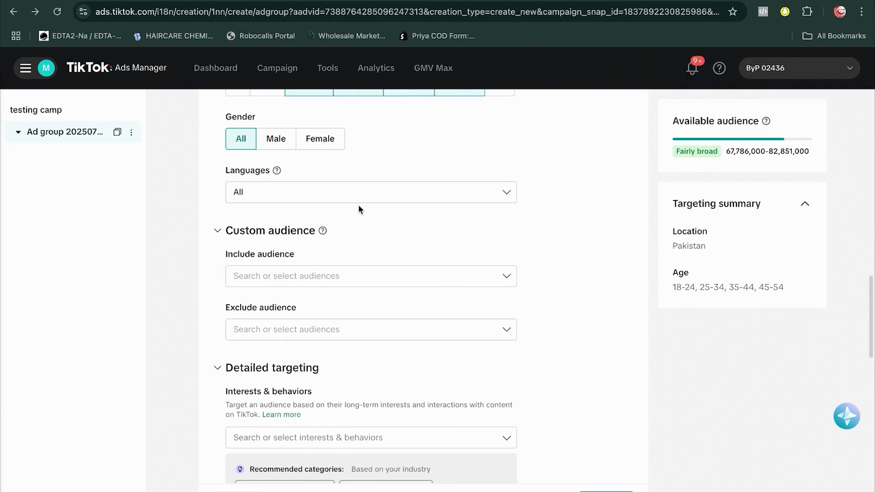
Review the Custom and Lookalike audience lists, then go to the Audiences page via Create new.
scroll(301, 191, "down", 2)
scroll(300, 191, "down", 1)
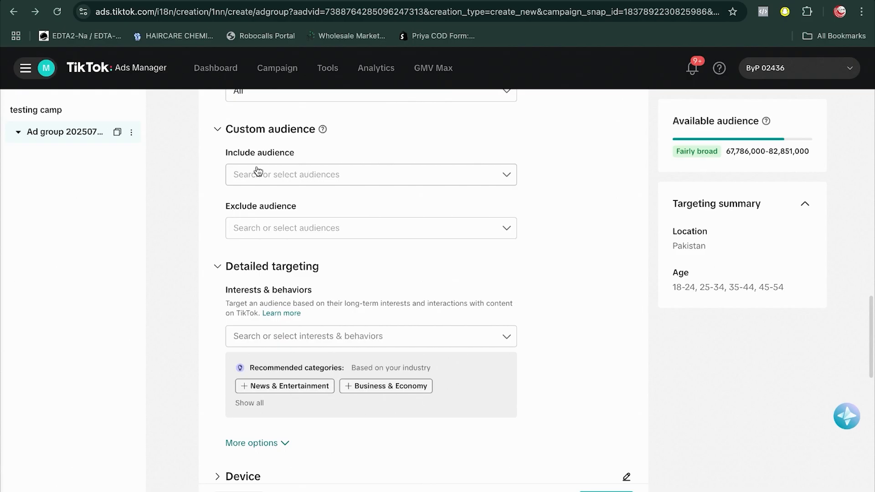
left_click(343, 180)
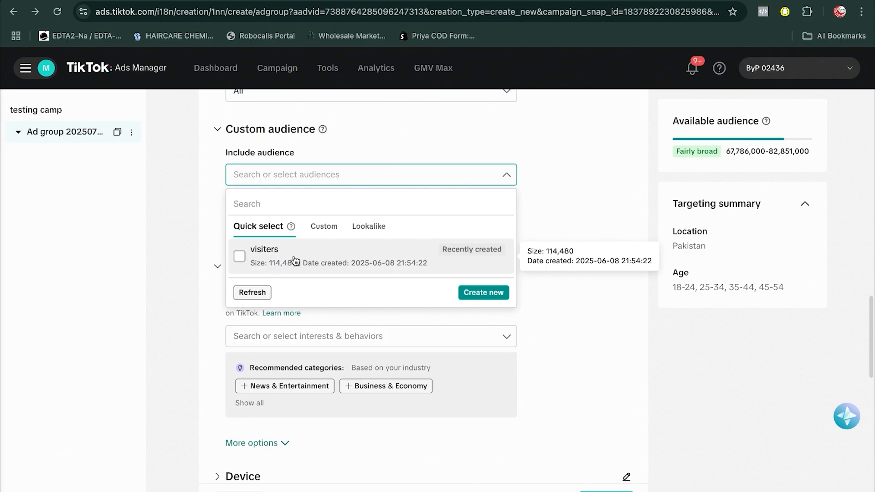
left_click(324, 226)
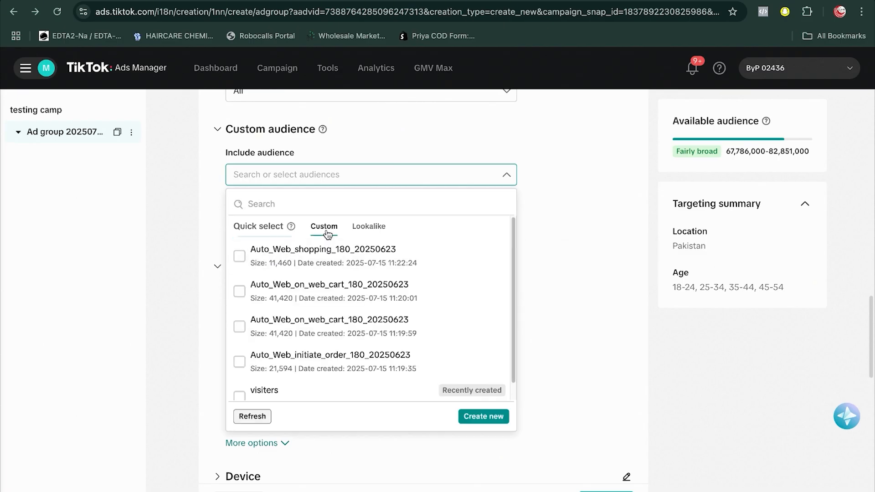
scroll(346, 274, "down", 1)
scroll(347, 275, "up", 1)
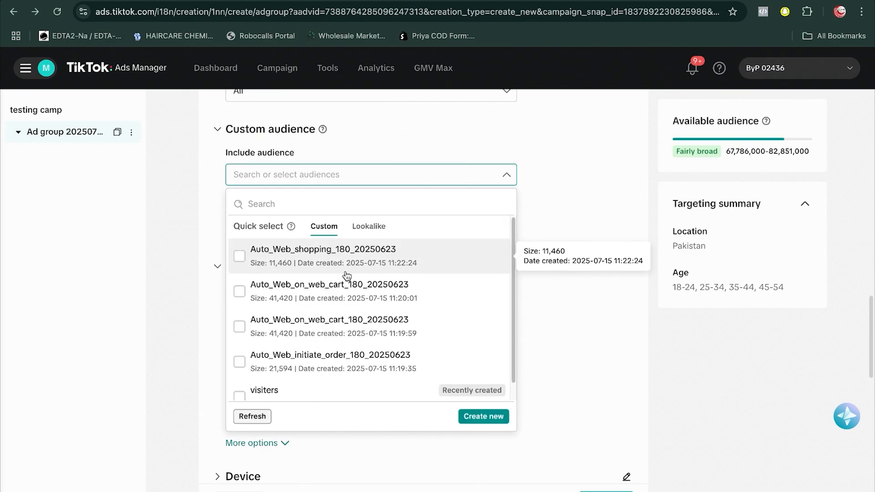
left_click(367, 227)
left_click(281, 232)
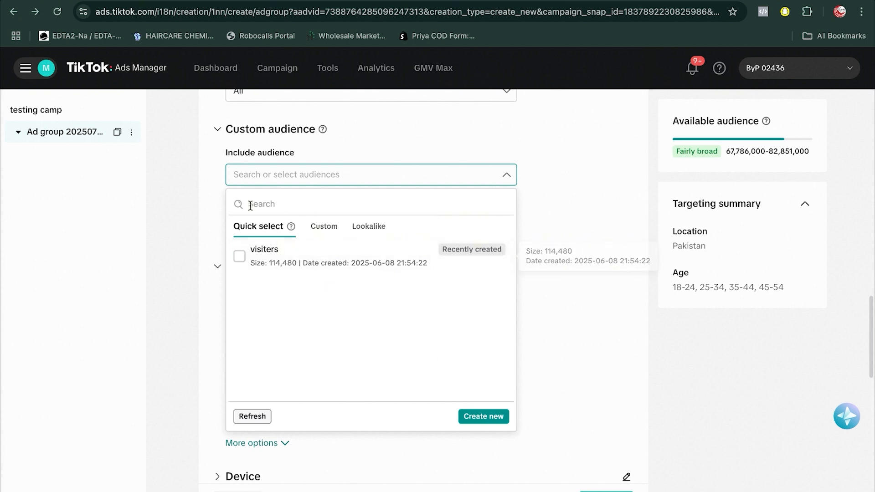
left_click(484, 417)
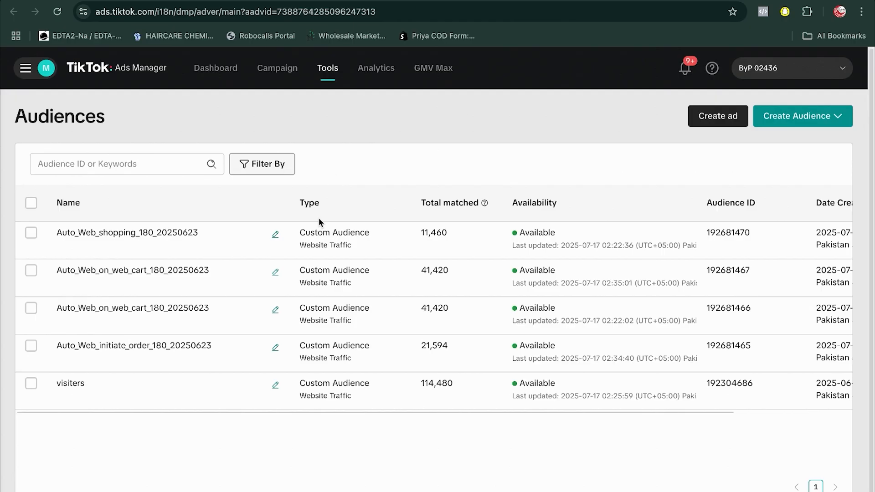
Review the Create Audience options, then return to the ad group setup tab.
mouse_move(299, 237)
left_click(797, 121)
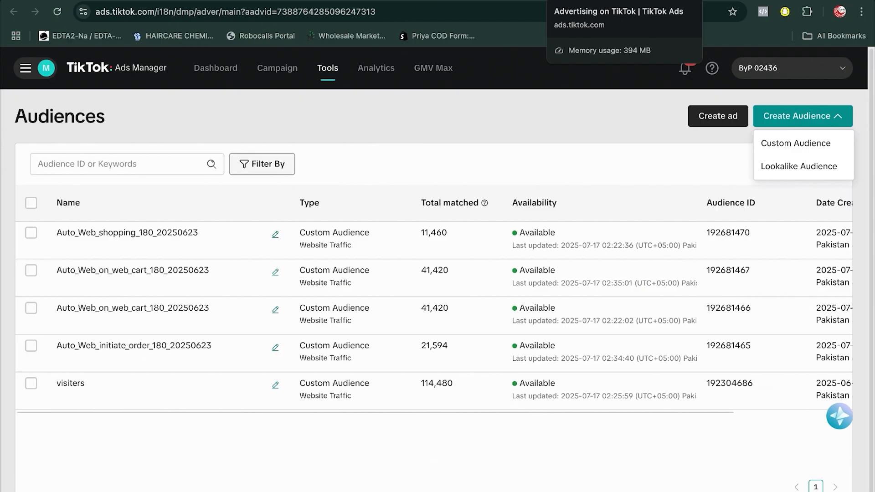
left_click(558, 1)
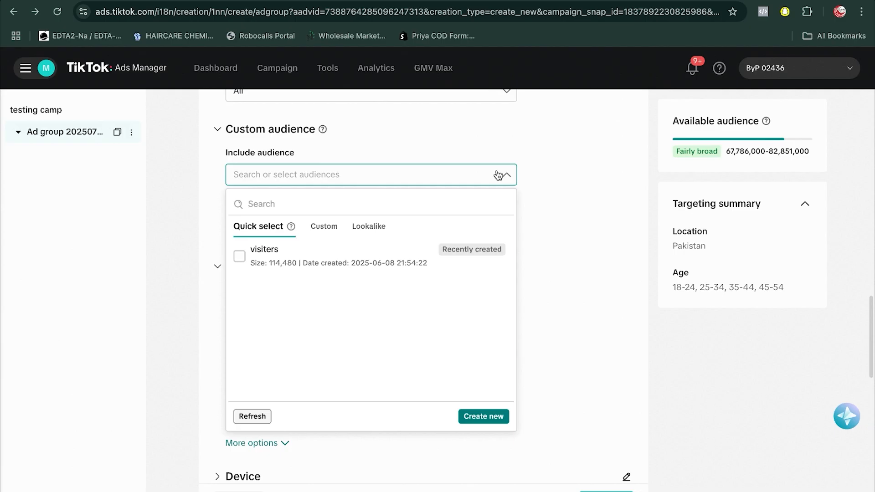
left_click(581, 195)
scroll(356, 196, "down", 1)
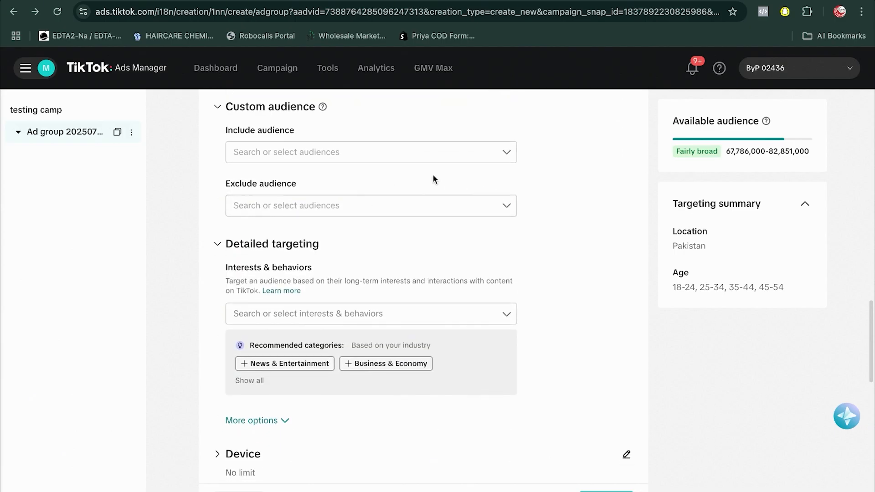
scroll(273, 191, "down", 1)
scroll(367, 164, "down", 1)
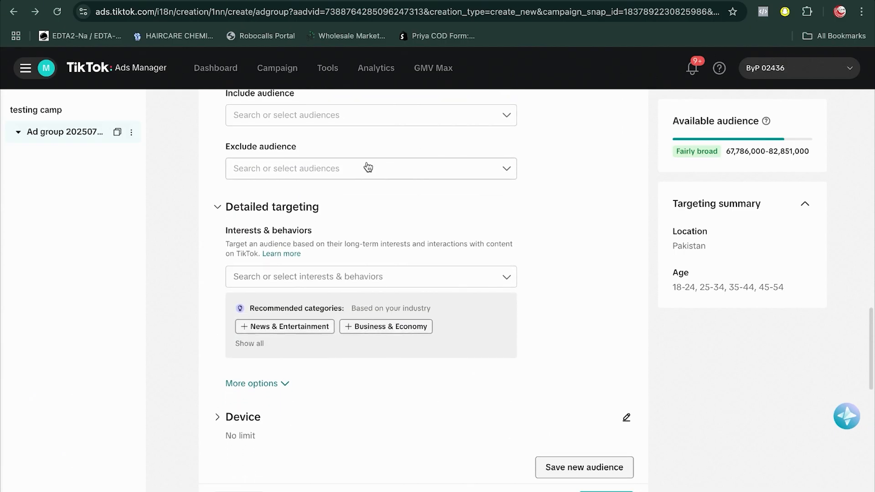
left_click(314, 168)
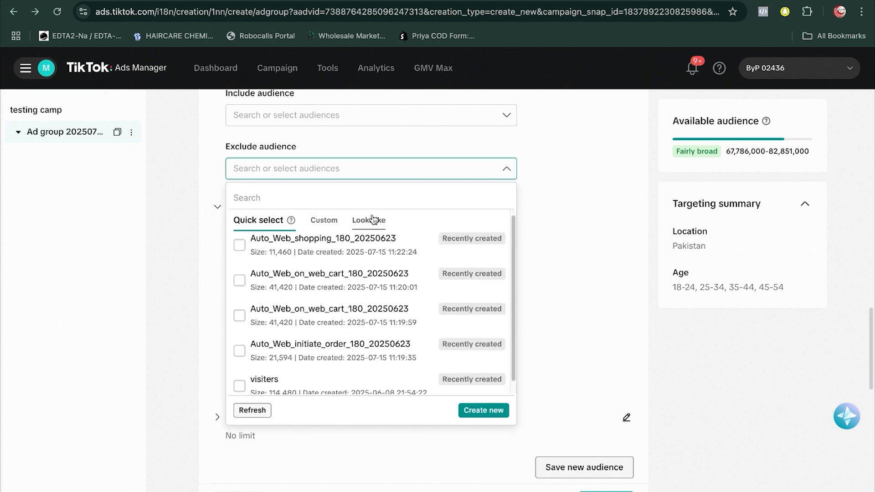
scroll(384, 249, "up", 1)
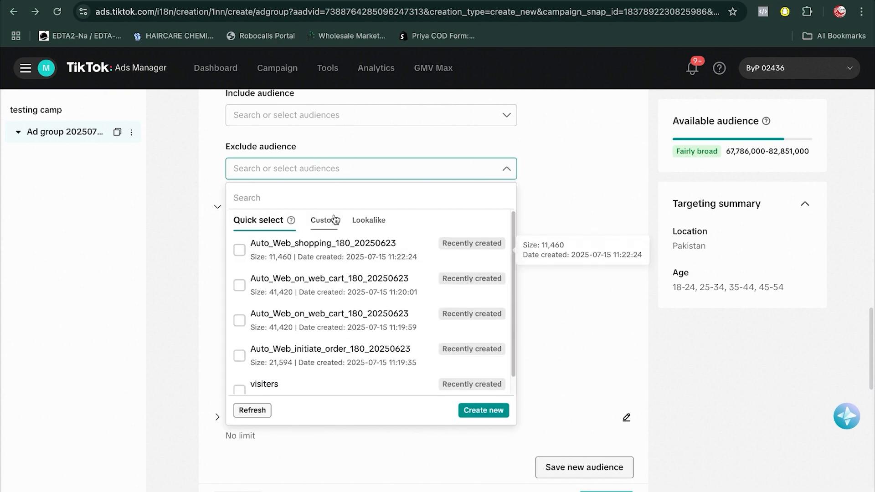
left_click(513, 171)
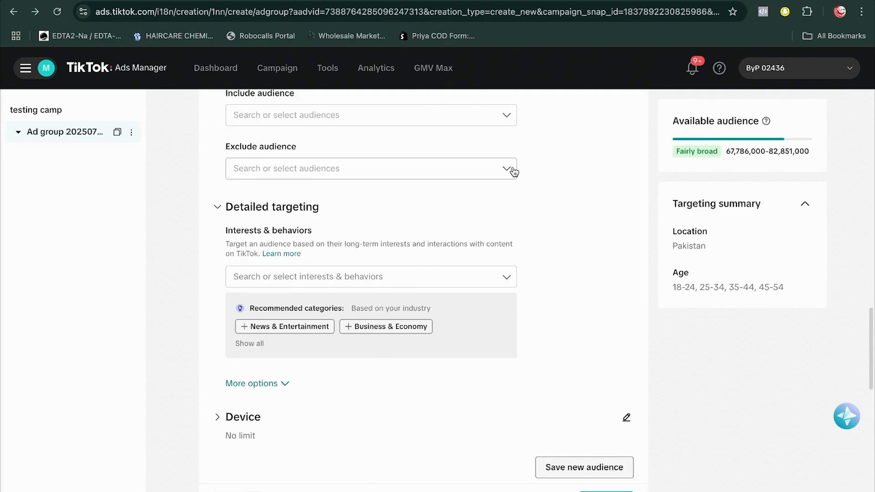
scroll(529, 170, "down", 2)
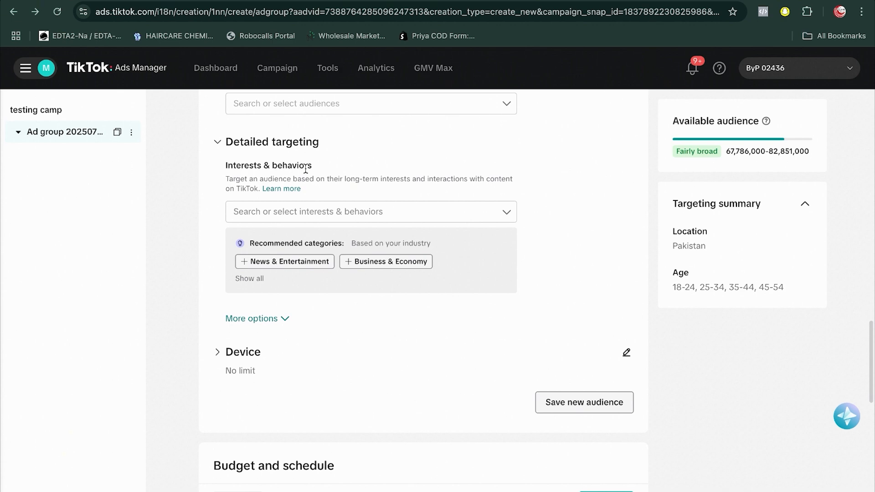
scroll(391, 168, "down", 1)
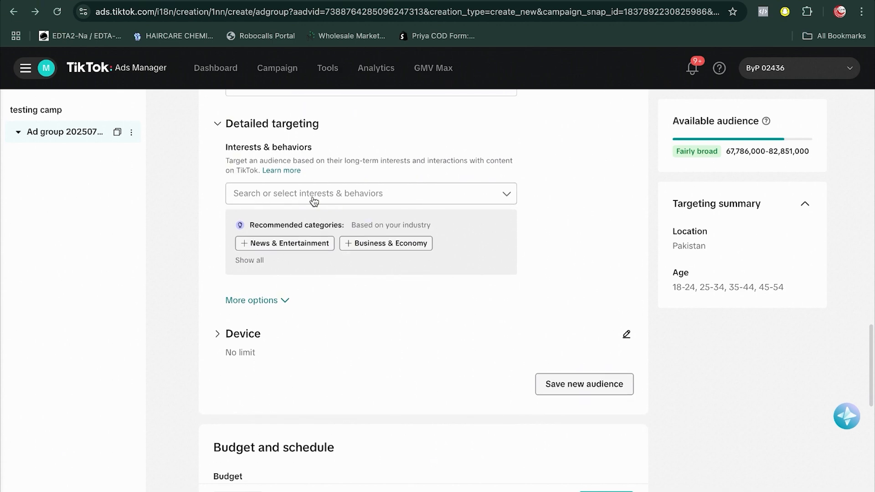
scroll(398, 198, "down", 1)
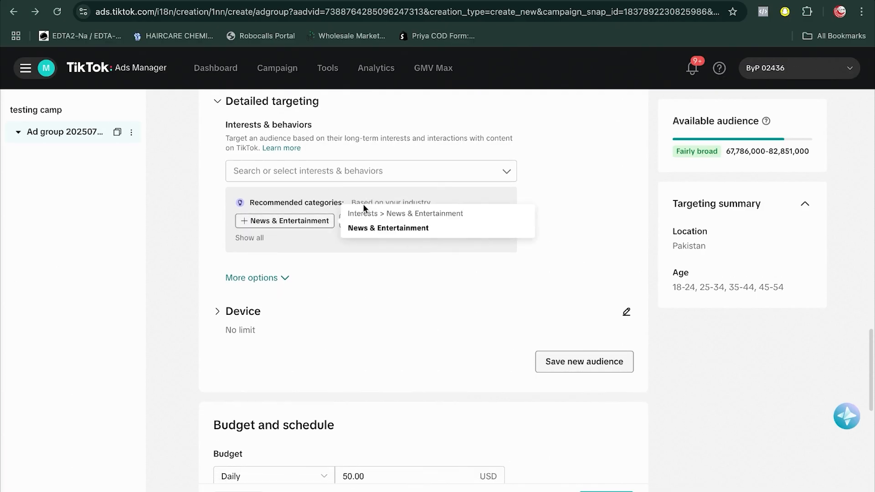
scroll(354, 234, "down", 3)
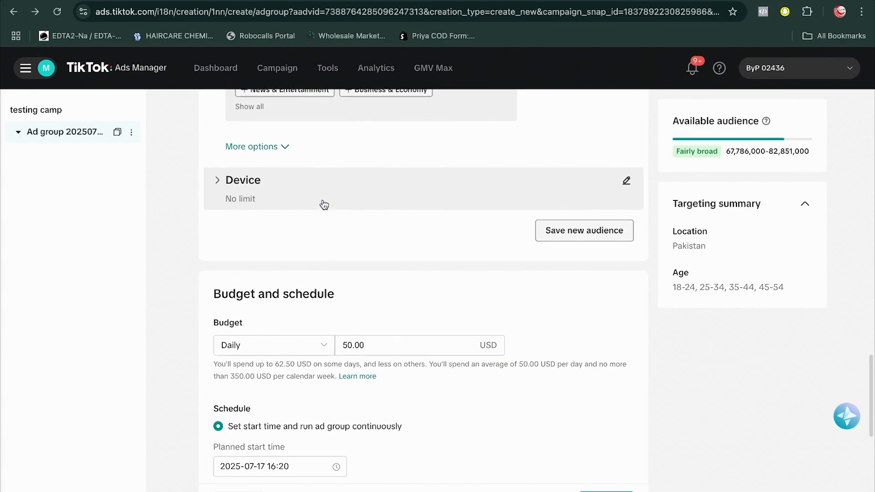
Change the daily budget amount from 50.00 to 20.00 USD.
scroll(322, 205, "down", 1)
scroll(321, 205, "down", 3)
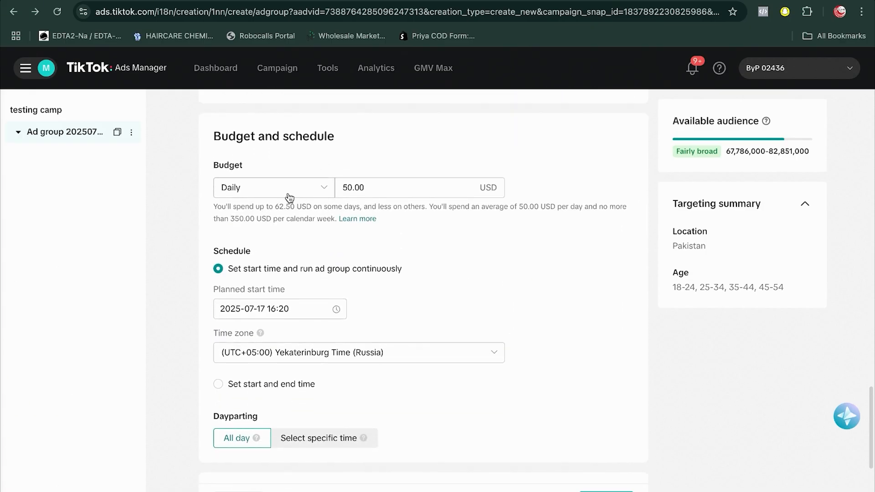
double_click(354, 191)
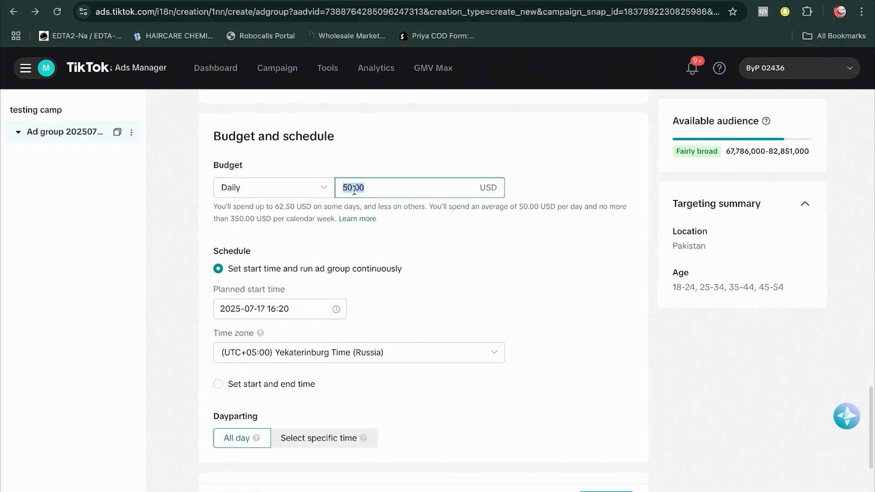
type("20")
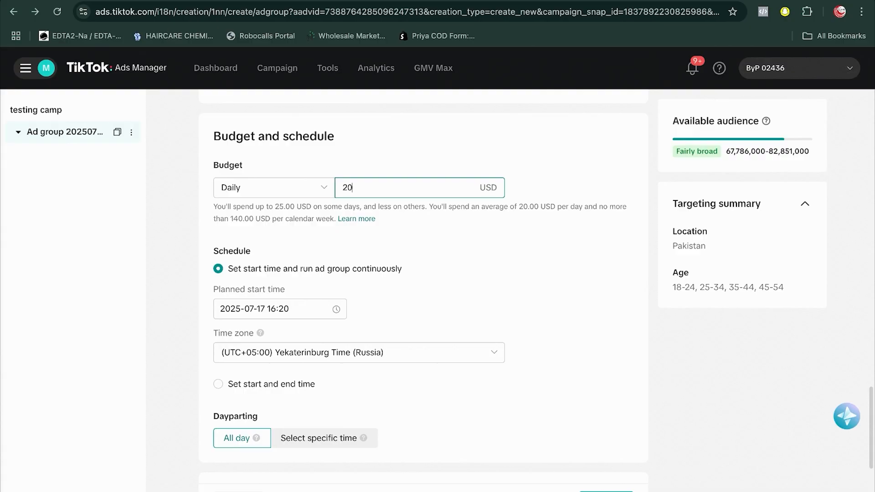
key("BackSpace")
key("BackSpace")
type("2")
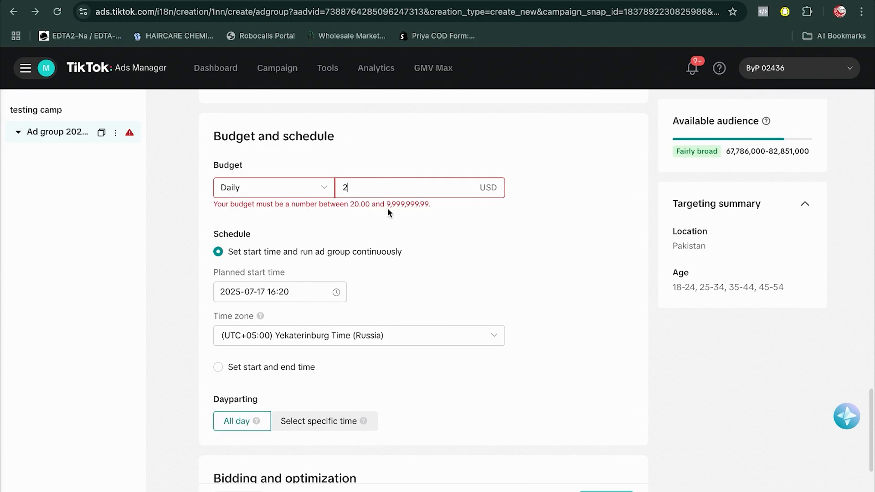
type("0")
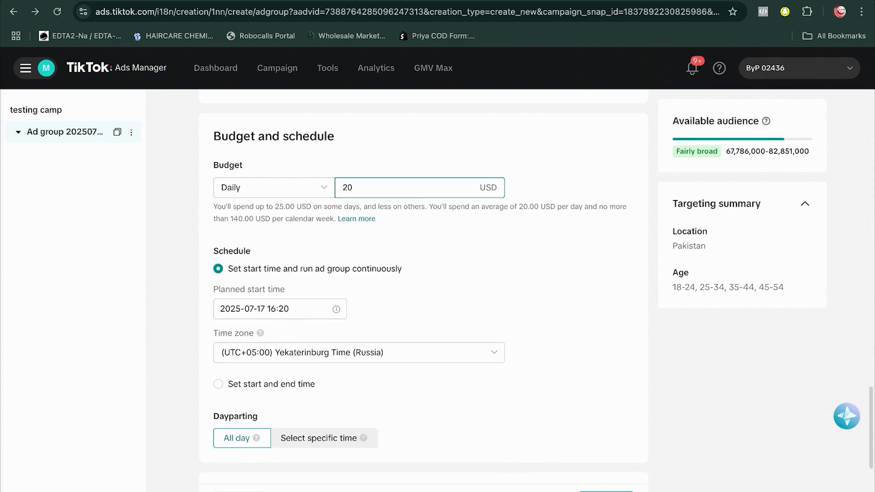
left_click(401, 155)
scroll(401, 155, "down", 1)
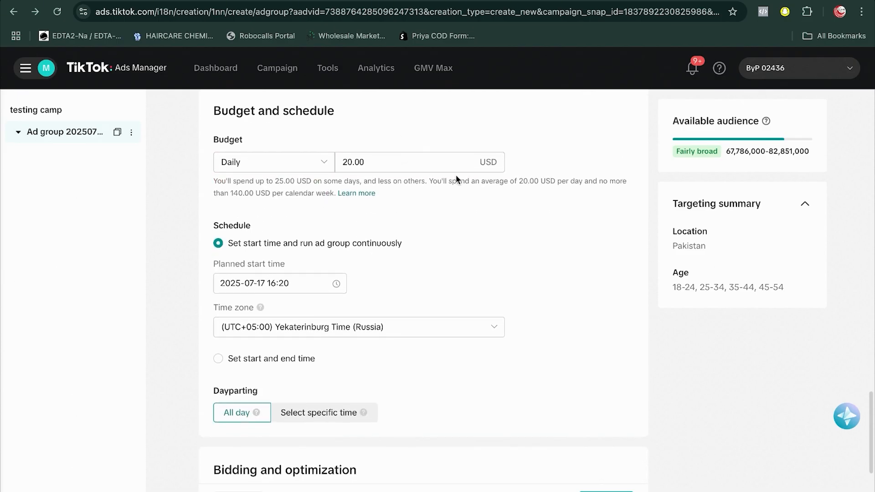
scroll(441, 170, "down", 2)
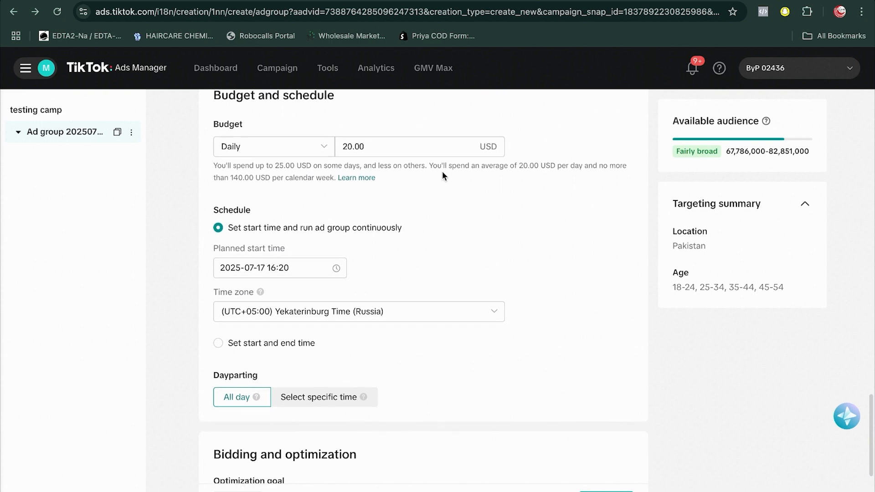
scroll(276, 219, "down", 2)
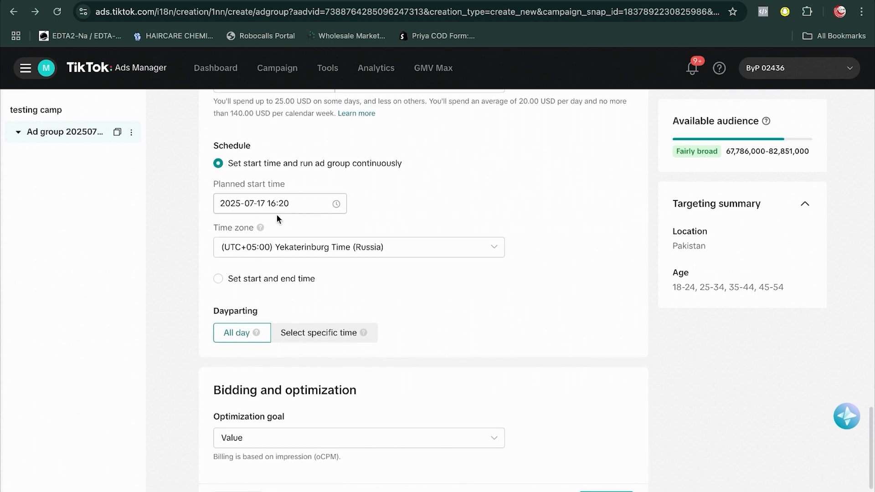
left_click(320, 243)
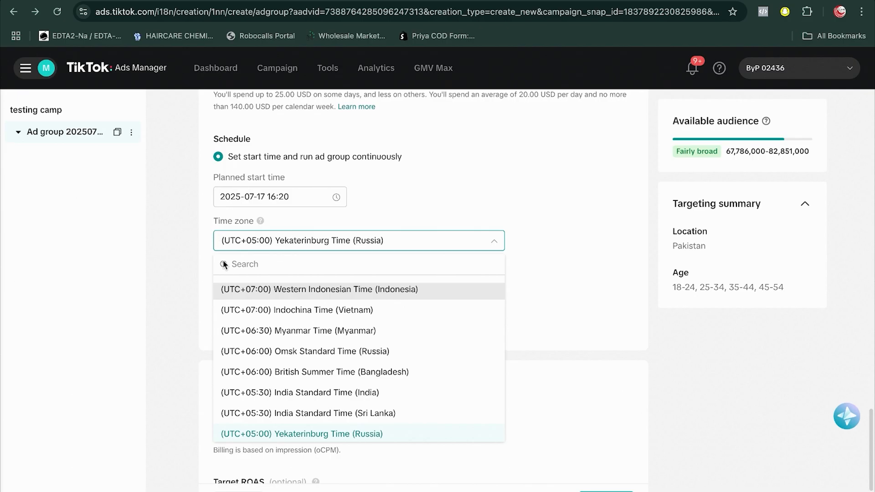
type("pak")
key("BackSpace")
key("BackSpace")
key("BackSpace")
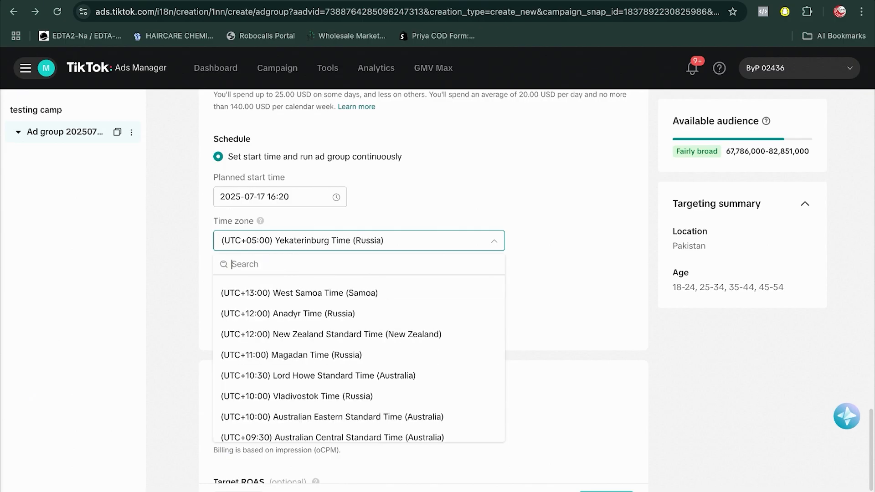
type("pakis")
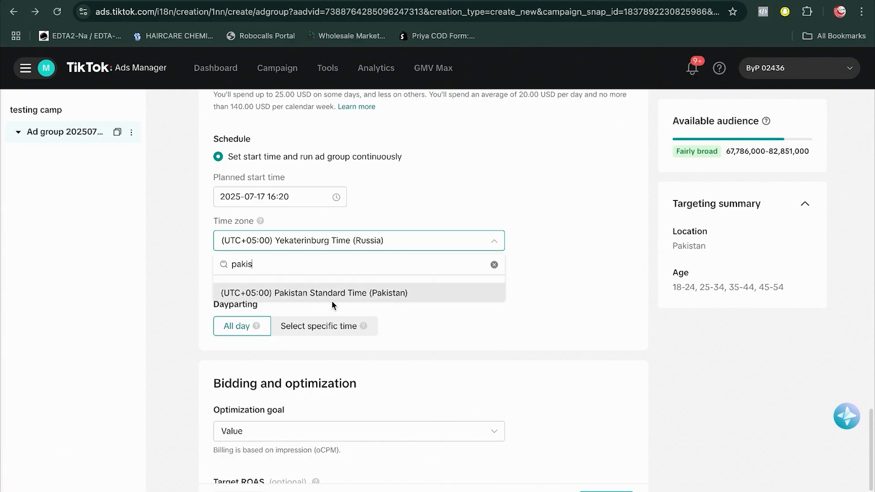
left_click(341, 292)
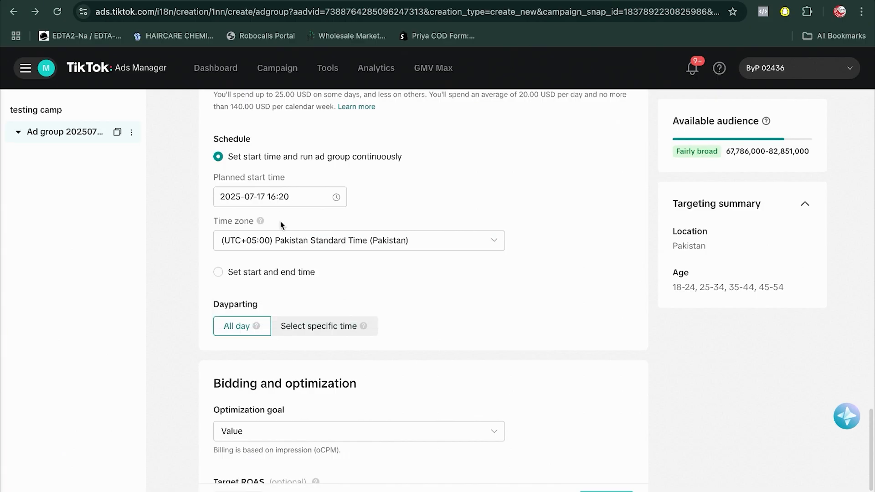
left_click(296, 196)
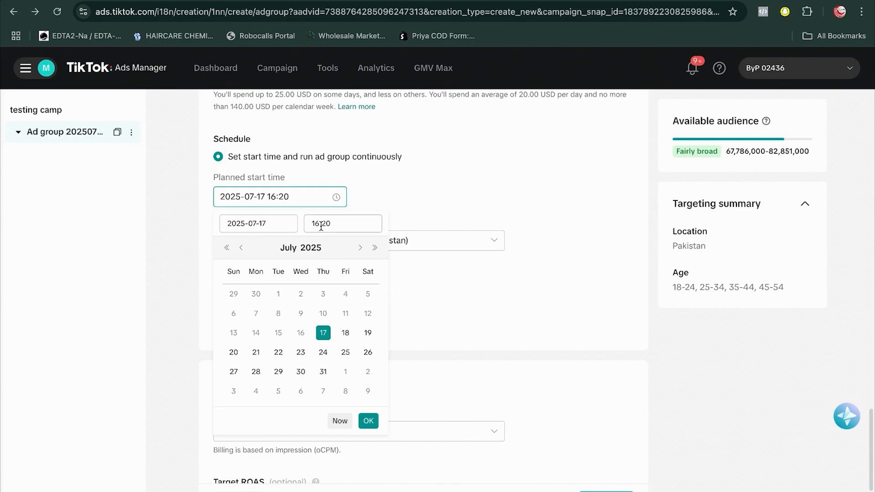
left_click(360, 223)
left_click(351, 265)
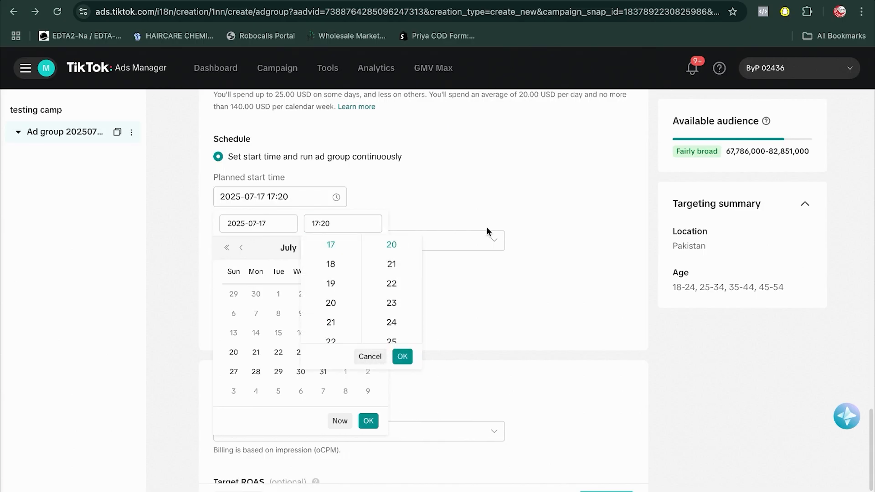
left_click(494, 225)
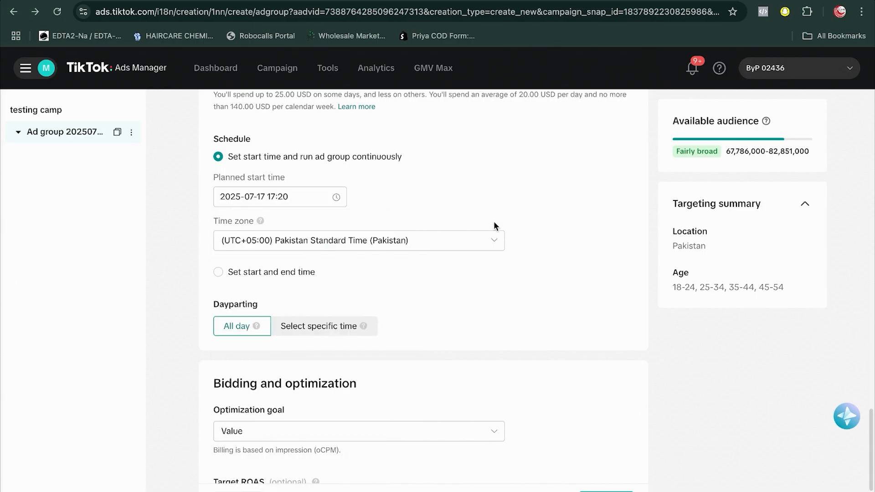
scroll(577, 183, "down", 3)
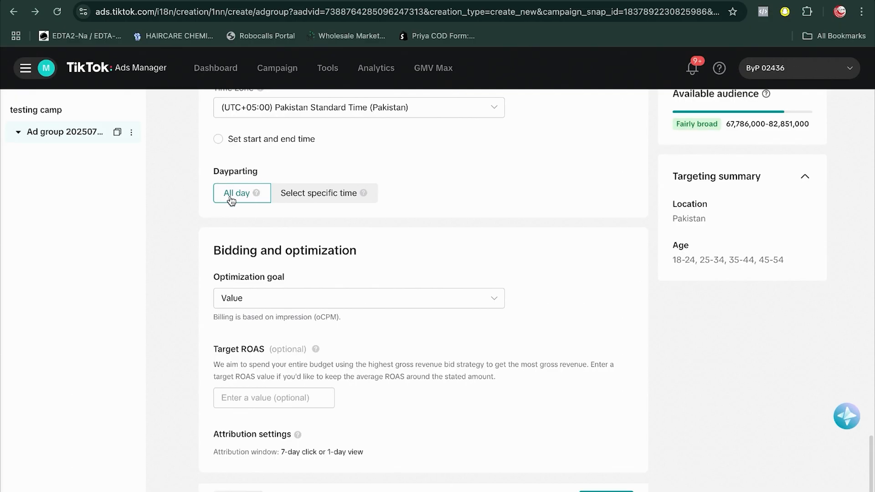
left_click(310, 200)
scroll(438, 197, "down", 3)
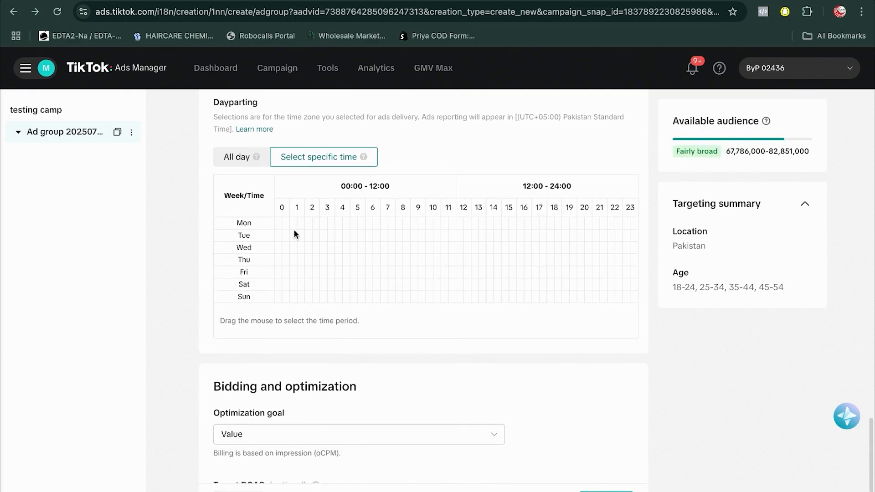
left_click_drag(276, 223, 412, 258)
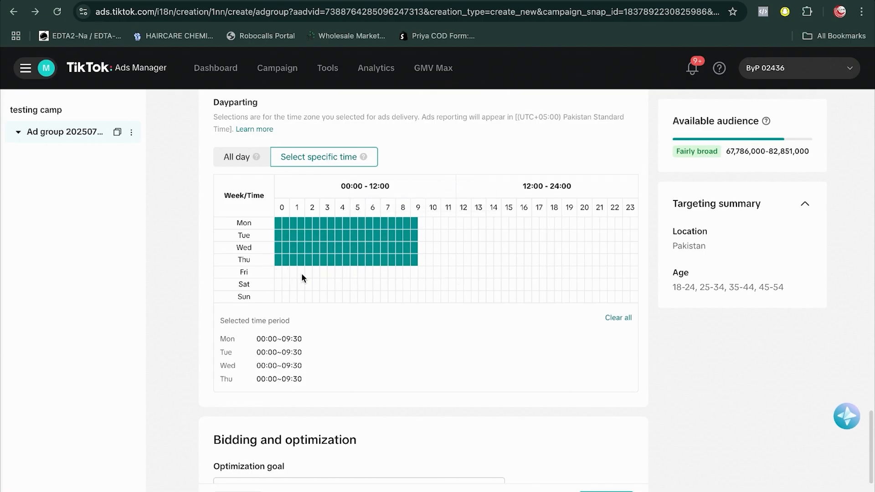
mouse_move(292, 272)
left_mouse_down()
mouse_move(272, 276)
mouse_move(283, 275)
left_mouse_up()
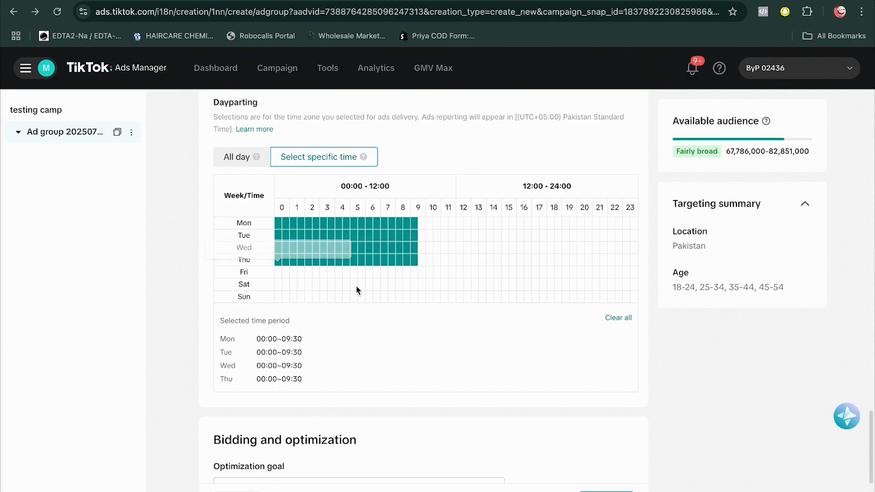
left_click_drag(423, 284, 549, 283)
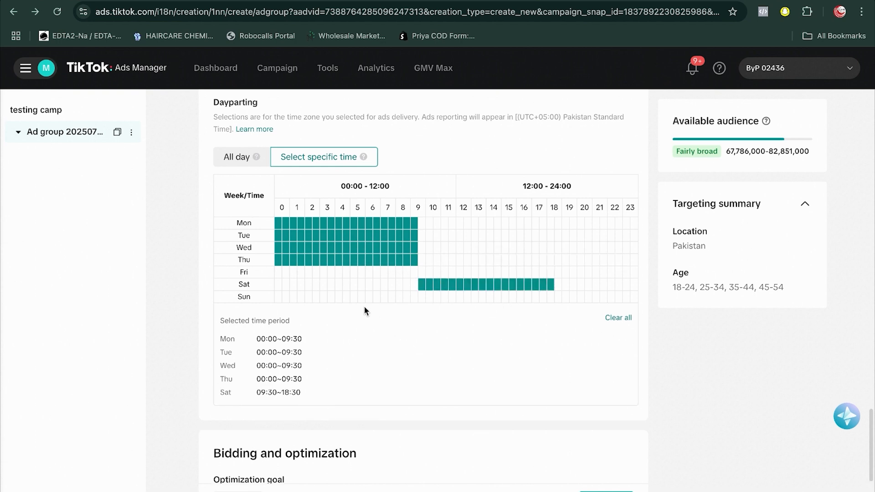
left_click_drag(308, 297, 371, 297)
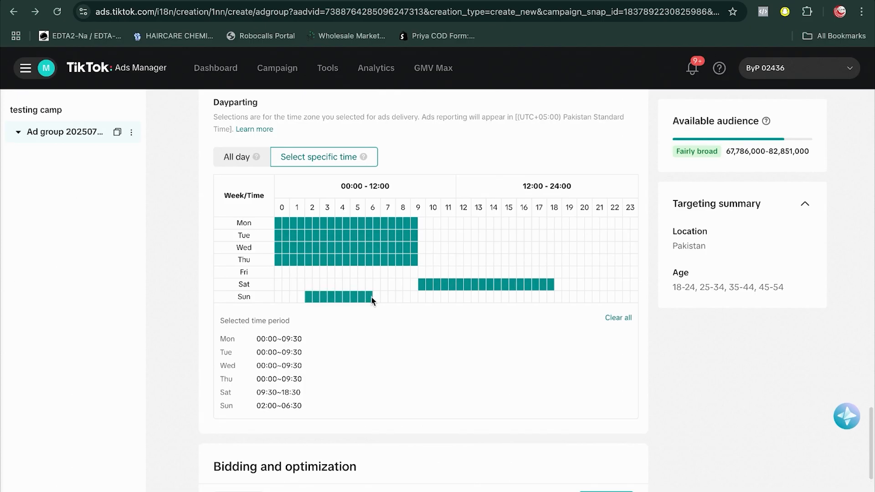
scroll(427, 307, "down", 3)
scroll(422, 300, "up", 3)
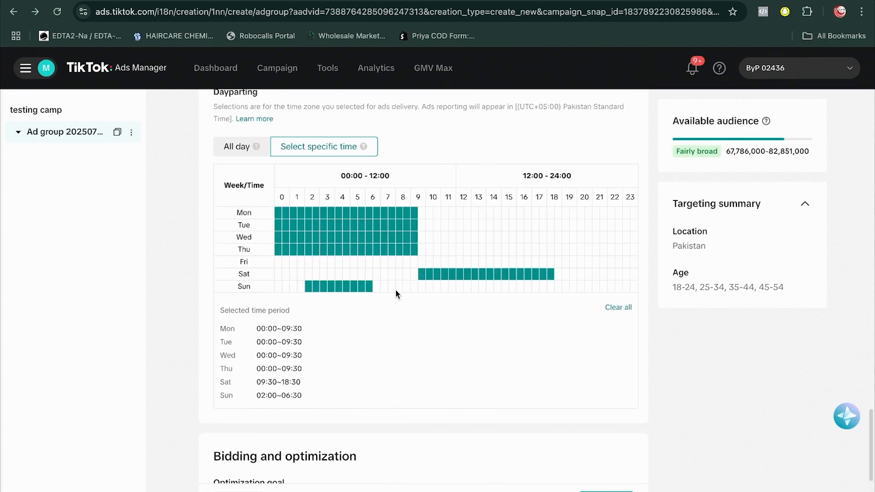
left_click(240, 147)
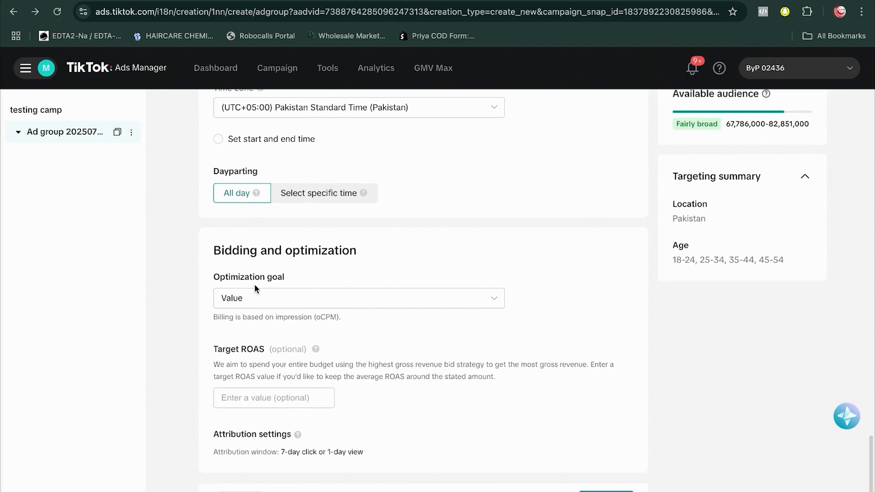
Set the optimization goal to Conversion instead of Value.
left_click(299, 303)
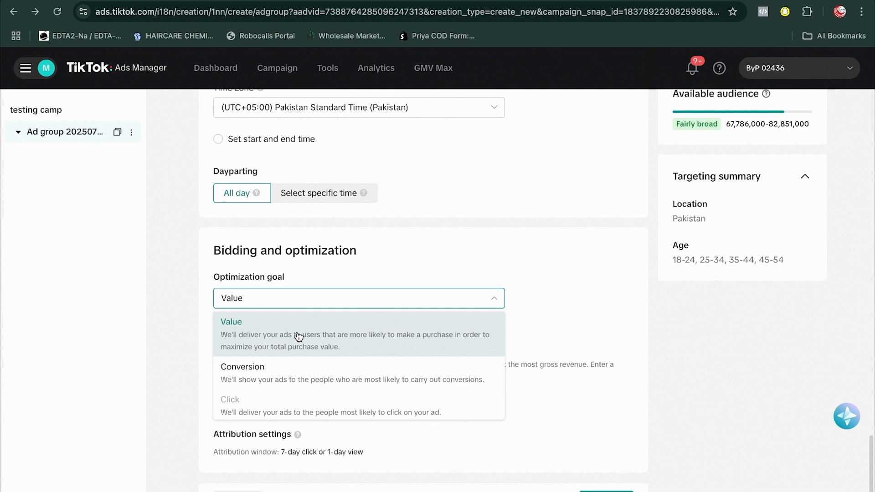
left_click(270, 377)
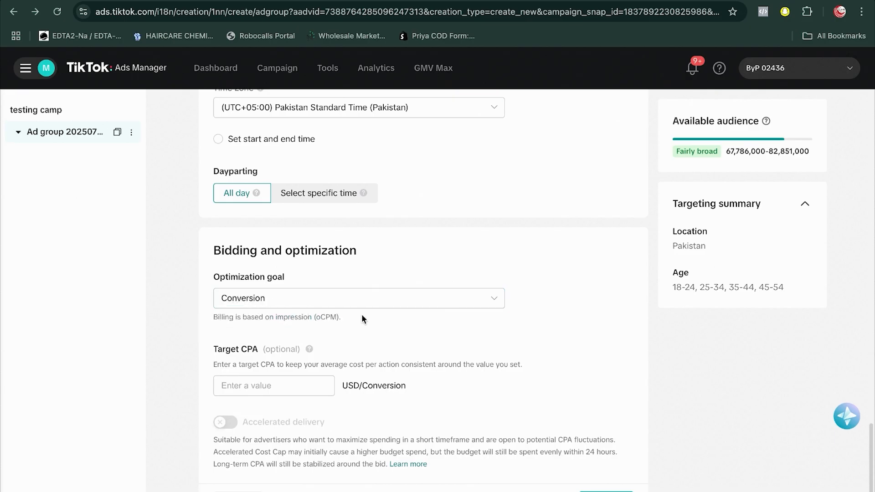
left_click(402, 298)
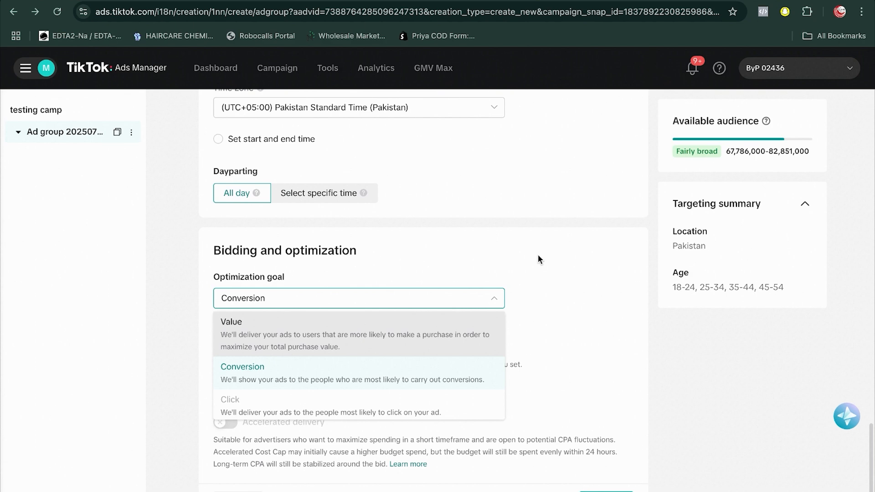
left_click(276, 360)
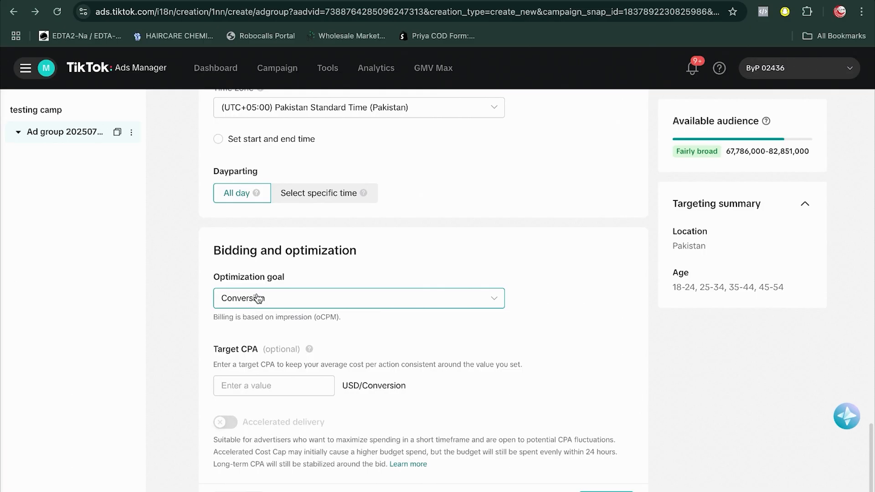
scroll(409, 285, "down", 2)
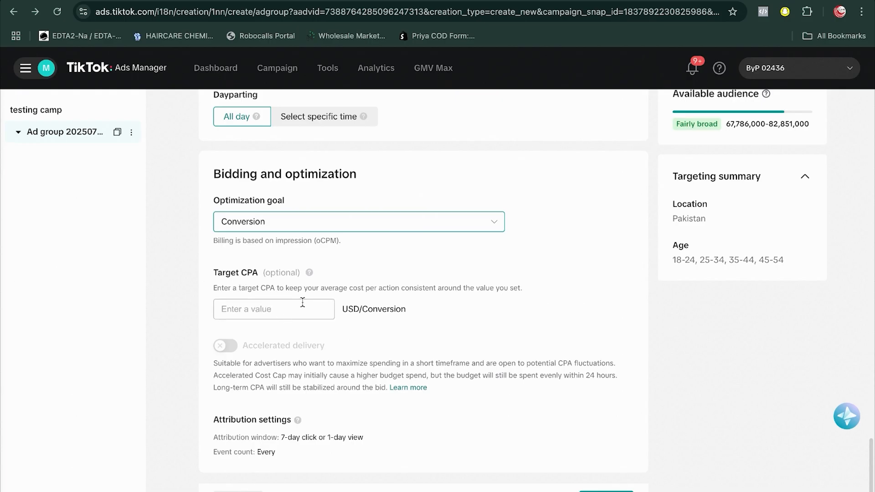
scroll(550, 264, "up", 8)
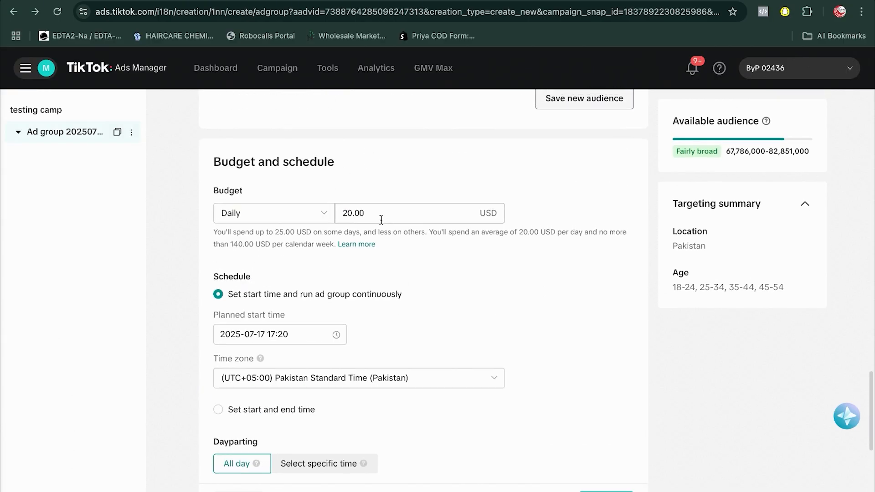
scroll(381, 219, "down", 1)
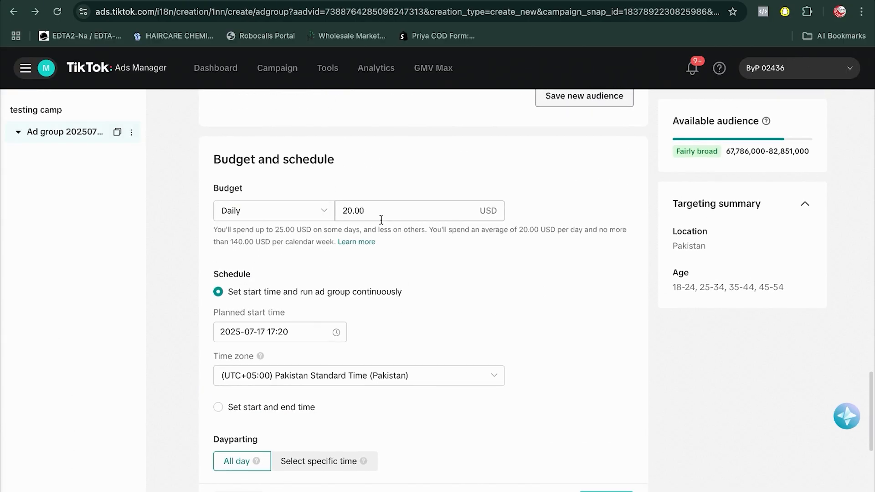
scroll(487, 241, "down", 2)
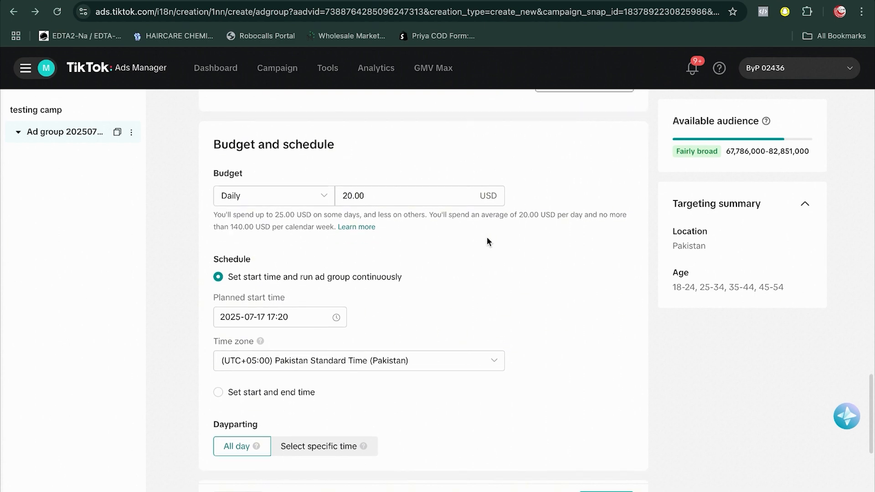
scroll(487, 241, "down", 4)
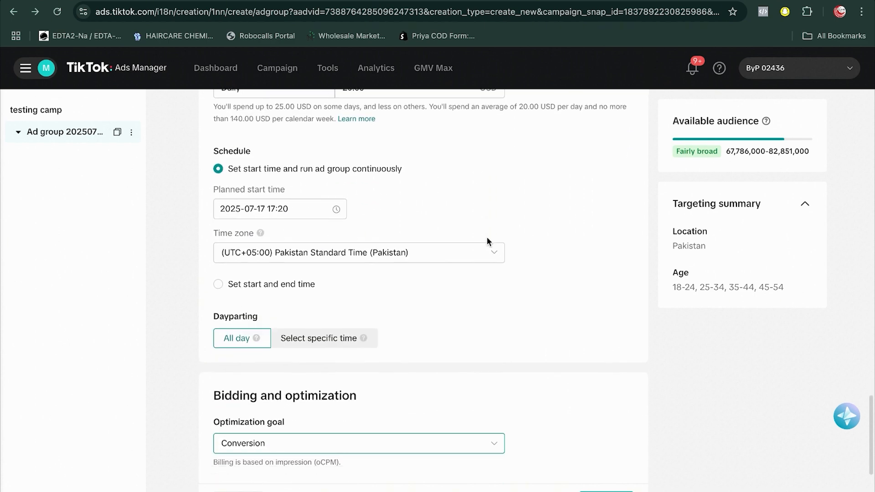
scroll(488, 241, "down", 3)
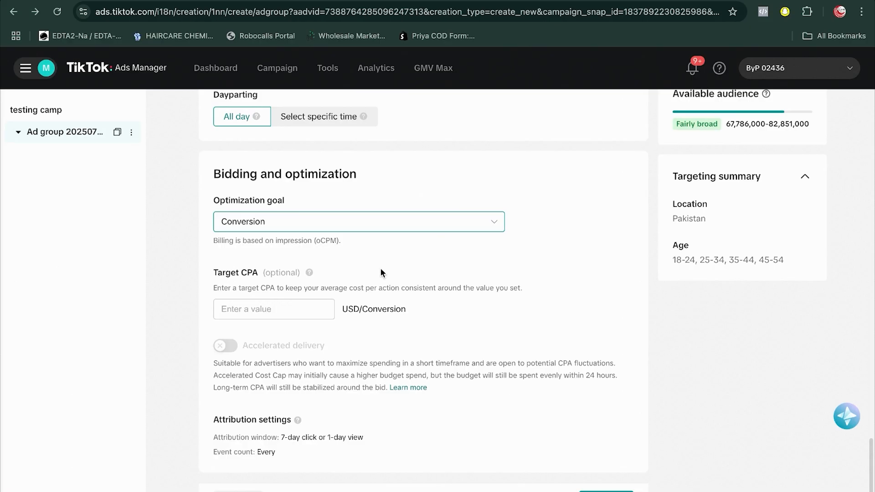
scroll(381, 270, "up", 7)
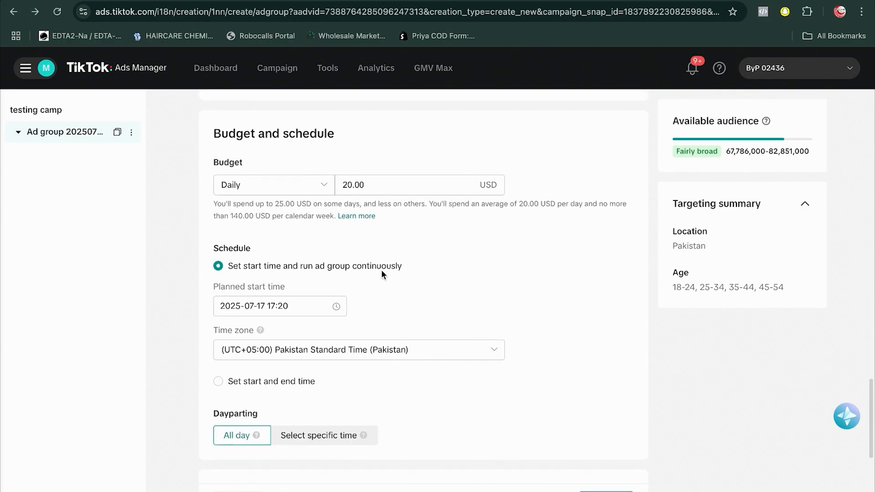
scroll(381, 273, "up", 2)
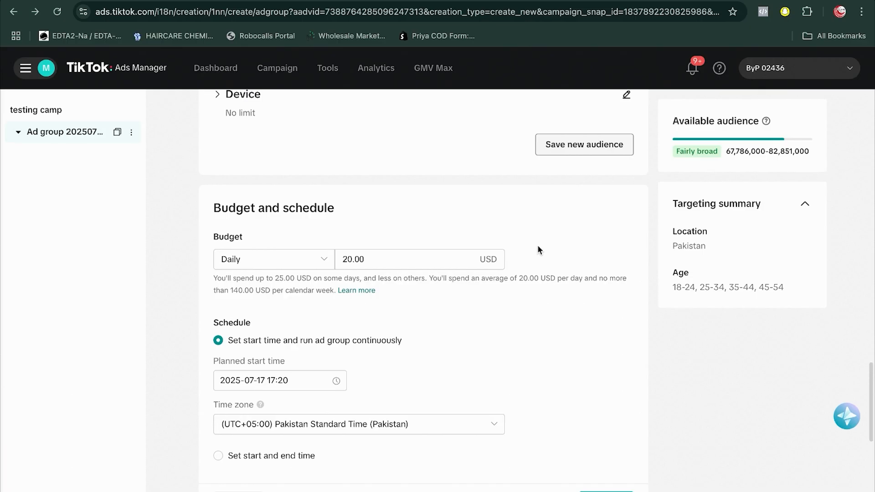
scroll(537, 248, "down", 2)
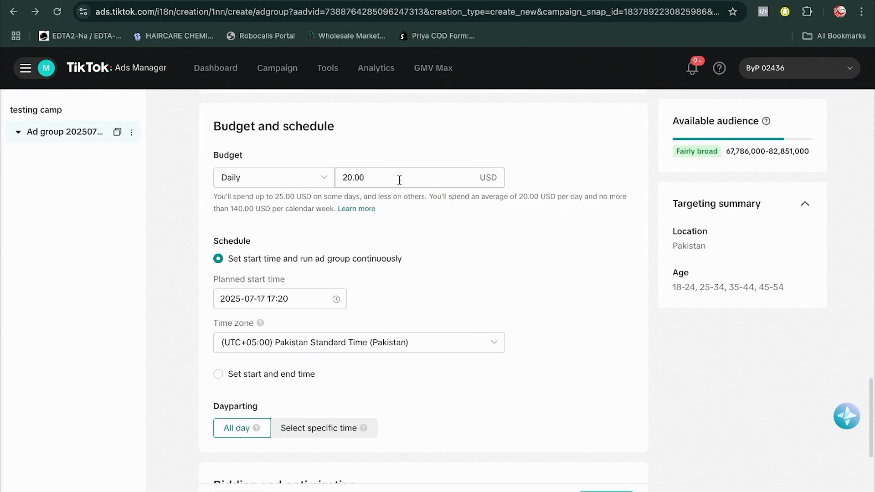
scroll(525, 206, "down", 7)
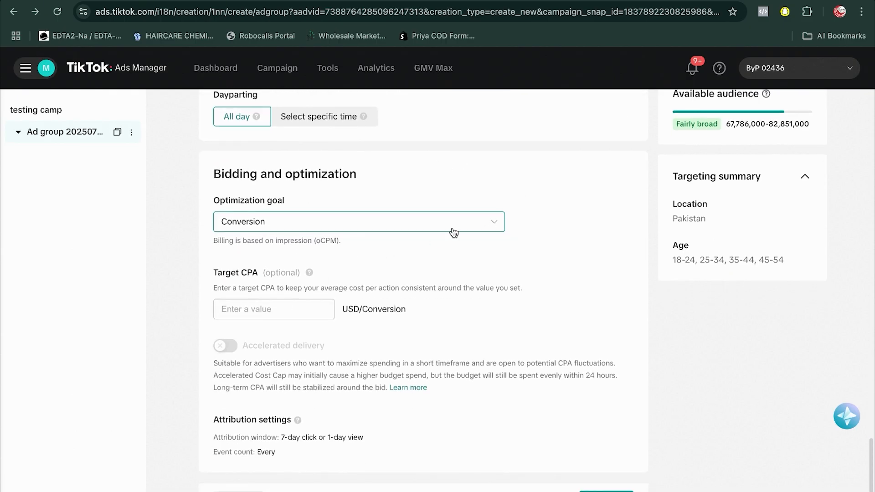
scroll(454, 232, "up", 1)
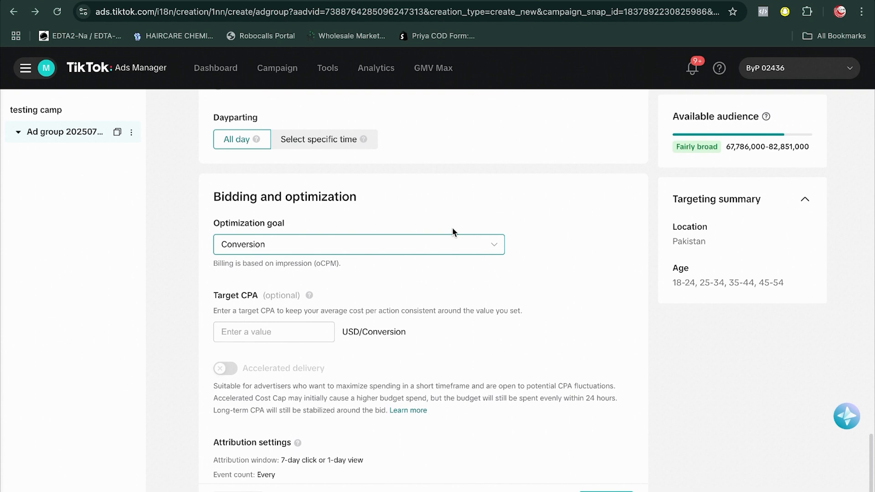
scroll(453, 231, "up", 5)
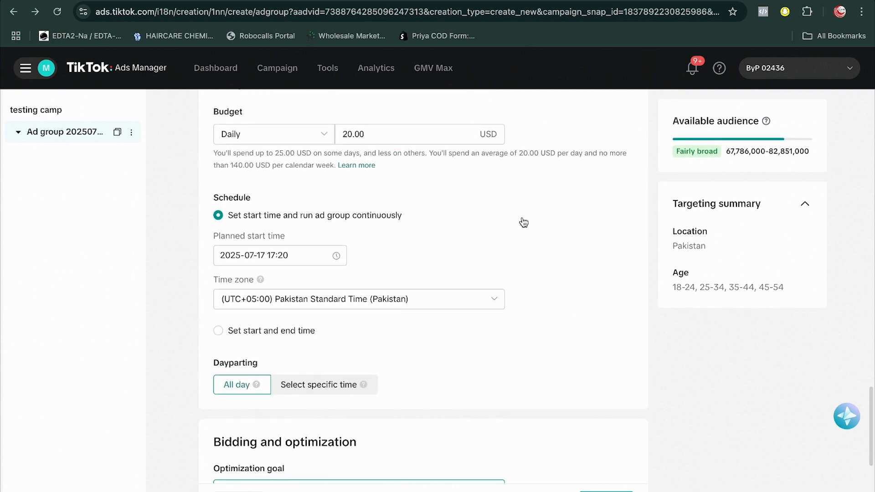
scroll(523, 221, "down", 5)
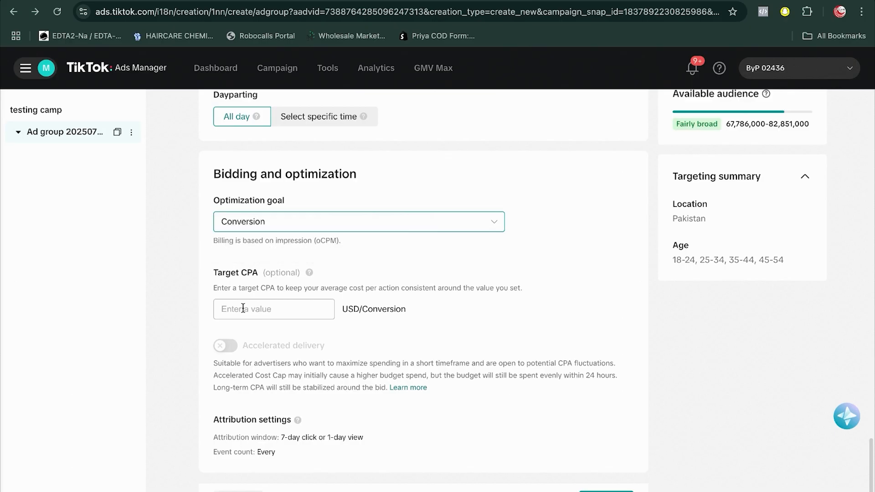
Set the Target CPA to the suggested value of 1.00 USD.
left_click(243, 308)
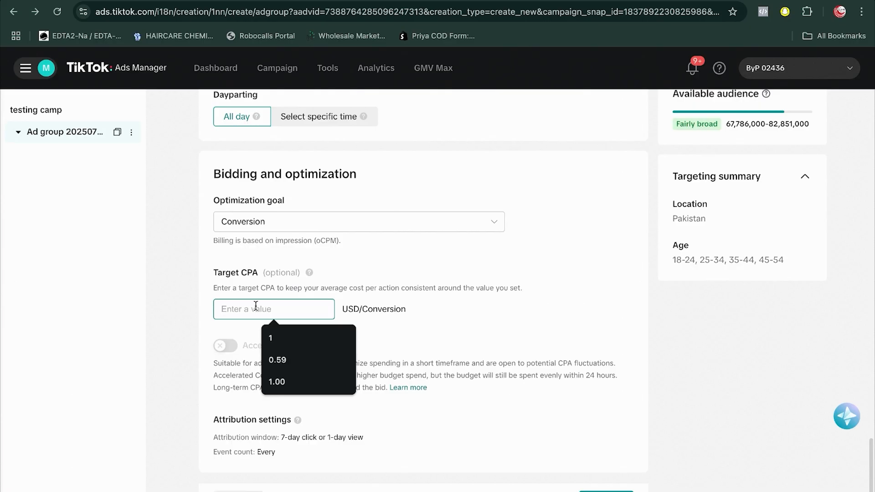
left_click(280, 342)
left_click(288, 327)
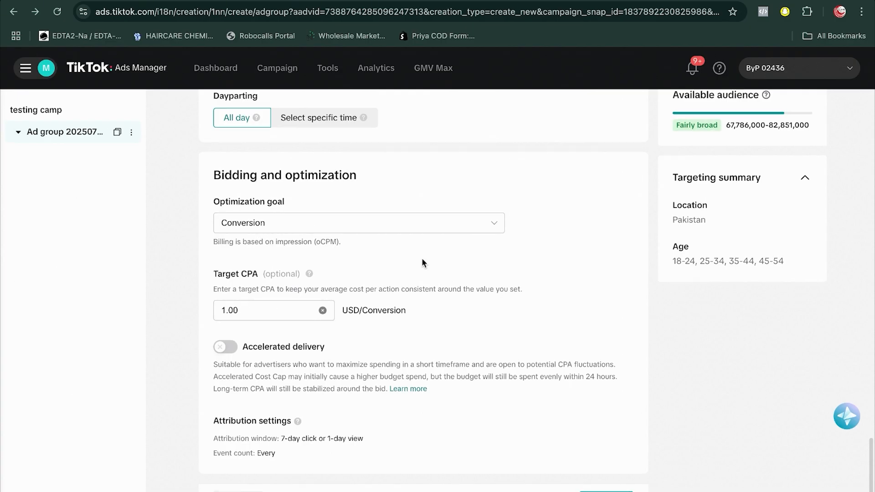
Continue from the ad group to the ad setup page.
scroll(422, 260, "up", 3)
scroll(422, 259, "up", 3)
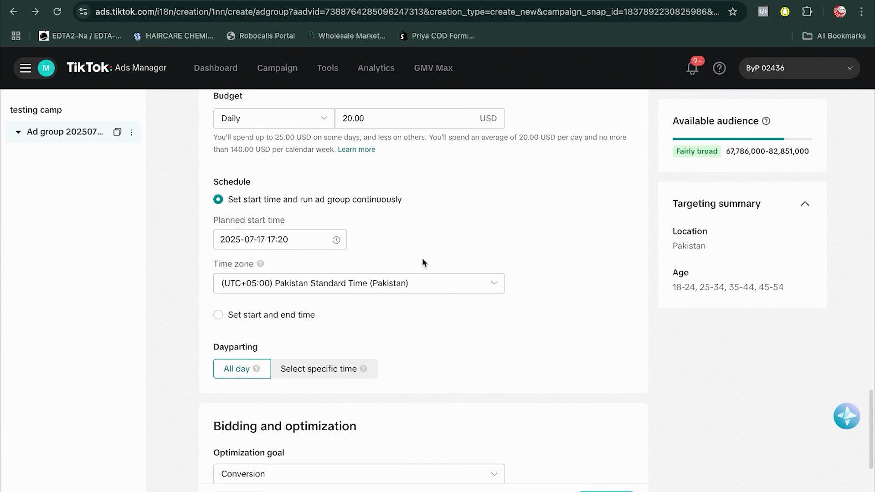
scroll(422, 258, "down", 6)
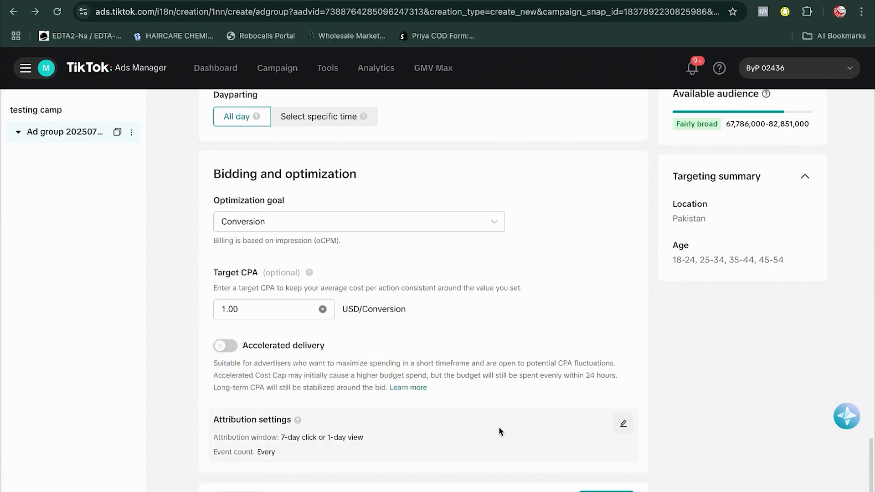
left_click(606, 491)
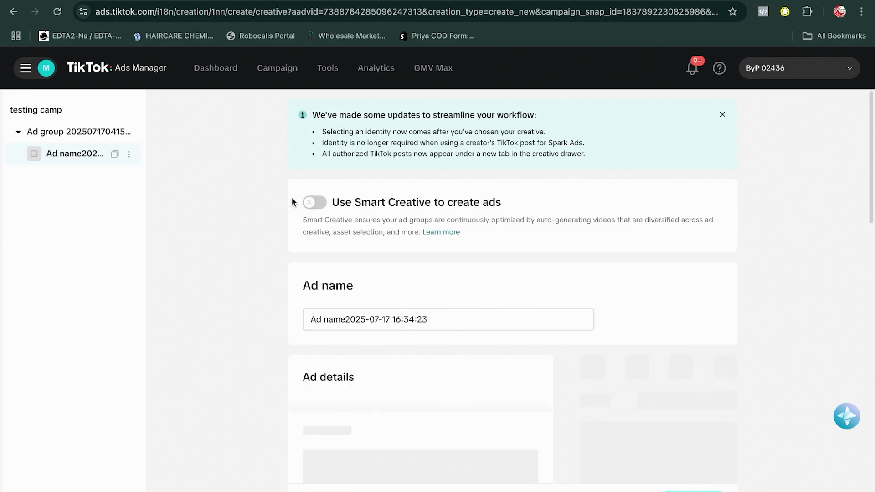
Clear all the preset call to action options.
scroll(408, 160, "down", 1)
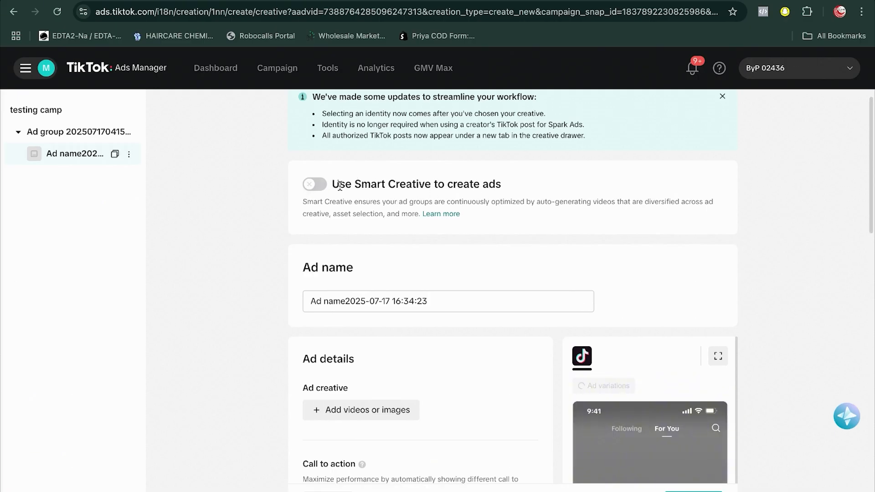
scroll(384, 184, "down", 3)
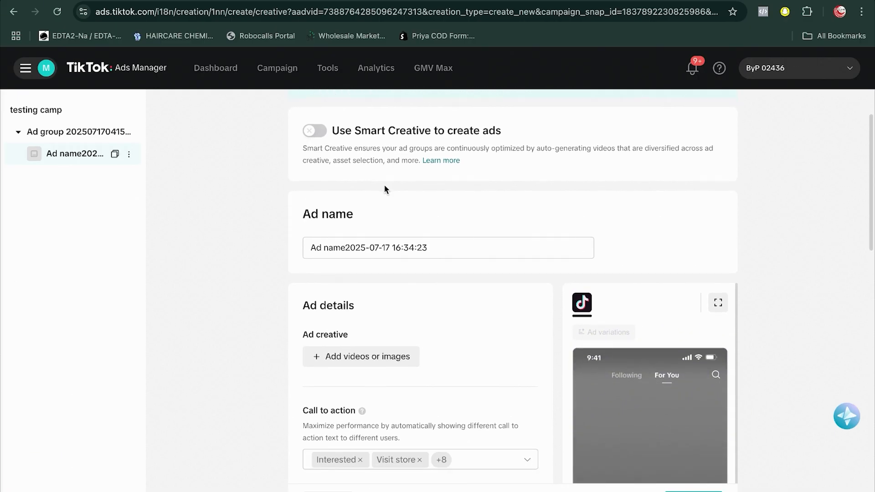
scroll(515, 187, "down", 2)
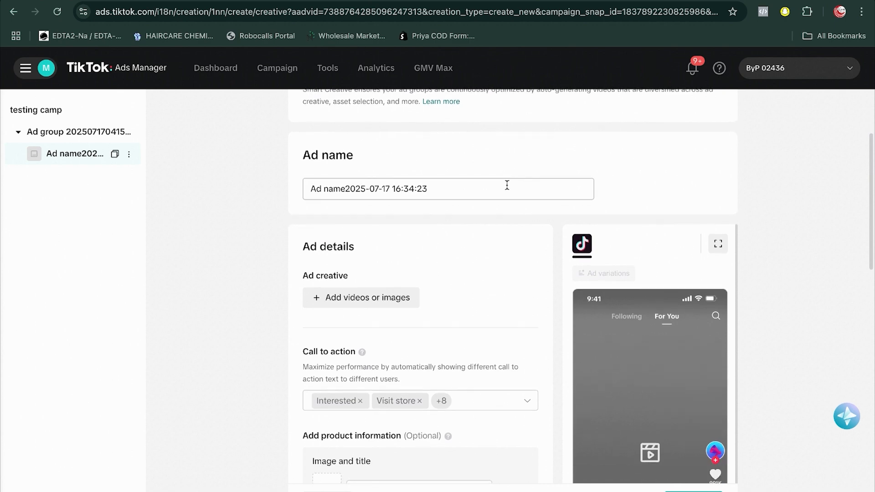
scroll(419, 178, "down", 5)
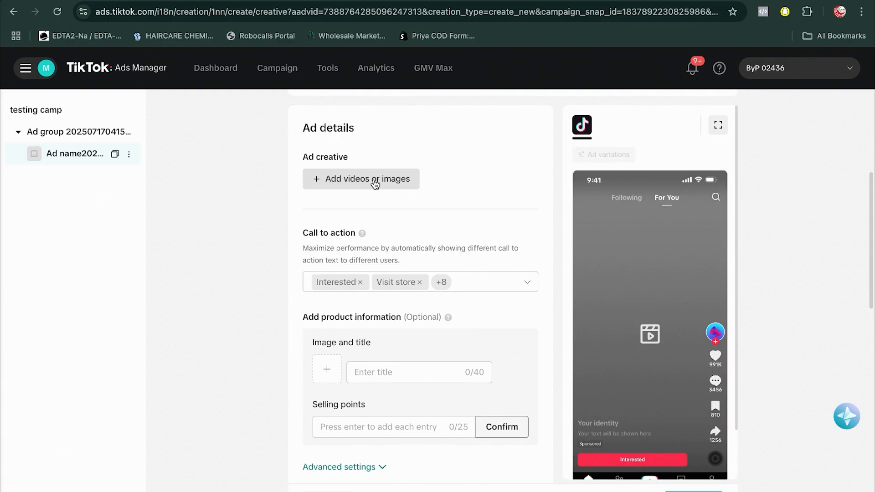
scroll(411, 187, "down", 2)
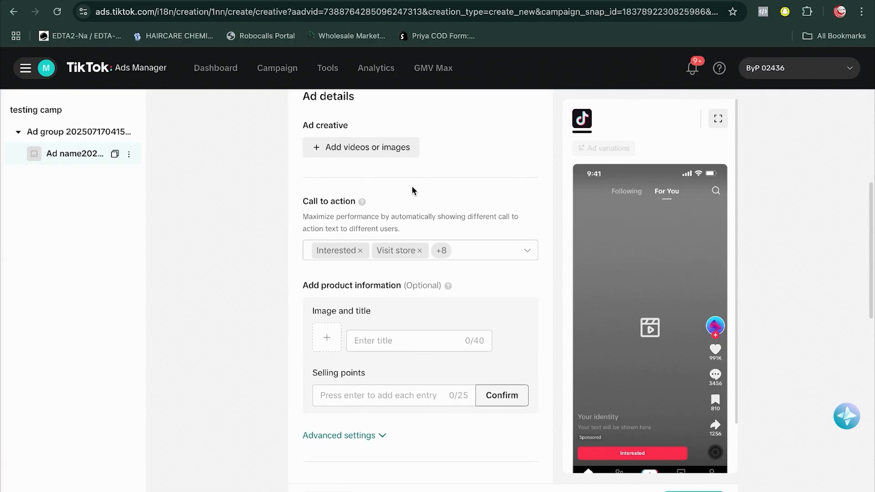
mouse_move(306, 205)
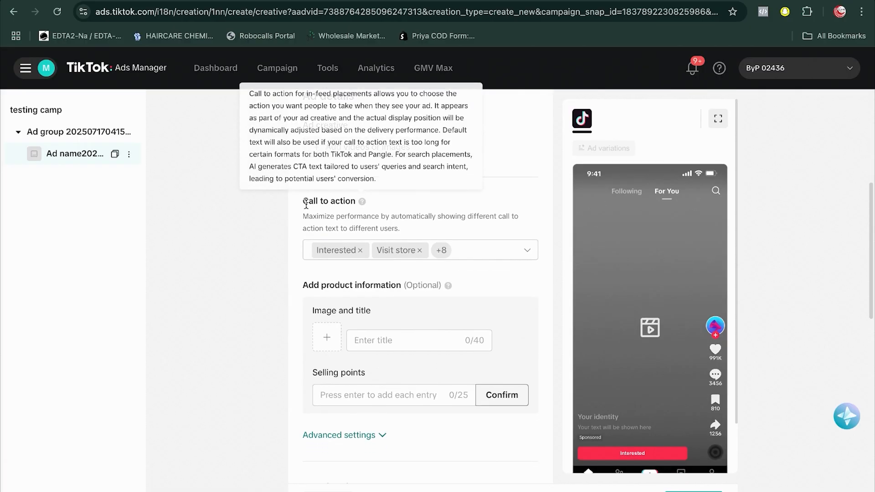
left_click(528, 250)
Choose Shop now as the sole call to action.
left_click(462, 256)
scroll(456, 261, "down", 3)
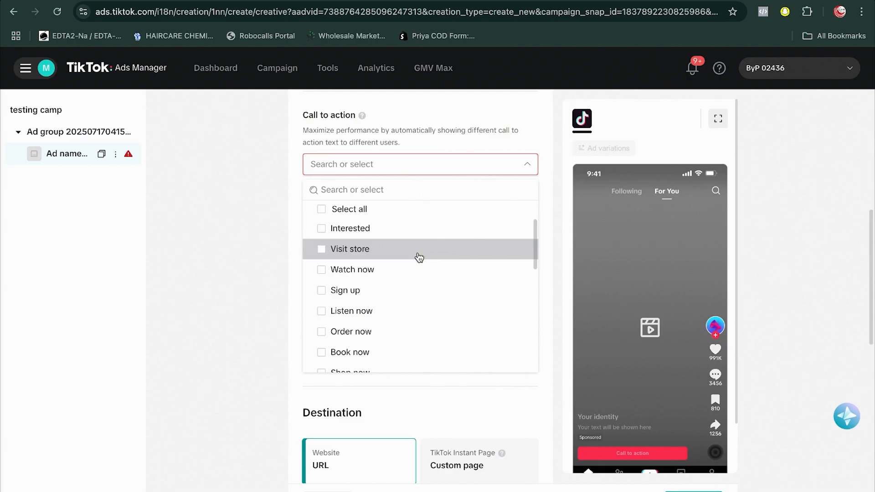
scroll(417, 255, "down", 1)
scroll(420, 258, "down", 2)
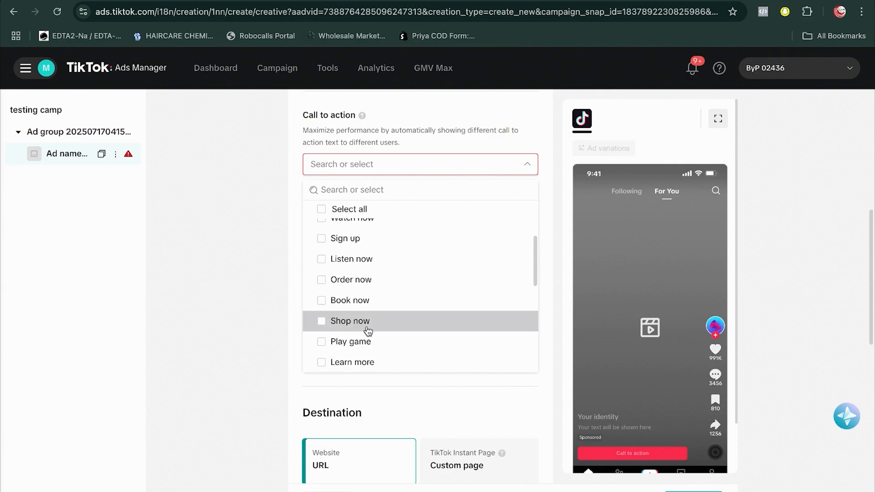
left_click(382, 321)
left_click(292, 258)
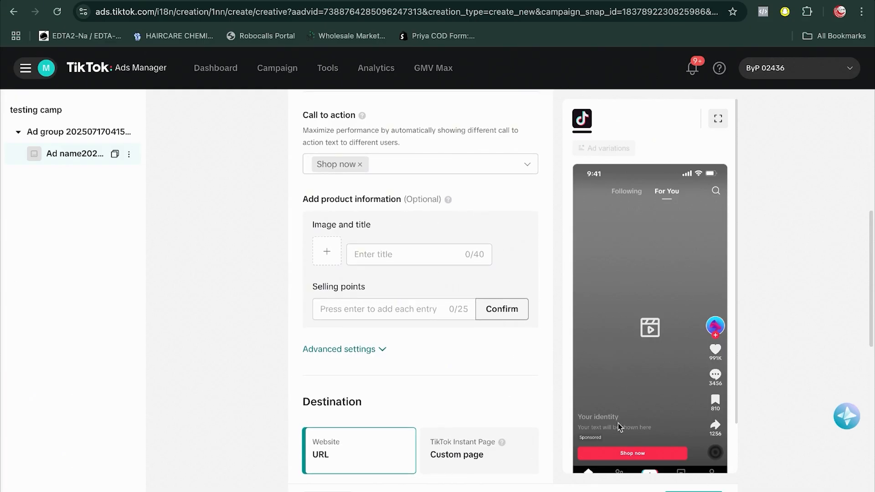
scroll(666, 299, "down", 1)
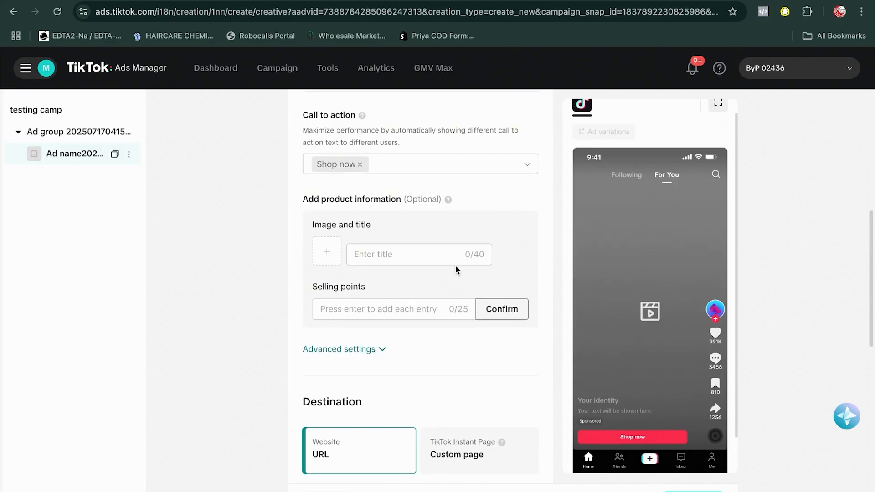
scroll(457, 270, "down", 1)
scroll(429, 211, "down", 1)
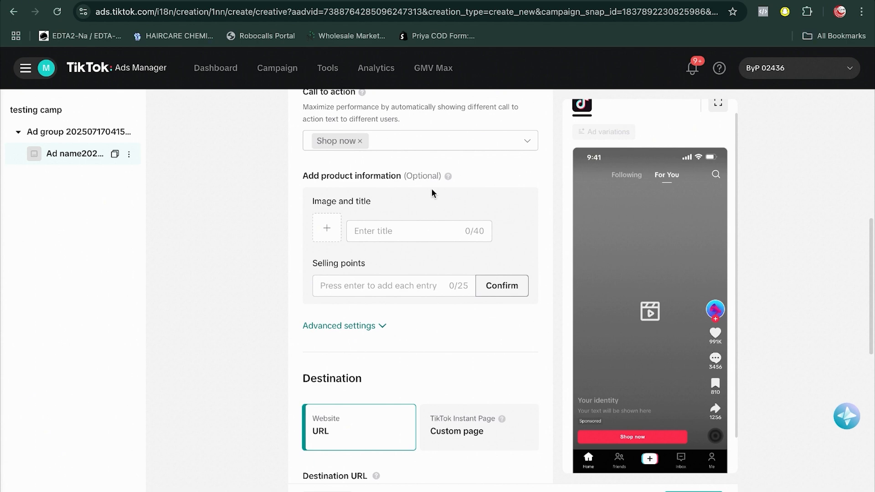
scroll(485, 246, "down", 1)
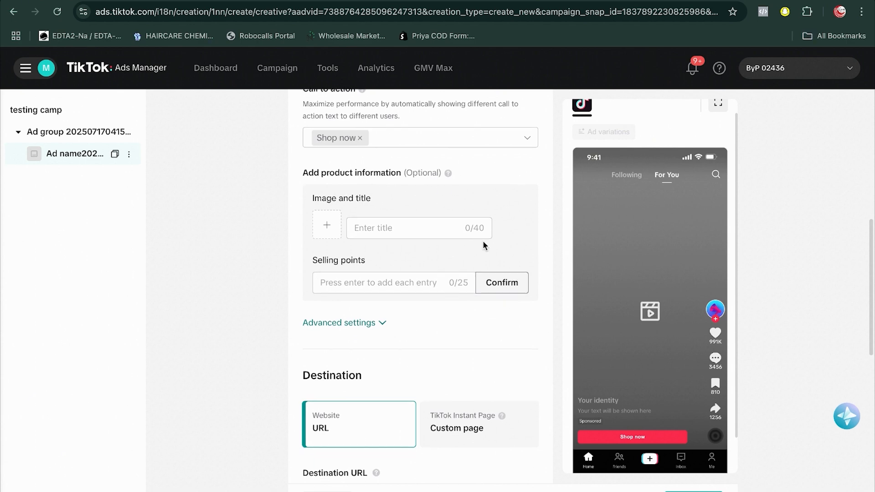
scroll(397, 235, "down", 2)
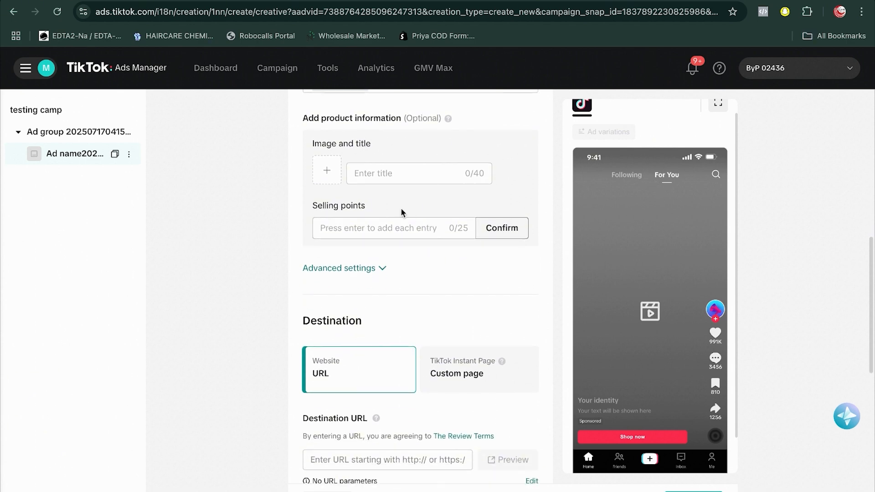
scroll(483, 230, "down", 1)
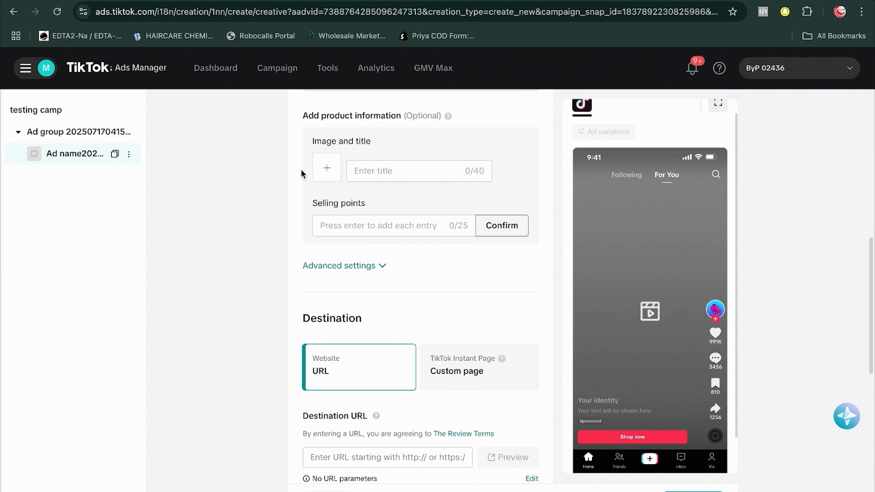
scroll(401, 177, "up", 5)
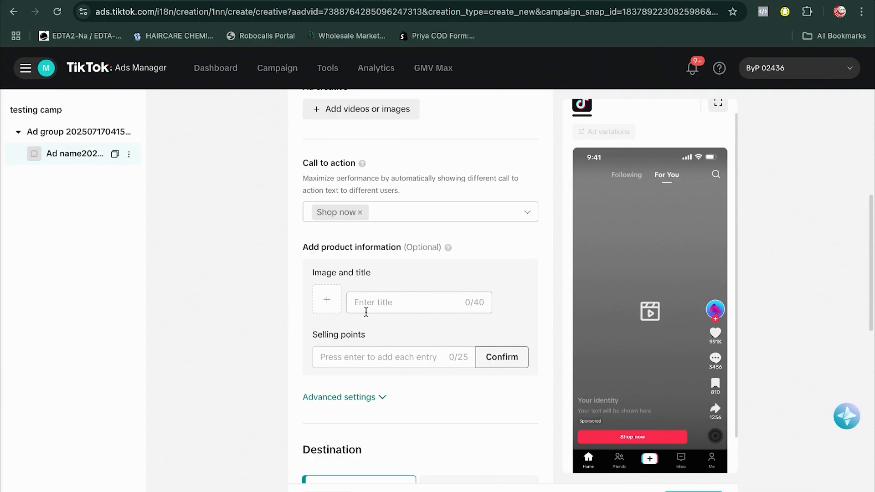
scroll(445, 291, "down", 3)
scroll(451, 289, "down", 3)
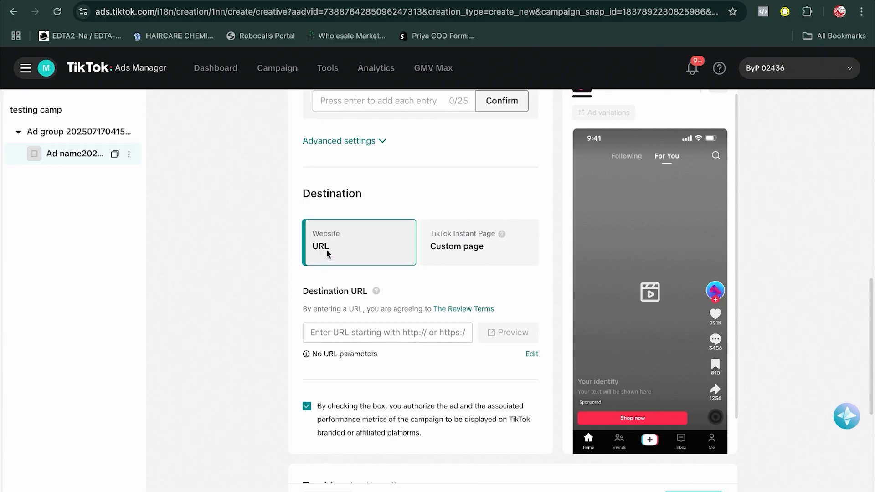
left_click(364, 332)
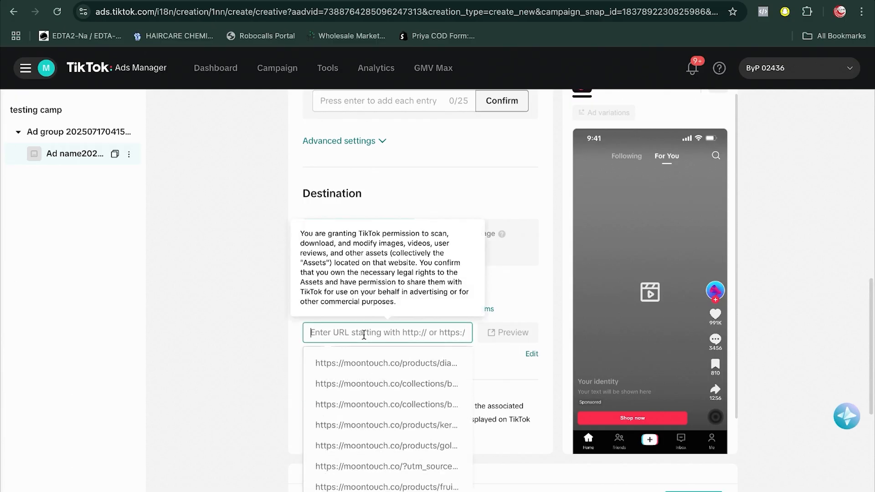
type("adv")
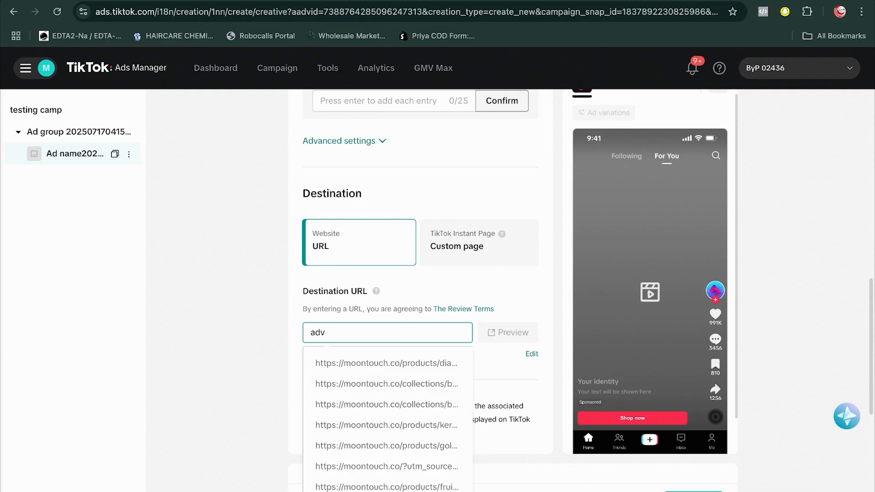
key("BackSpace")
type("vartix.com")
left_click(485, 296)
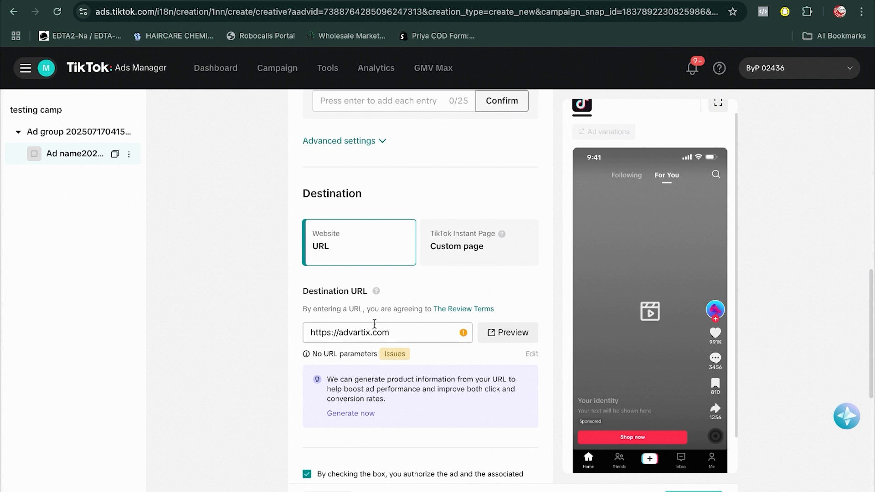
scroll(488, 288, "down", 3)
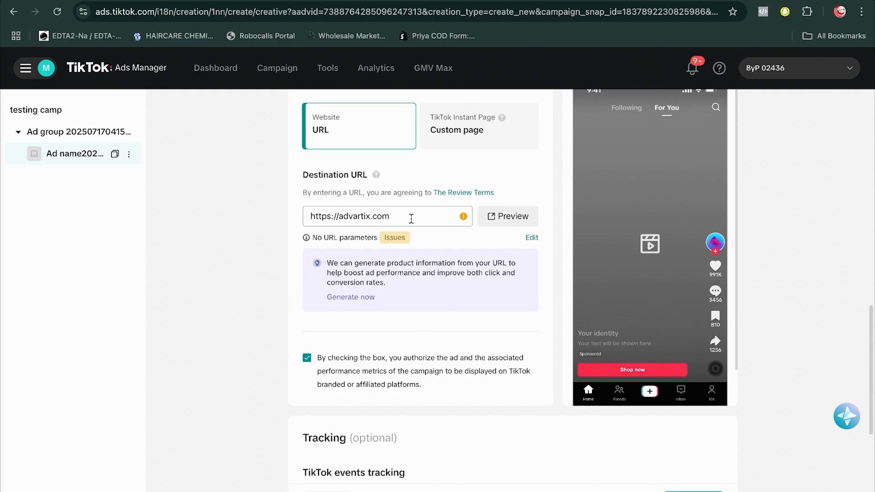
scroll(411, 219, "down", 6)
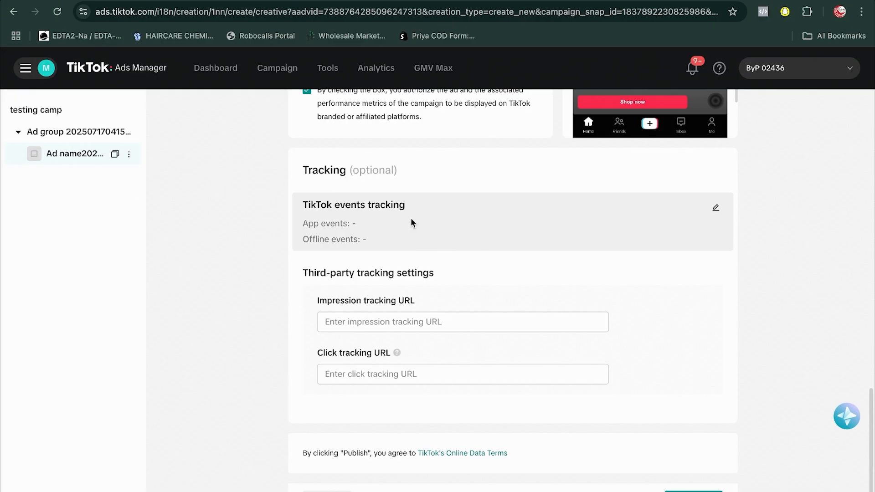
scroll(548, 254, "up", 2)
scroll(549, 254, "down", 2)
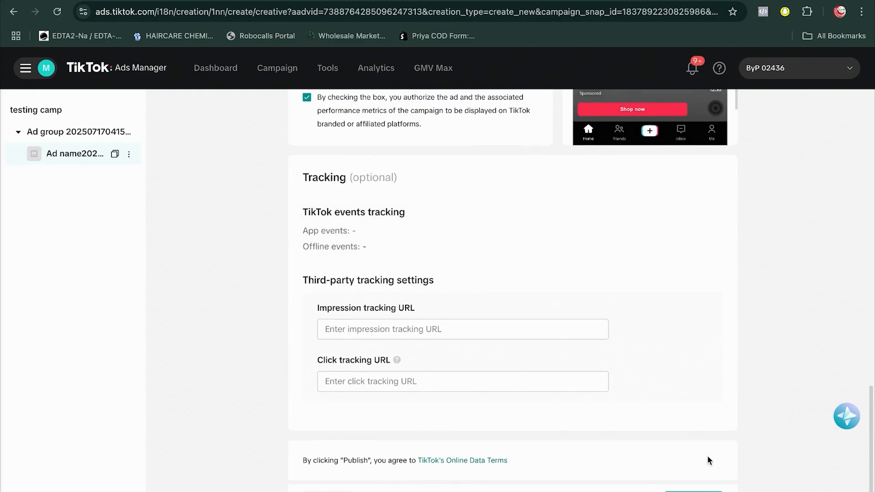
scroll(539, 303, "up", 1)
scroll(538, 303, "up", 20)
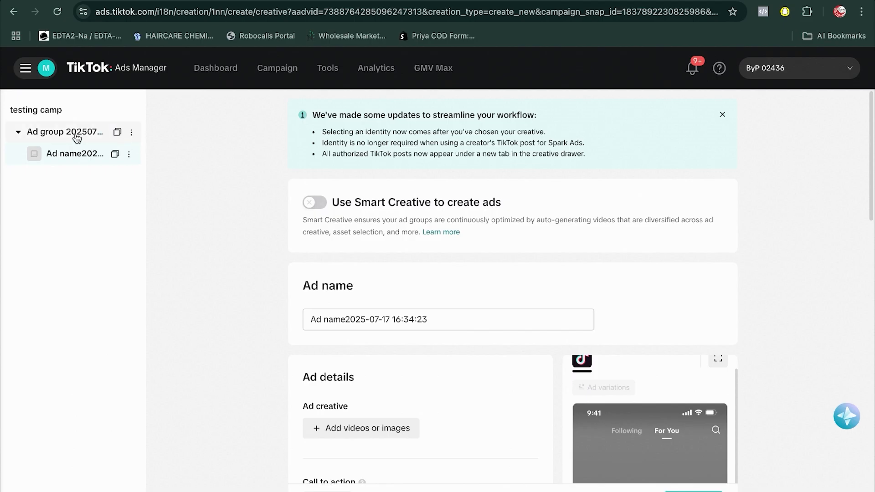
Return to the ad group settings and review its placements and Pakistan, ages 18-54 targeting.
left_click(84, 131)
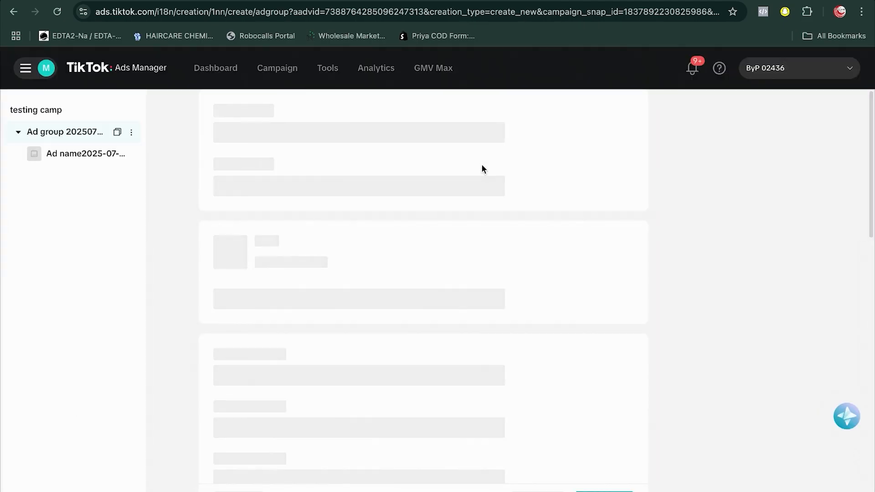
scroll(469, 178, "down", 6)
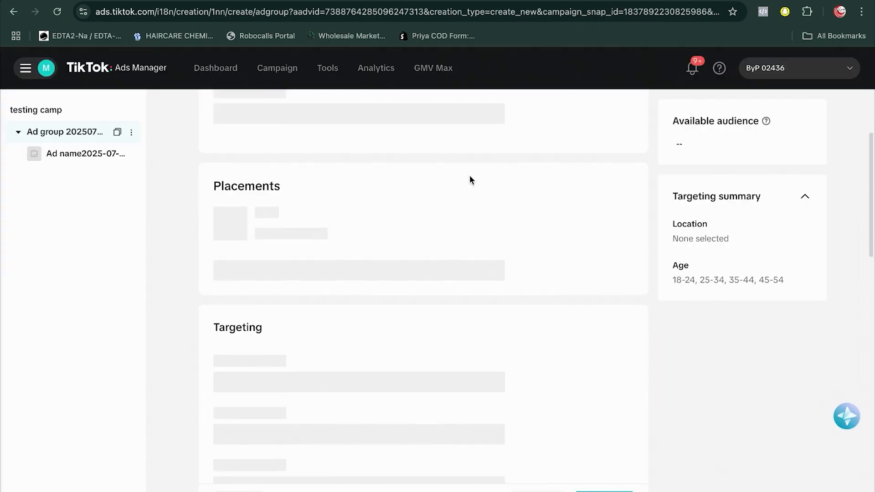
scroll(476, 177, "down", 1)
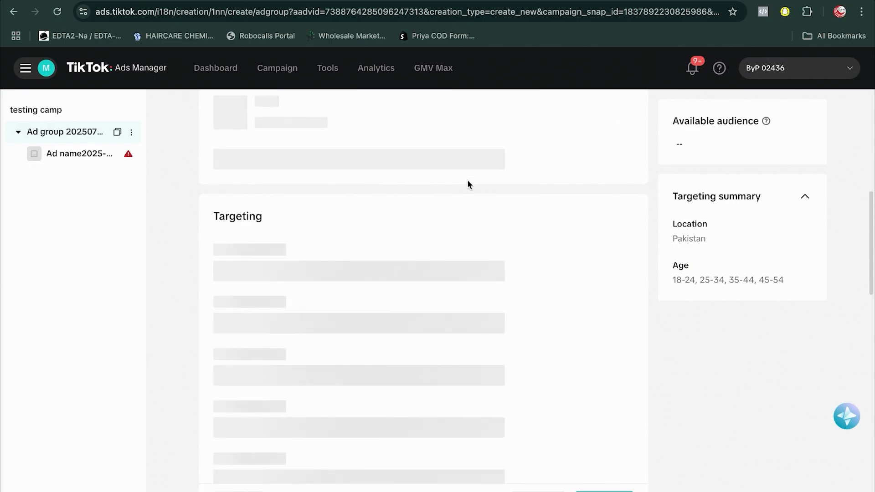
scroll(468, 181, "down", 2)
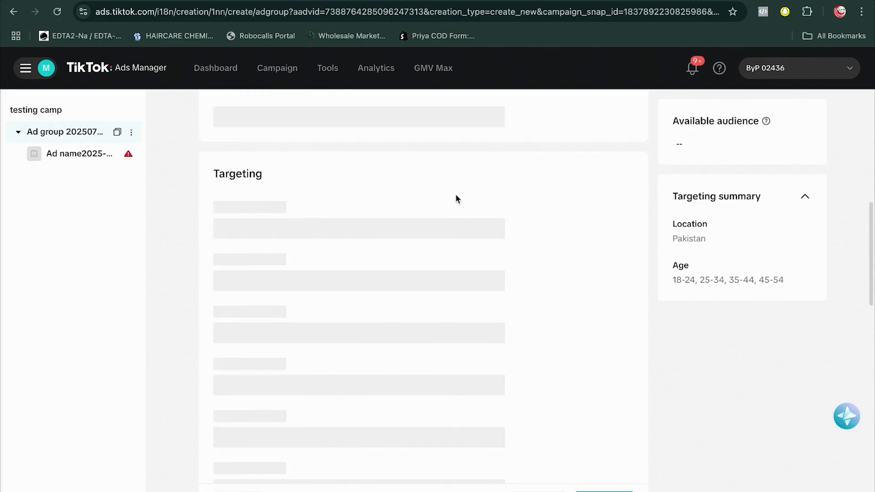
scroll(456, 199, "down", 1)
scroll(277, 173, "down", 1)
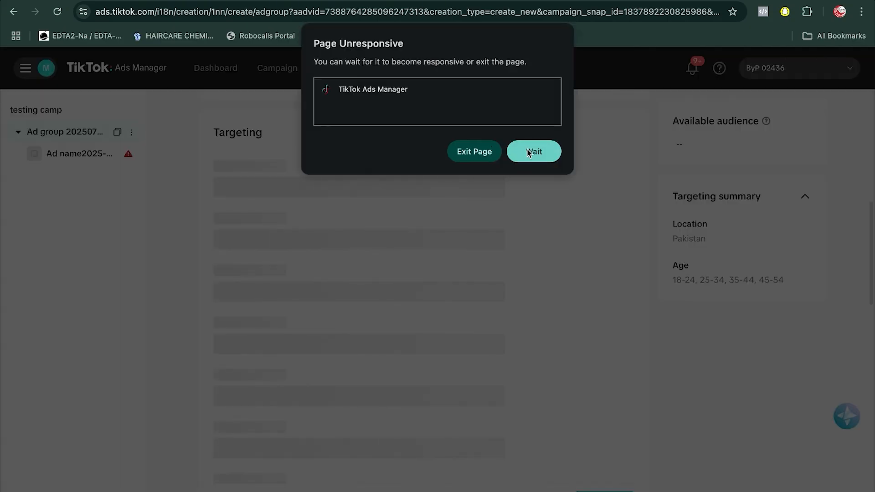
Duplicate the ad group in the testing camp campaign, waiting out Chrome's unresponsive-page prompt.
left_click(529, 152)
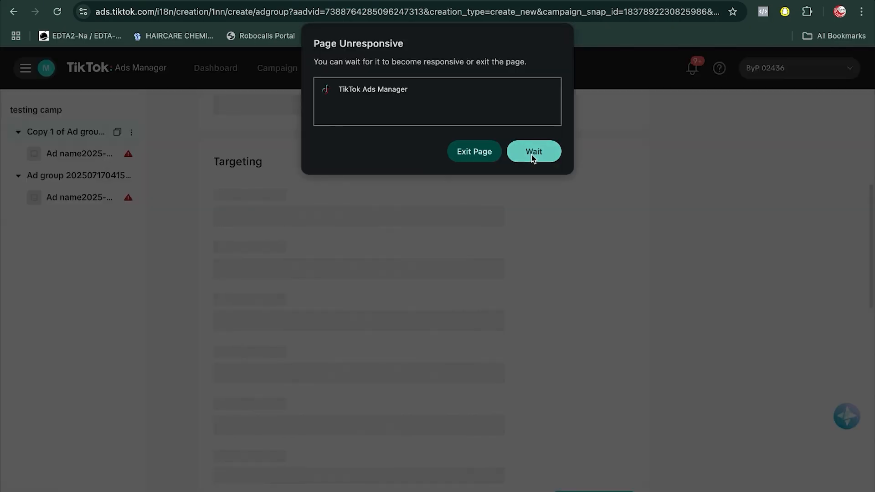
left_click(533, 158)
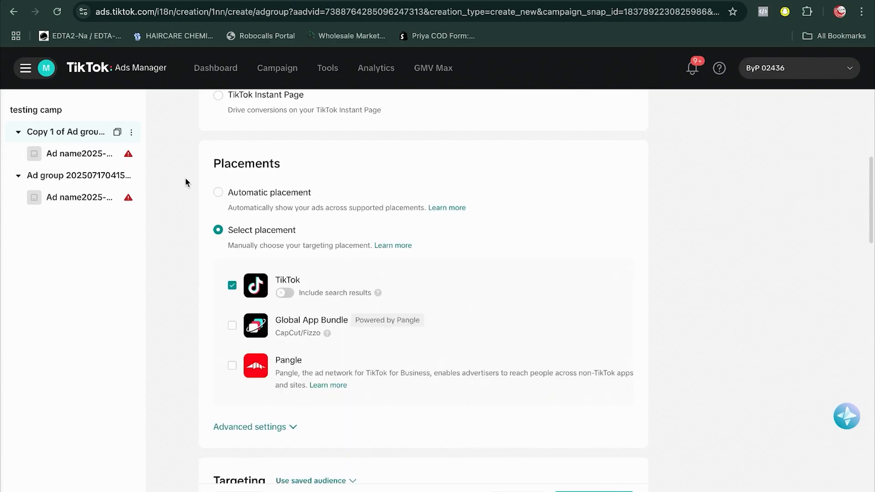
scroll(190, 182, "up", 3)
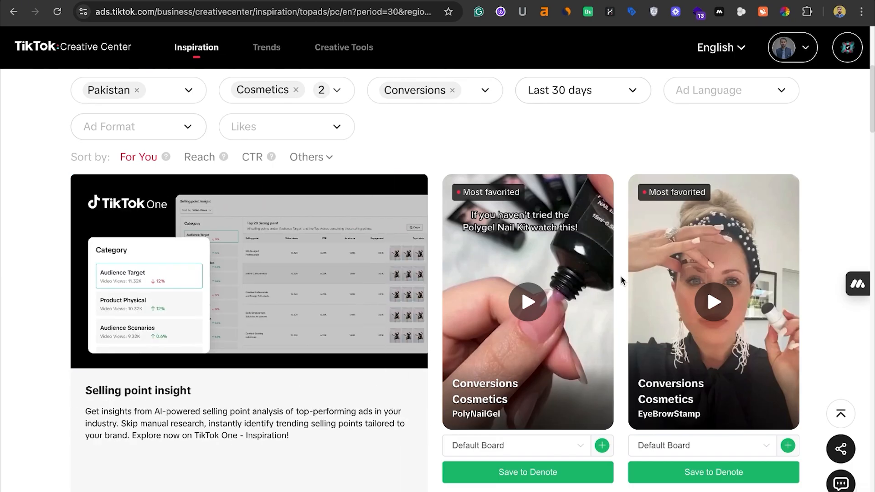
scroll(620, 276, "down", 1)
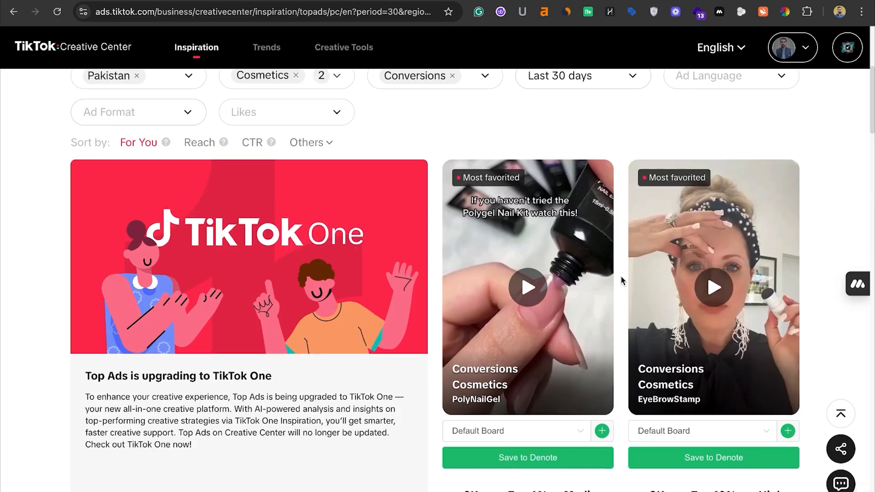
scroll(620, 276, "down", 8)
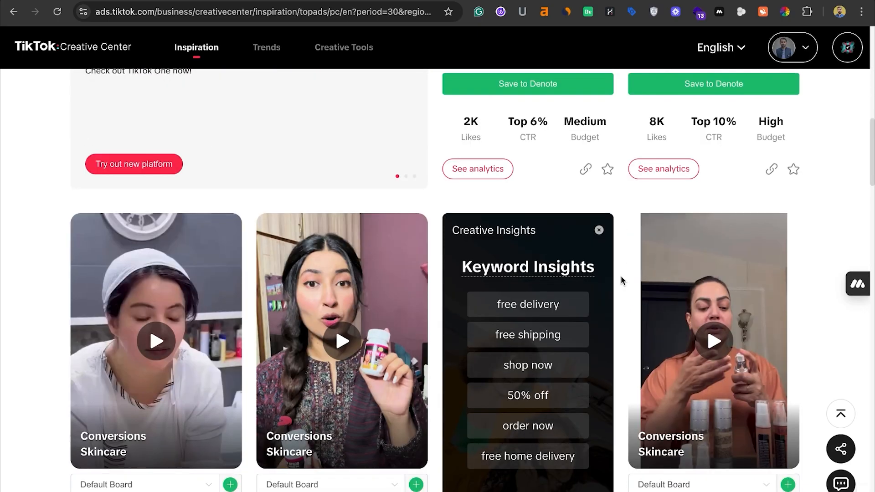
scroll(622, 280, "down", 1)
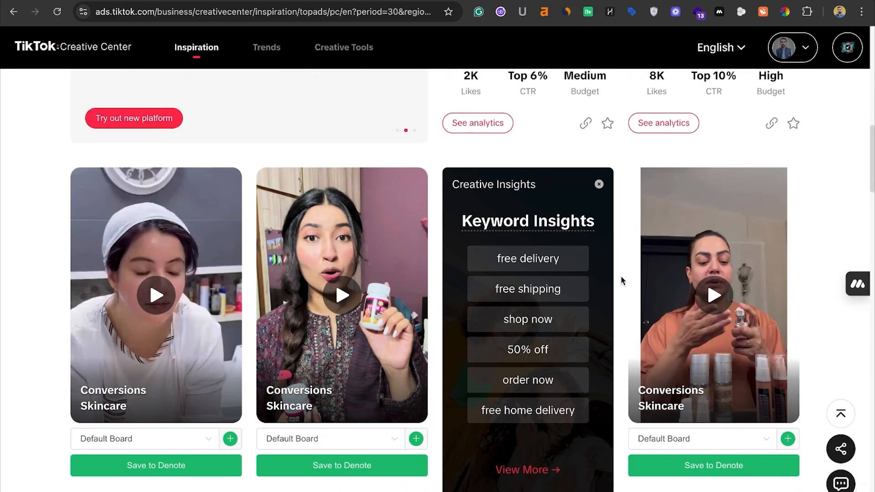
scroll(621, 281, "down", 1)
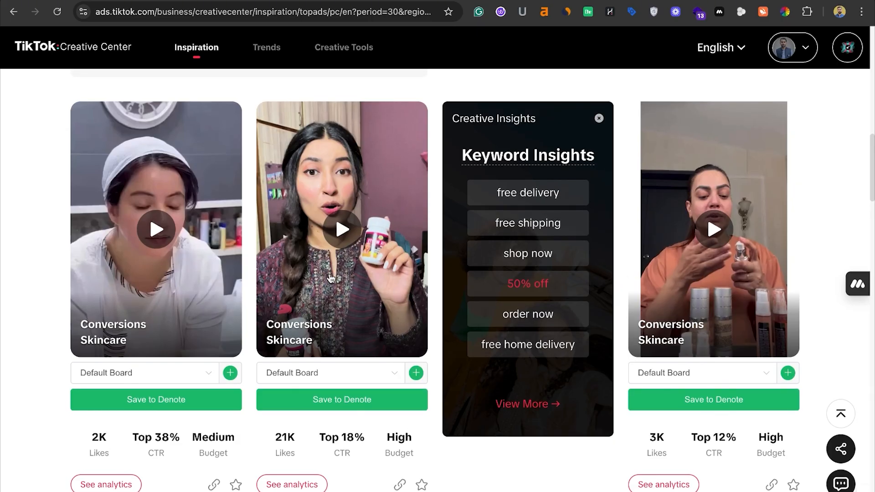
left_click(331, 278)
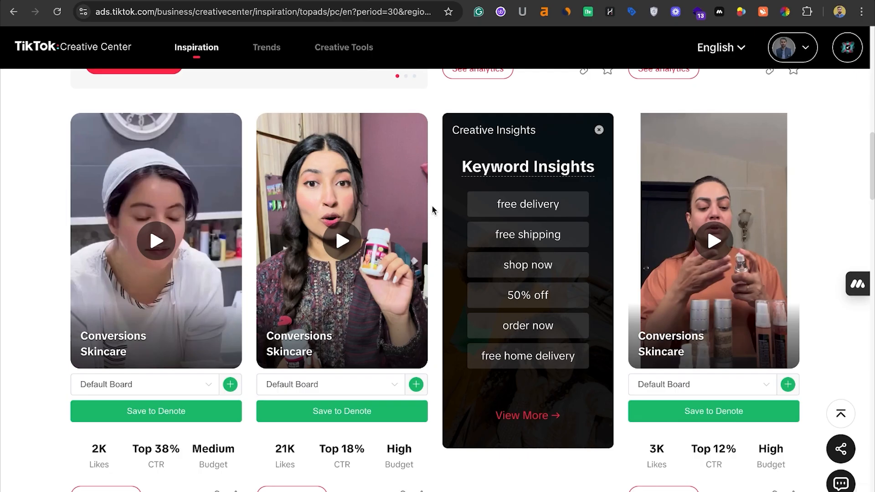
scroll(433, 210, "down", 3)
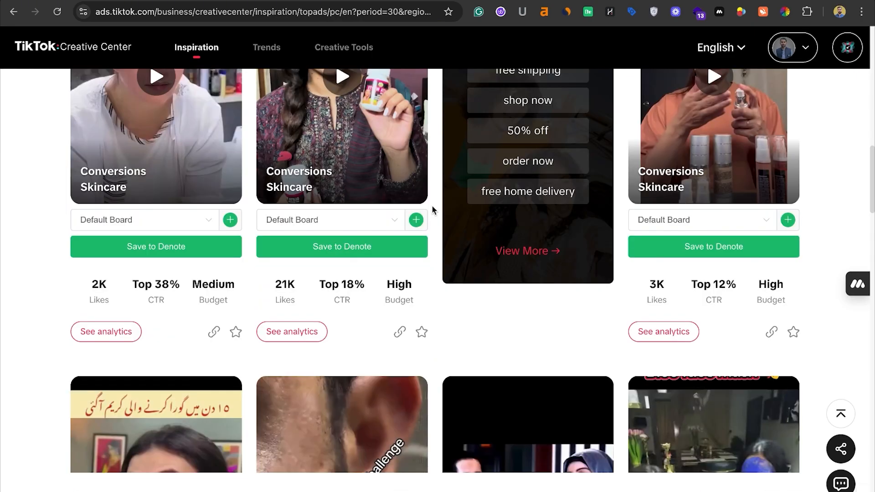
scroll(434, 210, "down", 5)
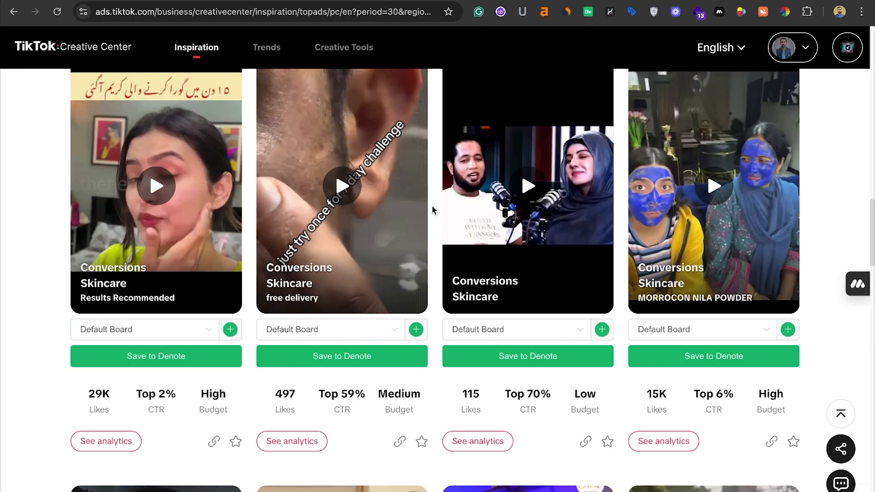
scroll(434, 210, "up", 1)
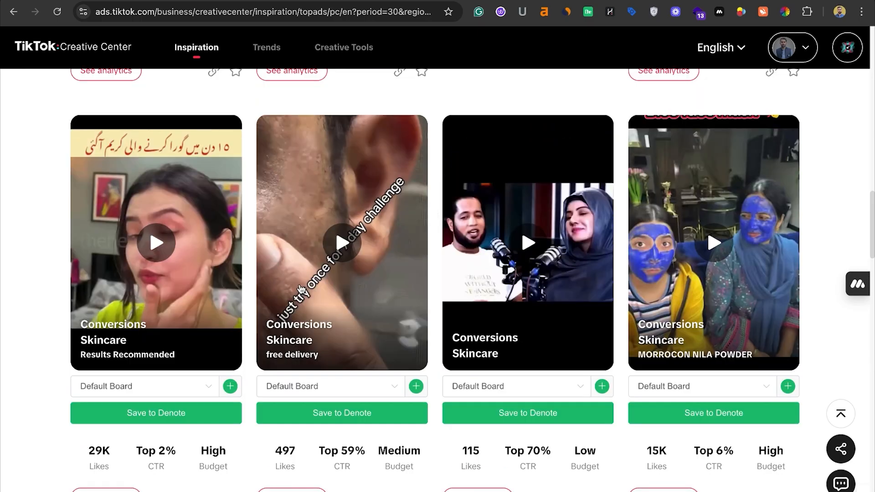
left_click(345, 287)
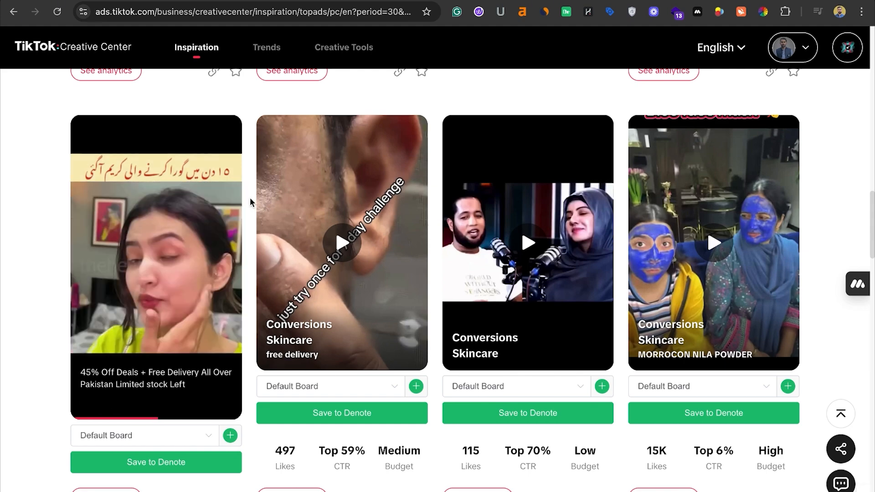
scroll(250, 200, "down", 5)
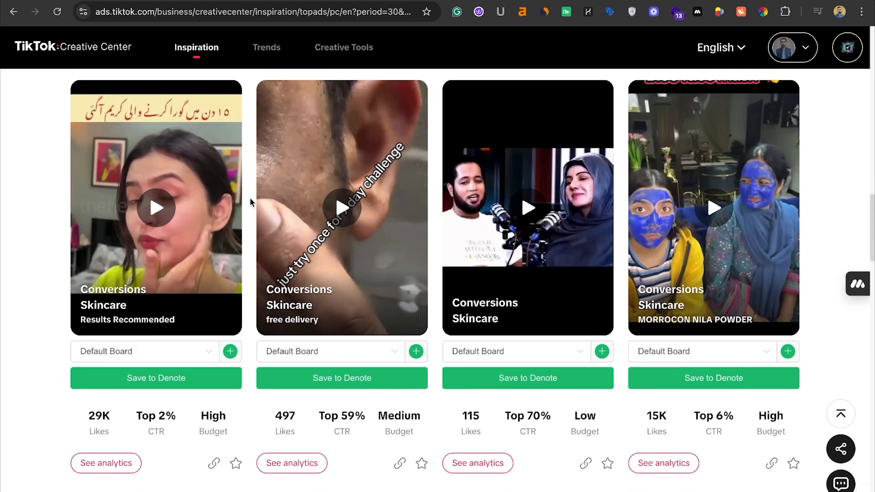
scroll(250, 201, "down", 5)
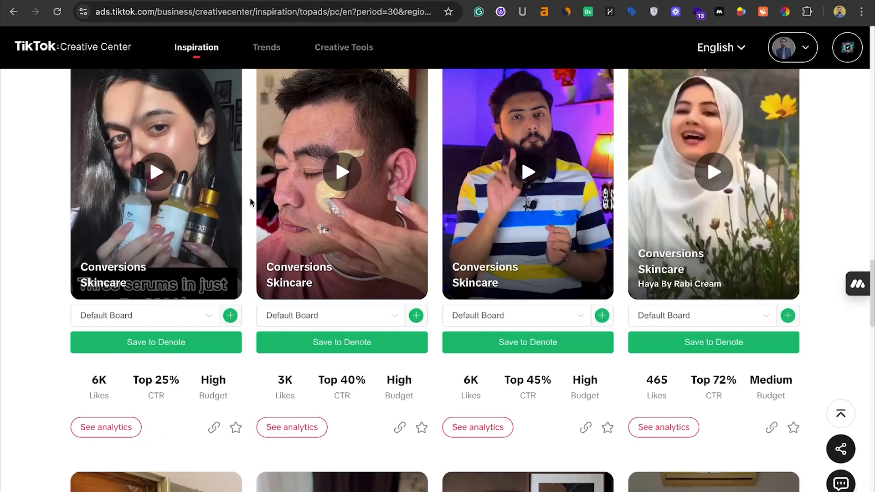
scroll(249, 201, "up", 2)
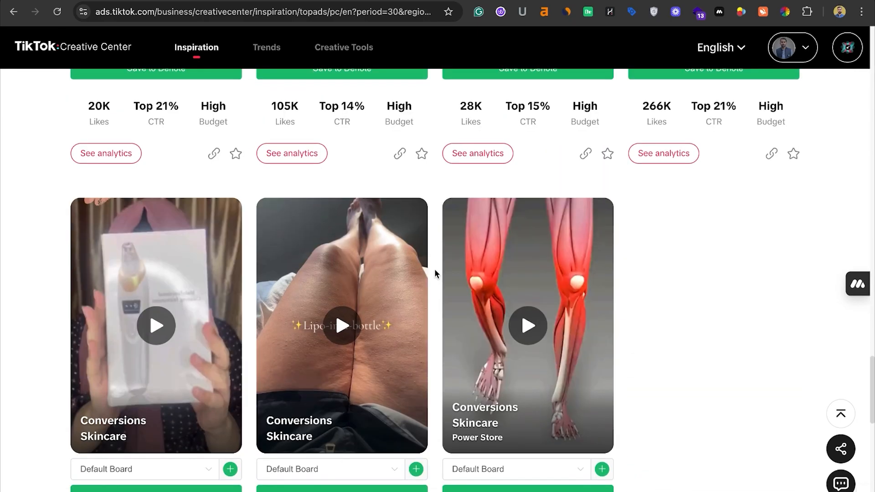
scroll(435, 272, "down", 9)
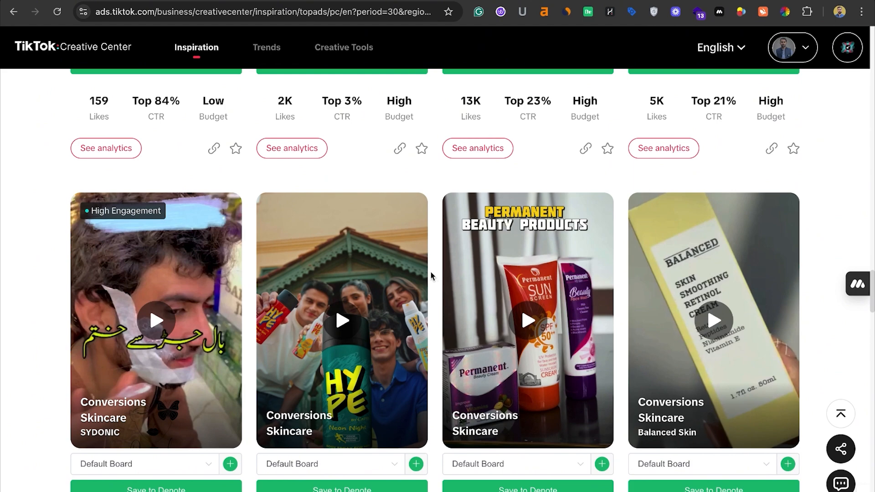
scroll(432, 276, "up", 15)
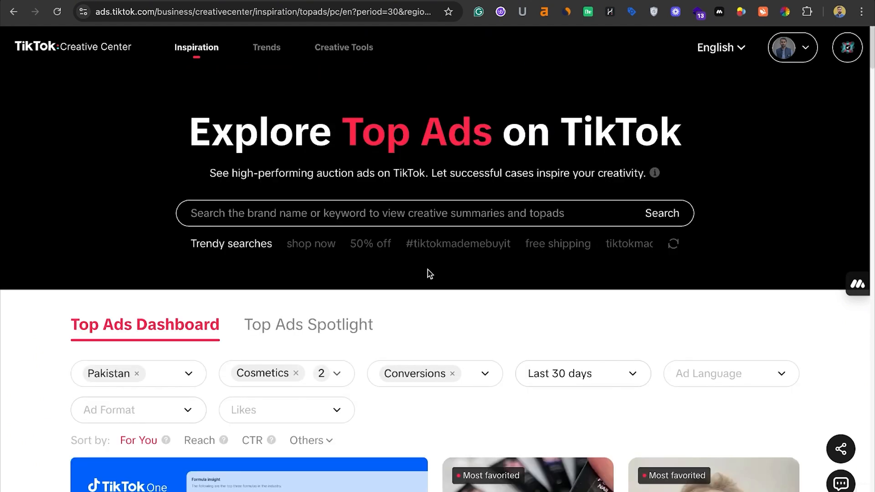
scroll(337, 300, "down", 2)
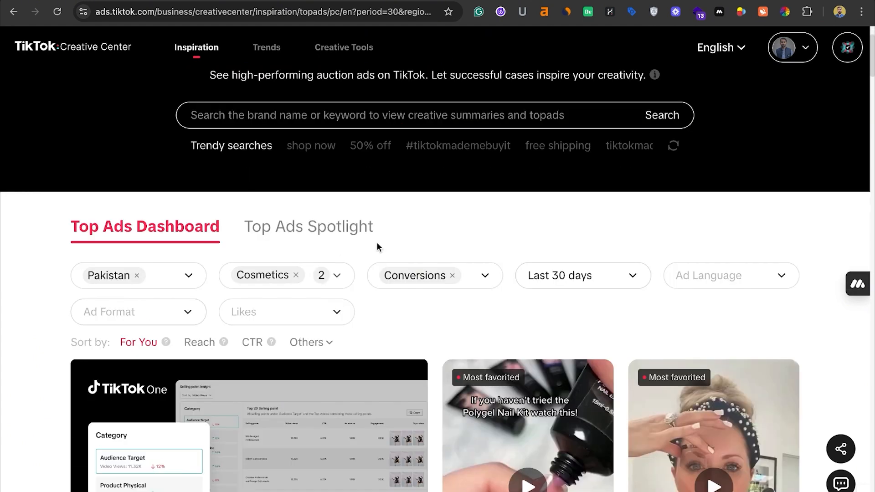